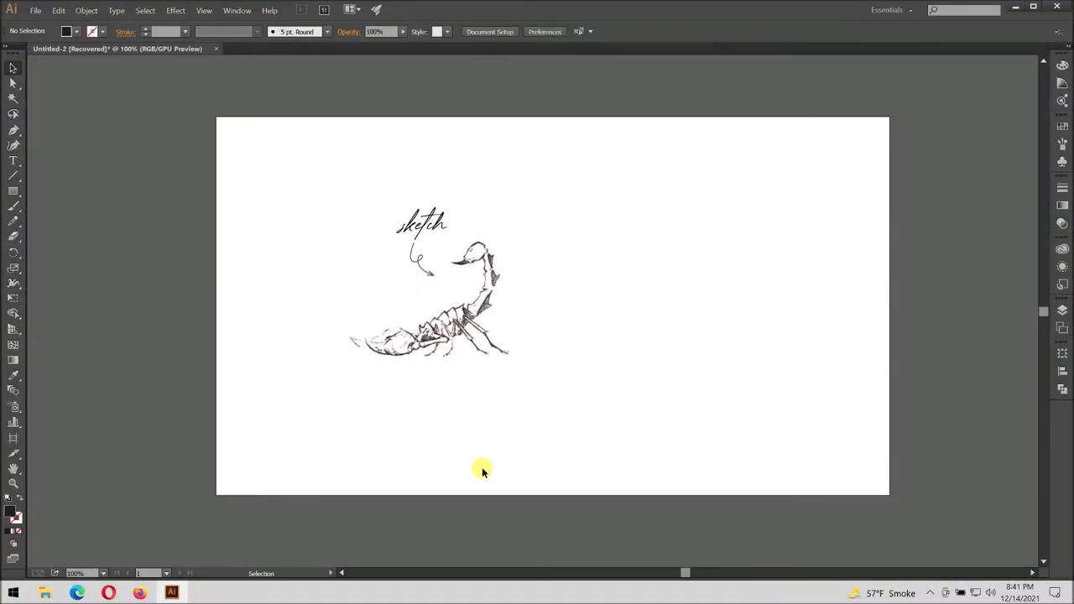
Switch to the Pen tool and zoom in on the scorpion sketch's head and tail.
{"action": "key", "text": "p"}
{"action": "scroll", "coordinate": [467, 254], "scroll_direction": "up", "scroll_amount": 2}
{"action": "scroll", "coordinate": [456, 246], "scroll_direction": "up", "scroll_amount": 2}
Trace the jaw over the sketch as a closed, curved black-filled shape.
{"action": "scroll", "coordinate": [468, 279], "scroll_direction": "up", "scroll_amount": 3}
{"action": "left_click", "coordinate": [285, 298]}
{"action": "left_click", "coordinate": [460, 281]}
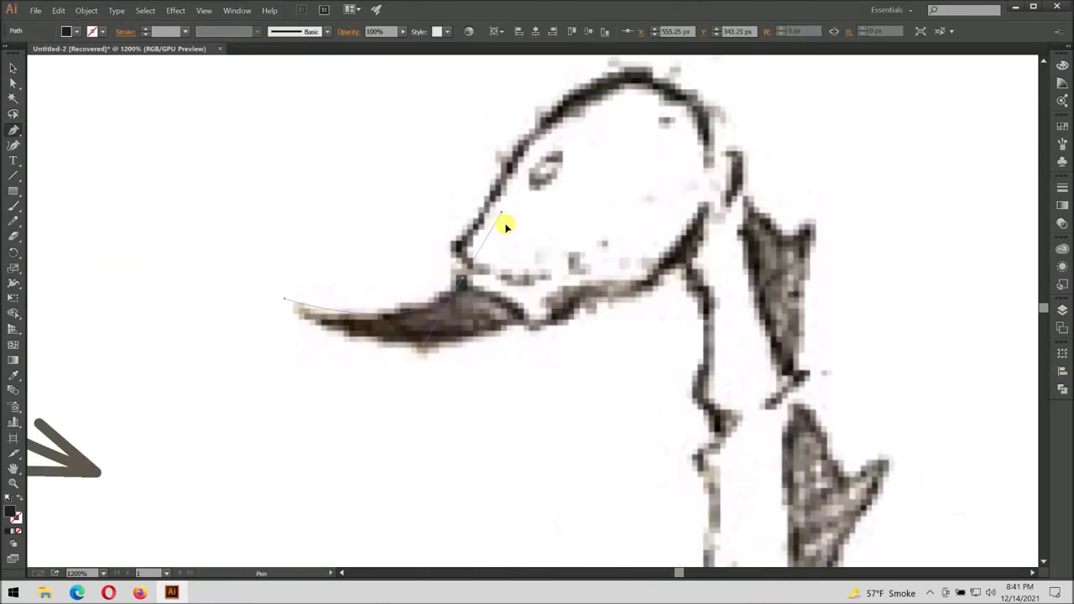
{"action": "left_click_drag", "start_coordinate": [470, 285], "coordinate": [543, 339]}
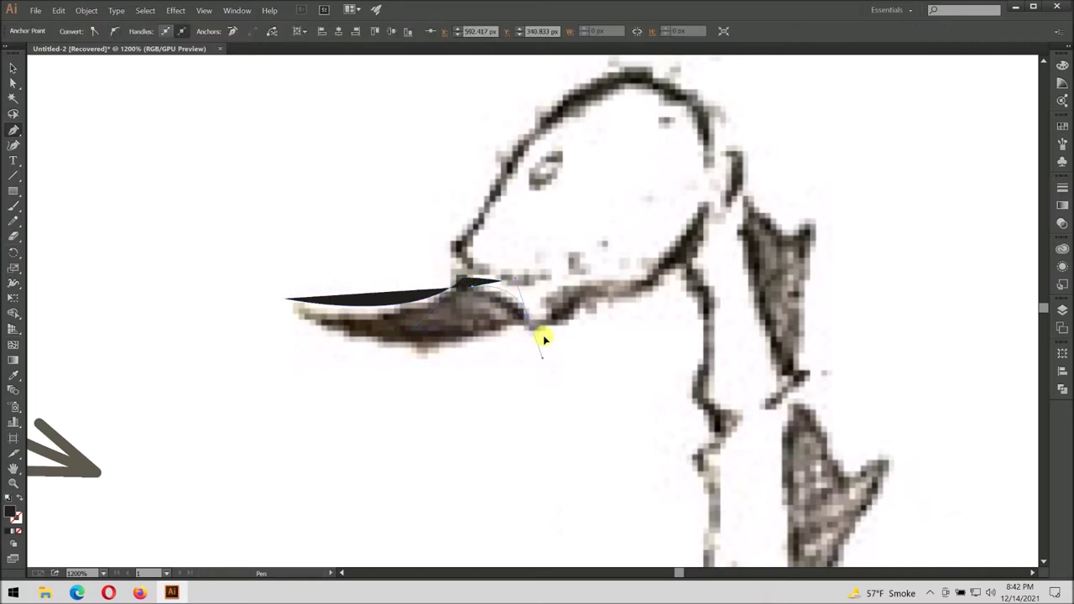
{"action": "left_click", "coordinate": [587, 278]}
{"action": "left_click", "coordinate": [641, 279]}
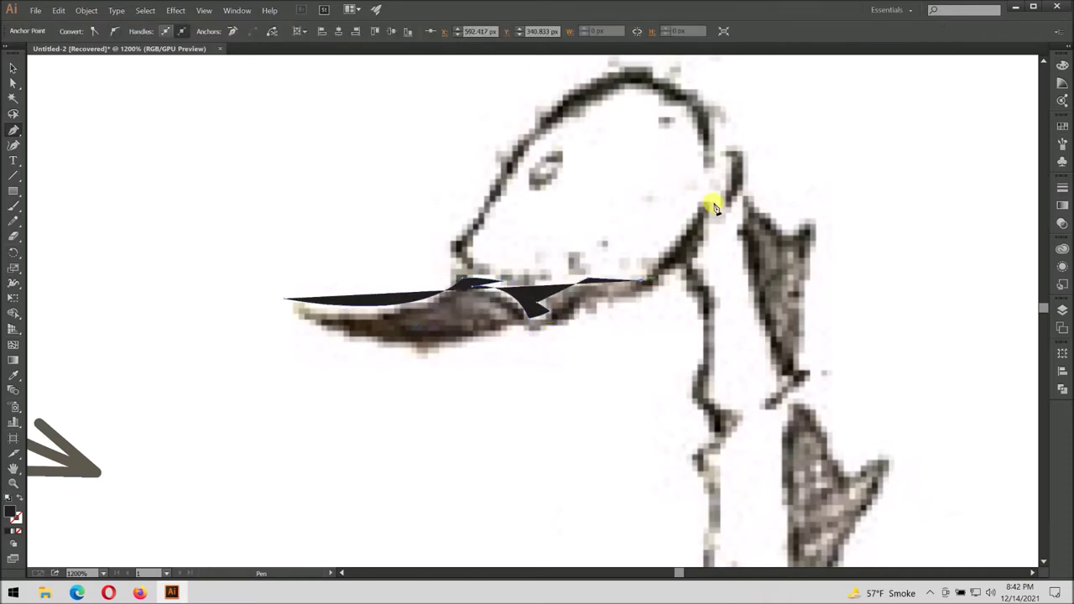
{"action": "left_click", "coordinate": [709, 204]}
{"action": "left_click", "coordinate": [647, 296]}
{"action": "left_click", "coordinate": [587, 297]}
{"action": "left_click", "coordinate": [577, 323]}
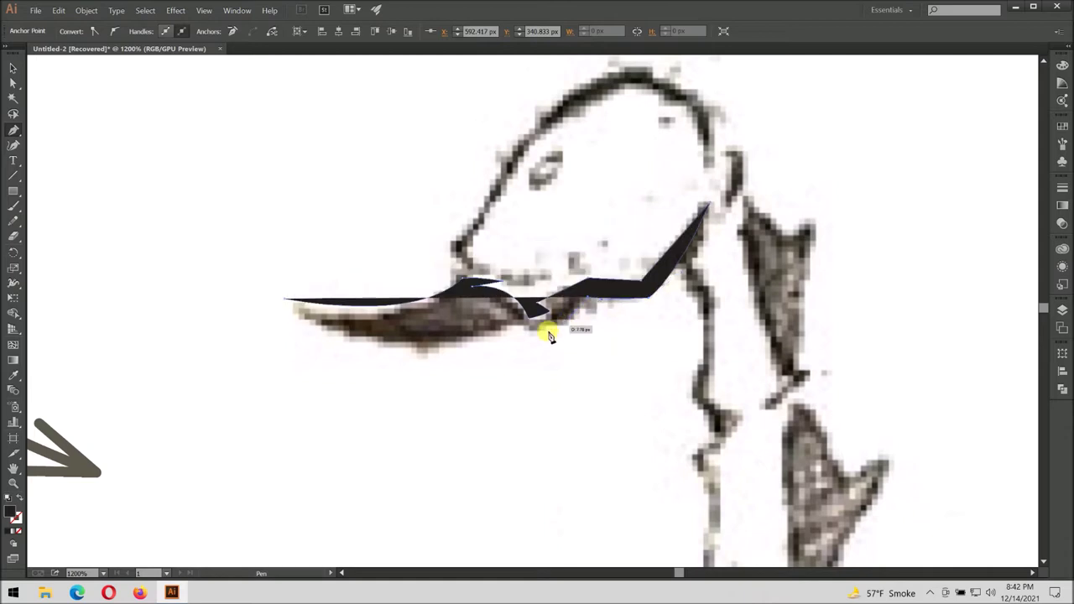
{"action": "left_click_drag", "start_coordinate": [525, 329], "coordinate": [514, 314]}
{"action": "left_click_drag", "start_coordinate": [286, 302], "coordinate": [229, 221]}
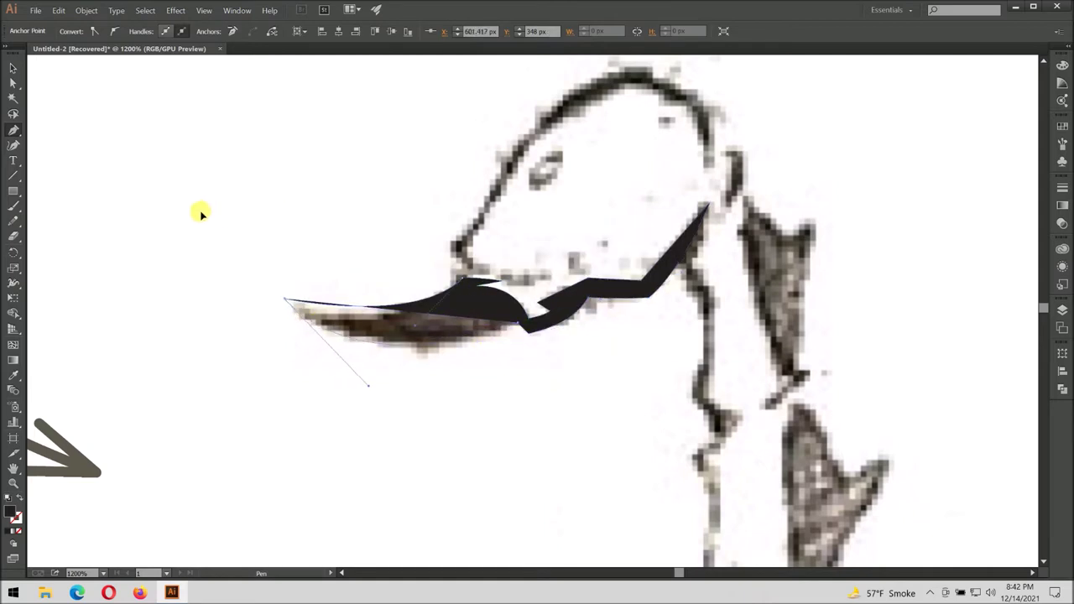
{"action": "scroll", "coordinate": [612, 220], "scroll_direction": "up", "scroll_amount": 1}
{"action": "scroll", "coordinate": [587, 208], "scroll_direction": "up", "scroll_amount": 1}
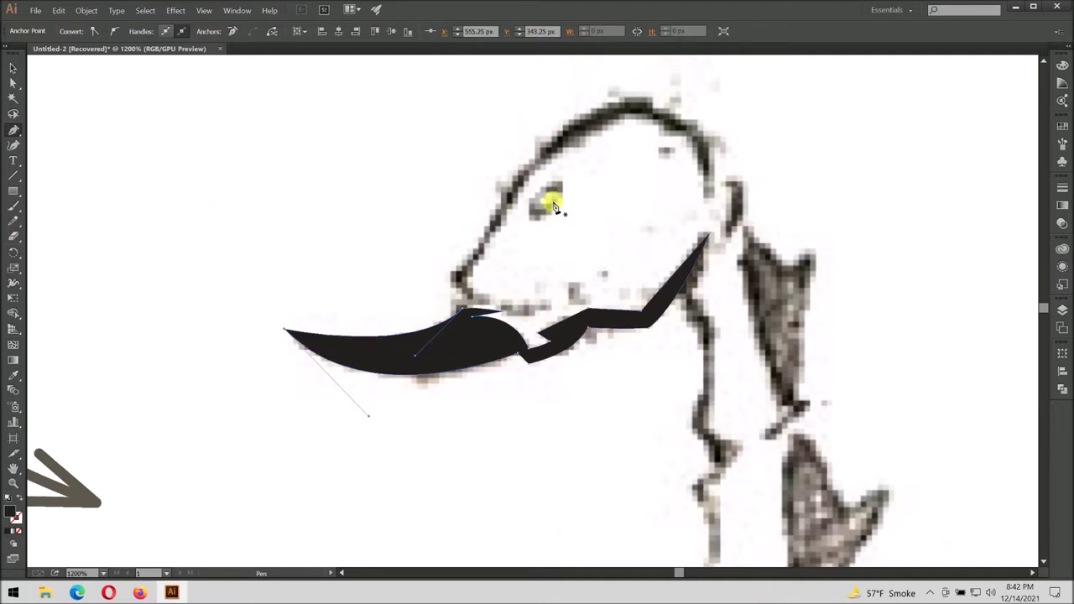
{"action": "left_click", "coordinate": [438, 255], "text": "ctrl"}
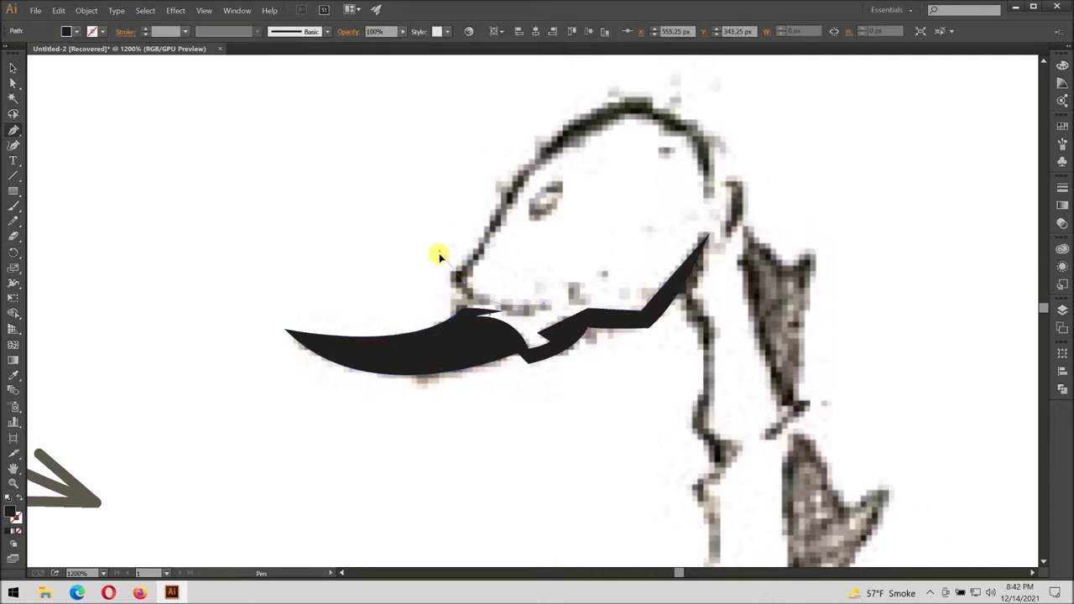
Trace the head as a closed black shape with a curved inner edge.
{"action": "left_click", "coordinate": [496, 237]}
{"action": "scroll", "coordinate": [508, 227], "scroll_direction": "up", "scroll_amount": 2}
{"action": "left_click_drag", "start_coordinate": [623, 156], "coordinate": [717, 160]}
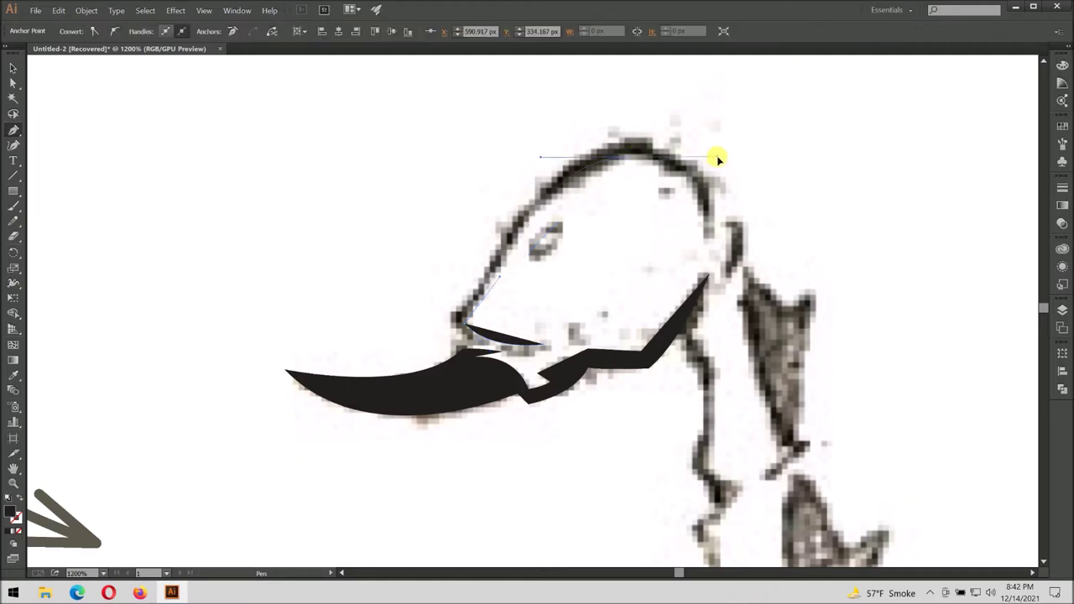
{"action": "left_click", "coordinate": [707, 240]}
{"action": "left_click", "coordinate": [714, 176]}
{"action": "left_click", "coordinate": [646, 136]}
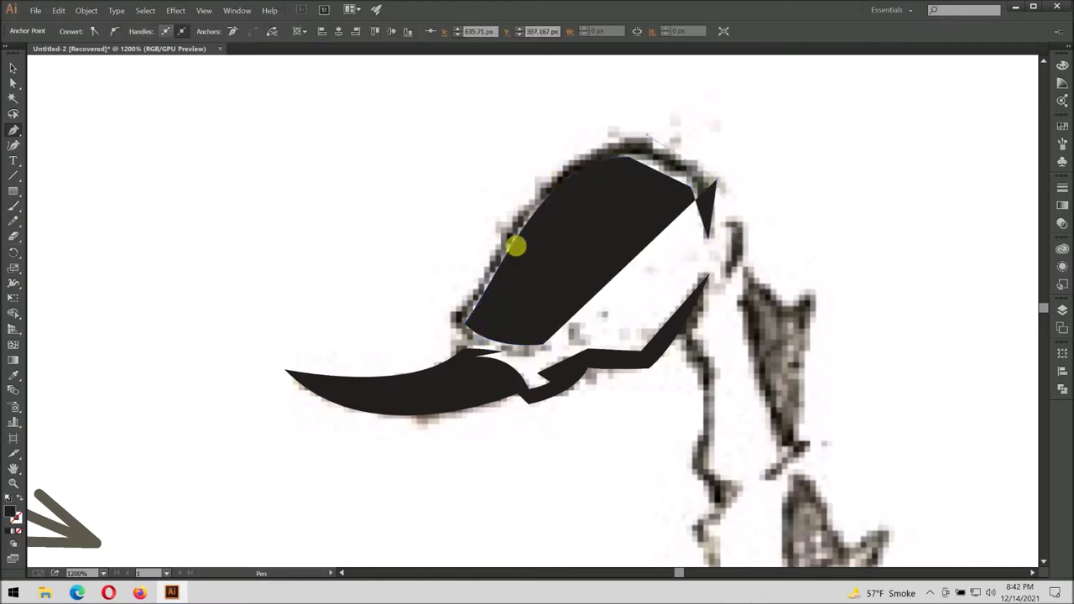
{"action": "left_click_drag", "start_coordinate": [458, 312], "coordinate": [407, 448]}
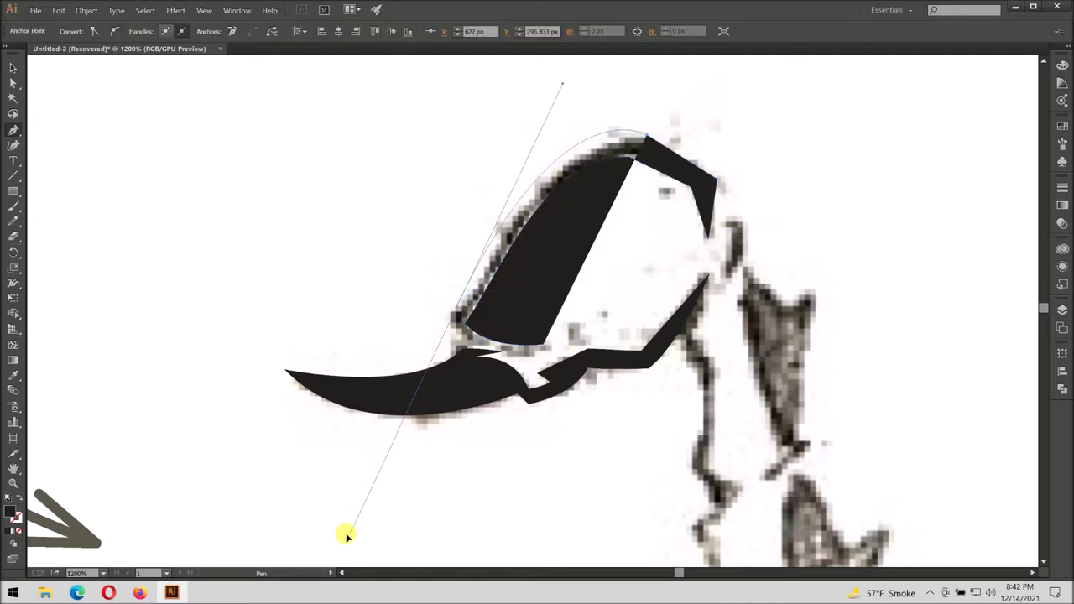
{"action": "left_click", "coordinate": [454, 337]}
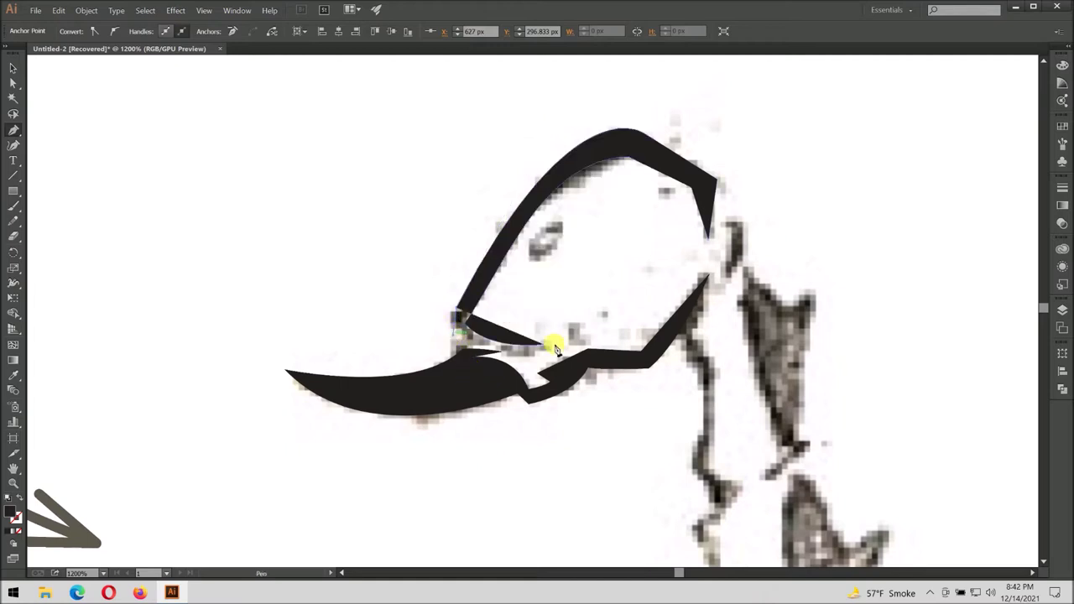
{"action": "left_click_drag", "start_coordinate": [551, 347], "coordinate": [547, 347]}
{"action": "left_click", "coordinate": [591, 404], "text": "ctrl"}
Begin tracing the first piece just below the head.
{"action": "scroll", "coordinate": [592, 419], "scroll_direction": "right", "scroll_amount": 2}
{"action": "scroll", "coordinate": [680, 311], "scroll_direction": "right", "scroll_amount": 3}
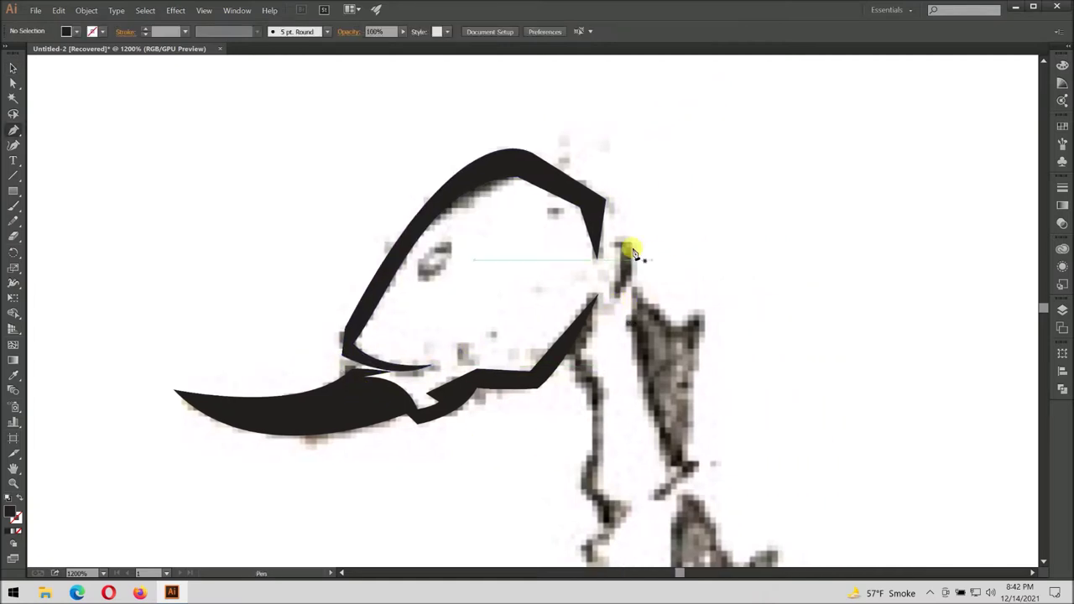
{"action": "left_click", "coordinate": [622, 294]}
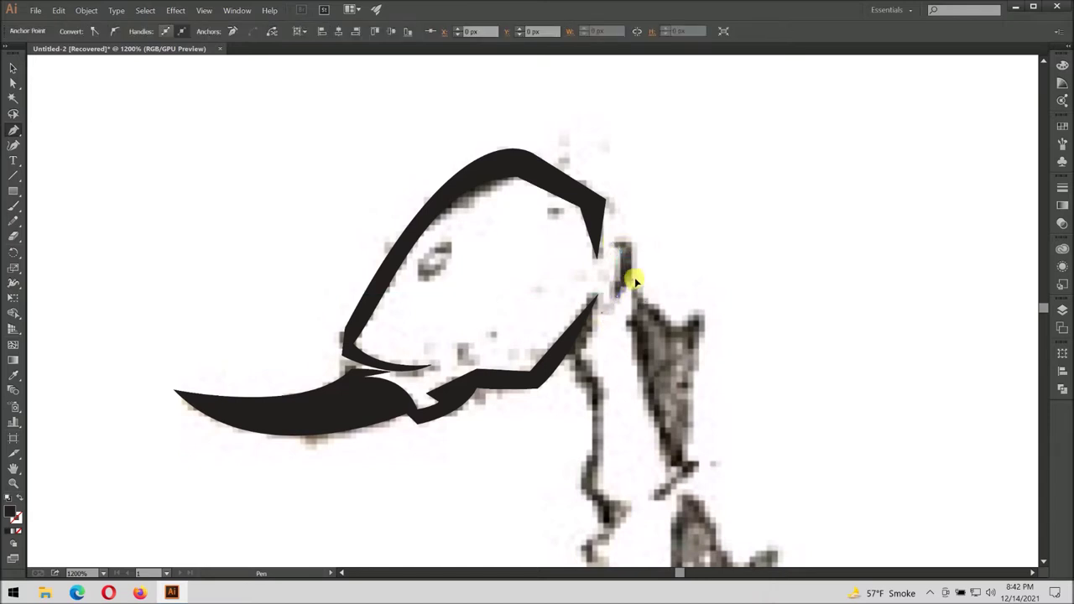
{"action": "left_click_drag", "start_coordinate": [631, 287], "coordinate": [638, 272]}
{"action": "left_click", "coordinate": [623, 243]}
Trace the first segment below the head, close it, and fill it black.
{"action": "left_click_drag", "start_coordinate": [700, 209], "coordinate": [628, 143]}
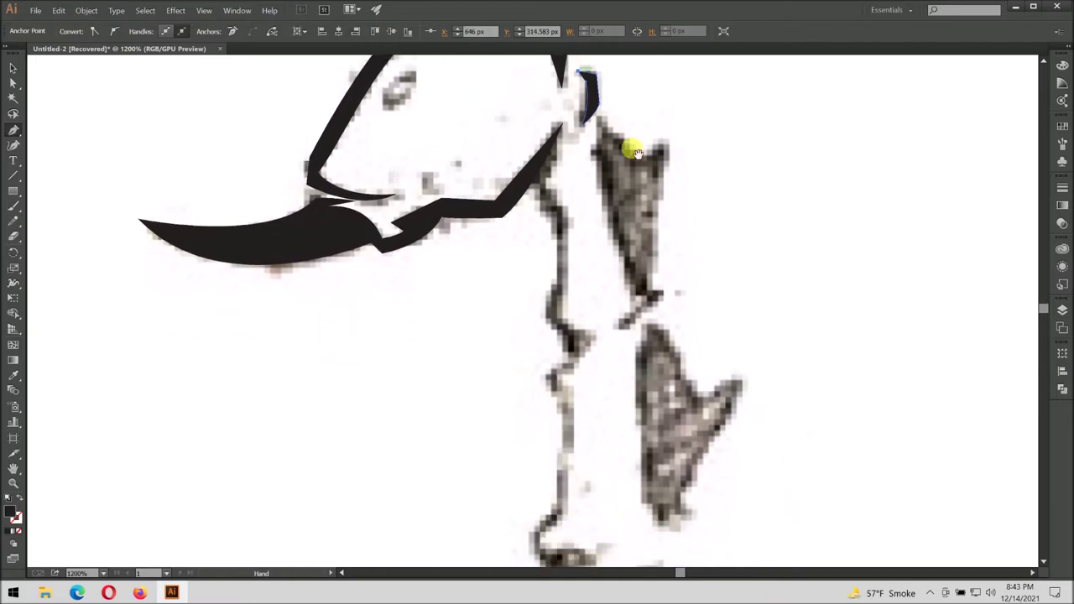
{"action": "left_click", "coordinate": [573, 229]}
{"action": "left_click", "coordinate": [558, 309]}
{"action": "left_click", "coordinate": [591, 339]}
{"action": "left_click", "coordinate": [557, 379]}
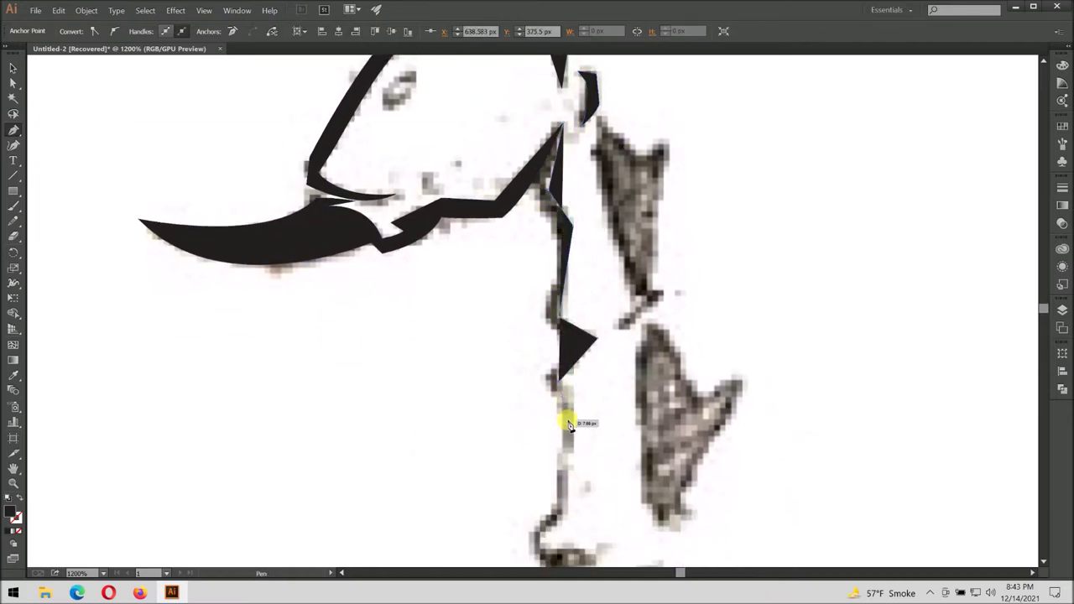
{"action": "key", "text": "slash"}
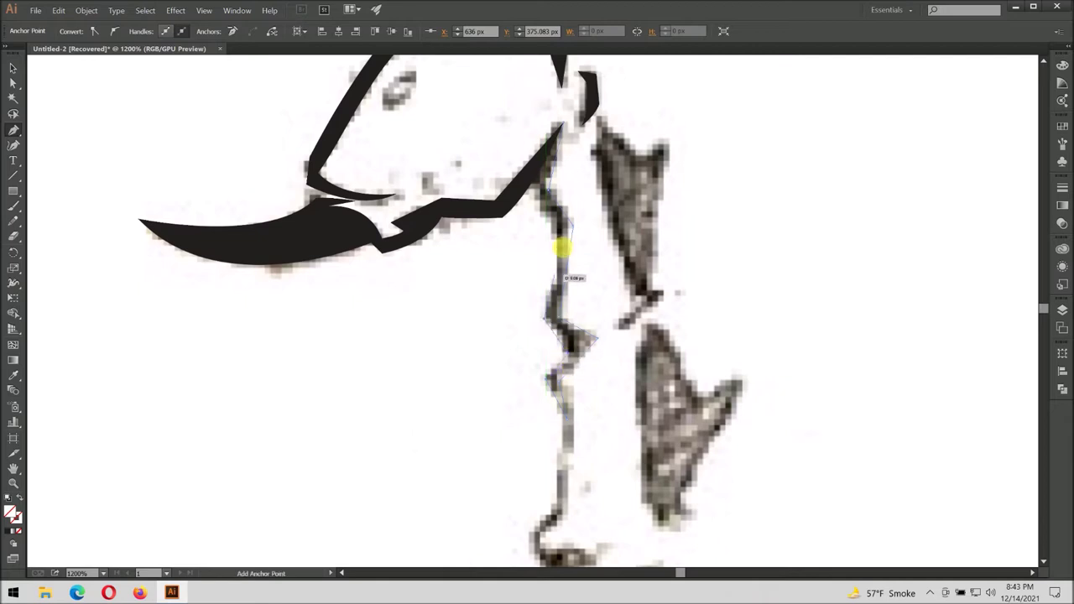
{"action": "left_click", "coordinate": [562, 122]}
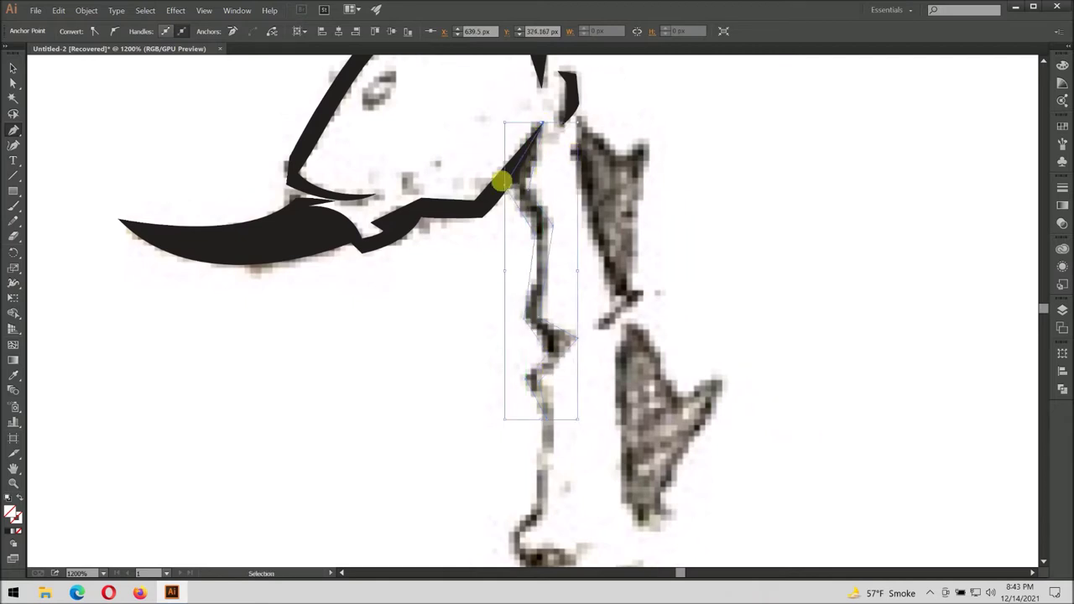
{"action": "key", "text": "i"}
{"action": "left_click", "coordinate": [663, 220]}
Draw a black wedge along the first spine.
{"action": "key", "text": "p"}
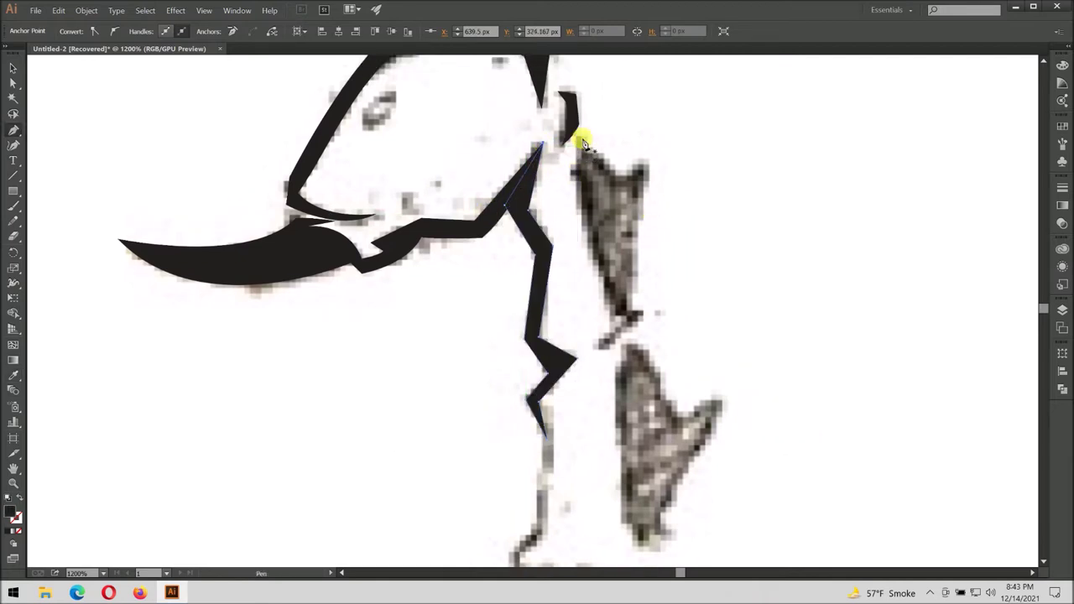
{"action": "left_click", "coordinate": [583, 142]}
{"action": "left_click", "coordinate": [628, 312]}
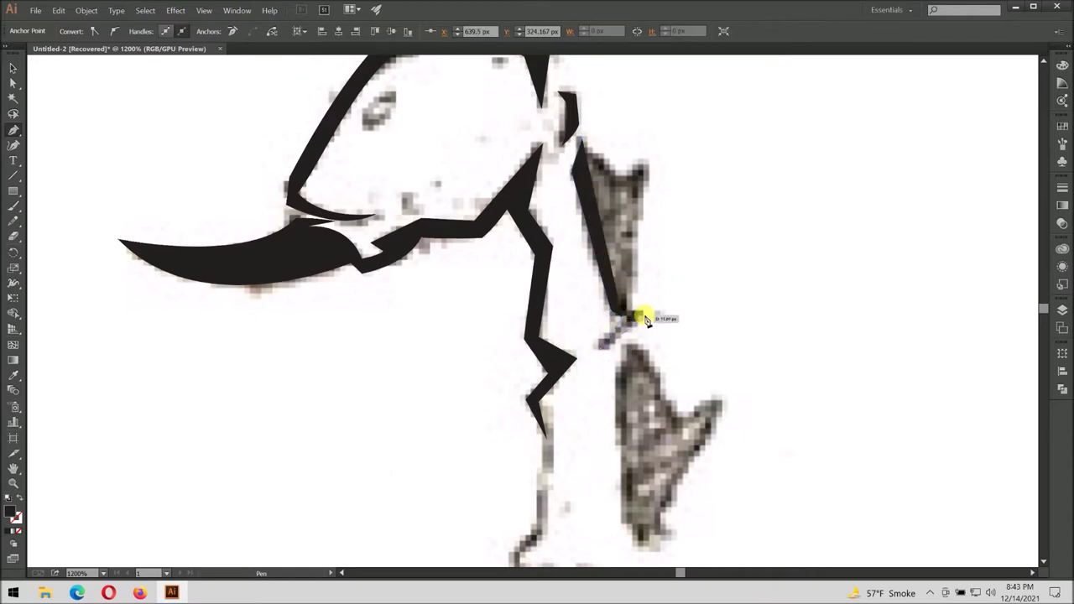
{"action": "left_click", "coordinate": [645, 161]}
{"action": "left_click", "coordinate": [581, 138]}
Draw a second black wedge along the next spine down.
{"action": "scroll", "coordinate": [650, 220], "scroll_direction": "down", "scroll_amount": 2}
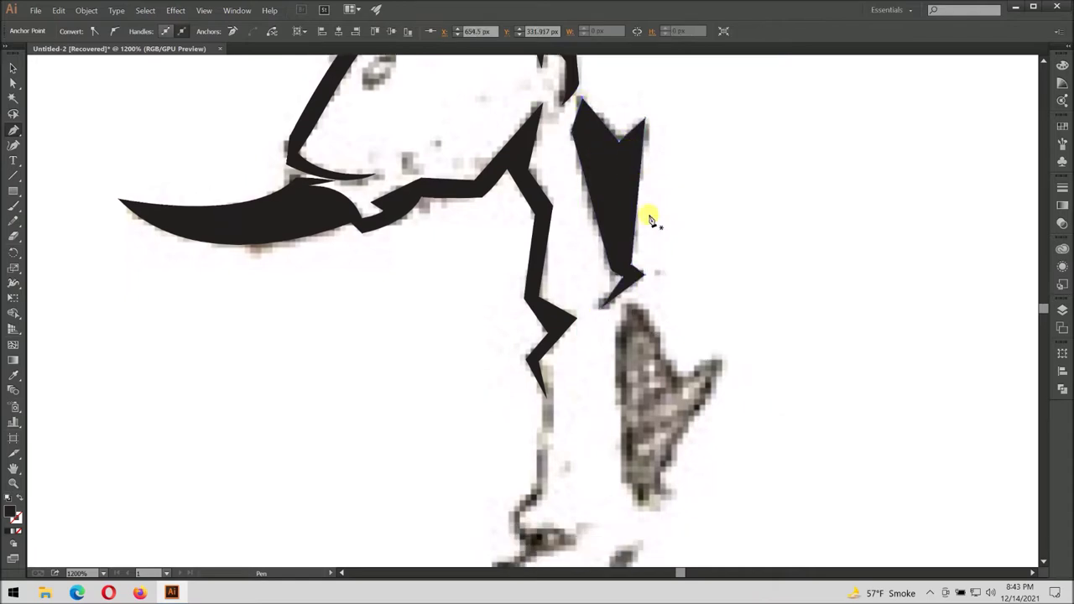
{"action": "scroll", "coordinate": [651, 231], "scroll_direction": "down", "scroll_amount": 5}
{"action": "left_click", "coordinate": [633, 210]}
{"action": "left_click", "coordinate": [620, 394]}
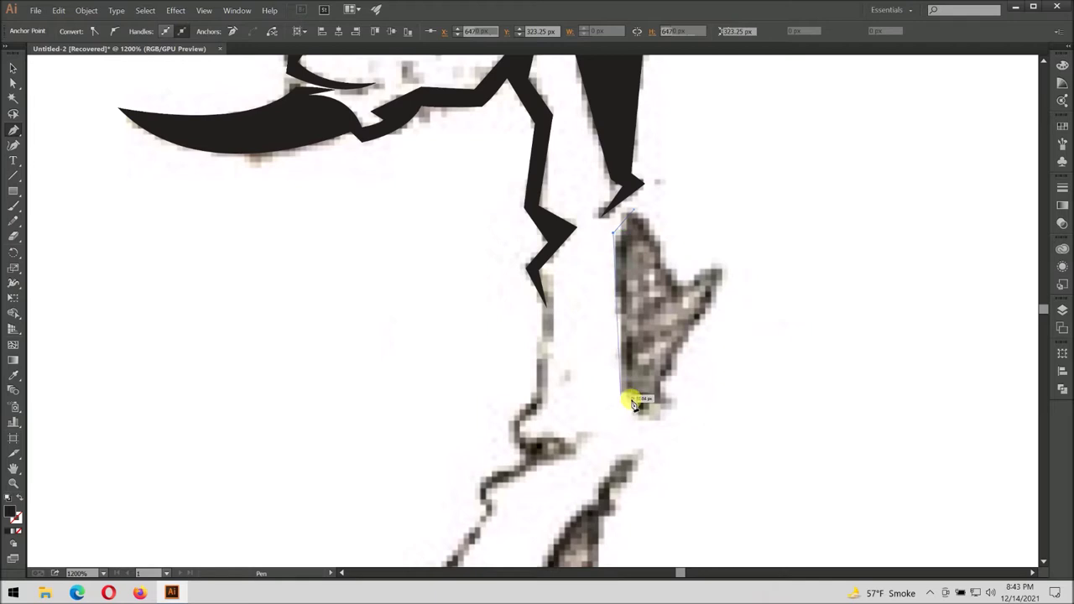
{"action": "left_click", "coordinate": [646, 413]}
{"action": "left_click", "coordinate": [673, 392]}
{"action": "left_click", "coordinate": [721, 270]}
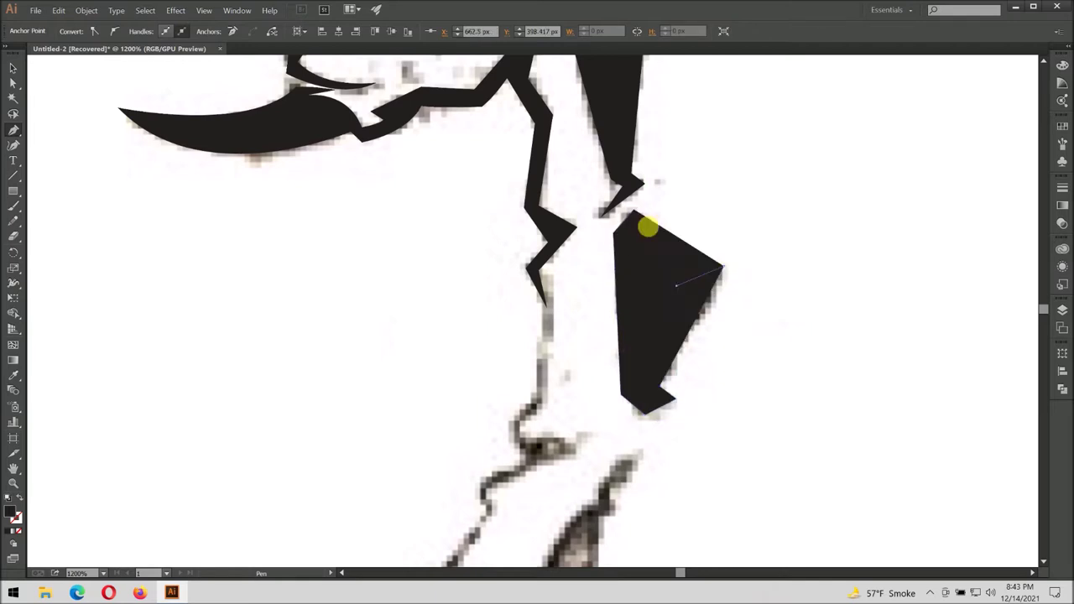
{"action": "left_click", "coordinate": [633, 210]}
Start a thin jagged wedge down the next segment's edge to its tip.
{"action": "scroll", "coordinate": [695, 135], "scroll_direction": "down", "scroll_amount": 7}
{"action": "scroll", "coordinate": [694, 135], "scroll_direction": "down", "scroll_amount": 1}
{"action": "left_click", "coordinate": [547, 119]}
{"action": "left_click", "coordinate": [517, 264]}
{"action": "left_click", "coordinate": [550, 282]}
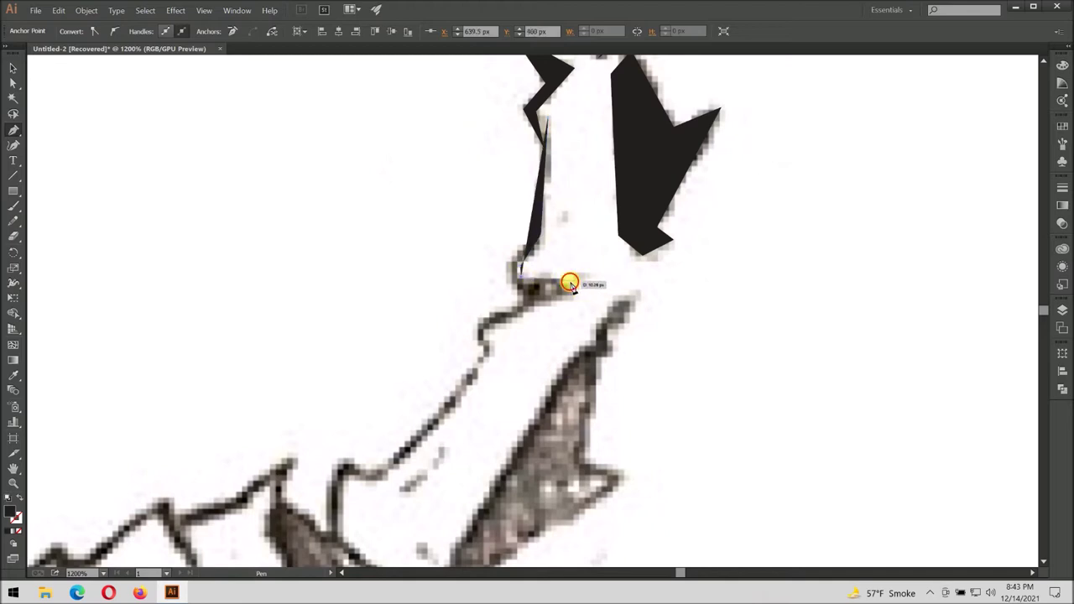
{"action": "left_click", "coordinate": [583, 279]}
{"action": "left_click", "coordinate": [485, 330]}
{"action": "left_click", "coordinate": [482, 358]}
{"action": "left_click", "coordinate": [476, 335]}
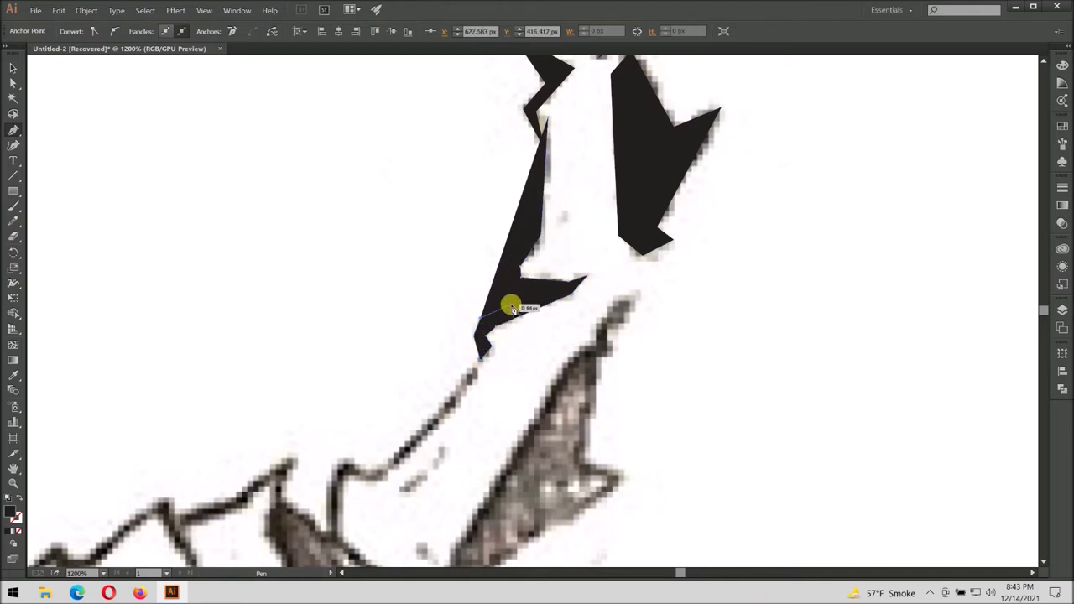
Trace the wedge back up along the sketch and close it as a black shape.
{"action": "key", "text": "slash"}
{"action": "left_click", "coordinate": [507, 267]}
{"action": "left_click", "coordinate": [530, 244]}
{"action": "left_click", "coordinate": [544, 151]}
{"action": "left_click", "coordinate": [546, 116]}
{"action": "key", "text": "ctrl"}
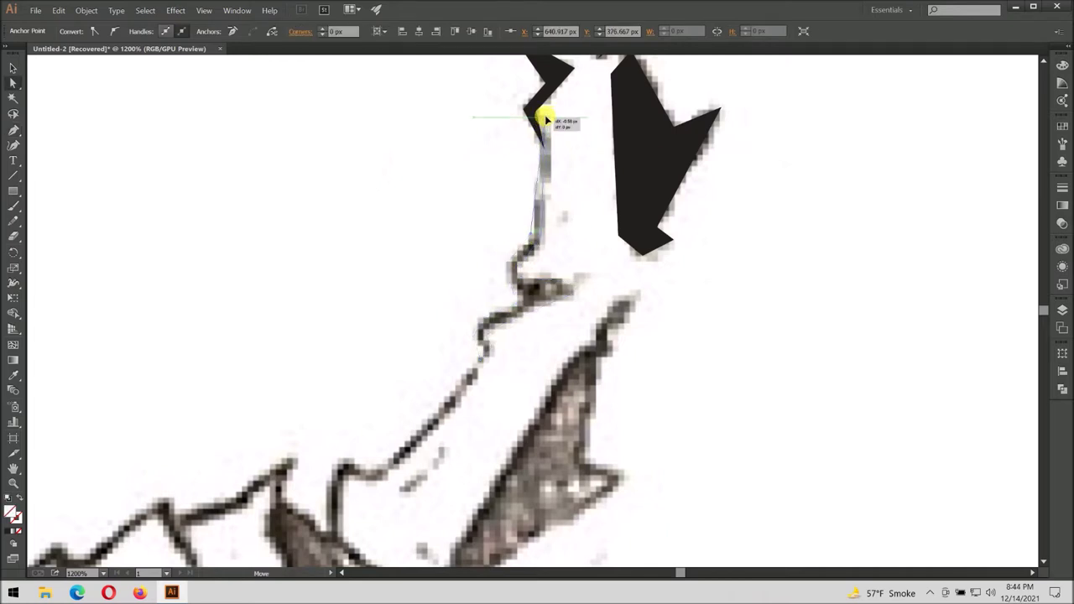
{"action": "left_click", "coordinate": [524, 113]}
{"action": "left_click", "coordinate": [690, 299]}
{"action": "scroll", "coordinate": [736, 319], "scroll_direction": "down", "scroll_amount": 2}
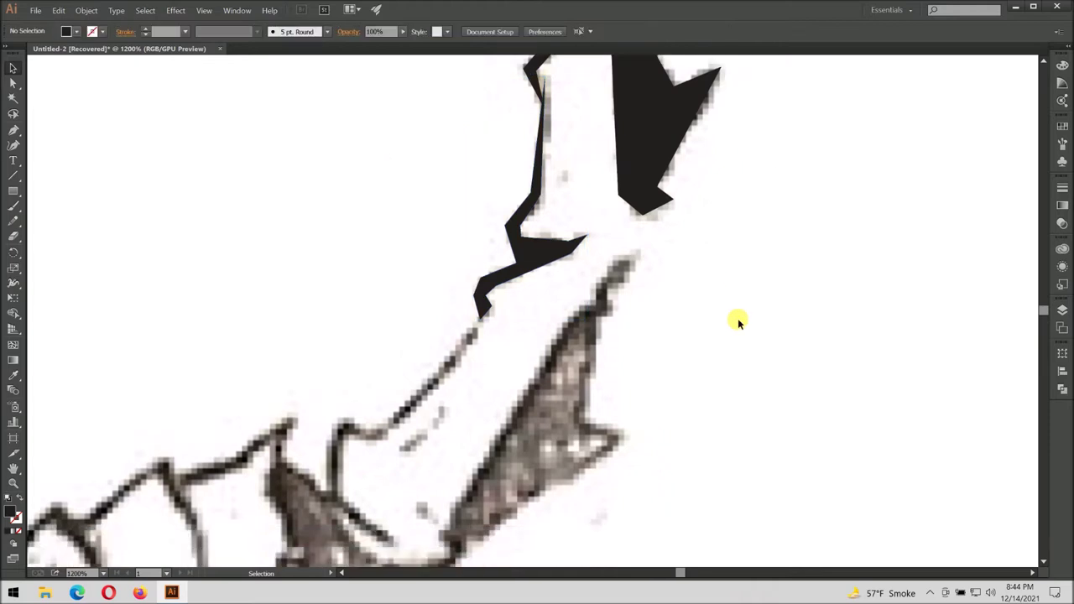
Trace the tail spike as a closed black triangular shape.
{"action": "scroll", "coordinate": [735, 322], "scroll_direction": "down", "scroll_amount": 2}
{"action": "key", "text": "p"}
{"action": "left_click", "coordinate": [635, 179]}
{"action": "left_click", "coordinate": [601, 228]}
{"action": "left_click", "coordinate": [612, 214]}
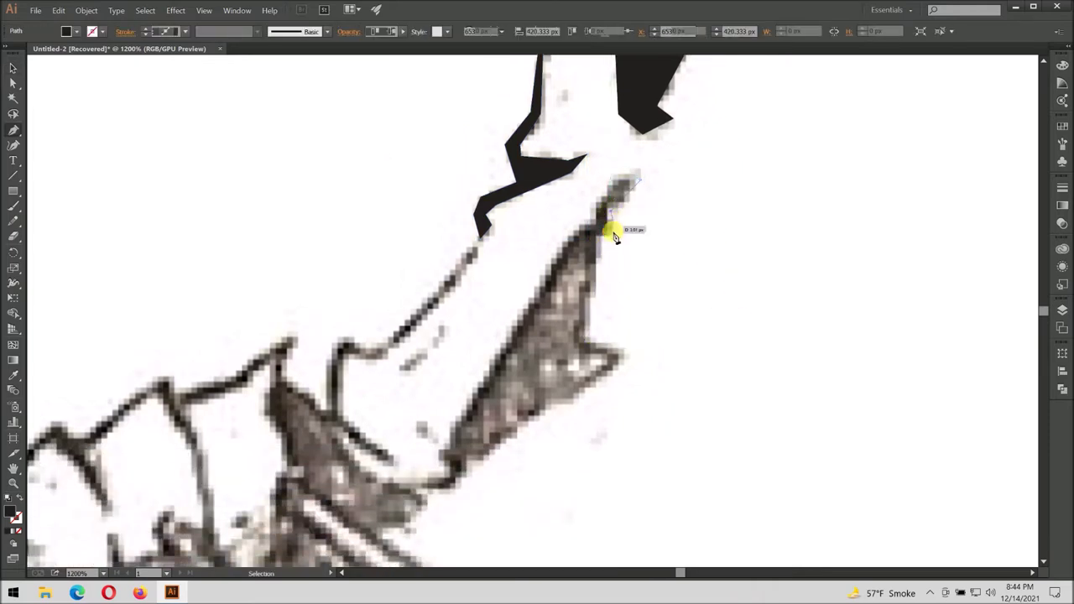
{"action": "left_click", "coordinate": [616, 360]}
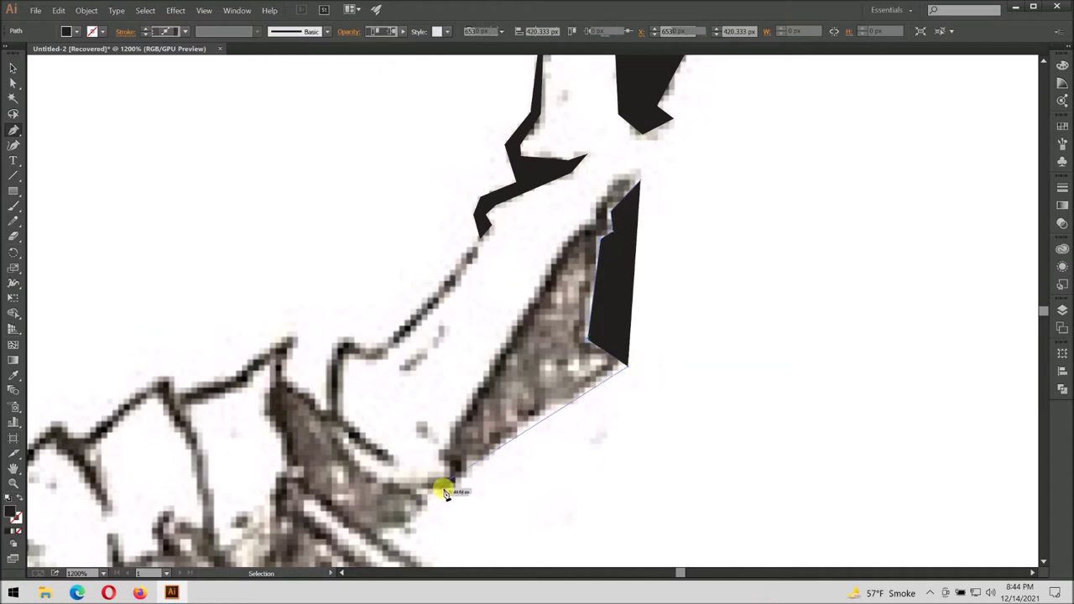
{"action": "left_click", "coordinate": [411, 491]}
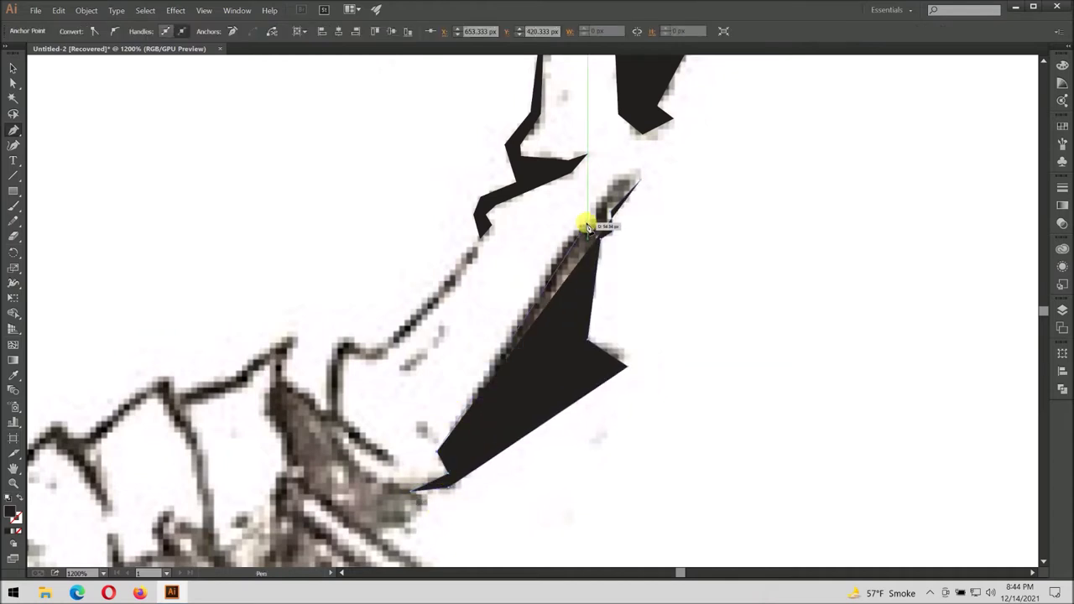
{"action": "left_click_drag", "start_coordinate": [648, 173], "coordinate": [632, 168]}
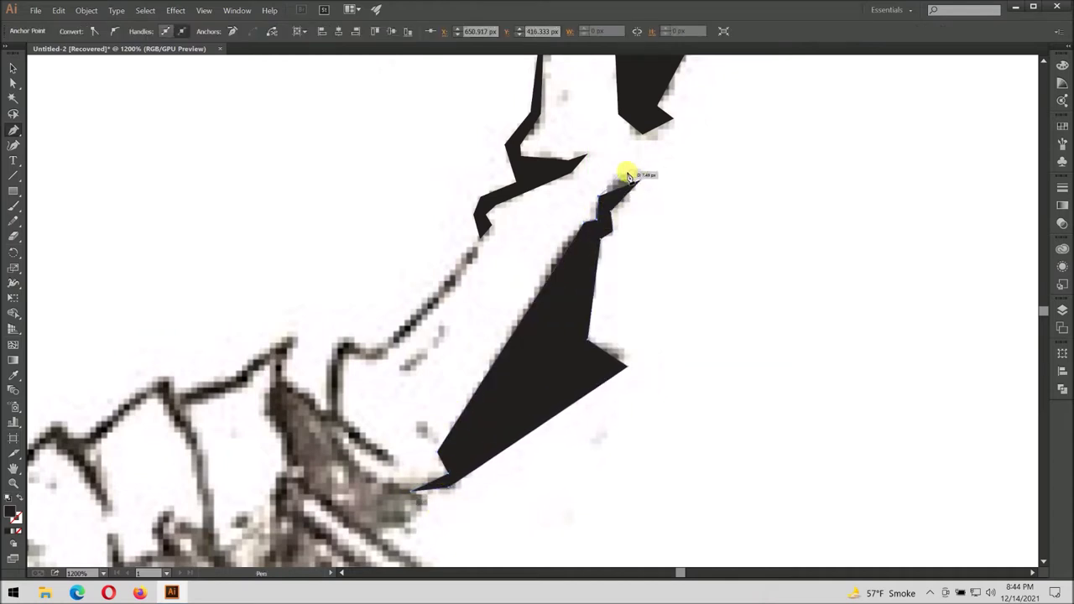
{"action": "left_click", "coordinate": [640, 177]}
{"action": "key", "text": "v"}
{"action": "scroll", "coordinate": [601, 241], "scroll_direction": "down", "scroll_amount": 1}
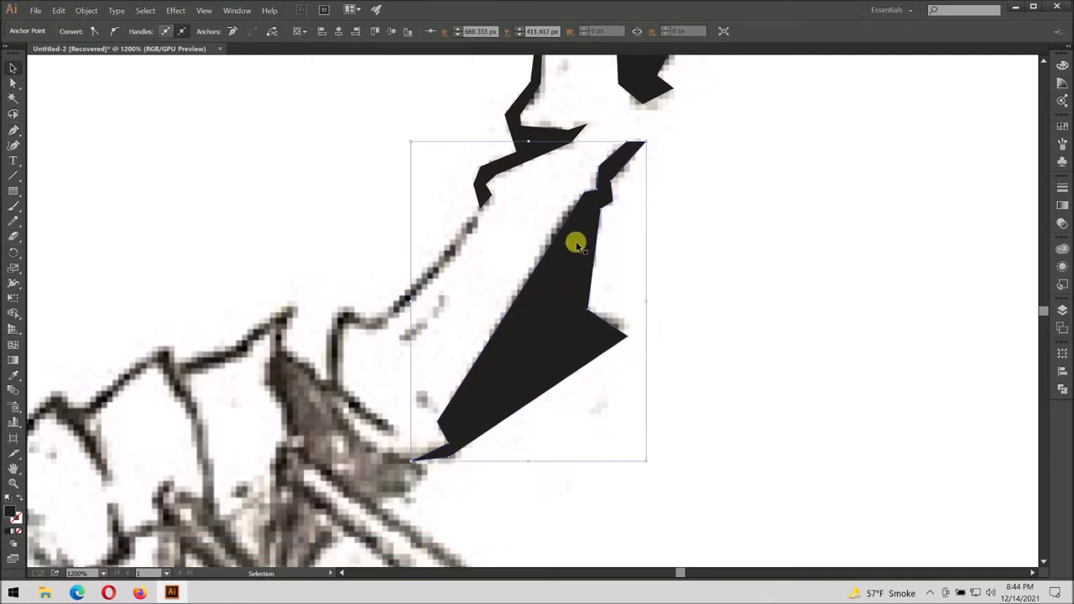
Draw a second spiky black sliver along the sketch line and close it.
{"action": "key", "text": "p"}
{"action": "left_click", "coordinate": [490, 212]}
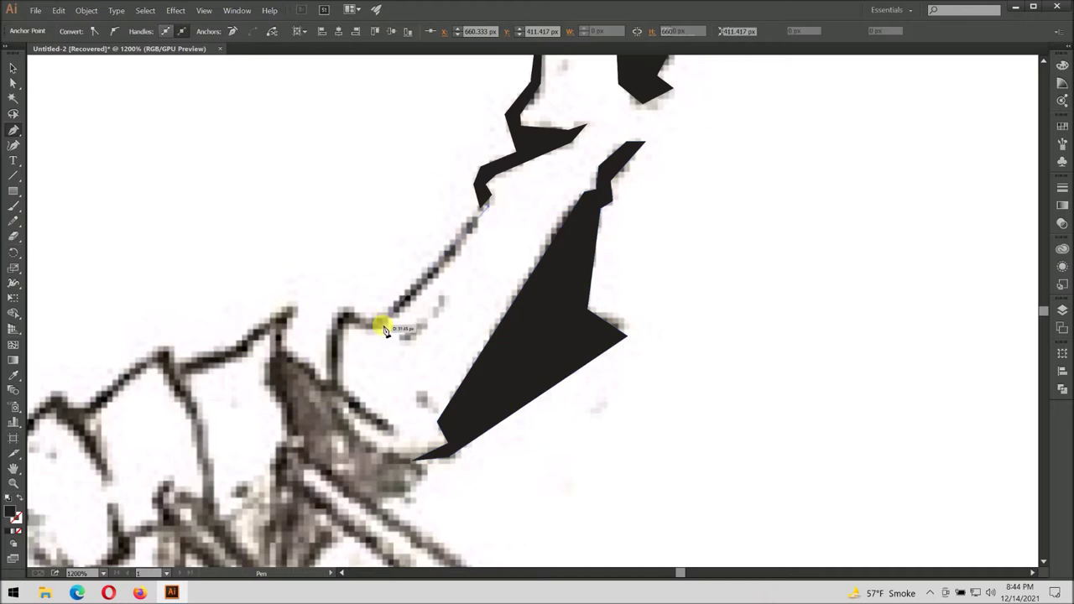
{"action": "left_click", "coordinate": [348, 326]}
{"action": "left_click", "coordinate": [343, 386]}
{"action": "left_click", "coordinate": [396, 442]}
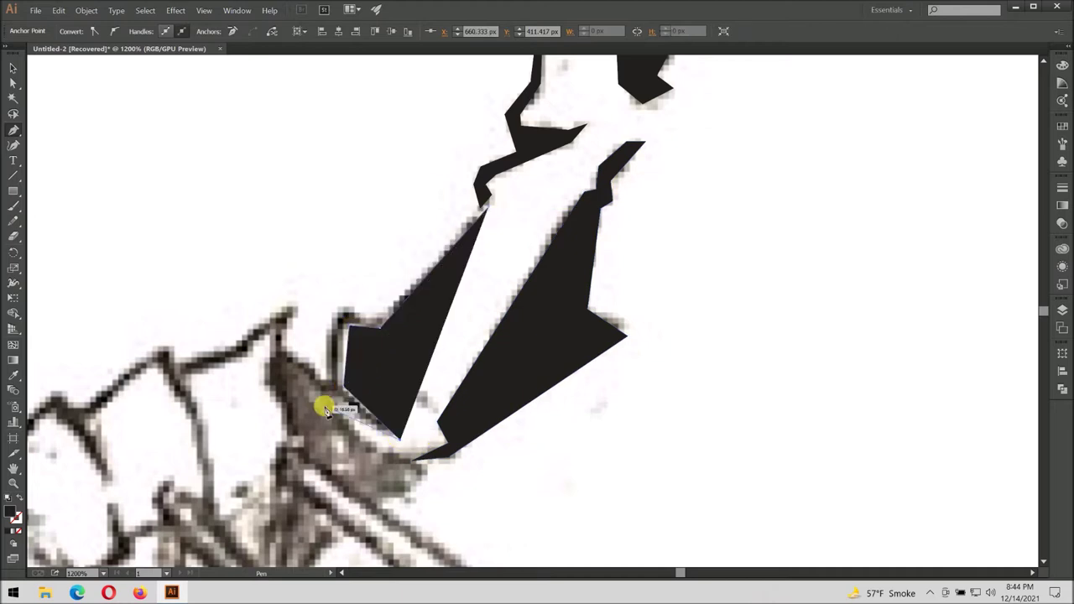
{"action": "left_click", "coordinate": [324, 402]}
{"action": "left_click", "coordinate": [326, 329]}
{"action": "left_click", "coordinate": [342, 306]}
{"action": "left_click", "coordinate": [378, 317]}
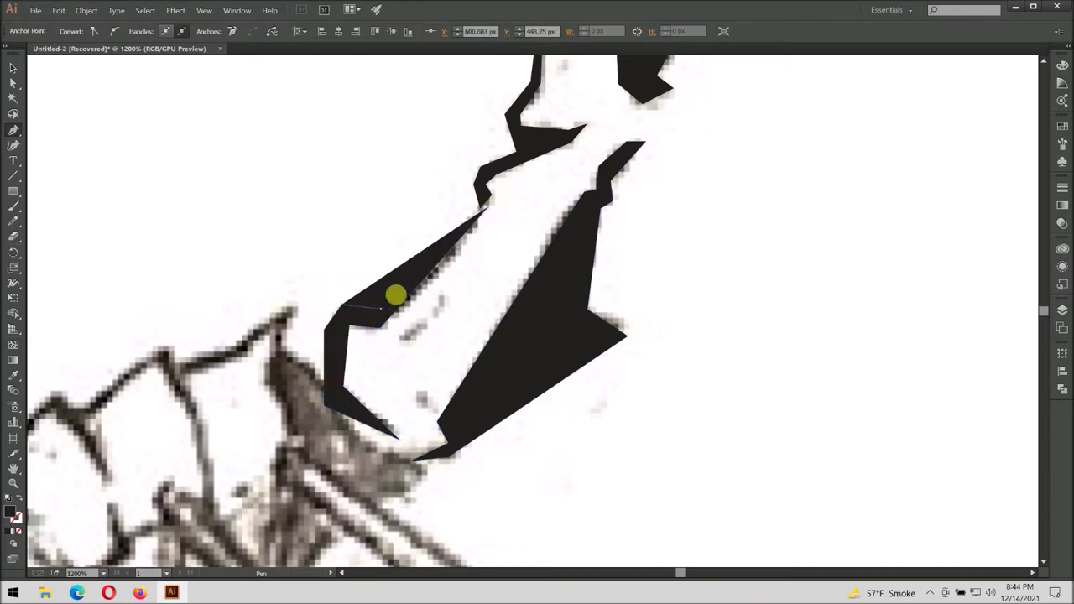
{"action": "left_click", "coordinate": [485, 208]}
{"action": "scroll", "coordinate": [528, 243], "scroll_direction": "down", "scroll_amount": 2}
{"action": "scroll", "coordinate": [455, 299], "scroll_direction": "down", "scroll_amount": 2}
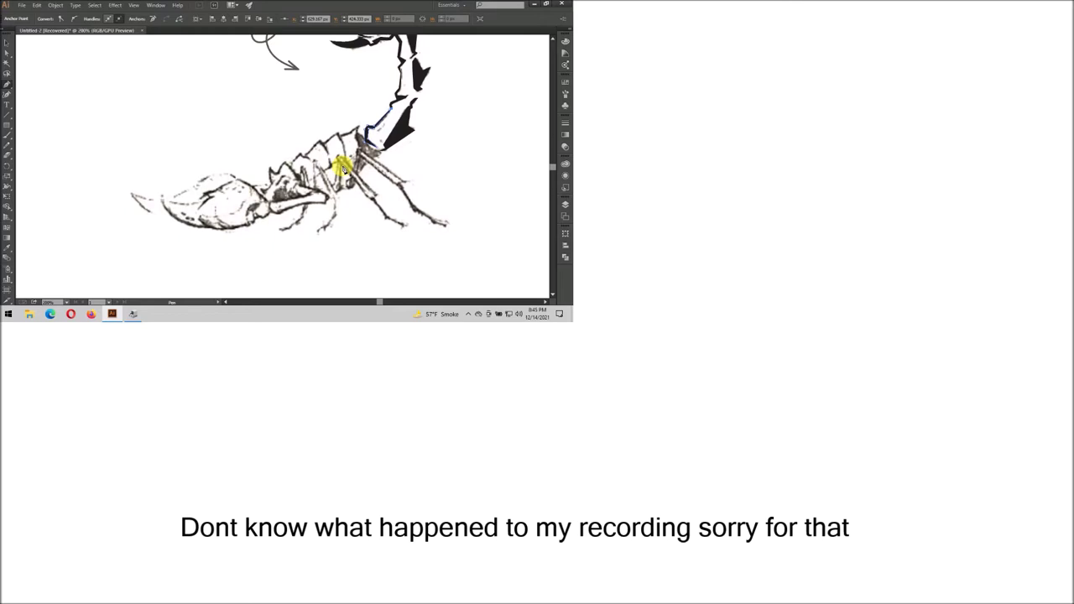
Outline the leg under the tail base from the joint out to its tip.
{"action": "scroll", "coordinate": [346, 155], "scroll_direction": "up", "scroll_amount": 2}
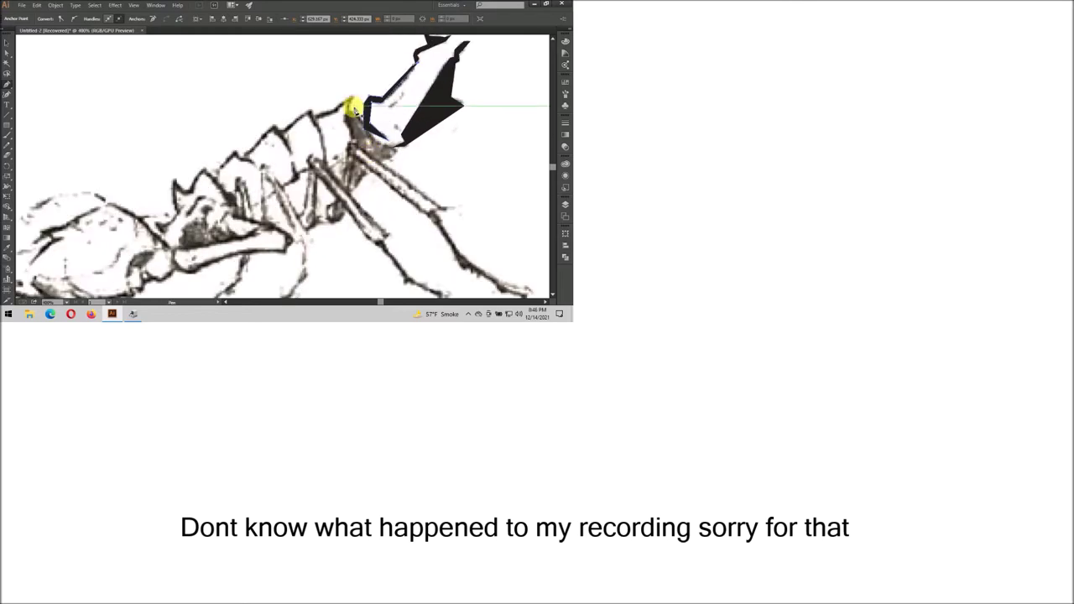
{"action": "scroll", "coordinate": [370, 126], "scroll_direction": "down", "scroll_amount": 1}
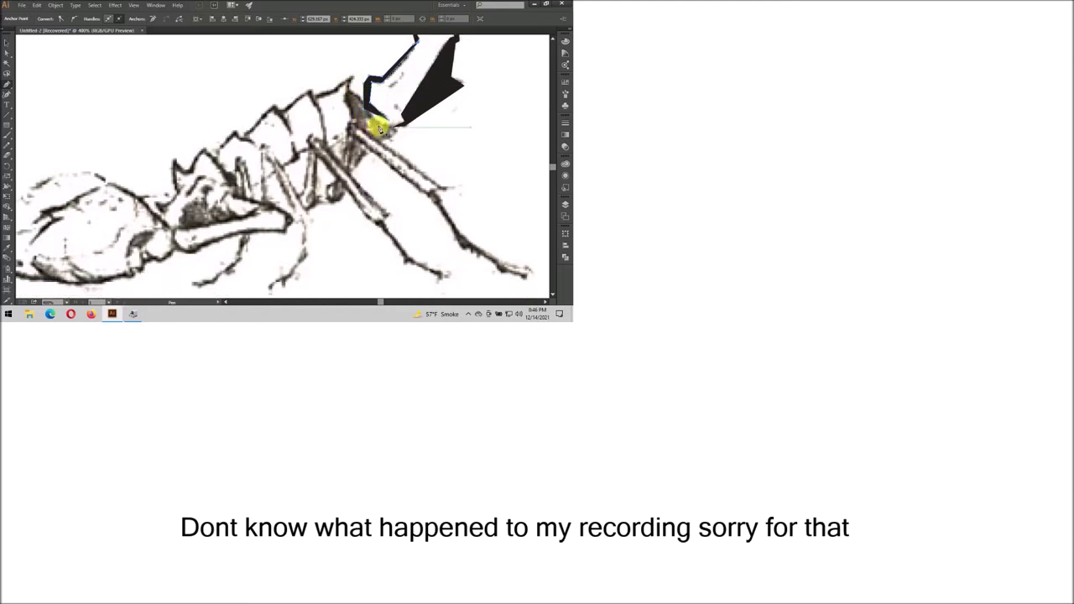
{"action": "left_click", "coordinate": [358, 94]}
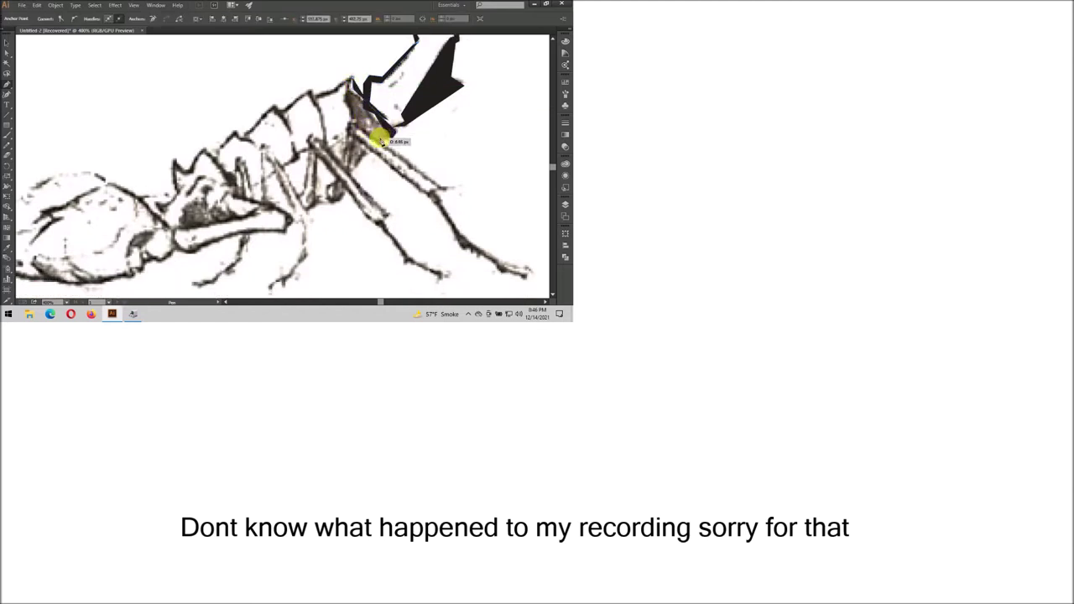
{"action": "left_click", "coordinate": [435, 190]}
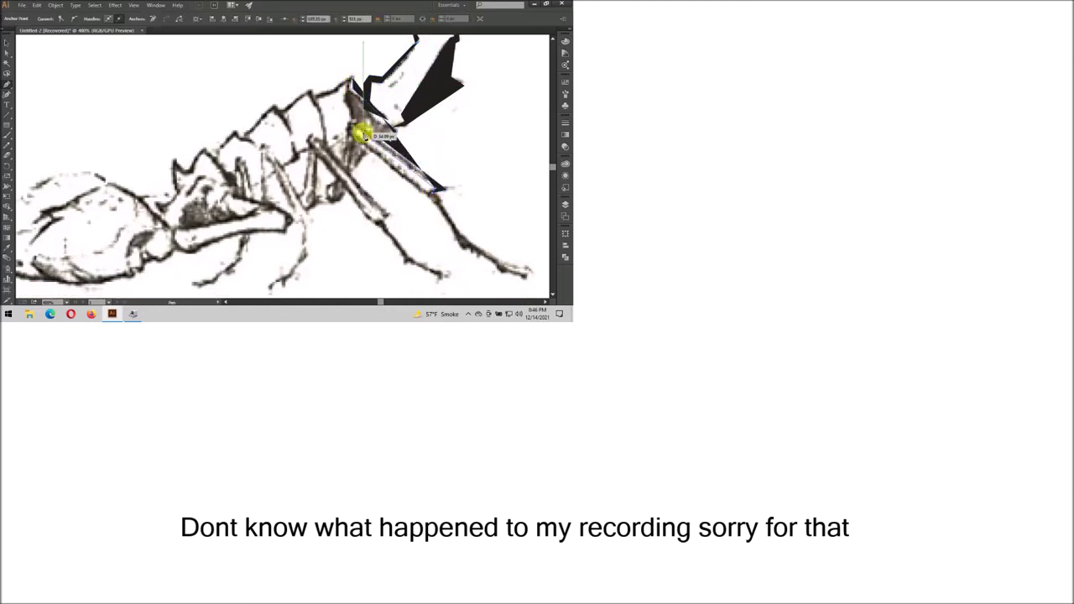
{"action": "left_click", "coordinate": [377, 153]}
{"action": "left_click", "coordinate": [422, 188]}
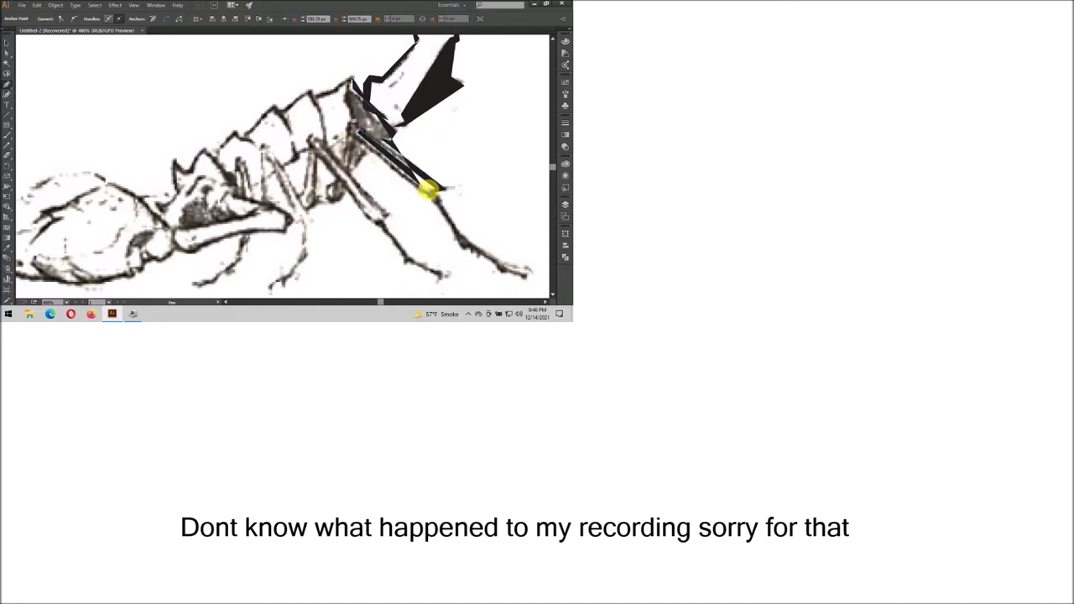
{"action": "left_click", "coordinate": [359, 145]}
{"action": "left_click", "coordinate": [348, 166]}
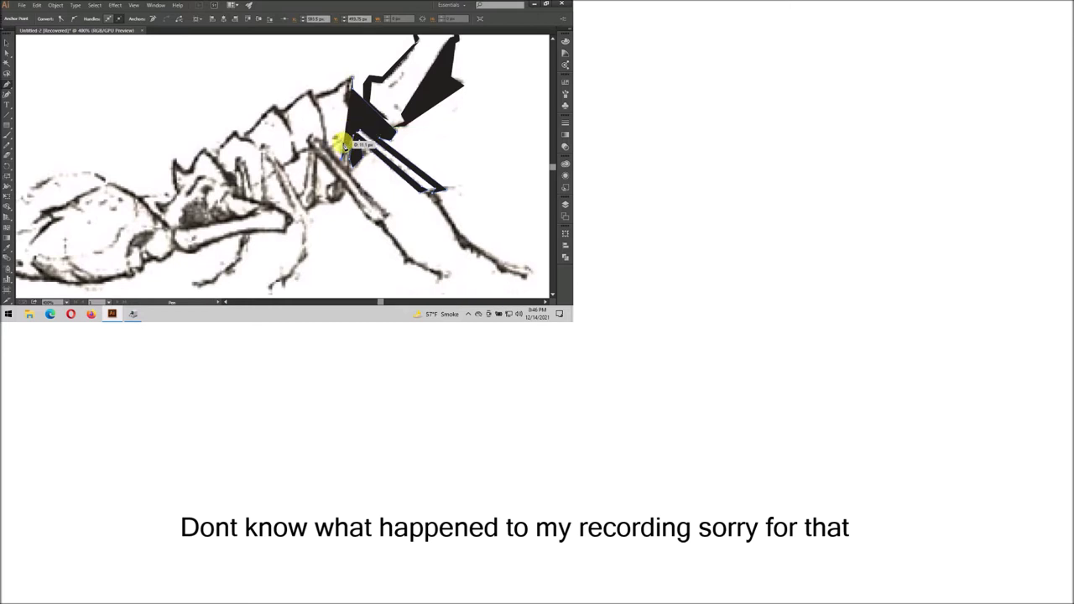
Close the black leg shape, deselect it, and zoom out to the whole scorpion.
{"action": "left_click", "coordinate": [352, 129]}
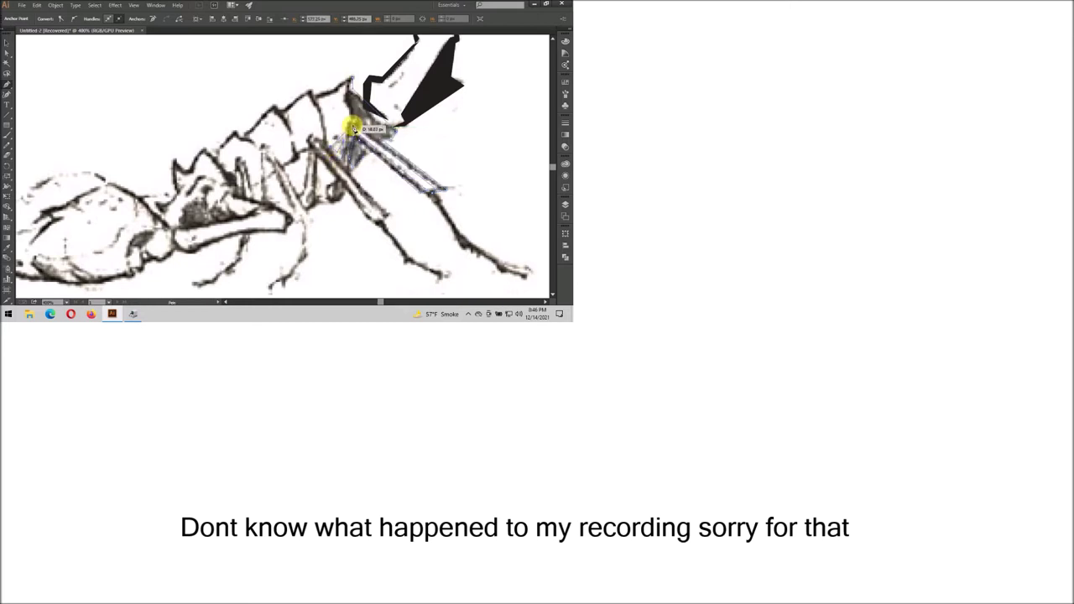
{"action": "left_click", "coordinate": [352, 79]}
{"action": "key", "text": "v"}
{"action": "left_click", "coordinate": [455, 160]}
{"action": "key", "text": "ctrl+1"}
{"action": "scroll", "coordinate": [465, 170], "scroll_direction": "up", "scroll_amount": 2}
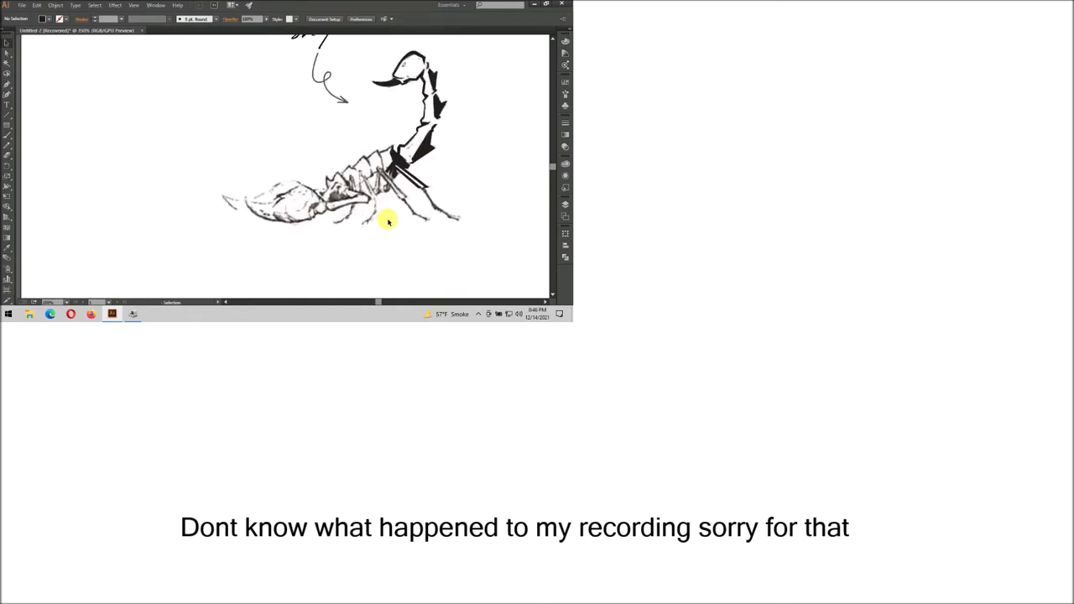
Zigzag a new path down along the back ridge to its lower end.
{"action": "key", "text": "p"}
{"action": "scroll", "coordinate": [359, 180], "scroll_direction": "up", "scroll_amount": 2}
{"action": "scroll", "coordinate": [402, 126], "scroll_direction": "up", "scroll_amount": 1}
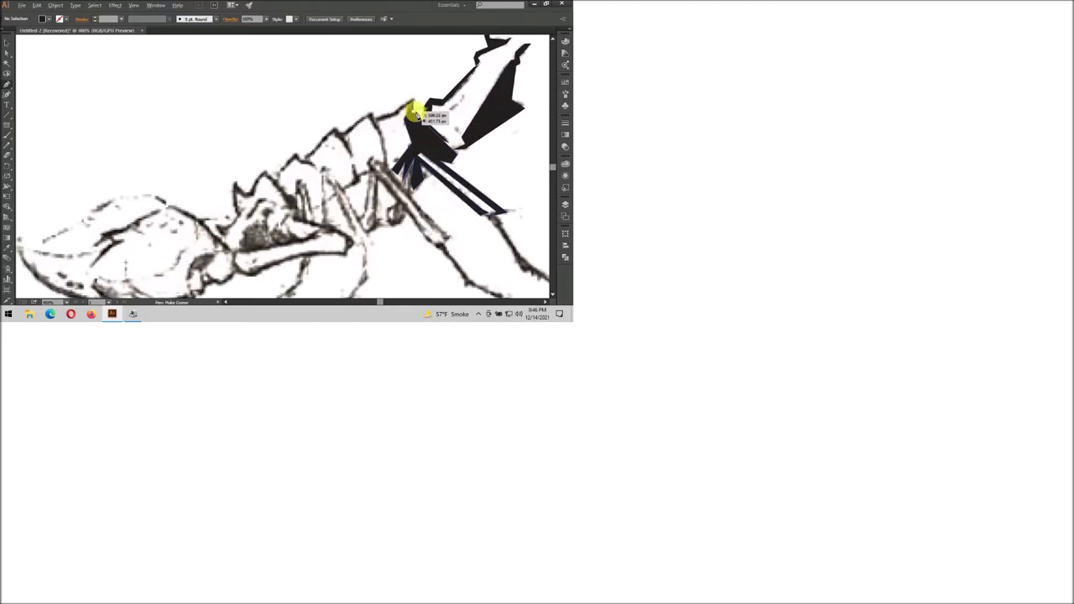
{"action": "left_click", "coordinate": [412, 101]}
{"action": "left_click", "coordinate": [407, 107]}
{"action": "left_click", "coordinate": [372, 120]}
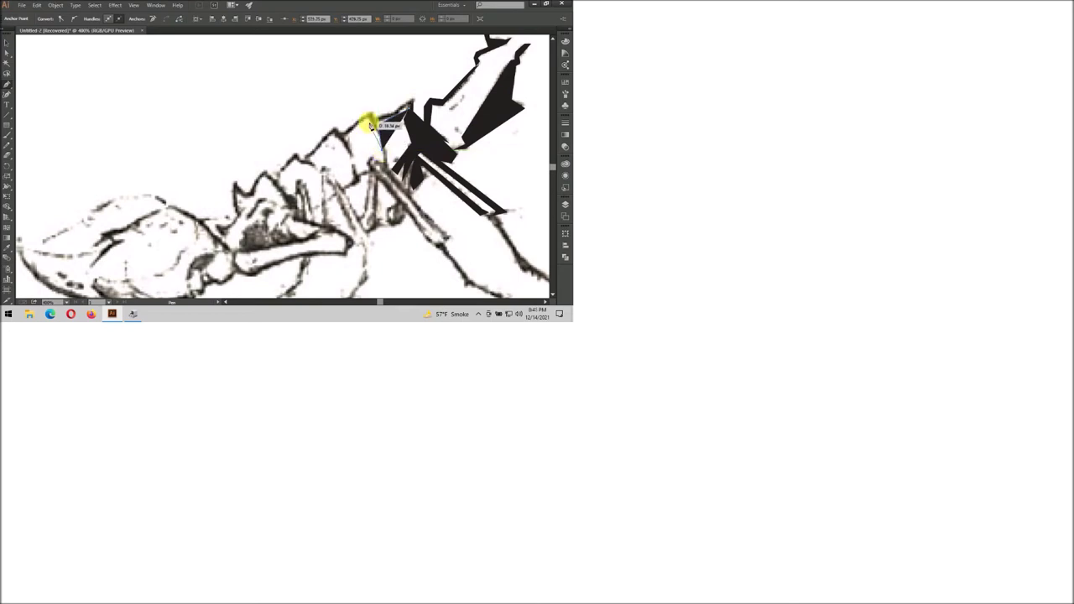
{"action": "left_click", "coordinate": [336, 141]}
{"action": "left_click", "coordinate": [310, 165]}
{"action": "left_click", "coordinate": [279, 176]}
{"action": "left_click", "coordinate": [281, 195]}
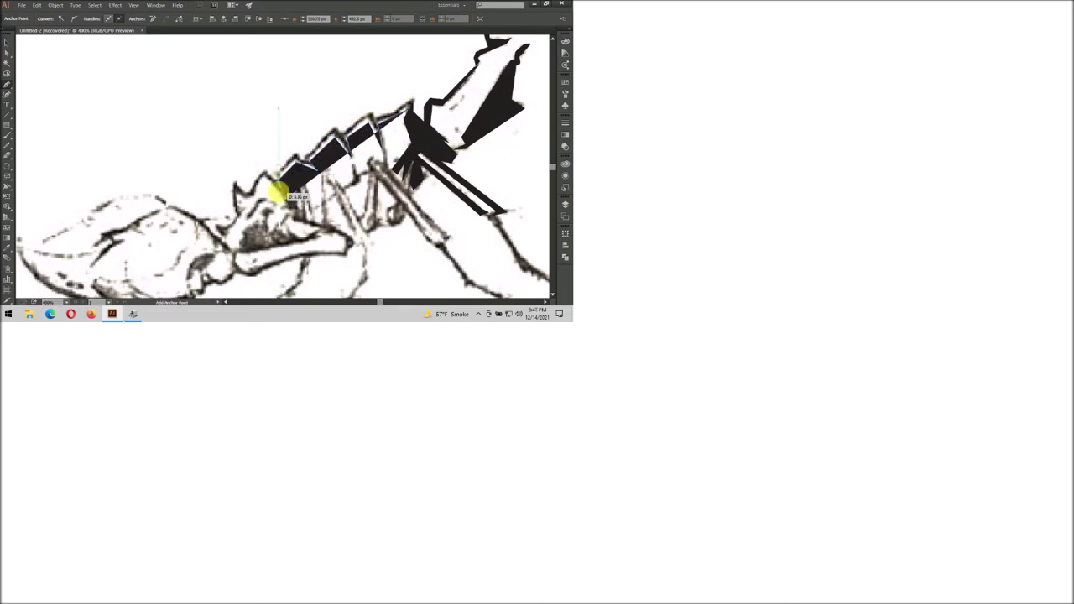
{"action": "left_click", "coordinate": [239, 185]}
{"action": "left_click", "coordinate": [240, 214]}
{"action": "left_click", "coordinate": [222, 225]}
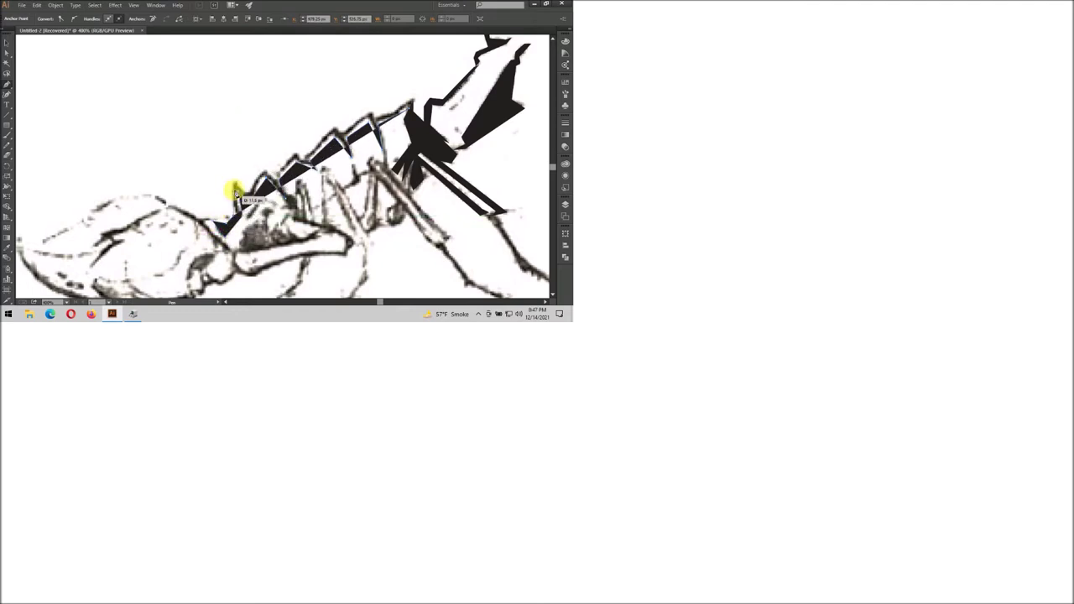
{"action": "left_click_drag", "start_coordinate": [242, 186], "coordinate": [249, 190]}
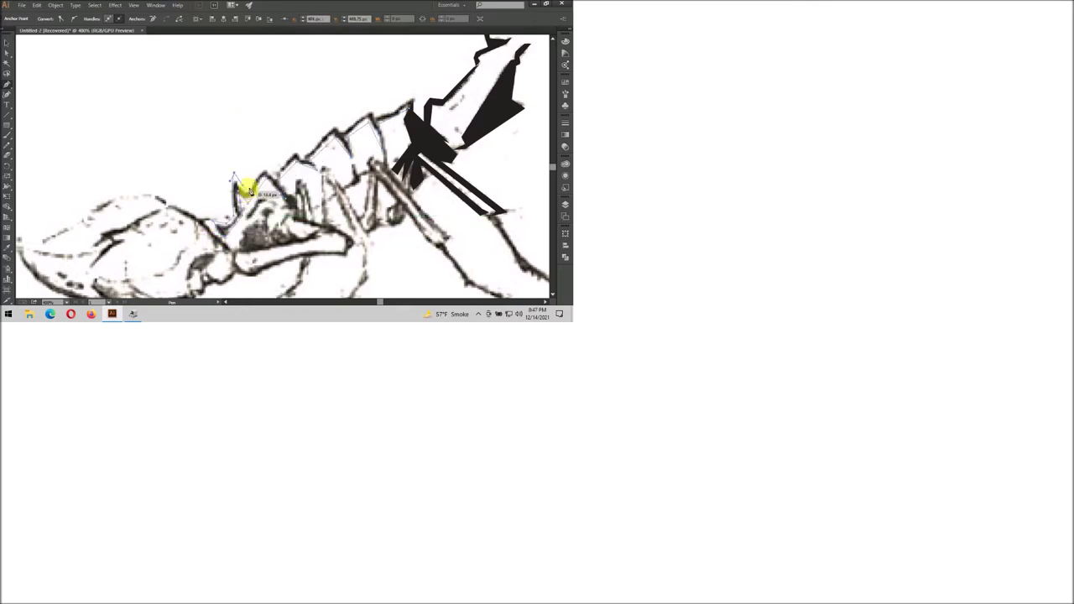
Zigzag back up the ridge, close the sawtooth shape, and deselect it.
{"action": "left_click", "coordinate": [266, 159]}
{"action": "left_click", "coordinate": [310, 156]}
{"action": "left_click", "coordinate": [334, 116]}
{"action": "left_click", "coordinate": [348, 131]}
{"action": "left_click", "coordinate": [370, 101]}
{"action": "left_click", "coordinate": [415, 94]}
{"action": "key", "text": "v"}
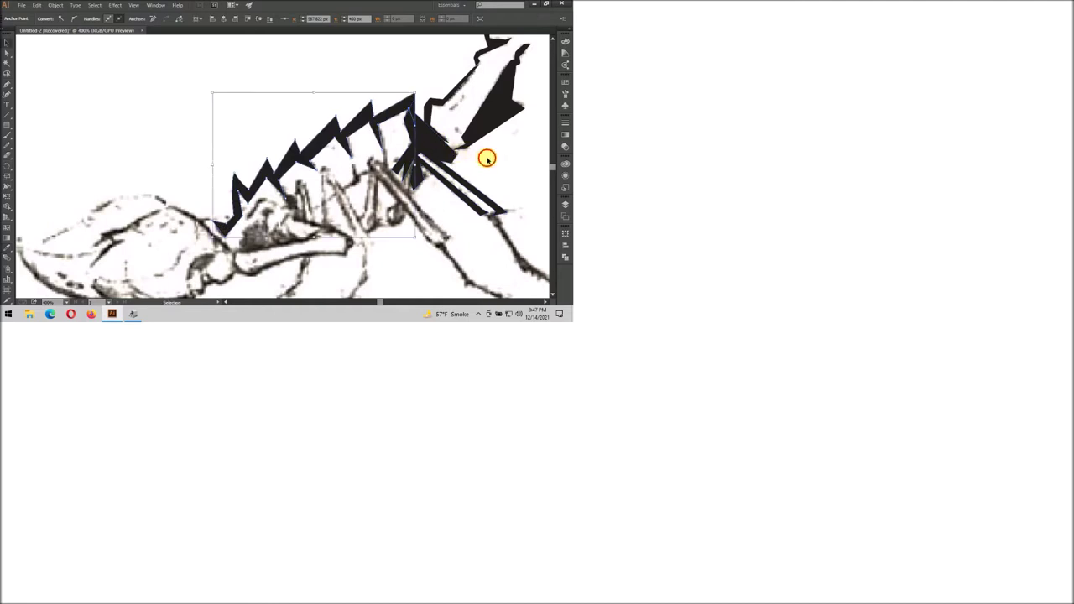
{"action": "left_click", "coordinate": [486, 158]}
{"action": "scroll", "coordinate": [486, 157], "scroll_direction": "down", "scroll_amount": 2}
{"action": "scroll", "coordinate": [485, 168], "scroll_direction": "up", "scroll_amount": 1}
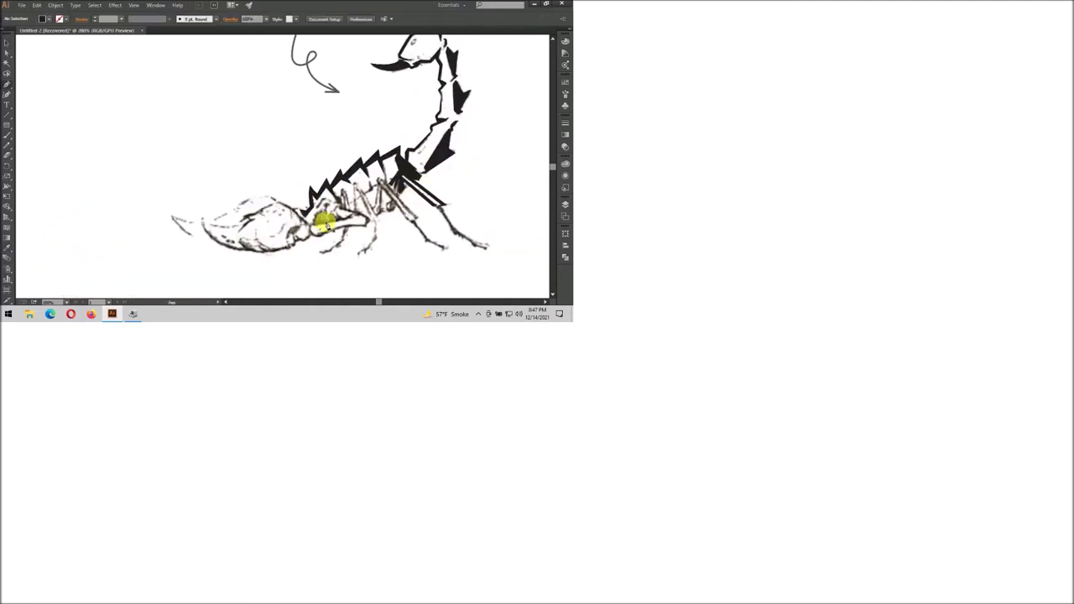
Trace a black crescent along the top edge of the scorpion's abdomen.
{"action": "scroll", "coordinate": [327, 225], "scroll_direction": "up", "scroll_amount": 2}
{"action": "scroll", "coordinate": [327, 225], "scroll_direction": "up", "scroll_amount": 2}
{"action": "left_click", "coordinate": [320, 192]}
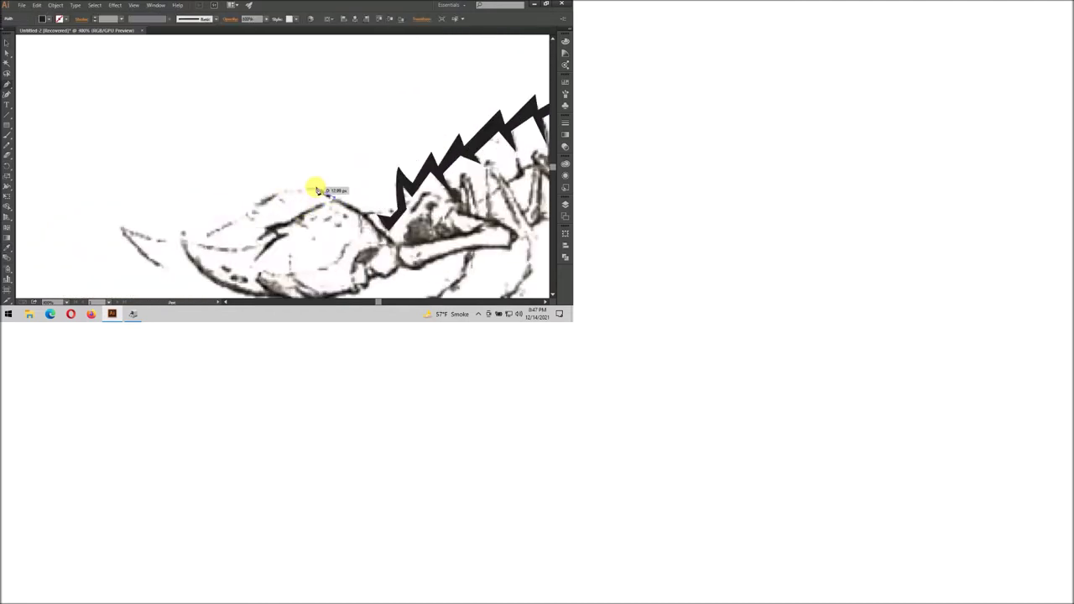
{"action": "left_click", "coordinate": [183, 234]}
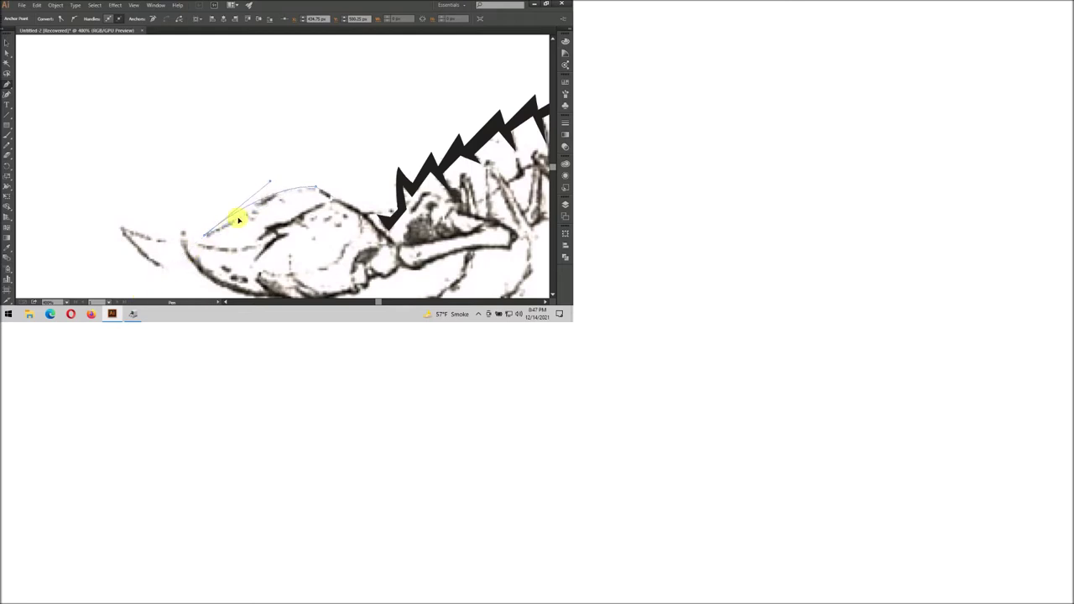
{"action": "left_click_drag", "start_coordinate": [238, 220], "coordinate": [317, 202]}
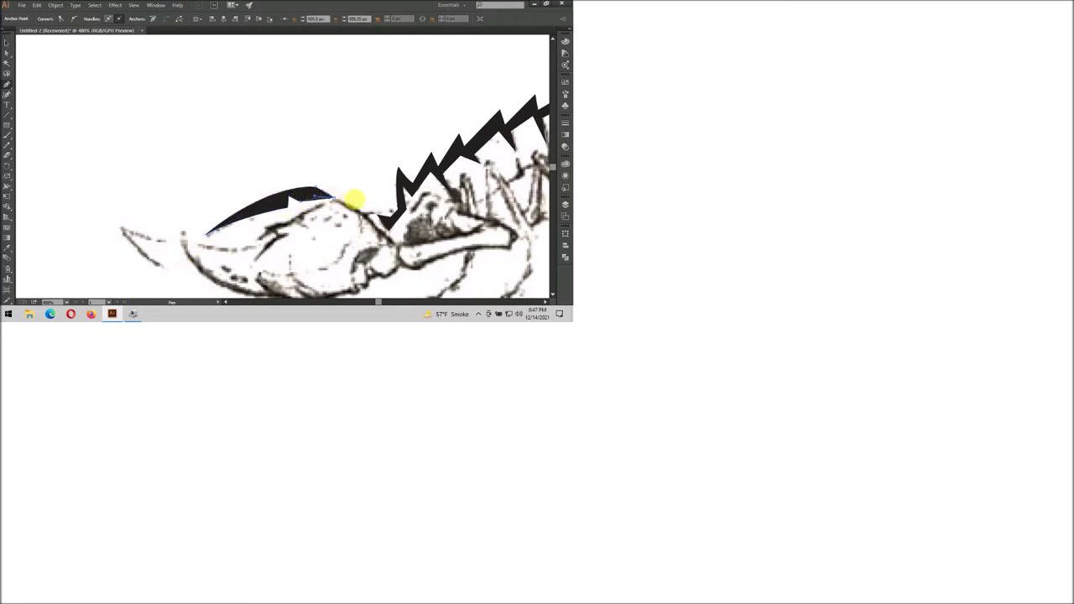
{"action": "key", "text": "Escape"}
Draw a spike at the abdomen's end and start a curved path near its tip.
{"action": "scroll", "coordinate": [311, 215], "scroll_direction": "left", "scroll_amount": 3}
{"action": "scroll", "coordinate": [233, 232], "scroll_direction": "down", "scroll_amount": 2}
{"action": "mouse_move", "coordinate": [245, 229]}
{"action": "left_mouse_down"}
{"action": "mouse_move", "coordinate": [197, 179]}
{"action": "mouse_move", "coordinate": [255, 202]}
{"action": "left_mouse_up"}
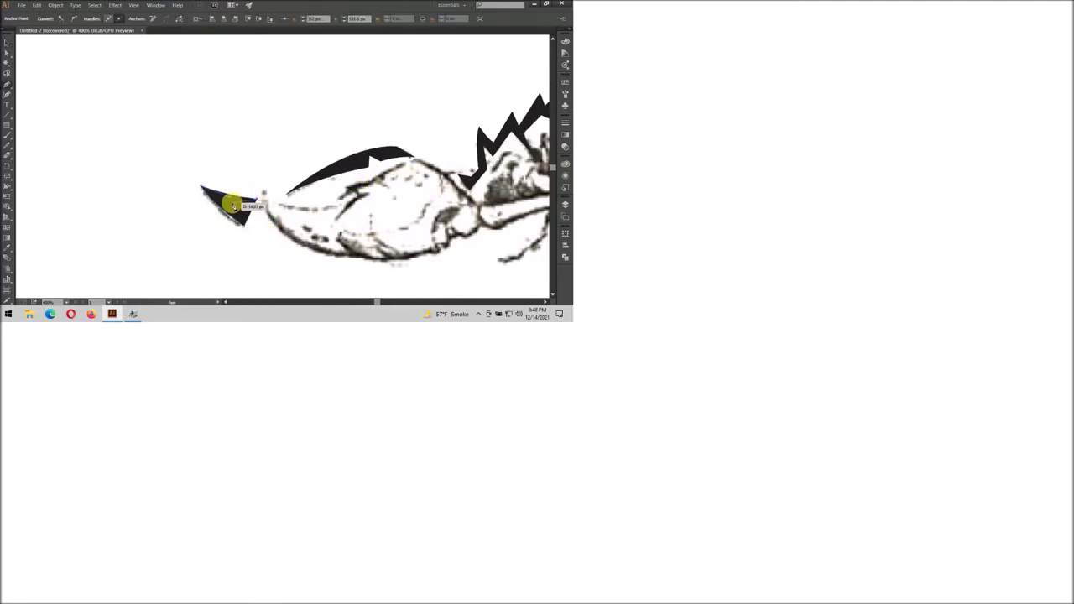
{"action": "scroll", "coordinate": [240, 221], "scroll_direction": "right", "scroll_amount": 3}
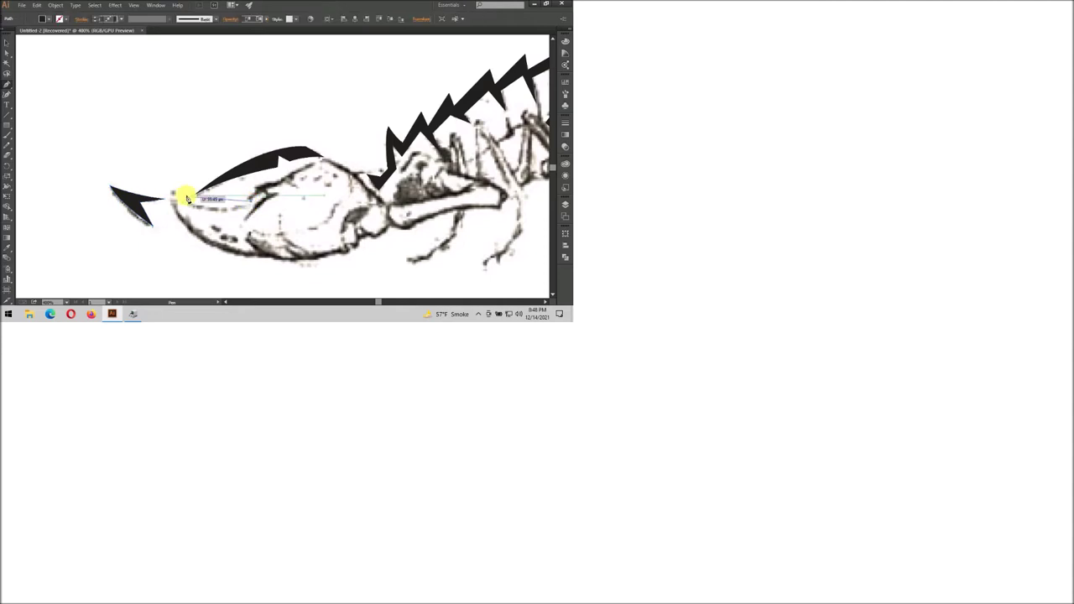
{"action": "left_click_drag", "start_coordinate": [171, 196], "coordinate": [155, 169]}
{"action": "left_click_drag", "start_coordinate": [179, 237], "coordinate": [266, 263]}
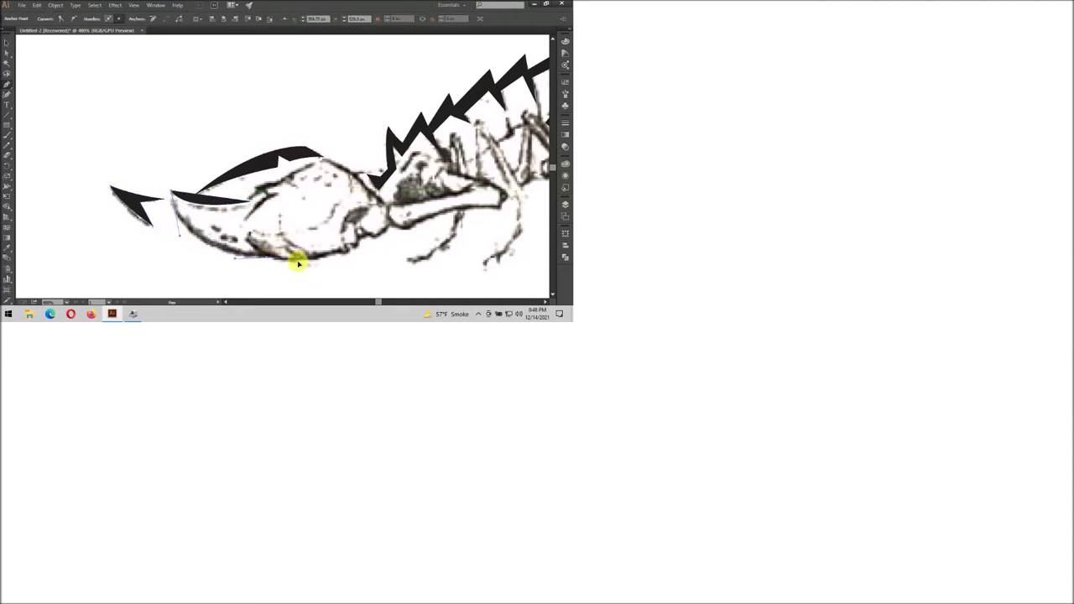
Curve the path along the abdomen's underside toward the neck and fill it black.
{"action": "left_click", "coordinate": [297, 259]}
{"action": "left_click_drag", "start_coordinate": [279, 229], "coordinate": [306, 257]}
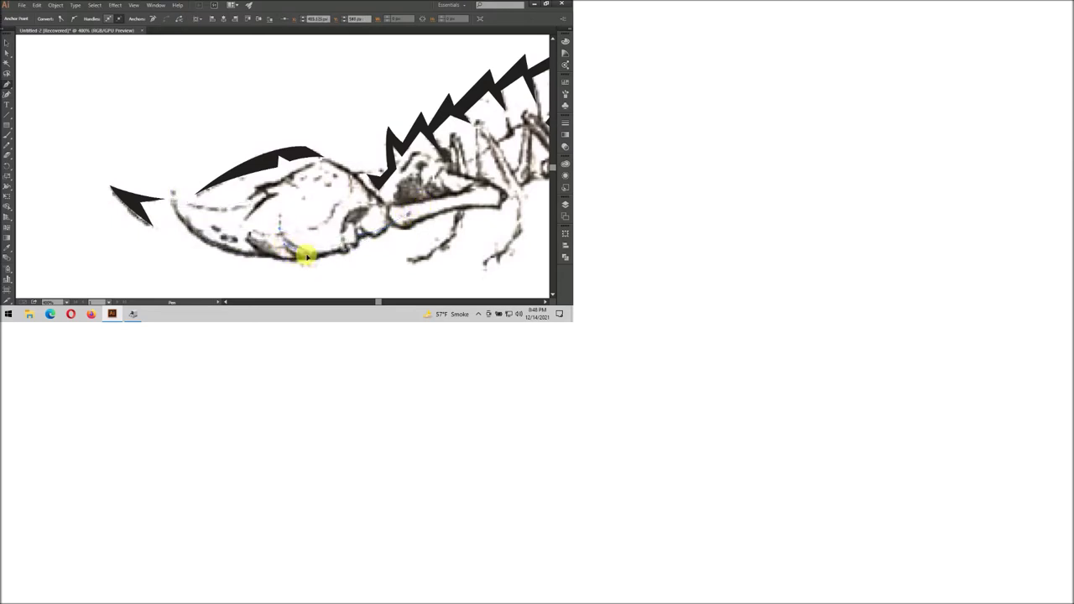
{"action": "left_click_drag", "start_coordinate": [245, 230], "coordinate": [252, 249]}
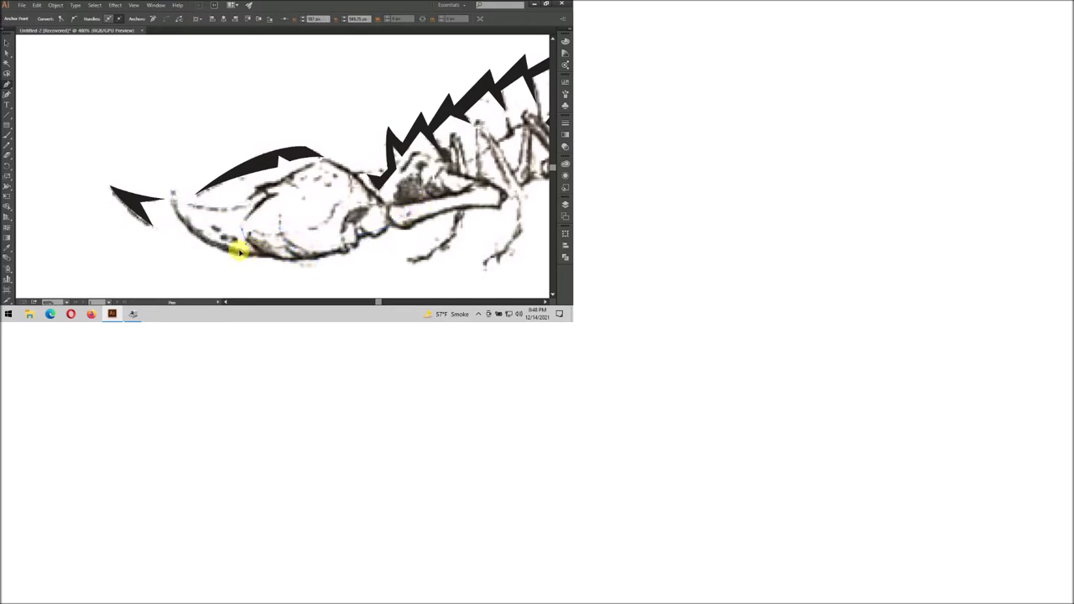
{"action": "left_click_drag", "start_coordinate": [191, 209], "coordinate": [252, 208]}
{"action": "scroll", "coordinate": [252, 206], "scroll_direction": "right", "scroll_amount": 2}
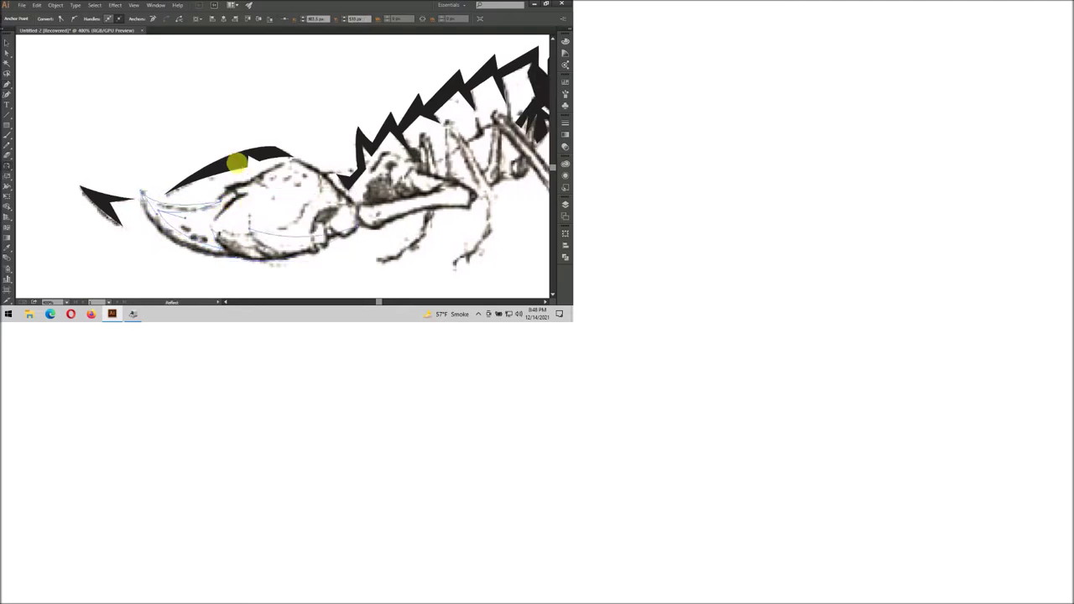
{"action": "key", "text": "i"}
{"action": "left_click", "coordinate": [255, 164]}
Drag anchors of the black pincer shapes to refine their edges, then deselect.
{"action": "scroll", "coordinate": [264, 181], "scroll_direction": "right", "scroll_amount": 3}
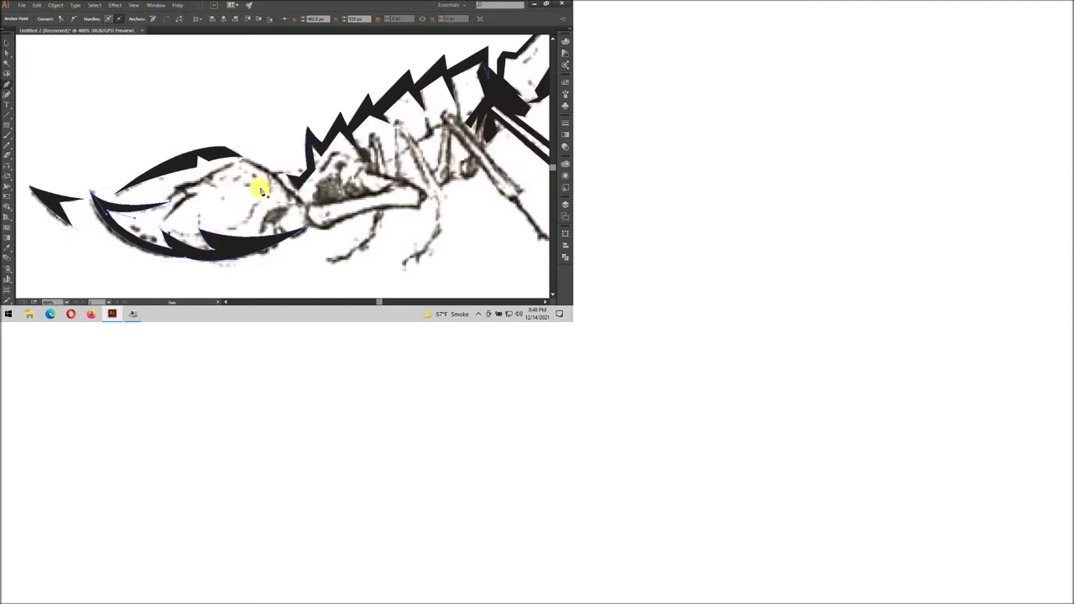
{"action": "mouse_move", "coordinate": [168, 220]}
{"action": "left_mouse_down"}
{"action": "mouse_move", "coordinate": [219, 190]}
{"action": "mouse_move", "coordinate": [273, 188]}
{"action": "mouse_move", "coordinate": [288, 209]}
{"action": "mouse_move", "coordinate": [260, 237]}
{"action": "left_mouse_up"}
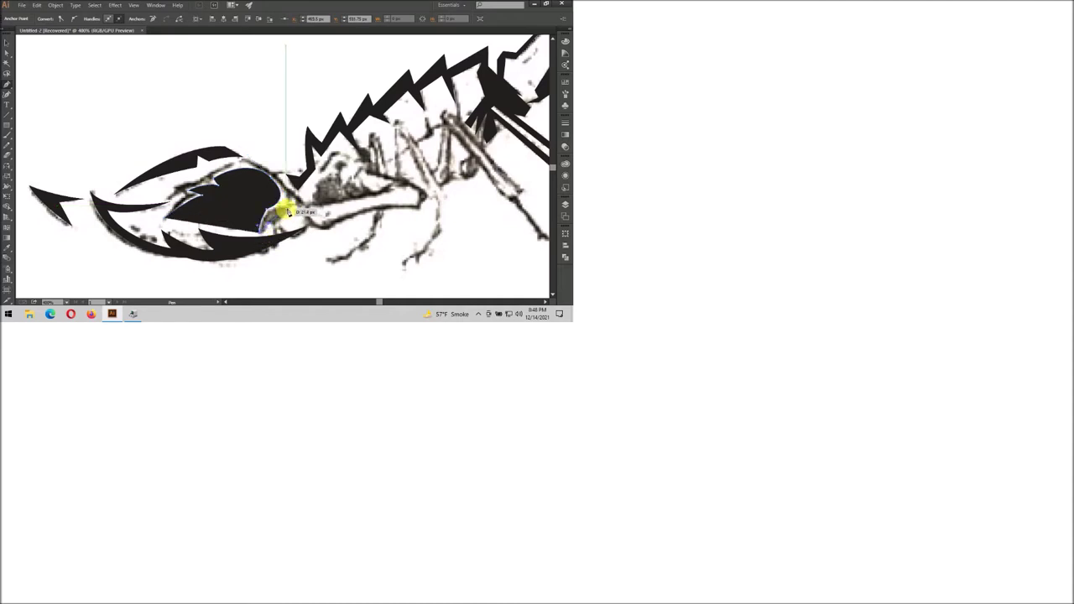
{"action": "mouse_move", "coordinate": [286, 212]}
{"action": "left_mouse_down"}
{"action": "mouse_move", "coordinate": [292, 237]}
{"action": "mouse_move", "coordinate": [302, 211]}
{"action": "mouse_move", "coordinate": [256, 163]}
{"action": "left_mouse_up"}
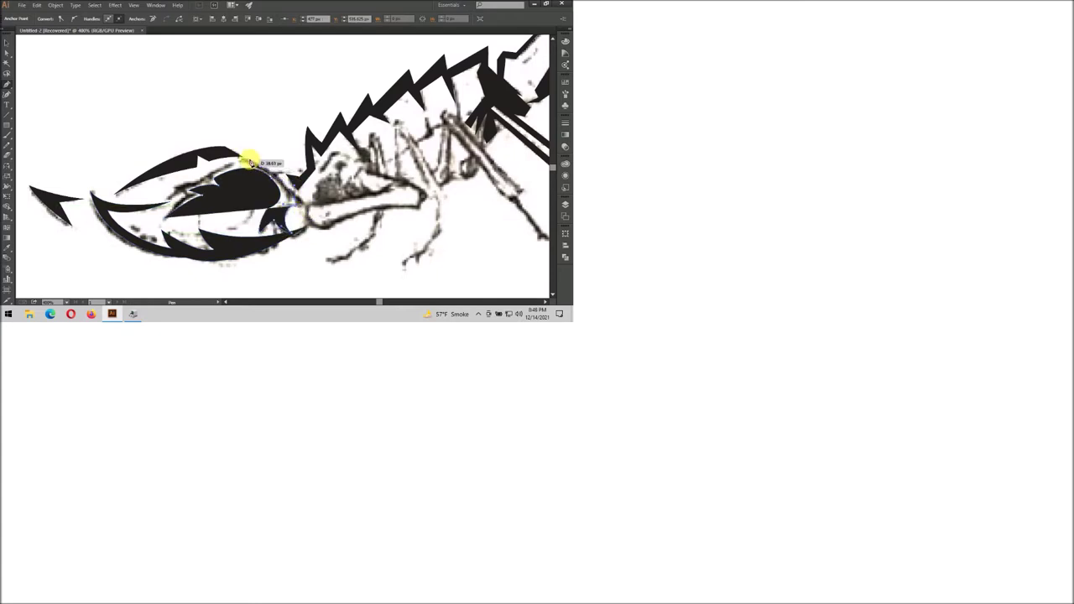
{"action": "left_click_drag", "start_coordinate": [219, 152], "coordinate": [172, 198]}
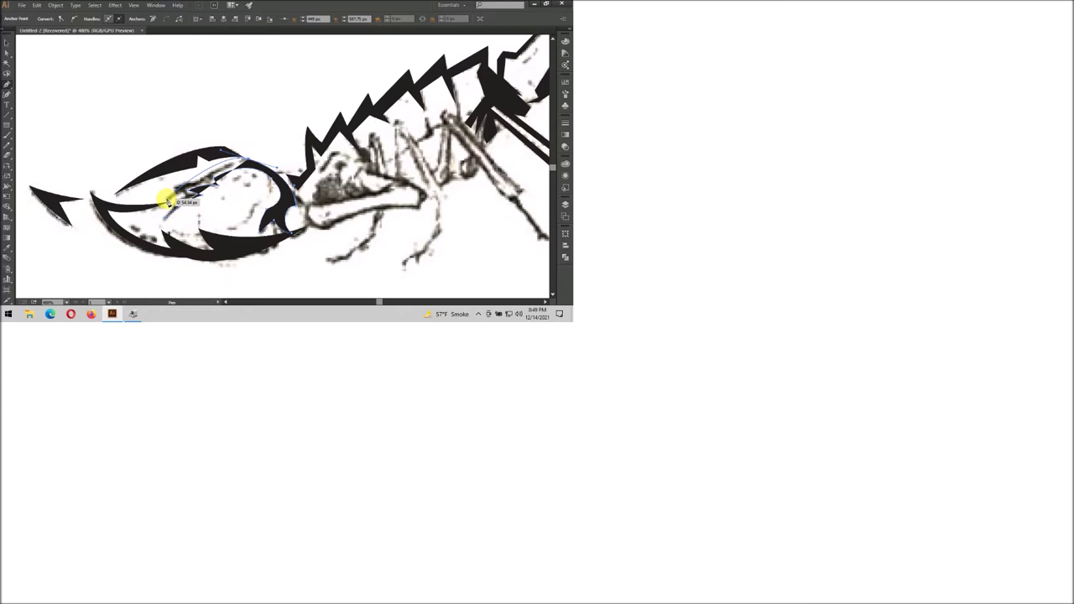
{"action": "left_click_drag", "start_coordinate": [167, 200], "coordinate": [161, 233]}
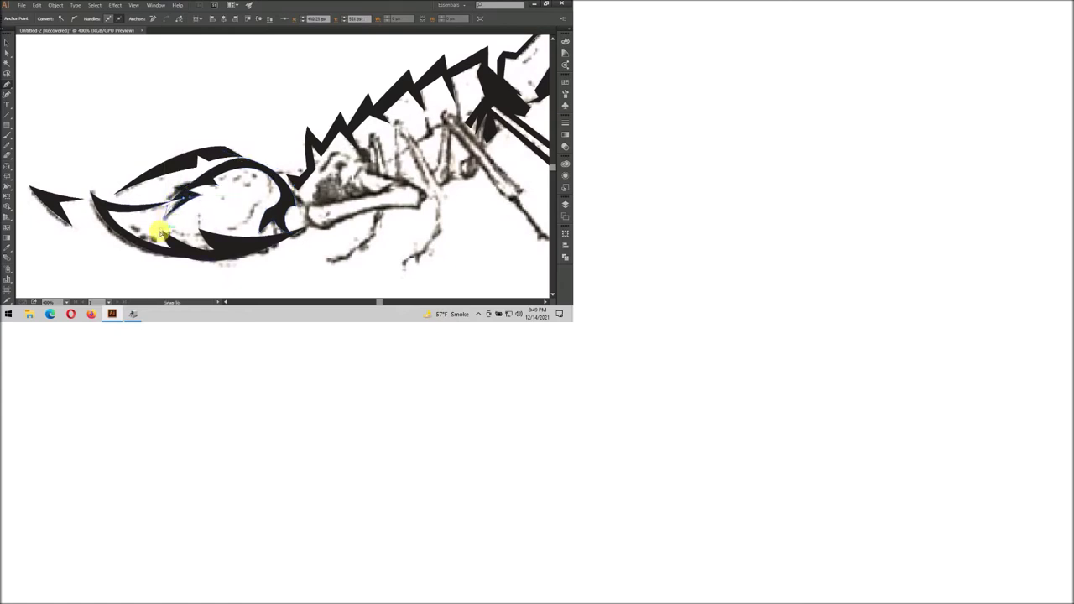
{"action": "left_click", "coordinate": [319, 267]}
{"action": "scroll", "coordinate": [319, 267], "scroll_direction": "down", "scroll_amount": 3}
{"action": "scroll", "coordinate": [319, 266], "scroll_direction": "down", "scroll_amount": 1}
Trace a closed, angular black shape along the scorpion's arm.
{"action": "scroll", "coordinate": [319, 264], "scroll_direction": "down", "scroll_amount": 1}
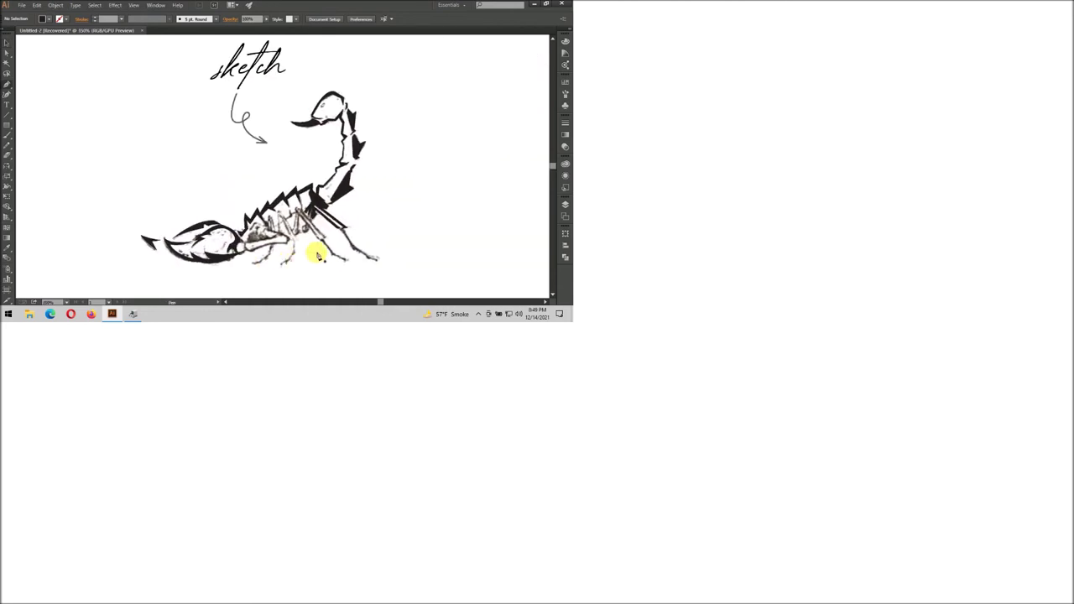
{"action": "scroll", "coordinate": [302, 232], "scroll_direction": "up", "scroll_amount": 2}
{"action": "scroll", "coordinate": [300, 233], "scroll_direction": "up", "scroll_amount": 2}
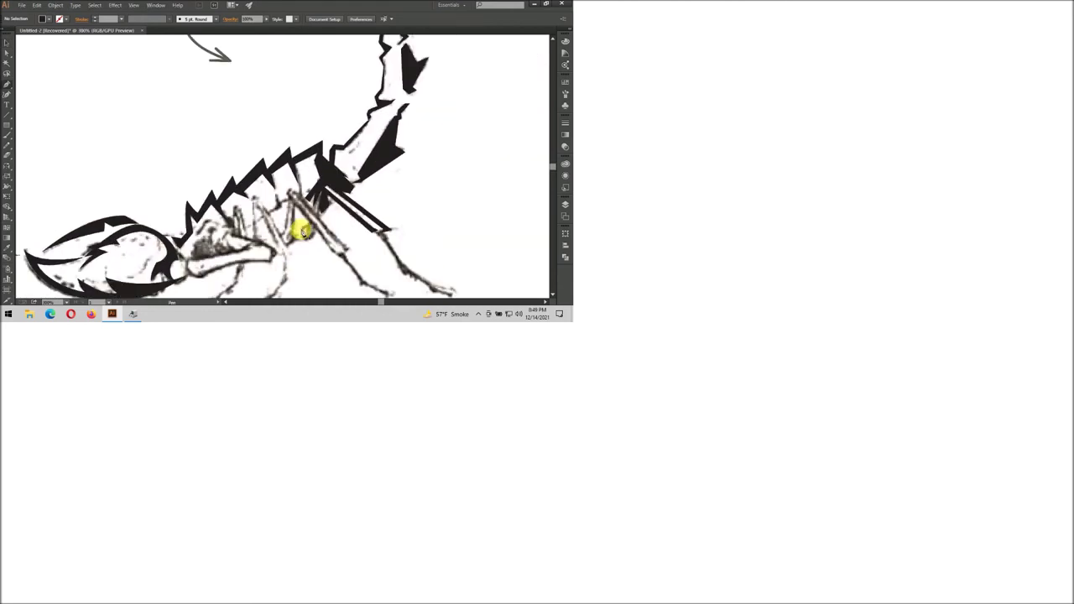
{"action": "scroll", "coordinate": [235, 247], "scroll_direction": "down", "scroll_amount": 1}
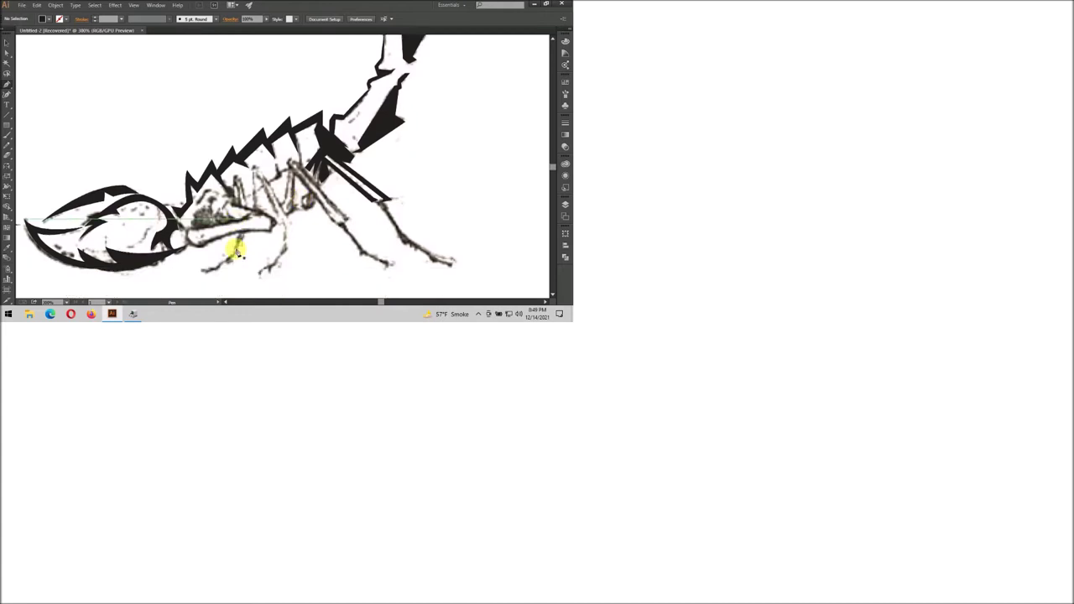
{"action": "scroll", "coordinate": [210, 168], "scroll_direction": "up", "scroll_amount": 1}
{"action": "scroll", "coordinate": [204, 173], "scroll_direction": "up", "scroll_amount": 1}
{"action": "left_click", "coordinate": [158, 194]}
{"action": "left_click", "coordinate": [183, 220]}
{"action": "left_click", "coordinate": [276, 191]}
{"action": "left_click", "coordinate": [325, 192]}
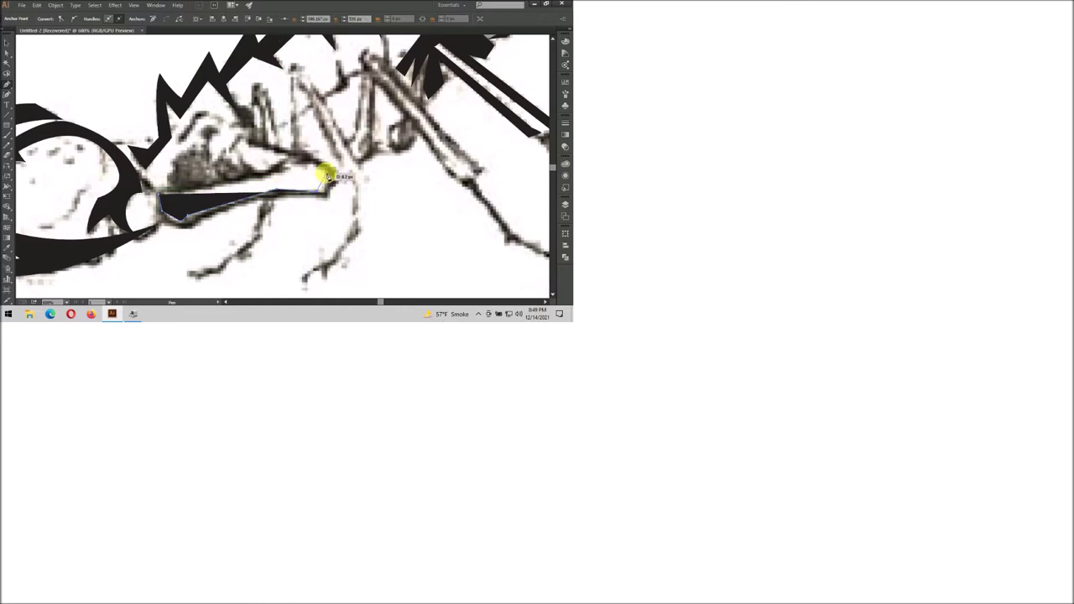
{"action": "left_click", "coordinate": [334, 176]}
{"action": "left_click", "coordinate": [184, 218]}
{"action": "left_click", "coordinate": [212, 168], "text": "ctrl"}
Start a second black shape on the arm, placing a series of corner points.
{"action": "left_click", "coordinate": [165, 189]}
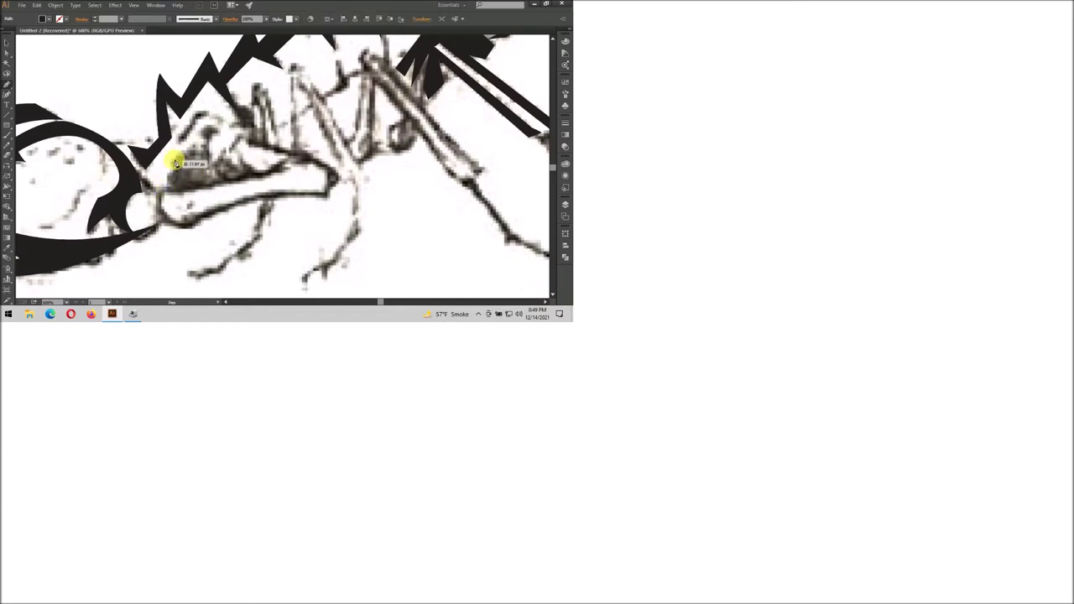
{"action": "left_click", "coordinate": [212, 127]}
{"action": "left_click", "coordinate": [211, 156]}
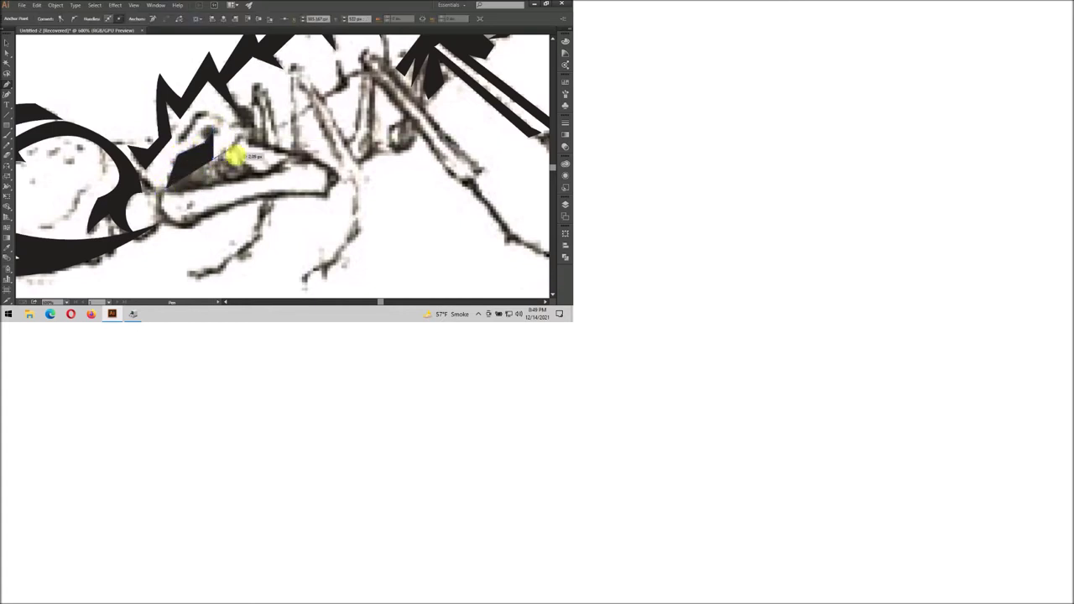
{"action": "left_click", "coordinate": [281, 166]}
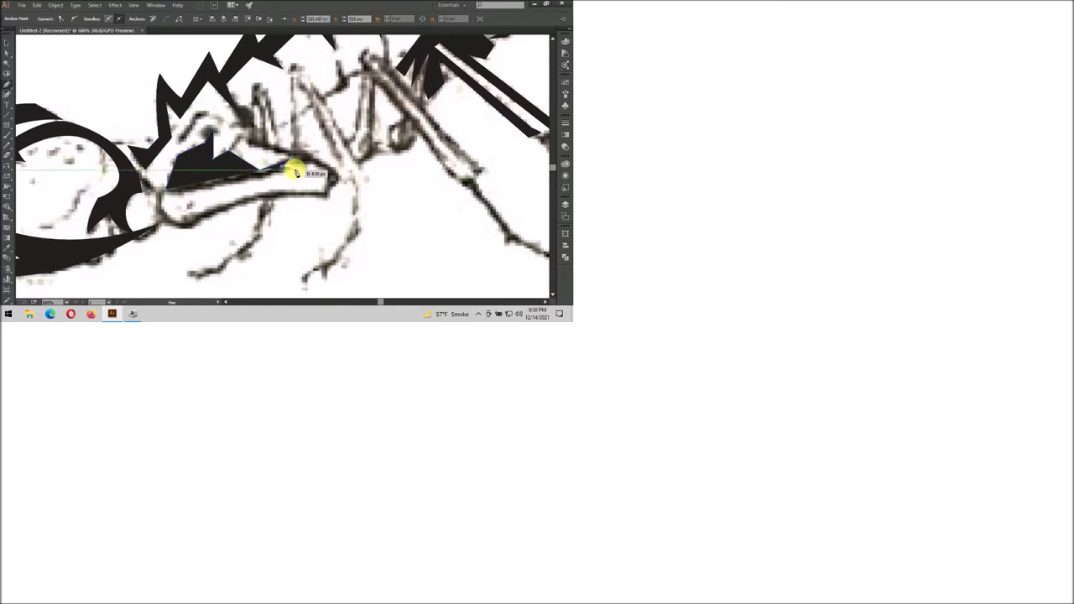
{"action": "left_click", "coordinate": [166, 189]}
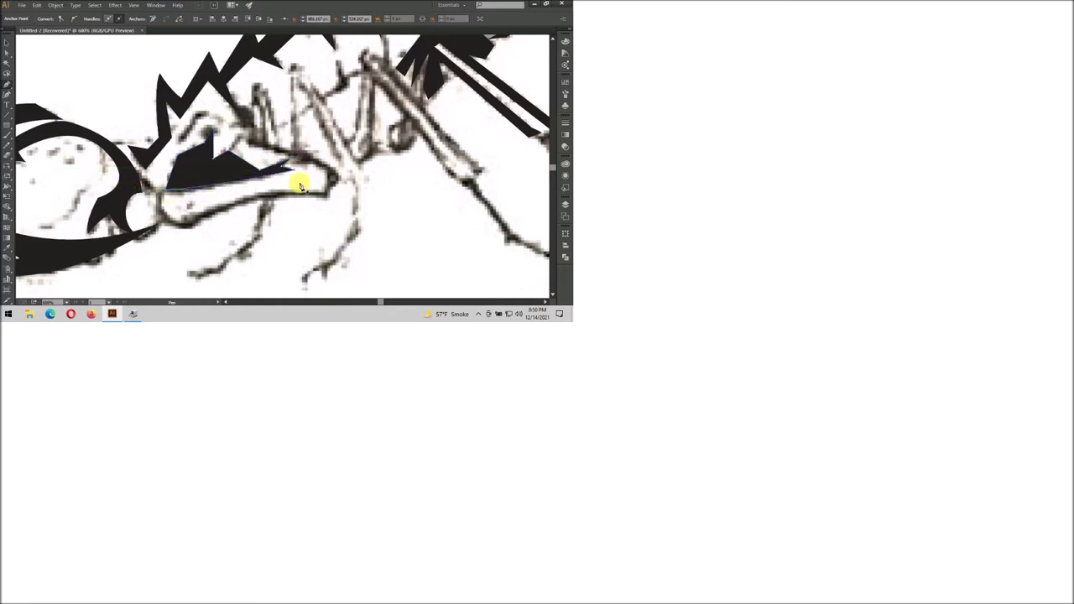
{"action": "scroll", "coordinate": [300, 185], "scroll_direction": "down", "scroll_amount": 3}
{"action": "scroll", "coordinate": [235, 143], "scroll_direction": "up", "scroll_amount": 3}
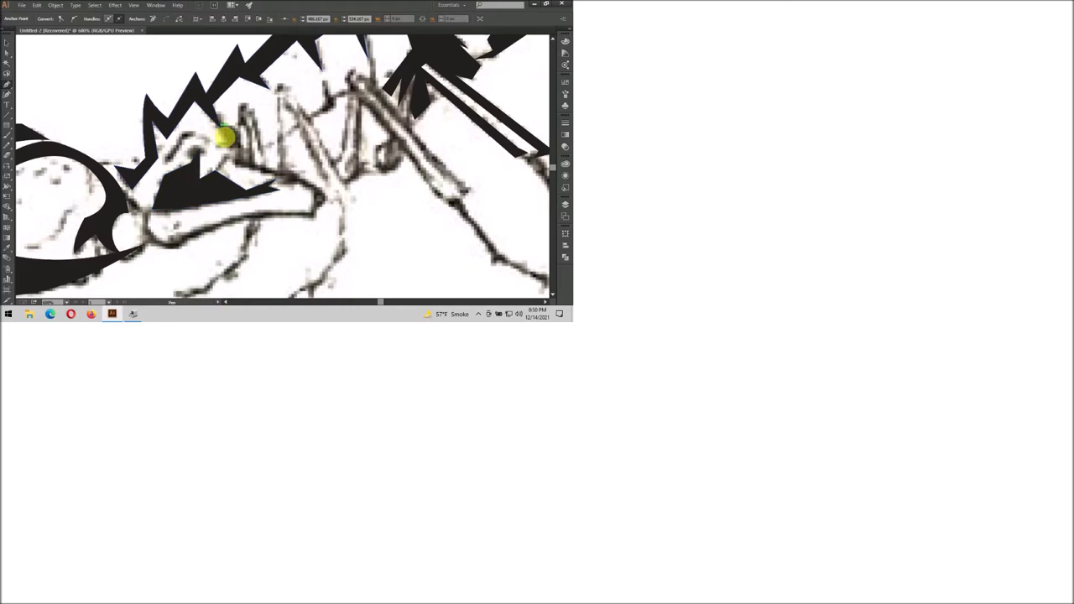
{"action": "left_click", "coordinate": [234, 162]}
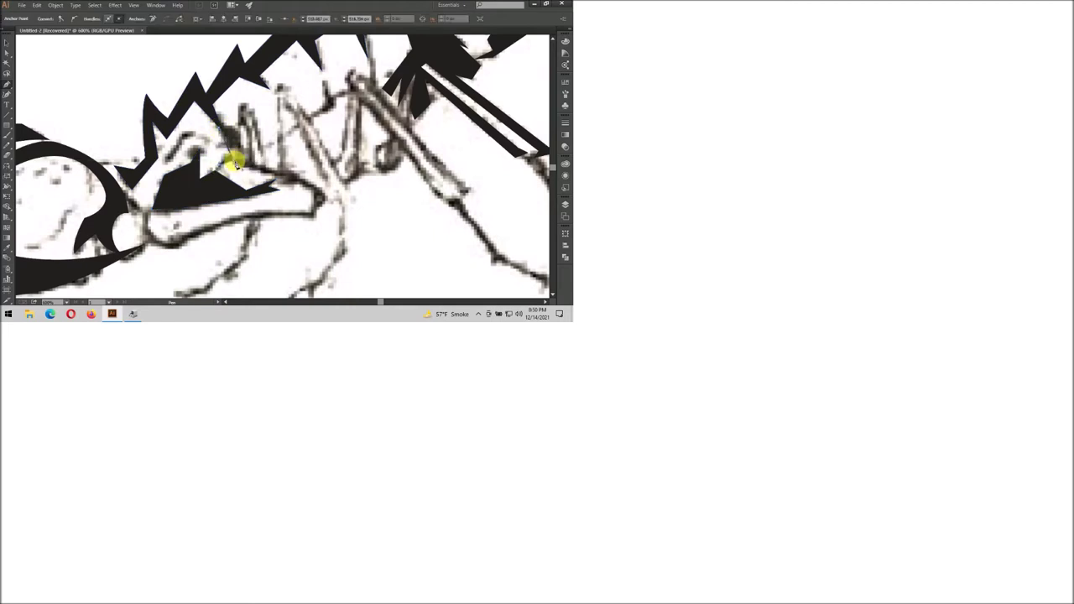
{"action": "left_click", "coordinate": [310, 207]}
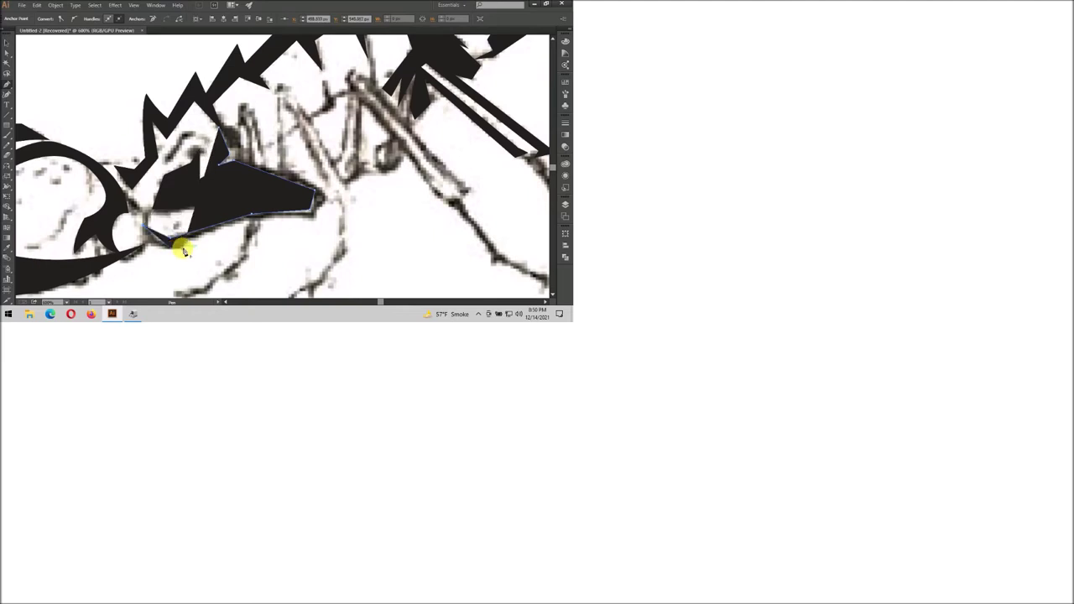
{"action": "left_click", "coordinate": [180, 247]}
Give the second shape a curved edge below the arm and close it.
{"action": "scroll", "coordinate": [260, 223], "scroll_direction": "down", "scroll_amount": 1}
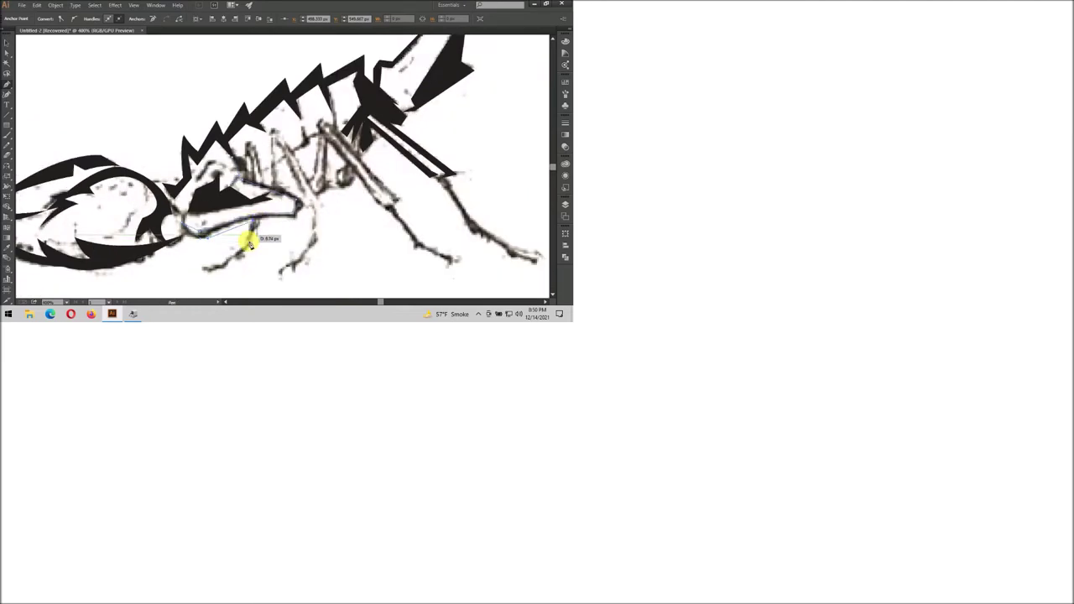
{"action": "left_click_drag", "start_coordinate": [202, 269], "coordinate": [216, 271]}
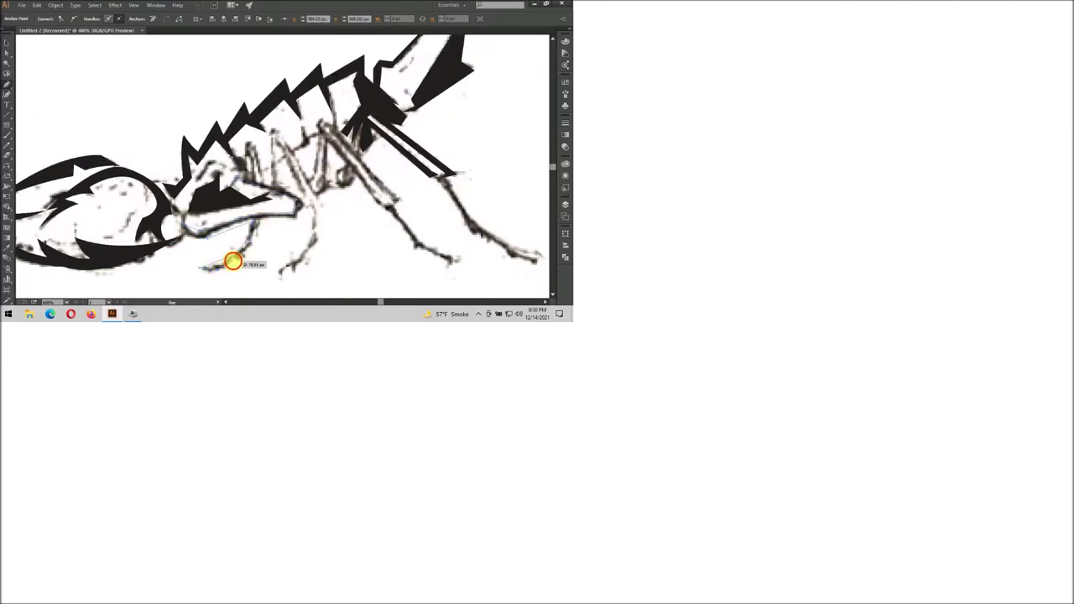
{"action": "mouse_move", "coordinate": [251, 229]}
{"action": "left_mouse_down"}
{"action": "mouse_move", "coordinate": [307, 196]}
{"action": "mouse_move", "coordinate": [253, 180]}
{"action": "left_mouse_up"}
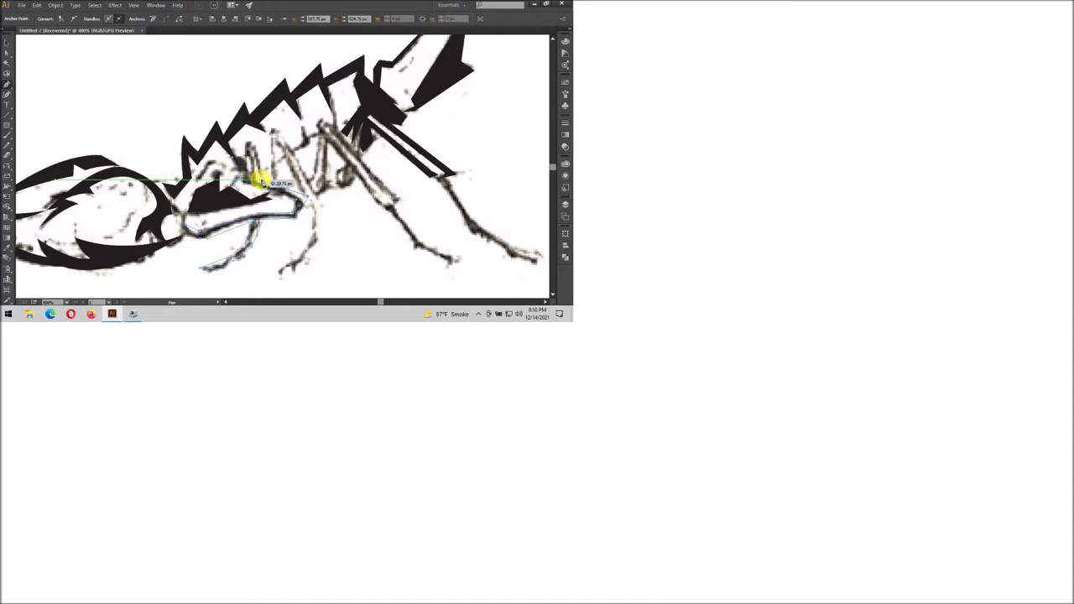
{"action": "left_click_drag", "start_coordinate": [252, 173], "coordinate": [253, 148]}
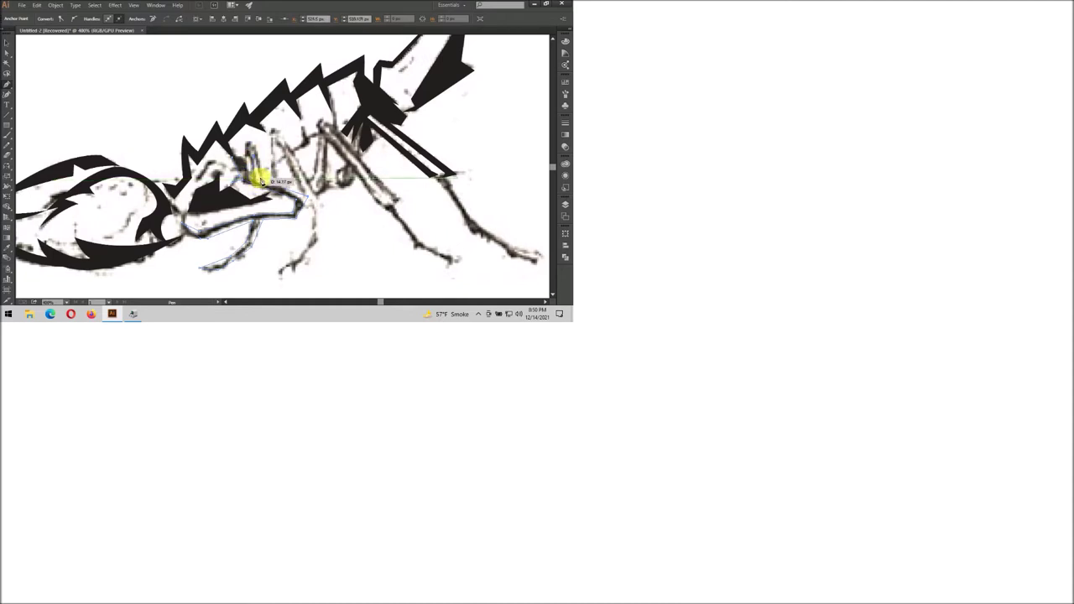
{"action": "left_click_drag", "start_coordinate": [251, 147], "coordinate": [228, 153]}
{"action": "left_click", "coordinate": [215, 196]}
{"action": "scroll", "coordinate": [336, 250], "scroll_direction": "right", "scroll_amount": 2}
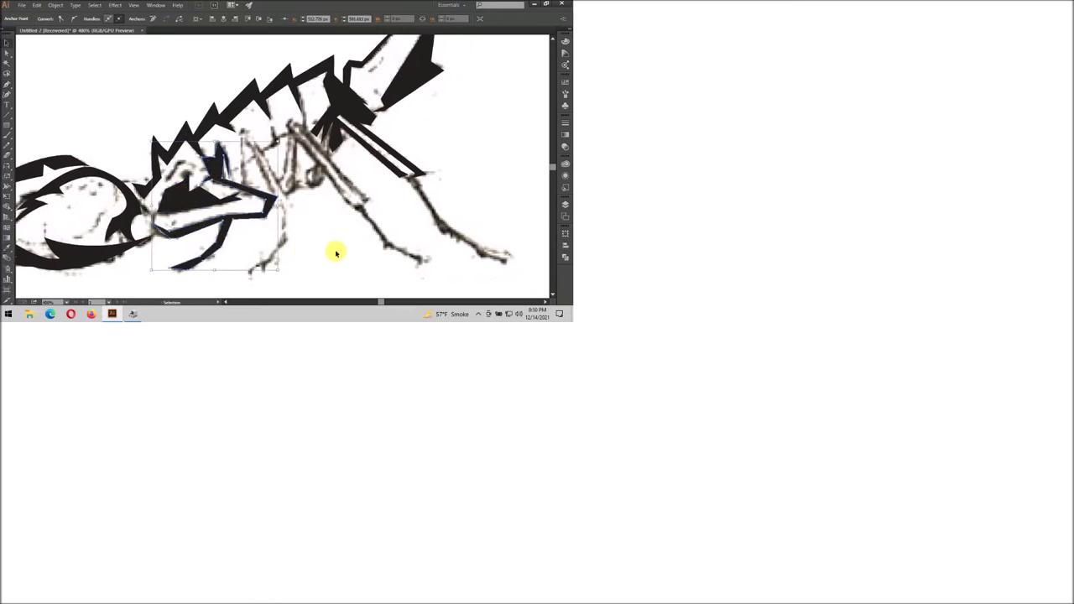
Draw a curved black wedge over the front leg, extending up from the joint.
{"action": "scroll", "coordinate": [319, 141], "scroll_direction": "up", "scroll_amount": 2, "text": "alt"}
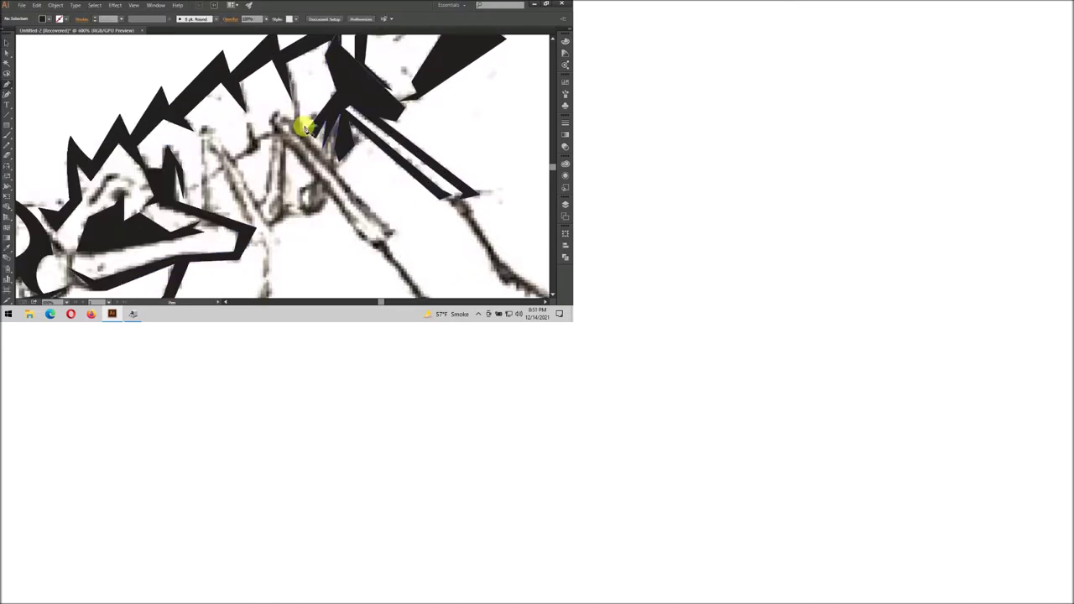
{"action": "left_click_drag", "start_coordinate": [298, 118], "coordinate": [336, 162]}
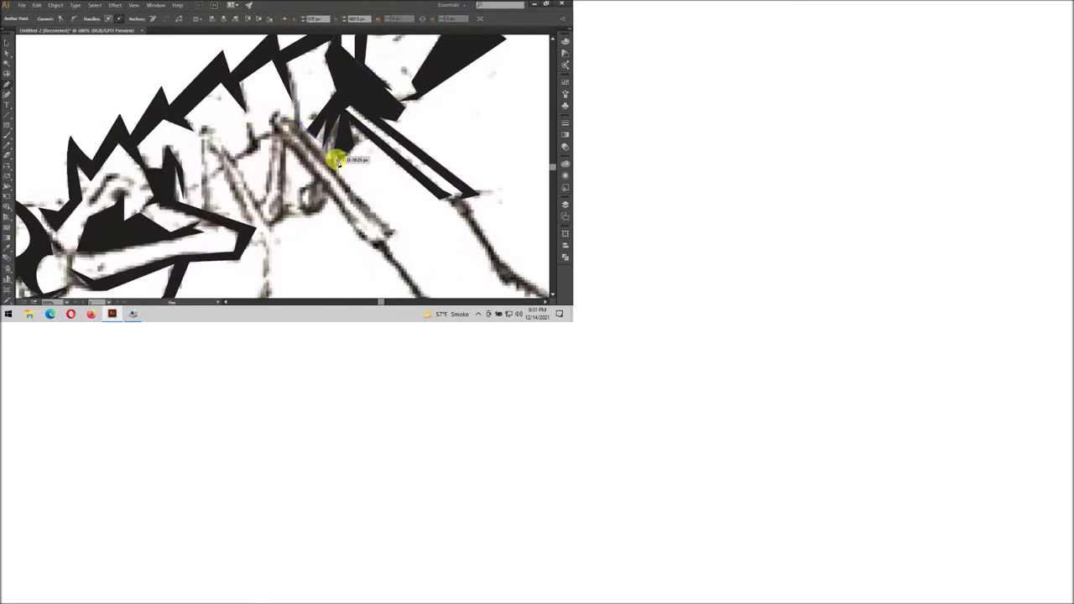
{"action": "scroll", "coordinate": [383, 209], "scroll_direction": "down", "scroll_amount": 2}
{"action": "mouse_move", "coordinate": [383, 204]}
{"action": "left_mouse_down"}
{"action": "mouse_move", "coordinate": [280, 91]}
{"action": "mouse_move", "coordinate": [379, 213]}
{"action": "mouse_move", "coordinate": [426, 223]}
{"action": "mouse_move", "coordinate": [408, 229]}
{"action": "mouse_move", "coordinate": [367, 197]}
{"action": "mouse_move", "coordinate": [311, 132]}
{"action": "left_mouse_up"}
{"action": "scroll", "coordinate": [436, 260], "scroll_direction": "down", "scroll_amount": 4}
{"action": "scroll", "coordinate": [437, 260], "scroll_direction": "right", "scroll_amount": 3}
{"action": "scroll", "coordinate": [312, 132], "scroll_direction": "up", "scroll_amount": 3}
{"action": "scroll", "coordinate": [311, 132], "scroll_direction": "left", "scroll_amount": 3}
{"action": "mouse_move", "coordinate": [395, 173]}
{"action": "left_mouse_down"}
{"action": "mouse_move", "coordinate": [347, 162]}
{"action": "mouse_move", "coordinate": [333, 177]}
{"action": "mouse_move", "coordinate": [315, 119]}
{"action": "left_mouse_up"}
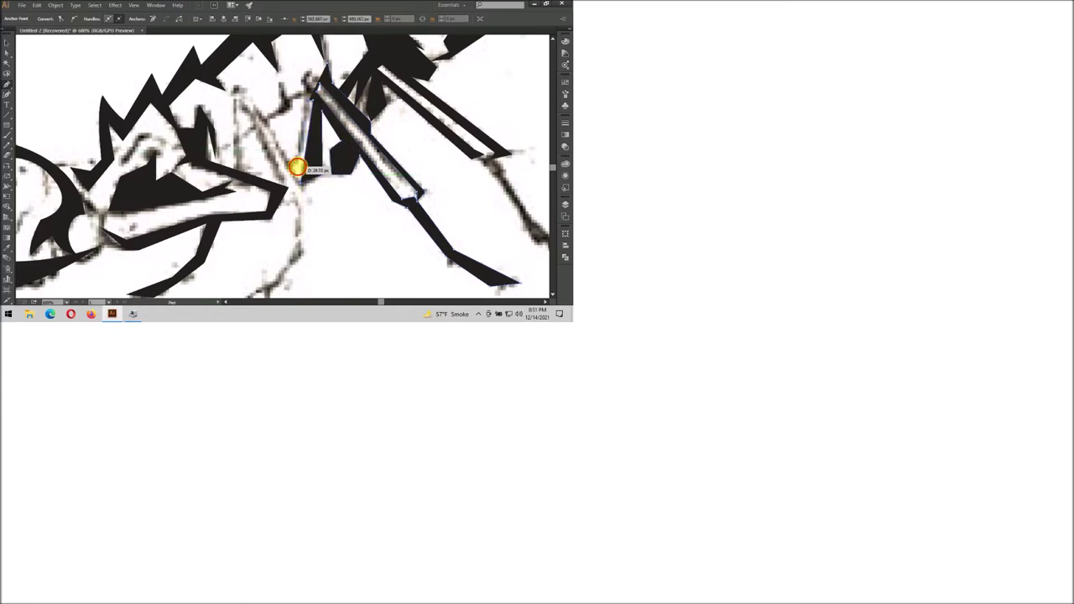
{"action": "mouse_move", "coordinate": [295, 136]}
{"action": "left_mouse_down"}
{"action": "mouse_move", "coordinate": [286, 98]}
{"action": "mouse_move", "coordinate": [325, 65]}
{"action": "mouse_move", "coordinate": [348, 96]}
{"action": "left_mouse_up"}
Pull an anchor on the body outline out into a sharp black spike.
{"action": "key", "text": "ctrl+minus"}
{"action": "key", "text": "ctrl+minus"}
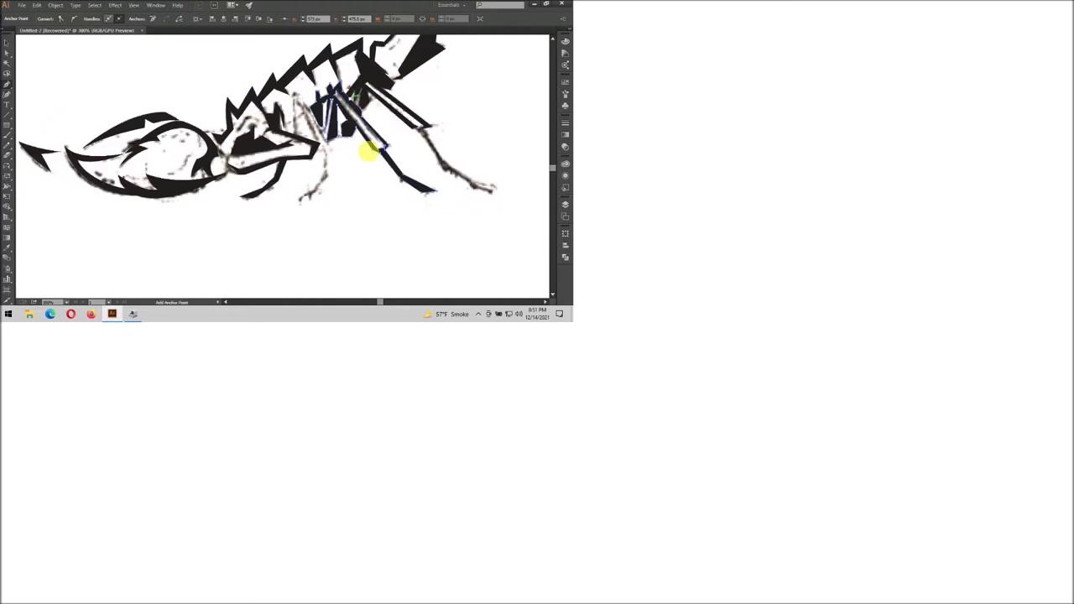
{"action": "scroll", "coordinate": [369, 191], "scroll_direction": "up", "scroll_amount": 1}
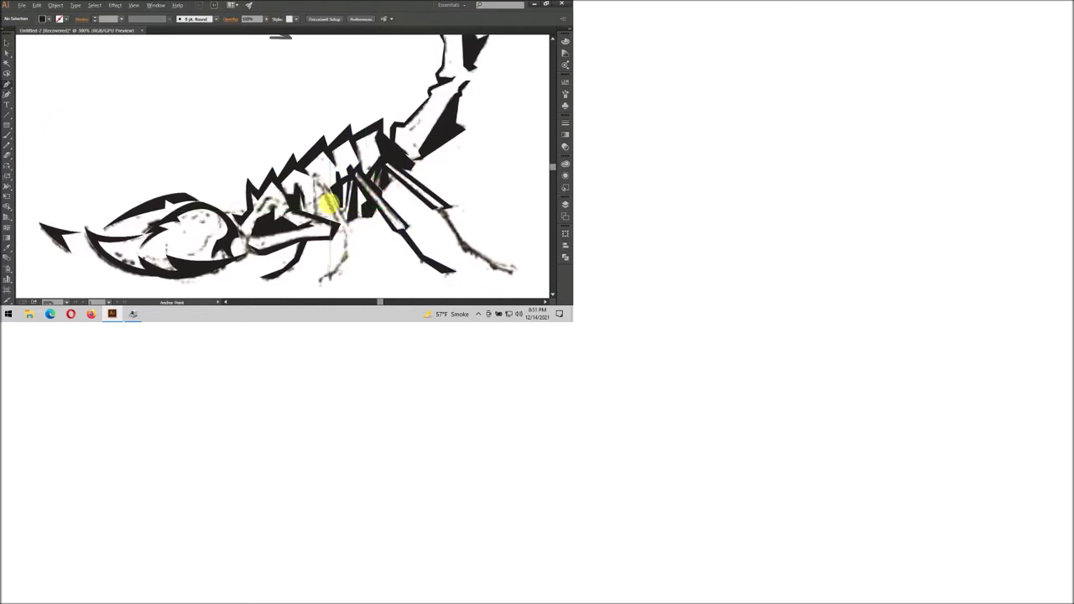
{"action": "scroll", "coordinate": [317, 184], "scroll_direction": "up", "scroll_amount": 2}
{"action": "scroll", "coordinate": [308, 186], "scroll_direction": "up", "scroll_amount": 1}
{"action": "left_click", "coordinate": [306, 170]}
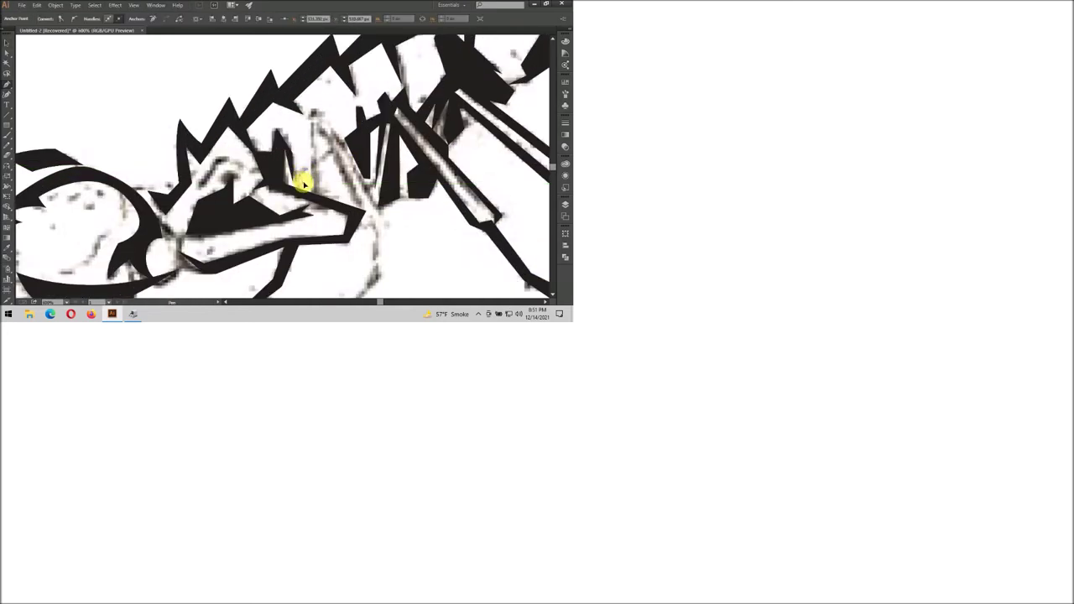
{"action": "mouse_move", "coordinate": [310, 112]}
{"action": "left_mouse_down"}
{"action": "mouse_move", "coordinate": [347, 143]}
{"action": "mouse_move", "coordinate": [379, 215]}
{"action": "mouse_move", "coordinate": [379, 183]}
{"action": "mouse_move", "coordinate": [347, 271]}
{"action": "mouse_move", "coordinate": [314, 284]}
{"action": "mouse_move", "coordinate": [372, 224]}
{"action": "mouse_move", "coordinate": [369, 181]}
{"action": "left_mouse_up"}
{"action": "scroll", "coordinate": [381, 202], "scroll_direction": "down", "scroll_amount": 2}
{"action": "mouse_move", "coordinate": [351, 141]}
{"action": "left_mouse_down"}
{"action": "mouse_move", "coordinate": [331, 103]}
{"action": "mouse_move", "coordinate": [323, 131]}
{"action": "mouse_move", "coordinate": [350, 154]}
{"action": "mouse_move", "coordinate": [318, 139]}
{"action": "mouse_move", "coordinate": [312, 79]}
{"action": "mouse_move", "coordinate": [330, 115]}
{"action": "mouse_move", "coordinate": [310, 147]}
{"action": "mouse_move", "coordinate": [331, 149]}
{"action": "mouse_move", "coordinate": [293, 139]}
{"action": "mouse_move", "coordinate": [292, 120]}
{"action": "mouse_move", "coordinate": [364, 101]}
{"action": "left_mouse_up"}
{"action": "scroll", "coordinate": [419, 196], "scroll_direction": "down", "scroll_amount": 4}
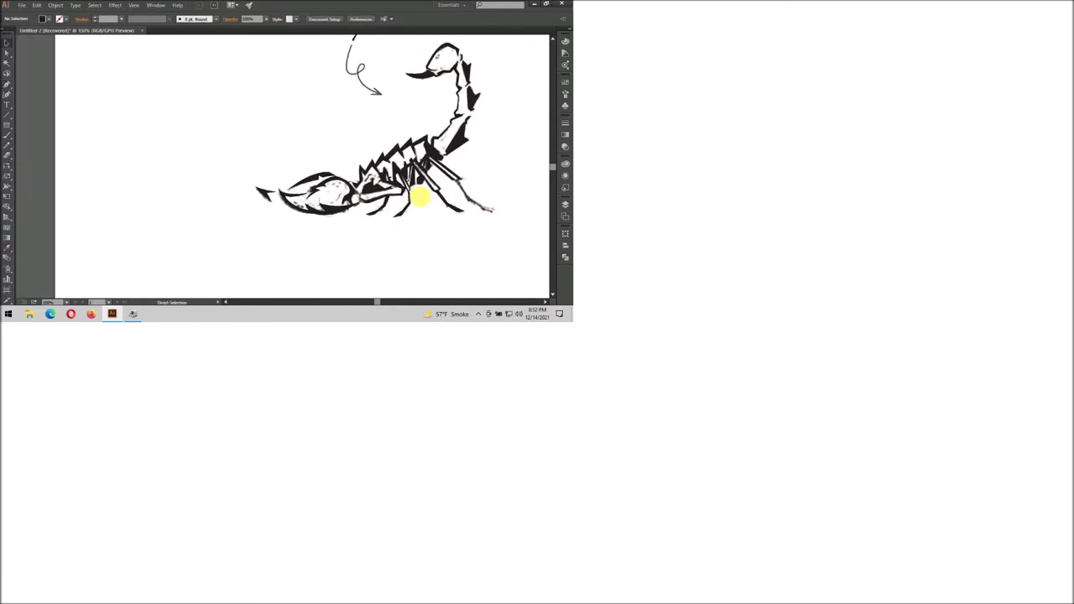
Trace and close the tapered shape for the scorpion's last rear leg.
{"action": "scroll", "coordinate": [436, 208], "scroll_direction": "right", "scroll_amount": 2}
{"action": "scroll", "coordinate": [412, 230], "scroll_direction": "up", "scroll_amount": 1}
{"action": "scroll", "coordinate": [412, 230], "scroll_direction": "right", "scroll_amount": 1}
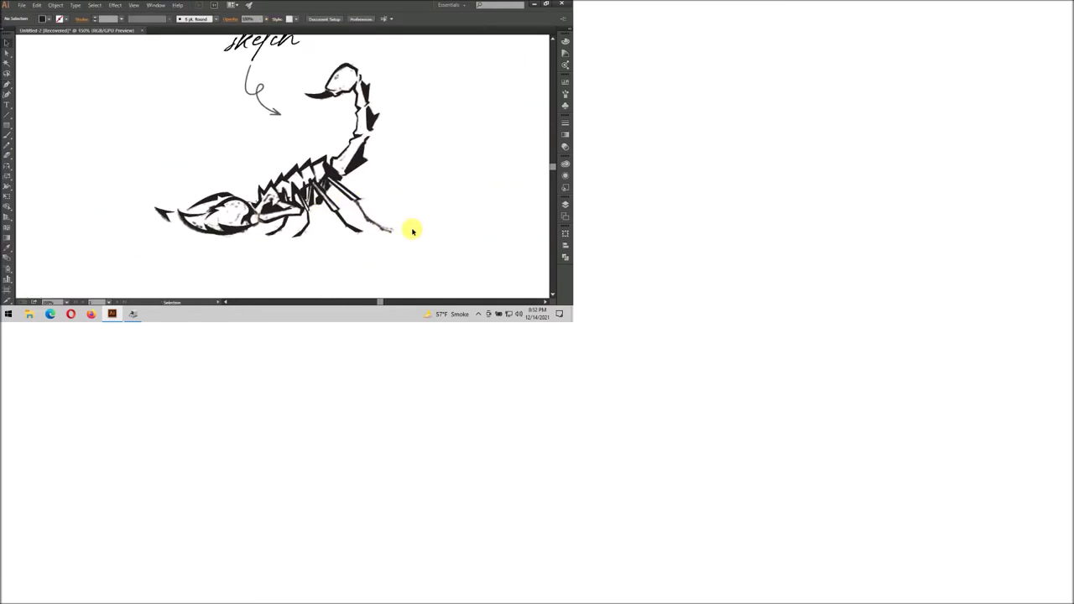
{"action": "scroll", "coordinate": [360, 202], "scroll_direction": "up", "scroll_amount": 2}
{"action": "left_click", "coordinate": [358, 195]}
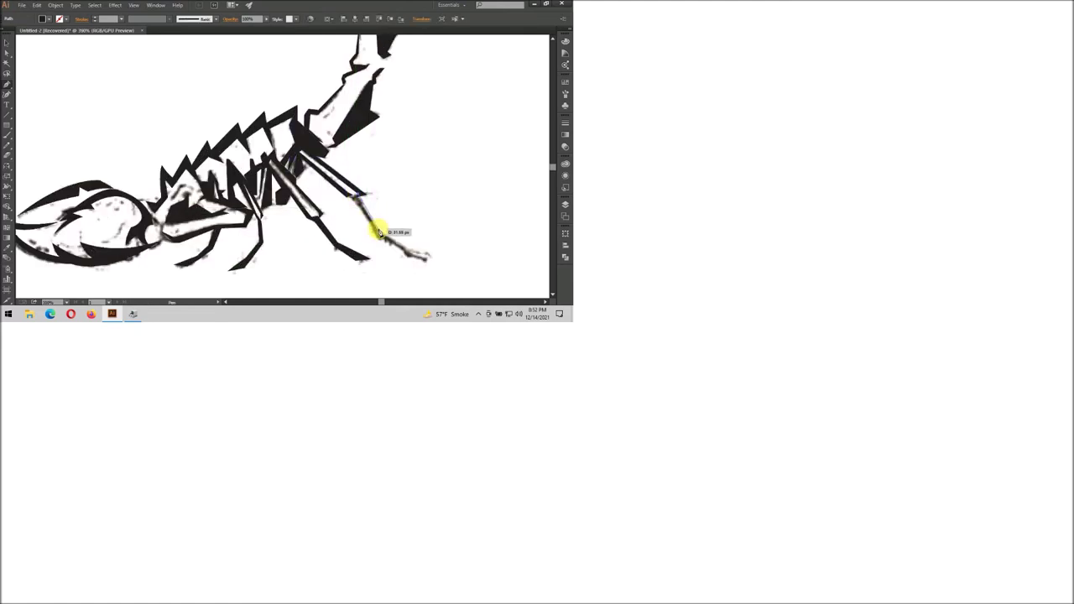
{"action": "left_click", "coordinate": [432, 255]}
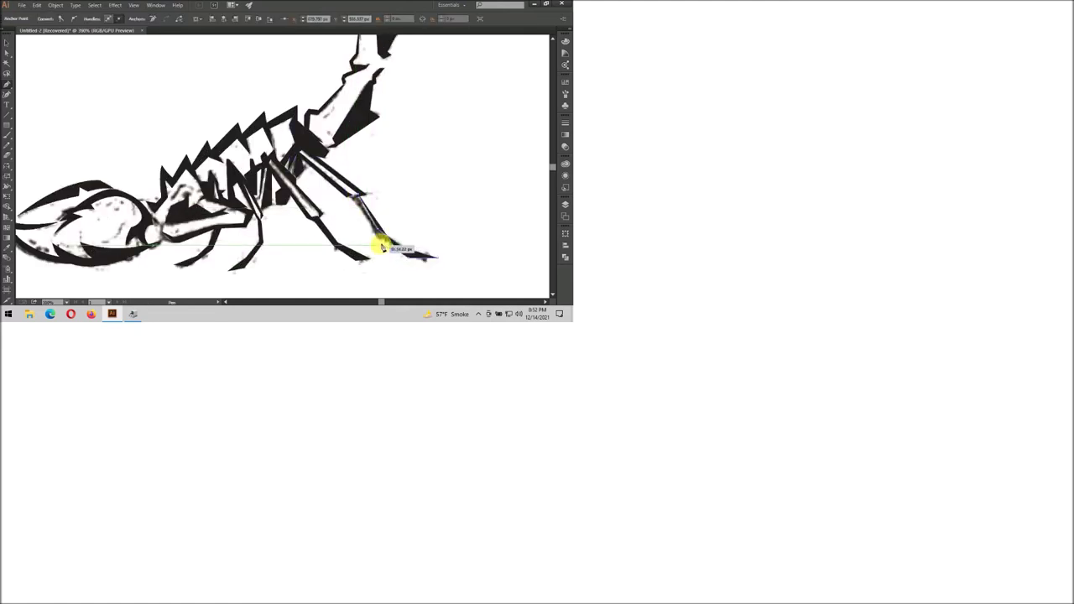
{"action": "left_click", "coordinate": [358, 194]}
{"action": "left_click", "coordinate": [384, 185], "text": "ctrl"}
Move the whole vector scorpion to the right, off the sketch.
{"action": "scroll", "coordinate": [384, 185], "scroll_direction": "down", "scroll_amount": 3}
{"action": "scroll", "coordinate": [361, 209], "scroll_direction": "right", "scroll_amount": 2}
{"action": "scroll", "coordinate": [333, 235], "scroll_direction": "down", "scroll_amount": 1}
{"action": "left_click", "coordinate": [279, 189]}
{"action": "left_click_drag", "start_coordinate": [279, 189], "coordinate": [412, 189]}
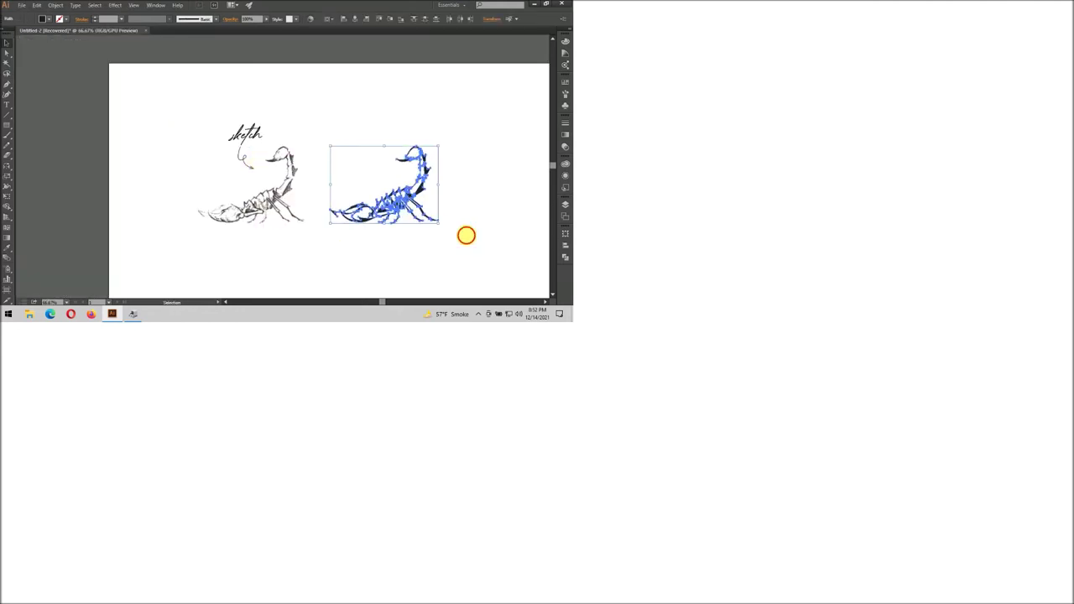
{"action": "left_click", "coordinate": [453, 233]}
{"action": "scroll", "coordinate": [445, 232], "scroll_direction": "right", "scroll_amount": 2}
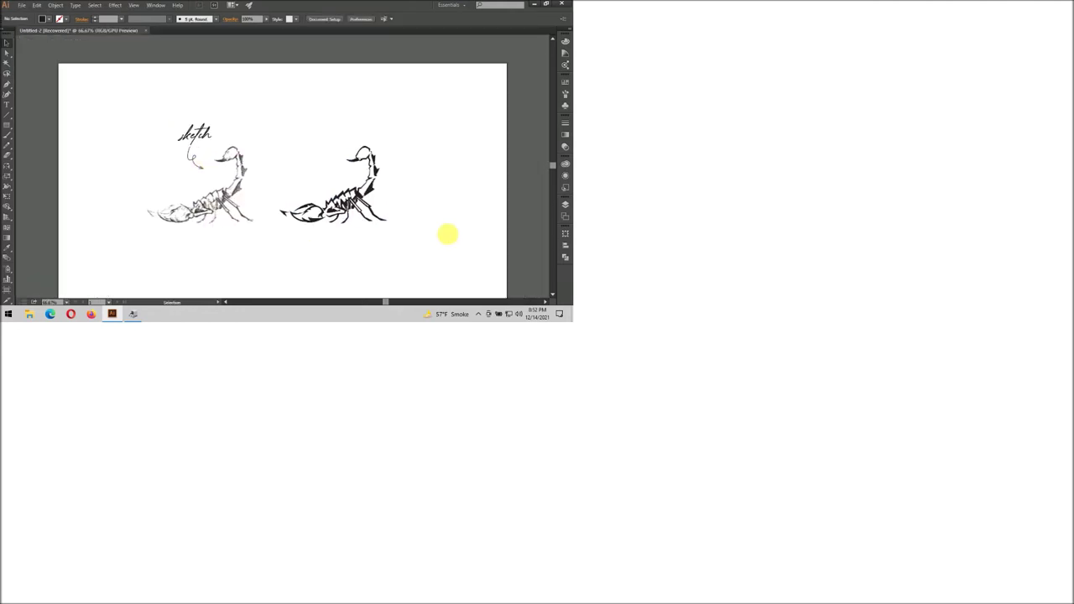
Alt-drag a copy of the 'sketch' label and arrow above the vector scorpion.
{"action": "left_click", "coordinate": [216, 136]}
{"action": "left_click", "coordinate": [232, 92]}
{"action": "left_click", "coordinate": [199, 148]}
{"action": "mouse_move", "coordinate": [199, 163]}
{"action": "left_mouse_down"}
{"action": "mouse_move", "coordinate": [323, 165]}
{"action": "mouse_move", "coordinate": [310, 192]}
{"action": "mouse_move", "coordinate": [272, 198]}
{"action": "left_mouse_up"}
{"action": "scroll", "coordinate": [403, 132], "scroll_direction": "down", "scroll_amount": 1}
{"action": "scroll", "coordinate": [369, 122], "scroll_direction": "up", "scroll_amount": 1}
{"action": "scroll", "coordinate": [366, 132], "scroll_direction": "up", "scroll_amount": 1}
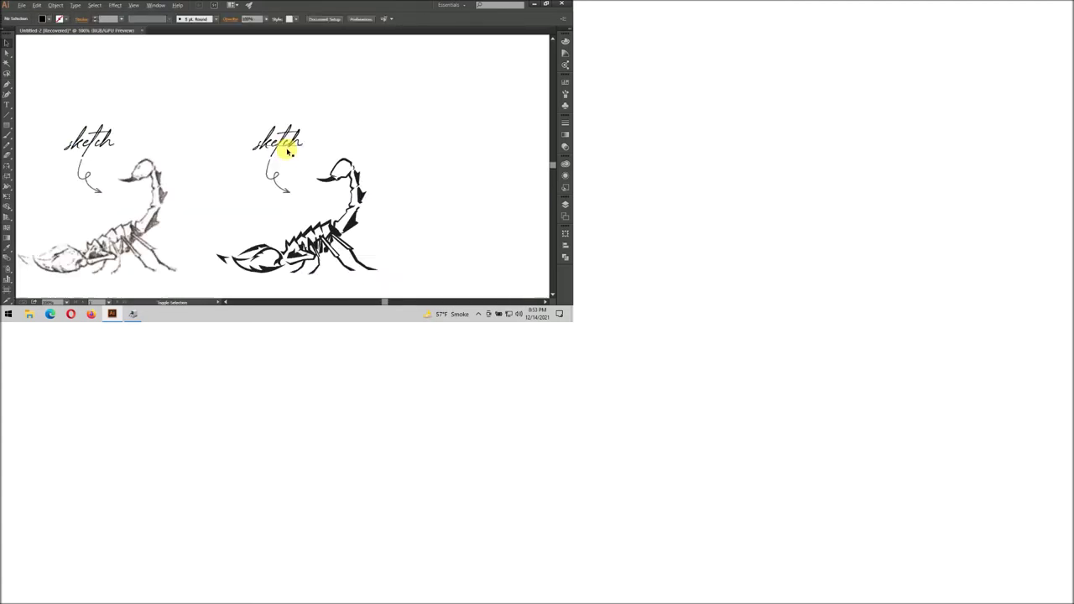
Retype the copied label above the vector scorpion as 'Vector'.
{"action": "double_click", "coordinate": [281, 140]}
{"action": "type", "text": "S"}
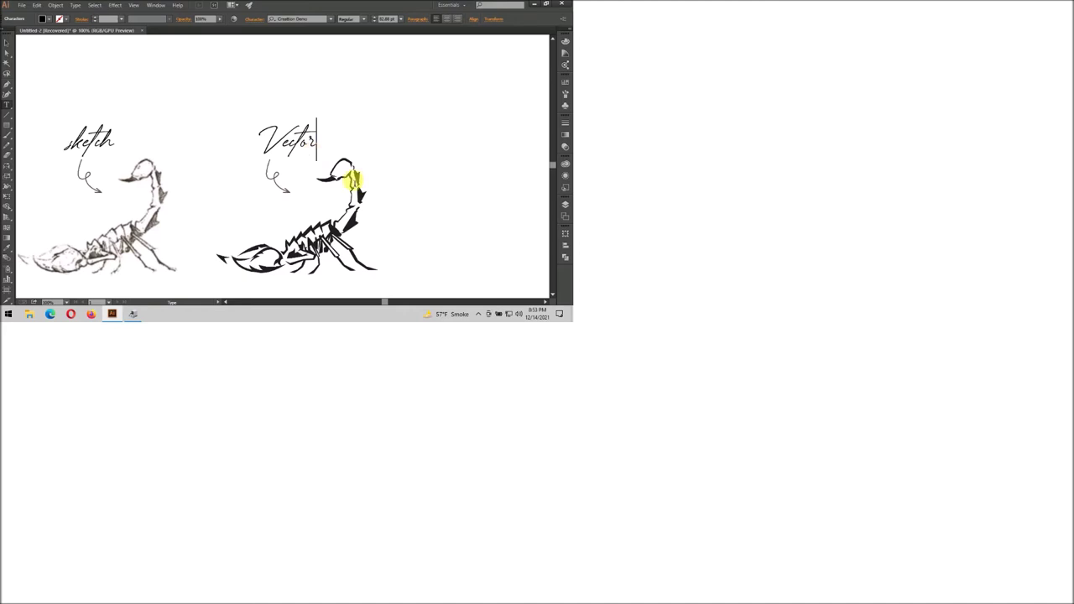
{"action": "left_click", "coordinate": [7, 48]}
{"action": "scroll", "coordinate": [367, 175], "scroll_direction": "down", "scroll_amount": 1}
Copy the Vector label and arrow further right, then squeeze the whole layout narrower.
{"action": "left_click", "coordinate": [283, 137]}
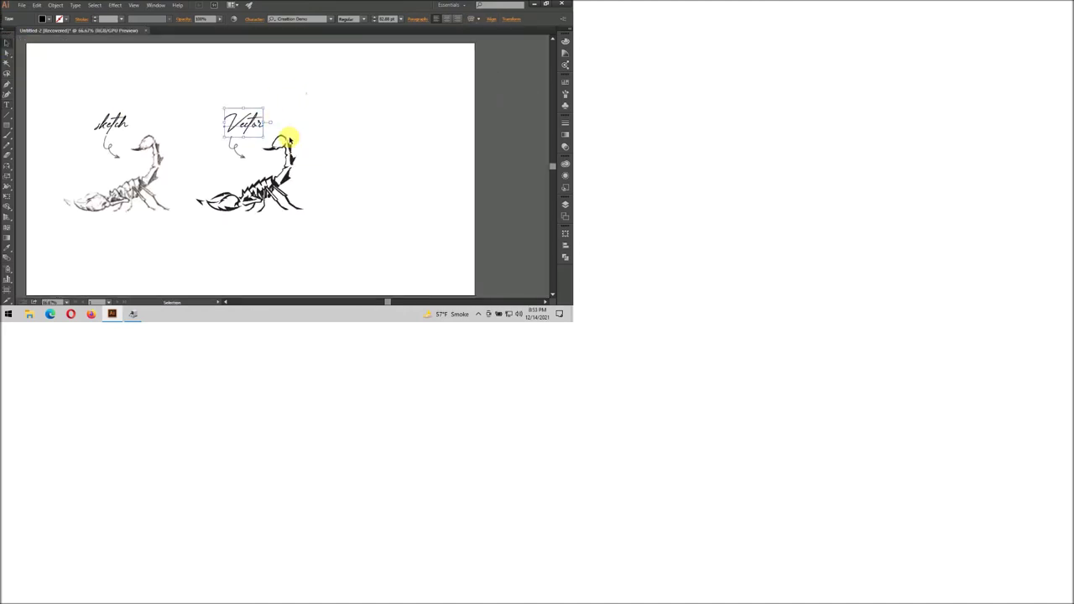
{"action": "left_click", "coordinate": [229, 149]}
{"action": "left_click_drag", "start_coordinate": [229, 149], "coordinate": [328, 149]}
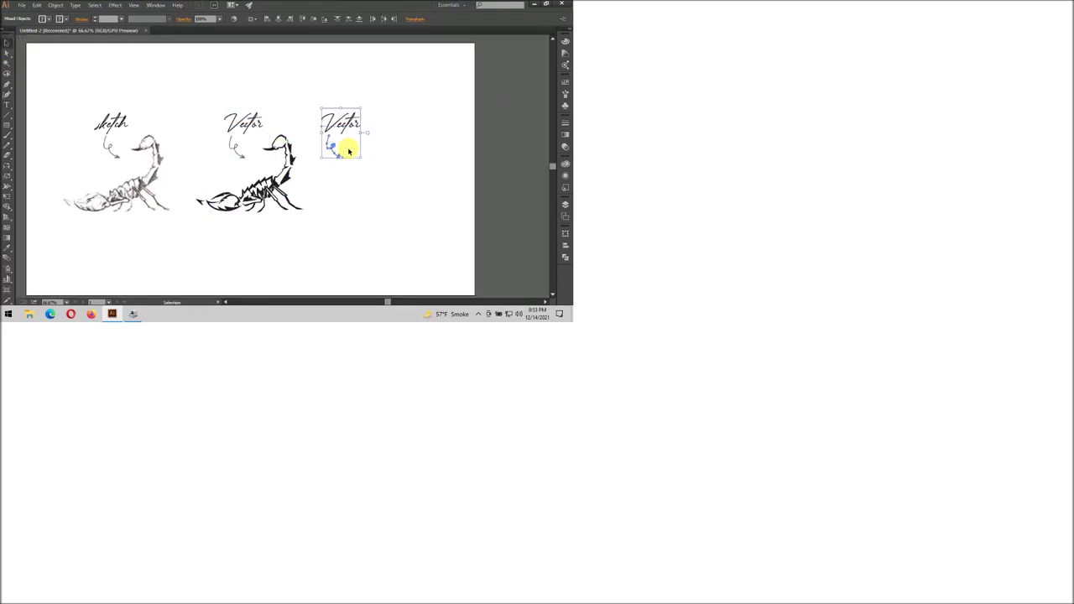
{"action": "left_click_drag", "start_coordinate": [92, 90], "coordinate": [357, 242]}
{"action": "left_click_drag", "start_coordinate": [360, 180], "coordinate": [331, 181]}
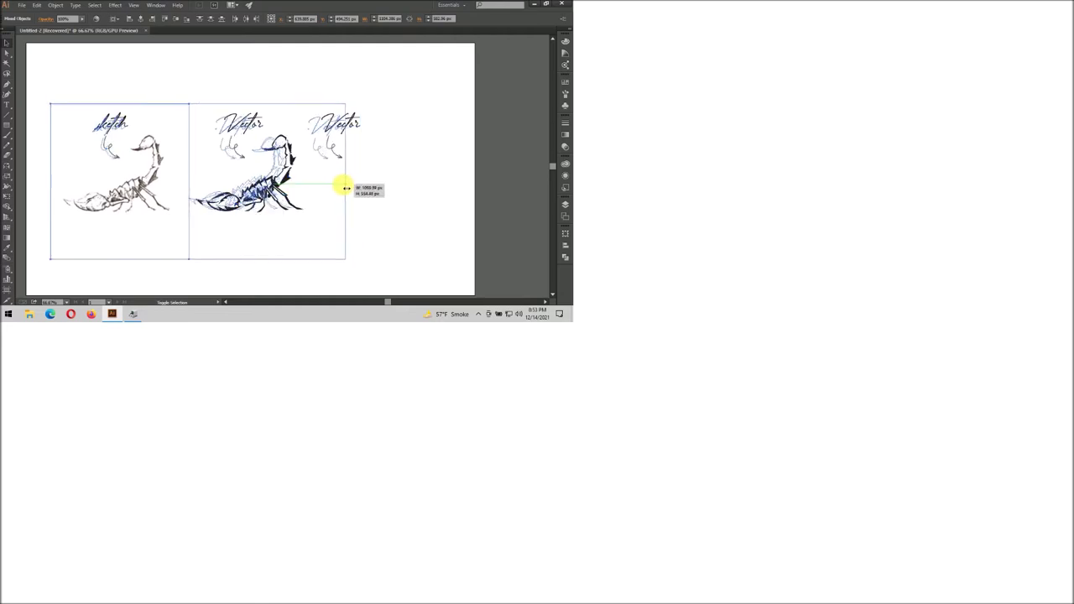
{"action": "left_click", "coordinate": [319, 136]}
Retype the third label as 'Simplification', then reselect the black vector scorpion.
{"action": "left_click", "coordinate": [285, 155]}
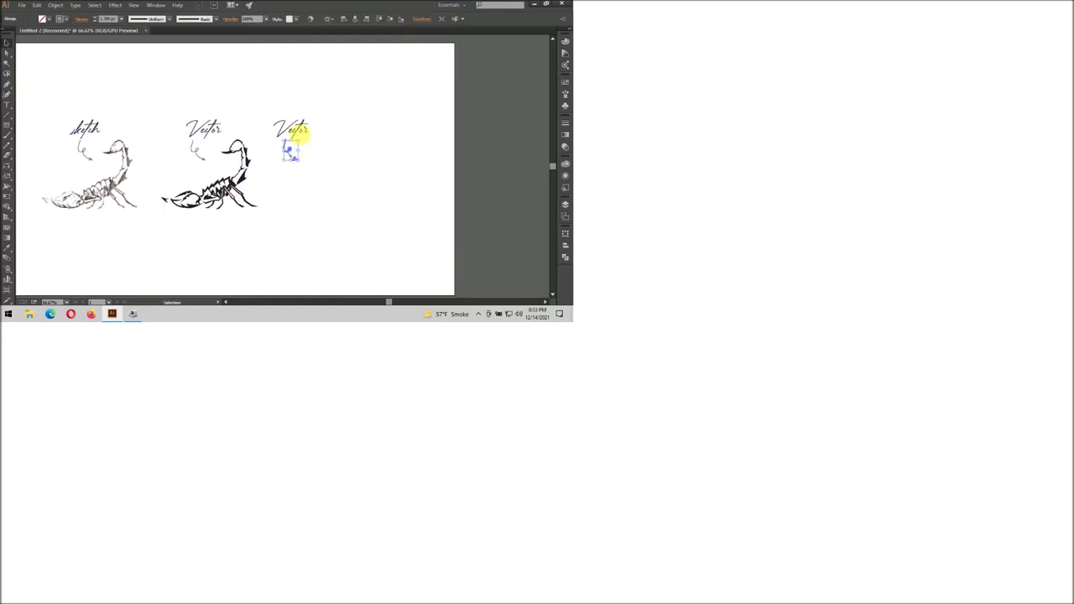
{"action": "double_click", "coordinate": [296, 127]}
{"action": "type", "text": "Simplification"}
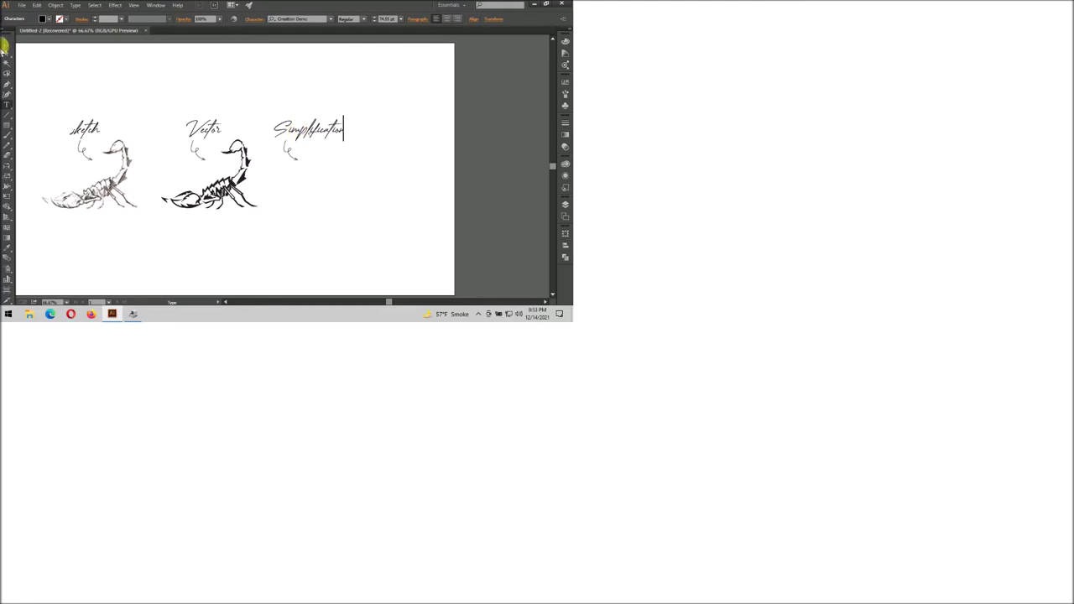
{"action": "left_click", "coordinate": [5, 46]}
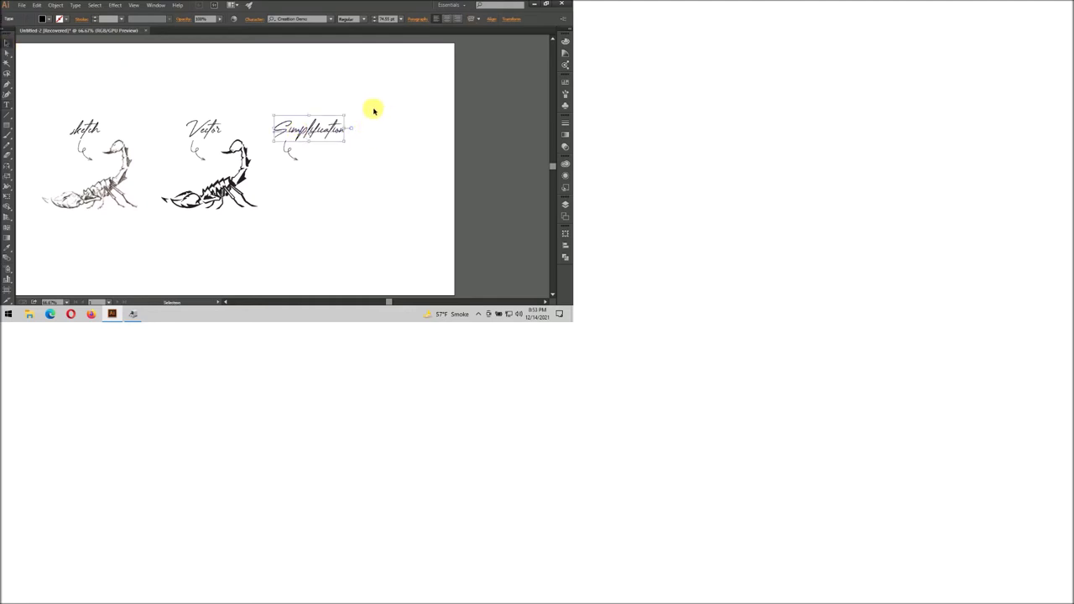
{"action": "left_click_drag", "start_coordinate": [374, 106], "coordinate": [47, 272]}
{"action": "left_click", "coordinate": [161, 270]}
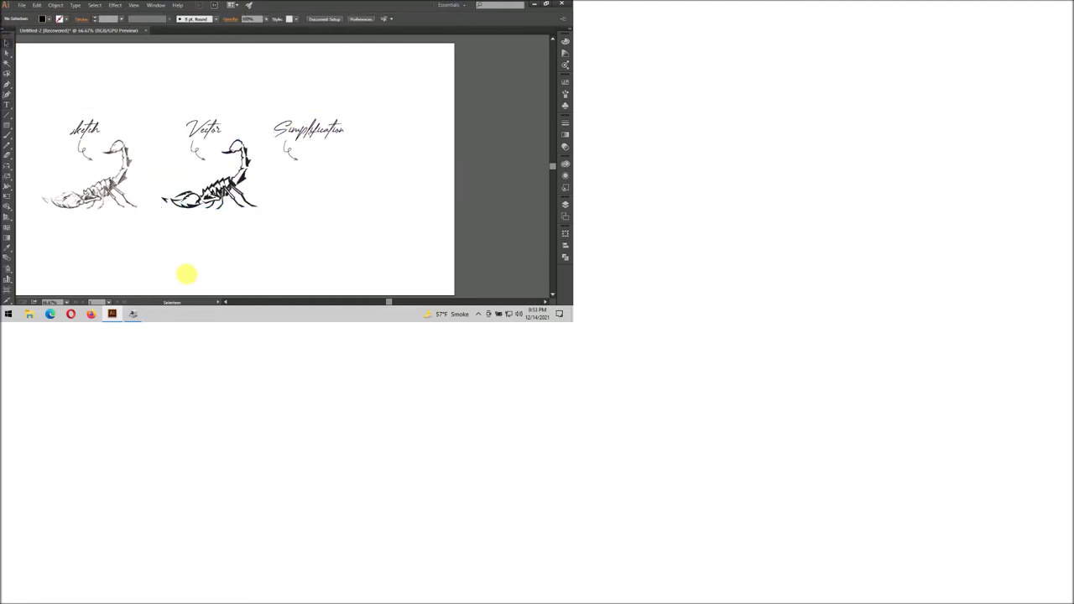
{"action": "scroll", "coordinate": [228, 176], "scroll_direction": "up", "scroll_amount": 1}
{"action": "left_click", "coordinate": [267, 194]}
{"action": "scroll", "coordinate": [267, 193], "scroll_direction": "down", "scroll_amount": 1}
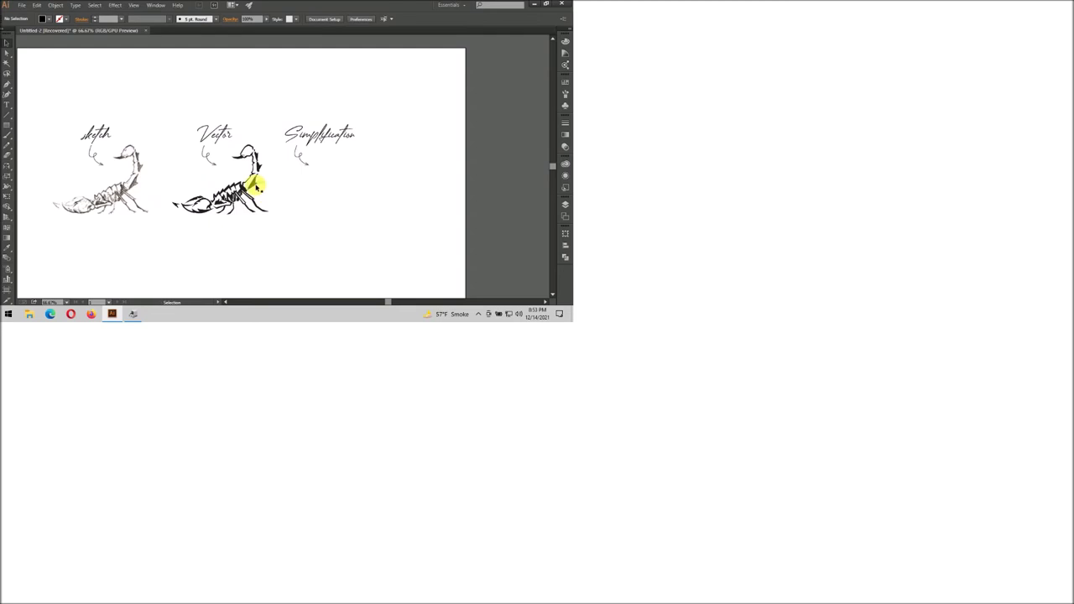
Alt-drag a copy of the scorpion under 'Simplification' and lower its opacity.
{"action": "left_click_drag", "start_coordinate": [279, 134], "coordinate": [174, 221]}
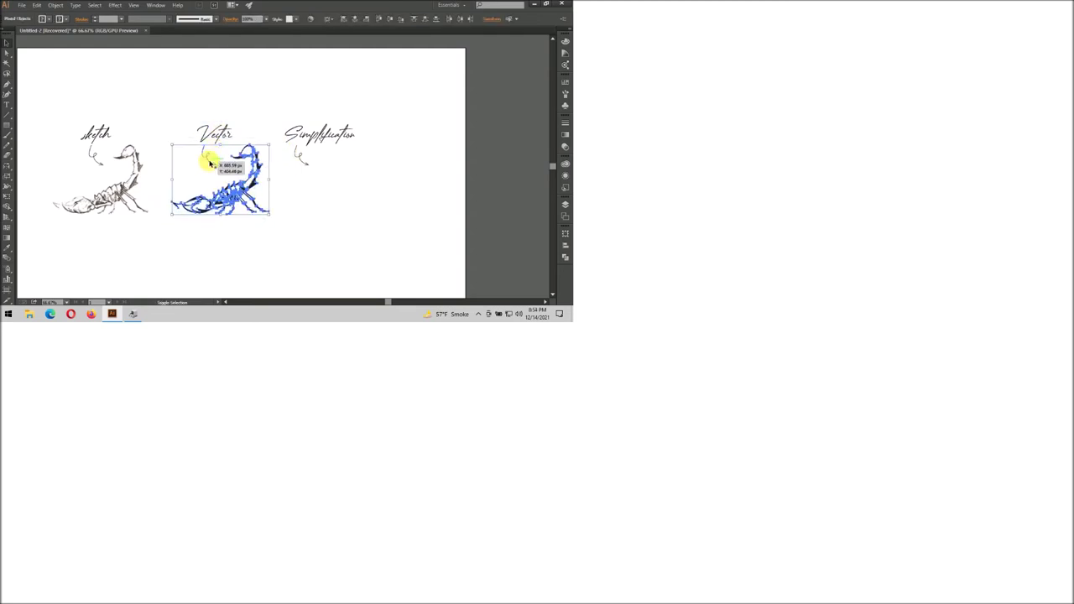
{"action": "left_click_drag", "start_coordinate": [210, 163], "coordinate": [369, 199]}
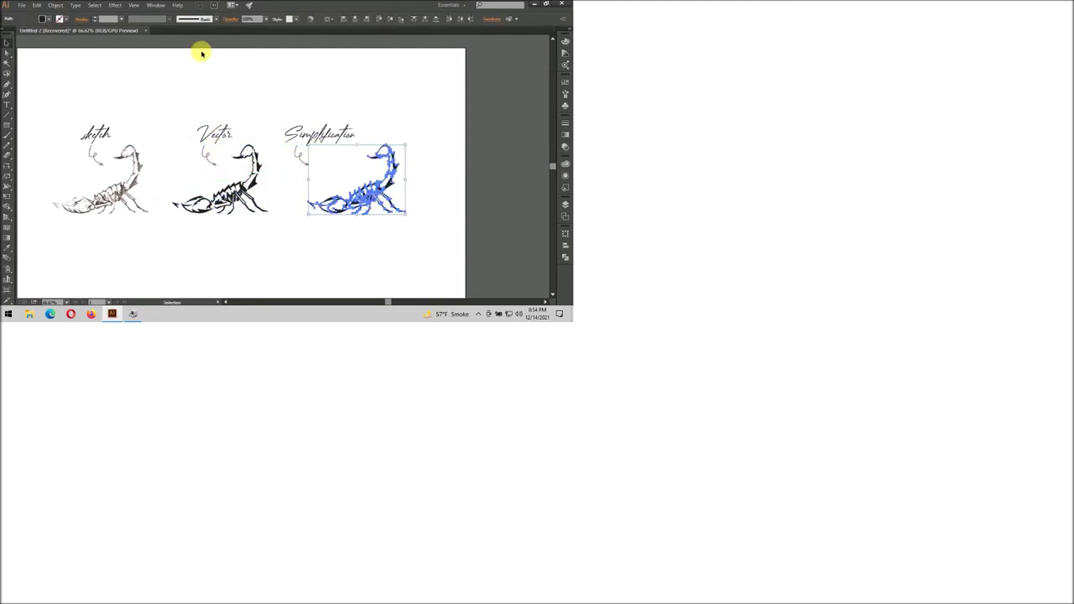
{"action": "left_click_drag", "start_coordinate": [267, 21], "coordinate": [240, 24]}
{"action": "left_click", "coordinate": [444, 196]}
Select all three scorpions, clear the selection, and scroll to review the row.
{"action": "scroll", "coordinate": [444, 252], "scroll_direction": "left", "scroll_amount": 1}
{"action": "left_click_drag", "start_coordinate": [451, 255], "coordinate": [92, 88]}
{"action": "left_click", "coordinate": [422, 171]}
{"action": "scroll", "coordinate": [371, 230], "scroll_direction": "up", "scroll_amount": 2}
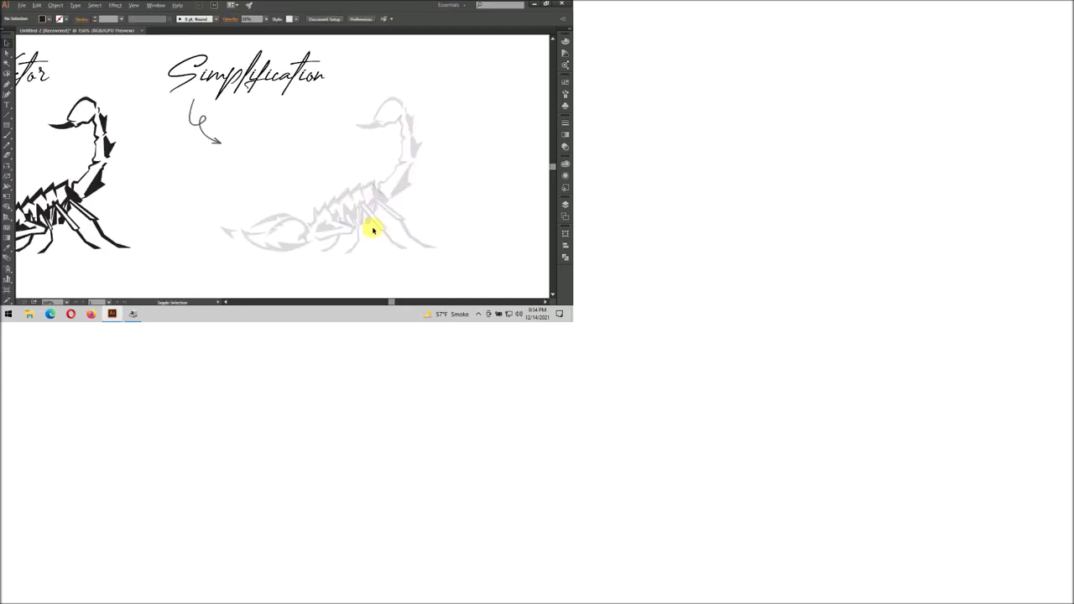
{"action": "scroll", "coordinate": [199, 137], "scroll_direction": "up", "scroll_amount": 1}
{"action": "scroll", "coordinate": [332, 175], "scroll_direction": "down", "scroll_amount": 3}
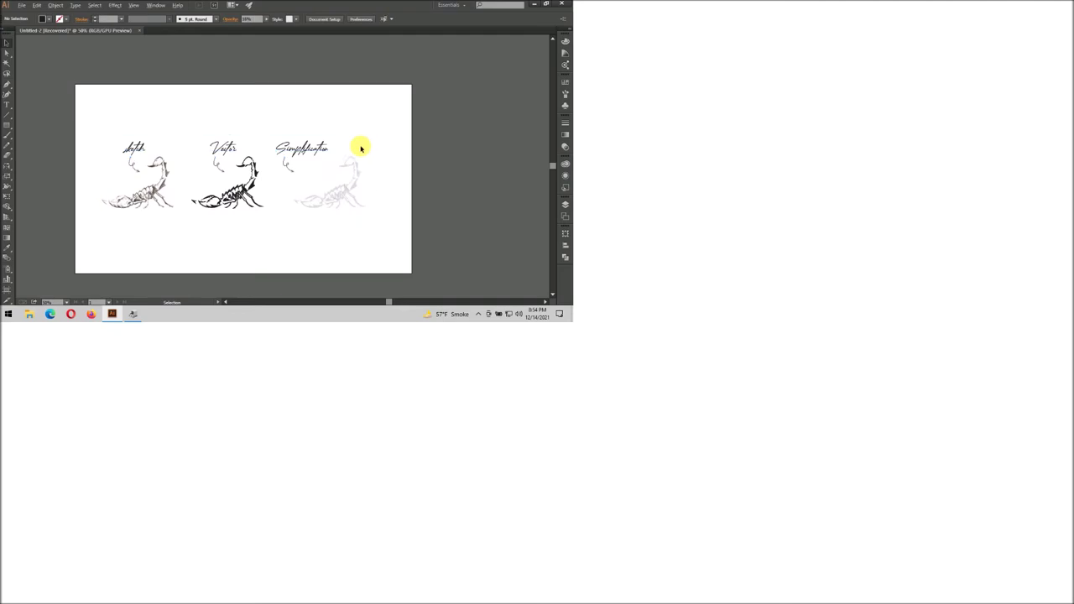
{"action": "scroll", "coordinate": [359, 148], "scroll_direction": "up", "scroll_amount": 1}
{"action": "scroll", "coordinate": [403, 218], "scroll_direction": "down", "scroll_amount": 1}
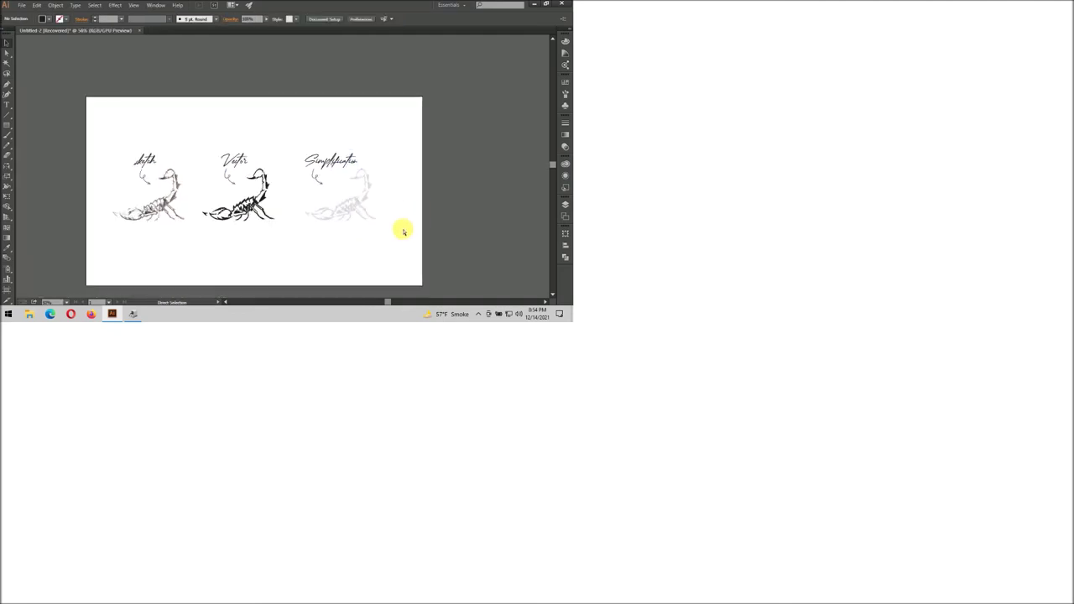
{"action": "scroll", "coordinate": [378, 220], "scroll_direction": "up", "scroll_amount": 2}
{"action": "scroll", "coordinate": [348, 185], "scroll_direction": "up", "scroll_amount": 1}
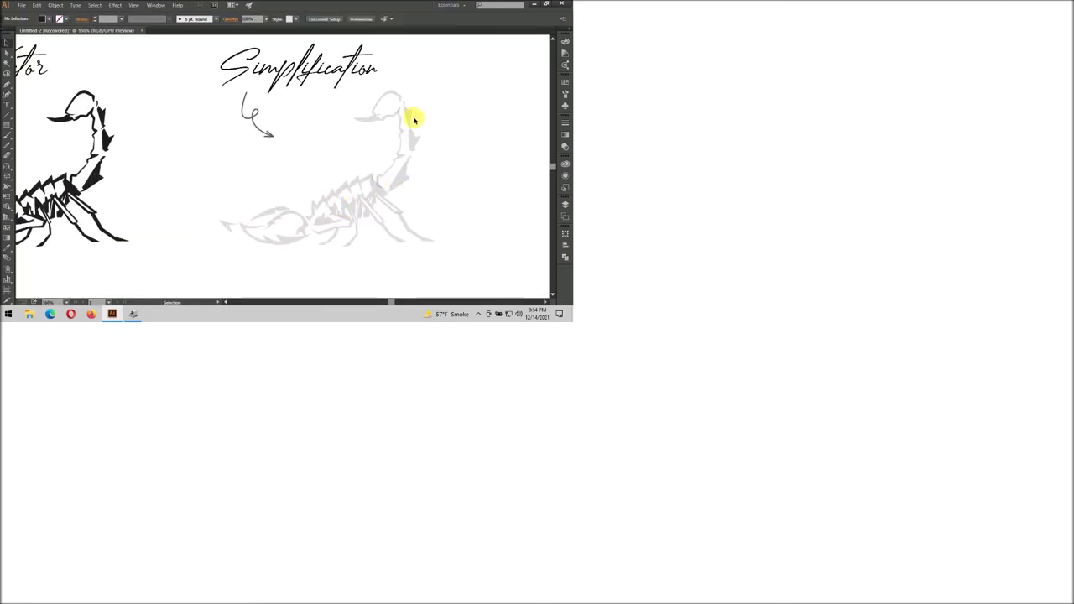
Zoom into the faded tail and begin a Pen path at the tail tip.
{"action": "key", "text": "p"}
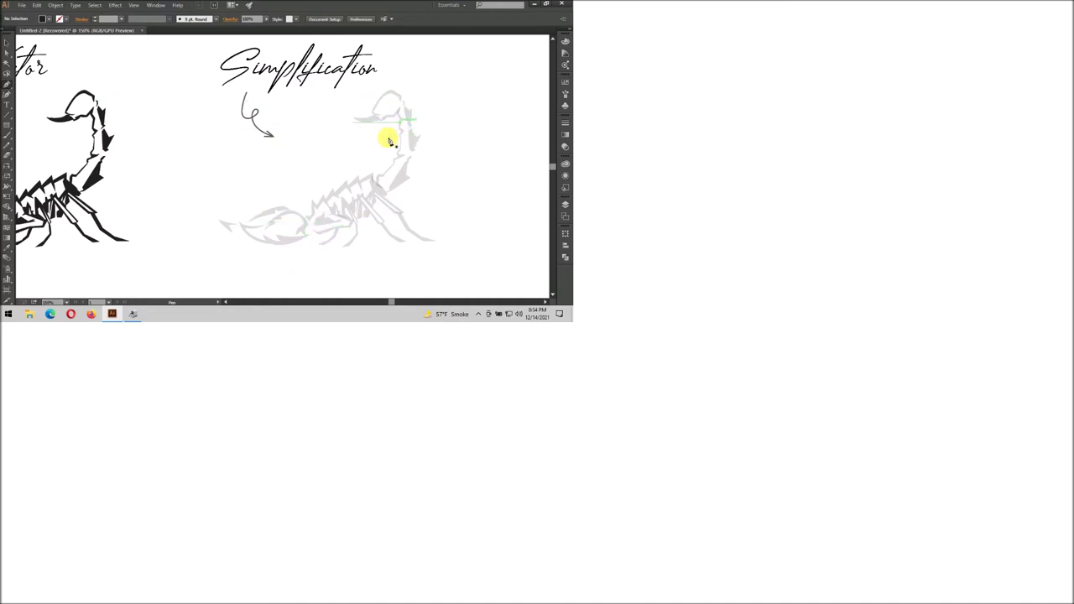
{"action": "scroll", "coordinate": [378, 106], "scroll_direction": "up", "scroll_amount": 1}
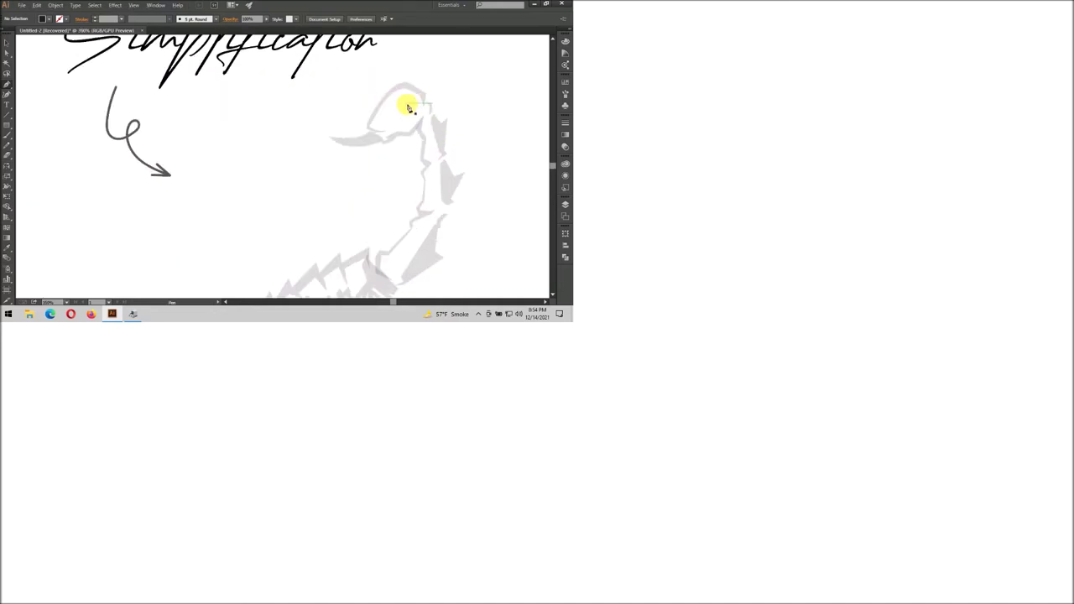
{"action": "scroll", "coordinate": [448, 135], "scroll_direction": "down", "scroll_amount": 1}
{"action": "scroll", "coordinate": [445, 85], "scroll_direction": "up", "scroll_amount": 1}
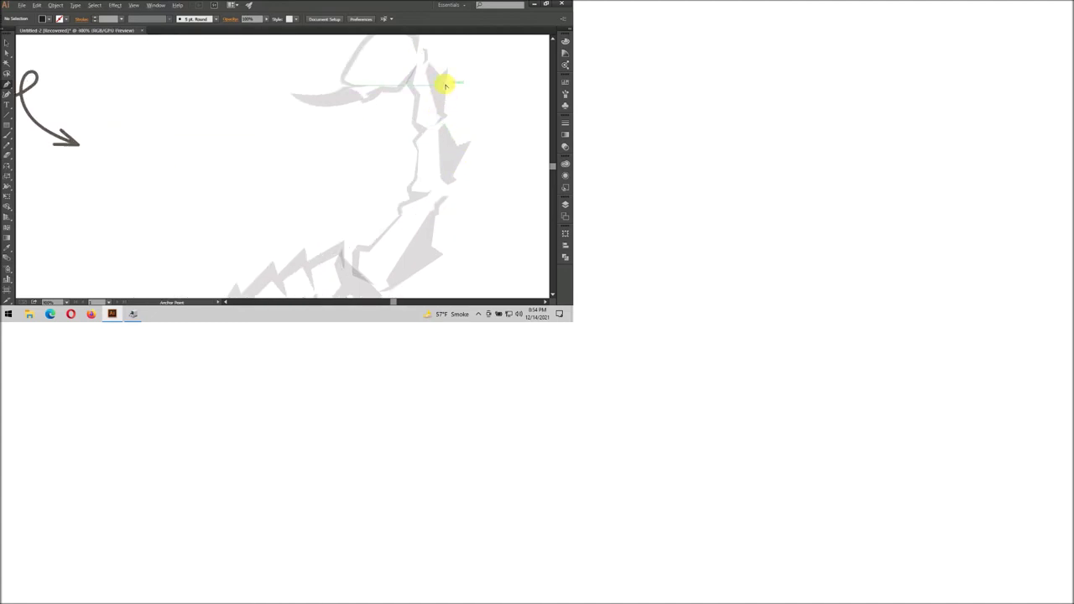
{"action": "scroll", "coordinate": [428, 59], "scroll_direction": "up", "scroll_amount": 1}
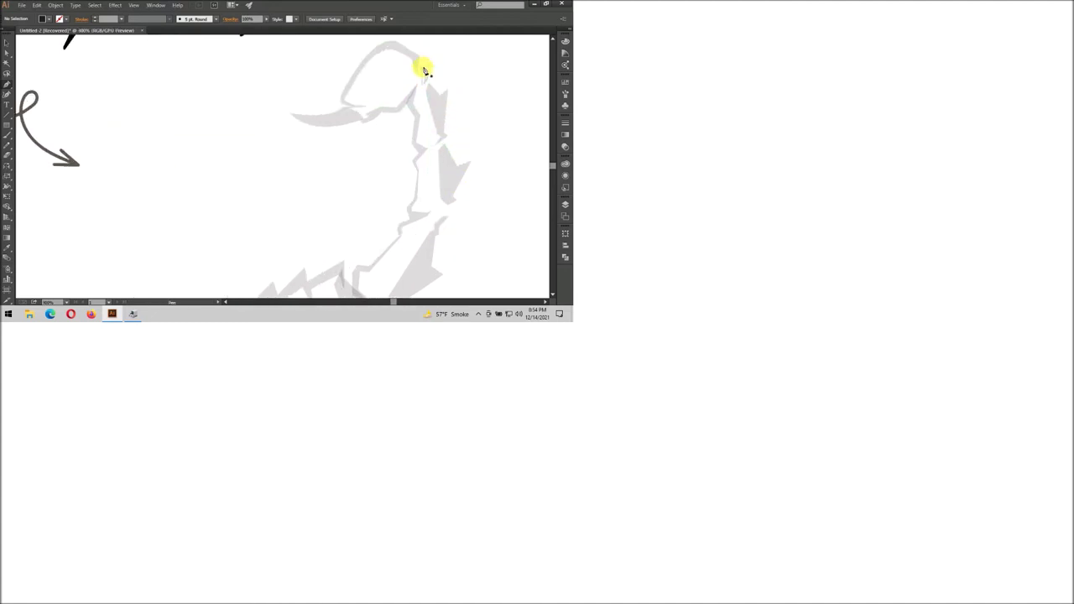
{"action": "left_click", "coordinate": [425, 74]}
{"action": "scroll", "coordinate": [439, 95], "scroll_direction": "down", "scroll_amount": 1}
{"action": "left_click_drag", "start_coordinate": [442, 142], "coordinate": [443, 163]}
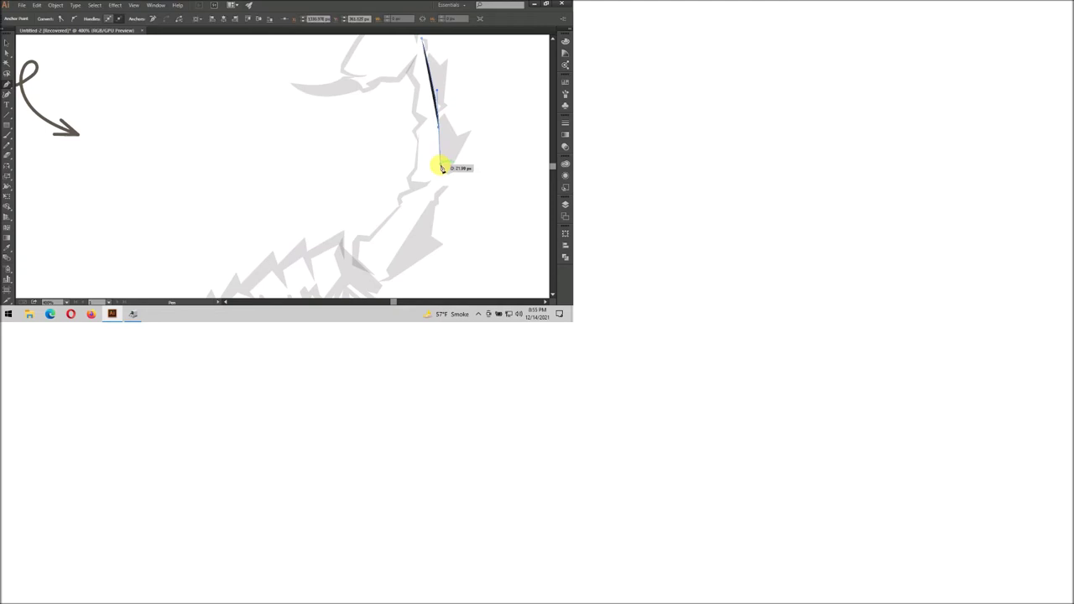
Curve the path down the tail's back and taper it into a closed black blade.
{"action": "scroll", "coordinate": [443, 162], "scroll_direction": "down", "scroll_amount": 2}
{"action": "left_click_drag", "start_coordinate": [381, 236], "coordinate": [343, 271]}
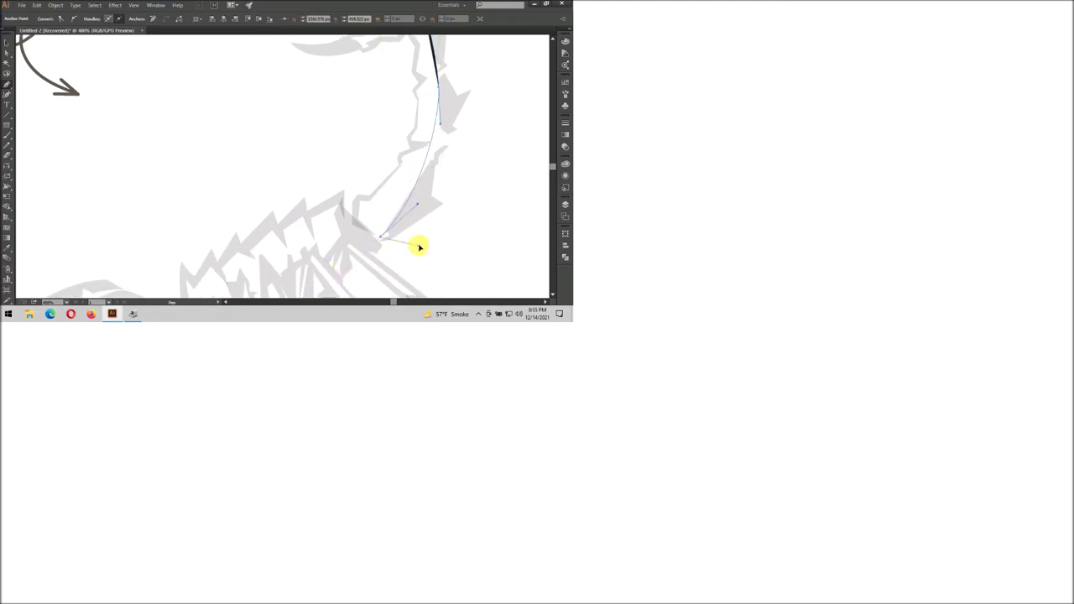
{"action": "mouse_move", "coordinate": [432, 199]}
{"action": "left_mouse_down"}
{"action": "mouse_move", "coordinate": [470, 96]}
{"action": "mouse_move", "coordinate": [455, 101]}
{"action": "left_mouse_up"}
{"action": "scroll", "coordinate": [456, 101], "scroll_direction": "up", "scroll_amount": 2}
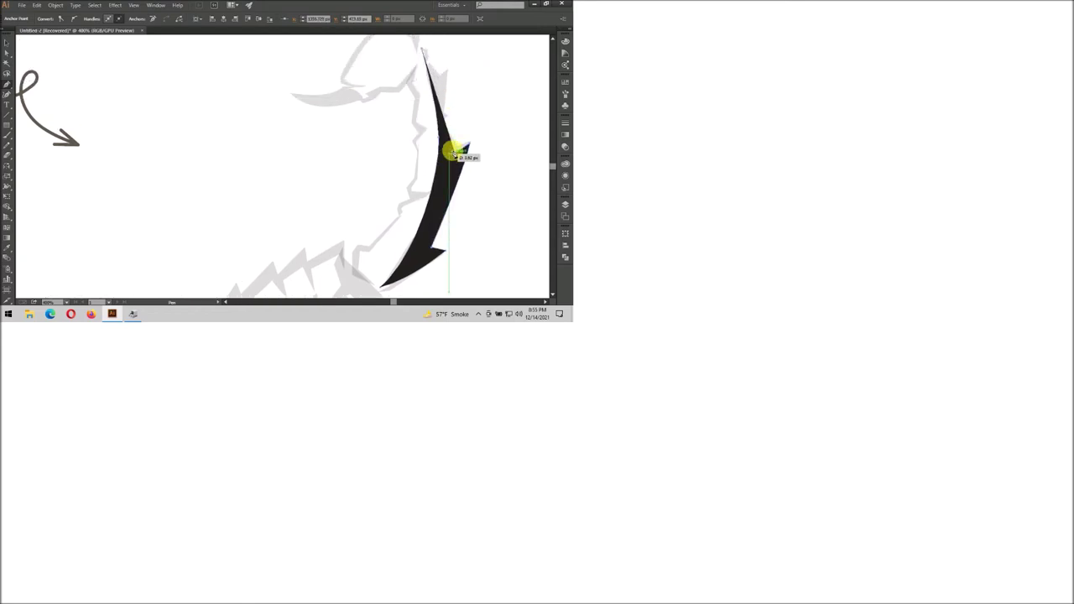
{"action": "left_click_drag", "start_coordinate": [459, 160], "coordinate": [444, 104]}
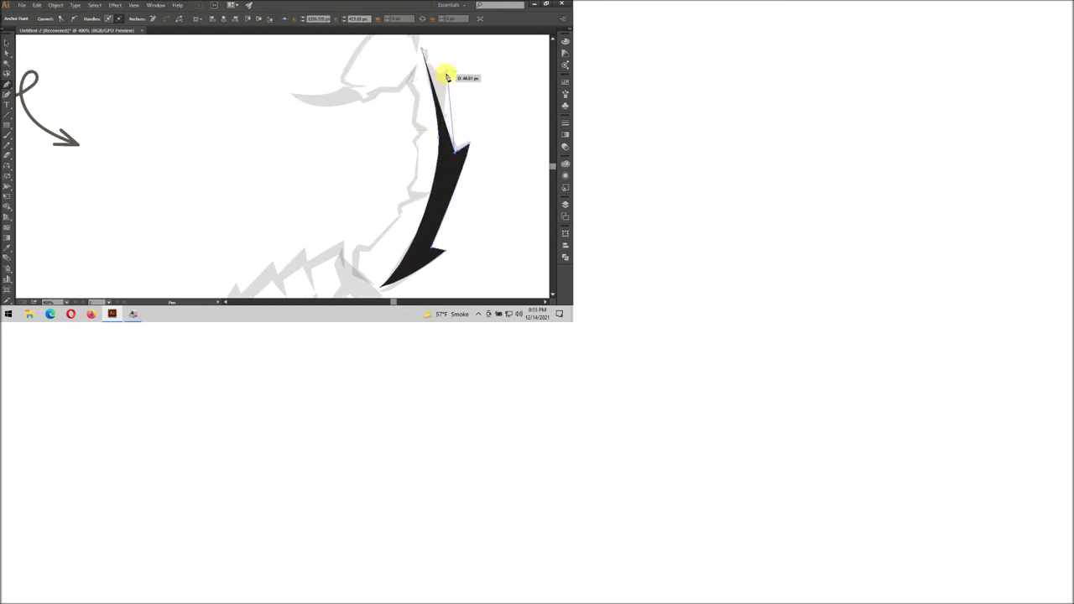
{"action": "left_click", "coordinate": [422, 52]}
{"action": "scroll", "coordinate": [492, 132], "scroll_direction": "down", "scroll_amount": 2}
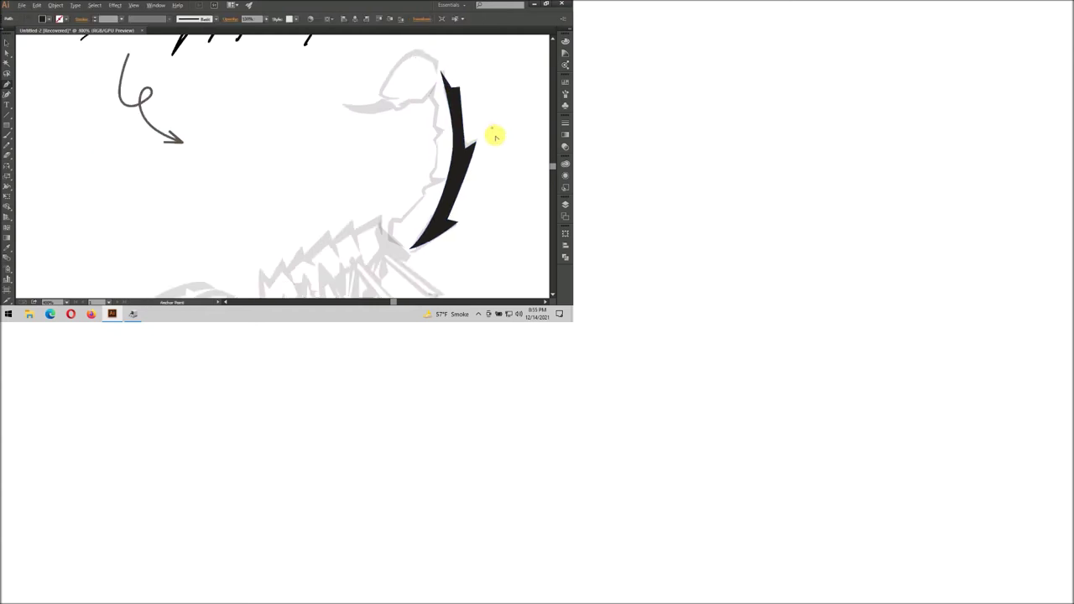
Draw a short curved inner tail path and commit it.
{"action": "scroll", "coordinate": [486, 196], "scroll_direction": "down", "scroll_amount": 1}
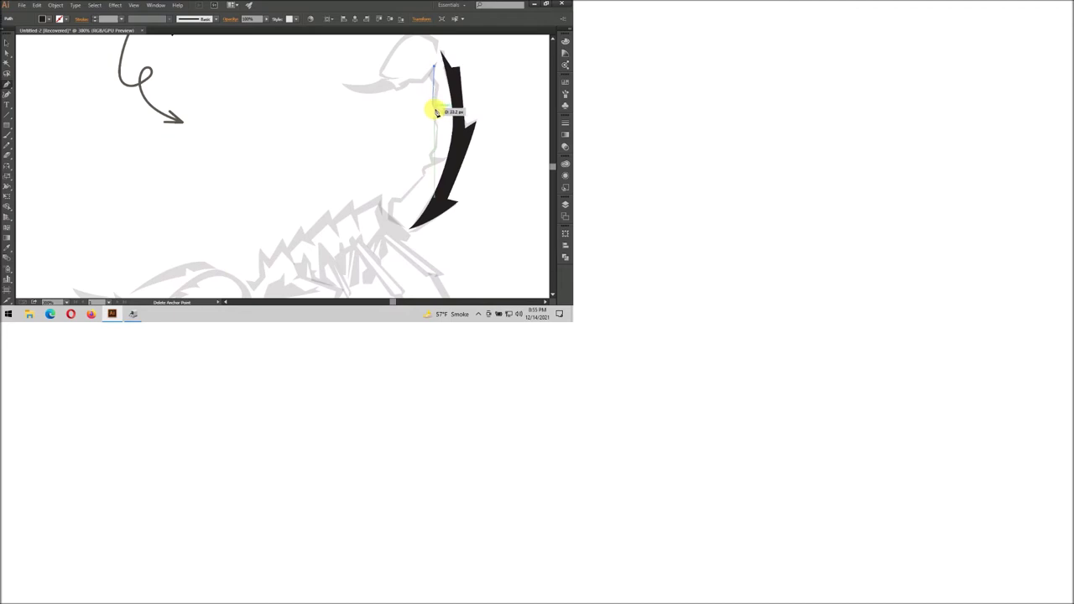
{"action": "left_click", "coordinate": [432, 122]}
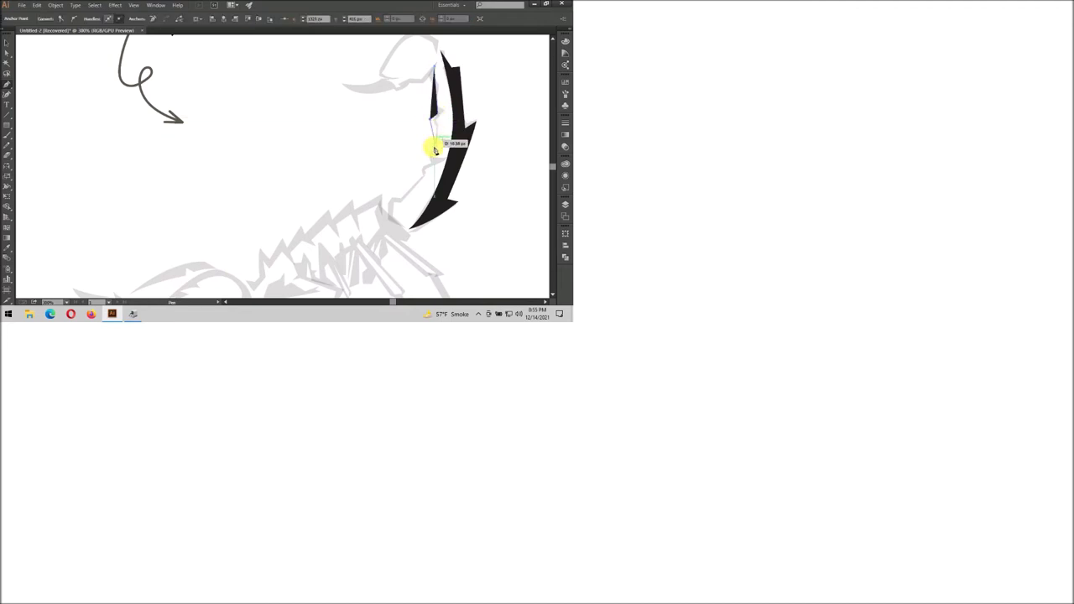
{"action": "mouse_move", "coordinate": [424, 173]}
{"action": "left_mouse_down"}
{"action": "mouse_move", "coordinate": [404, 200]}
{"action": "mouse_move", "coordinate": [408, 168]}
{"action": "left_mouse_up"}
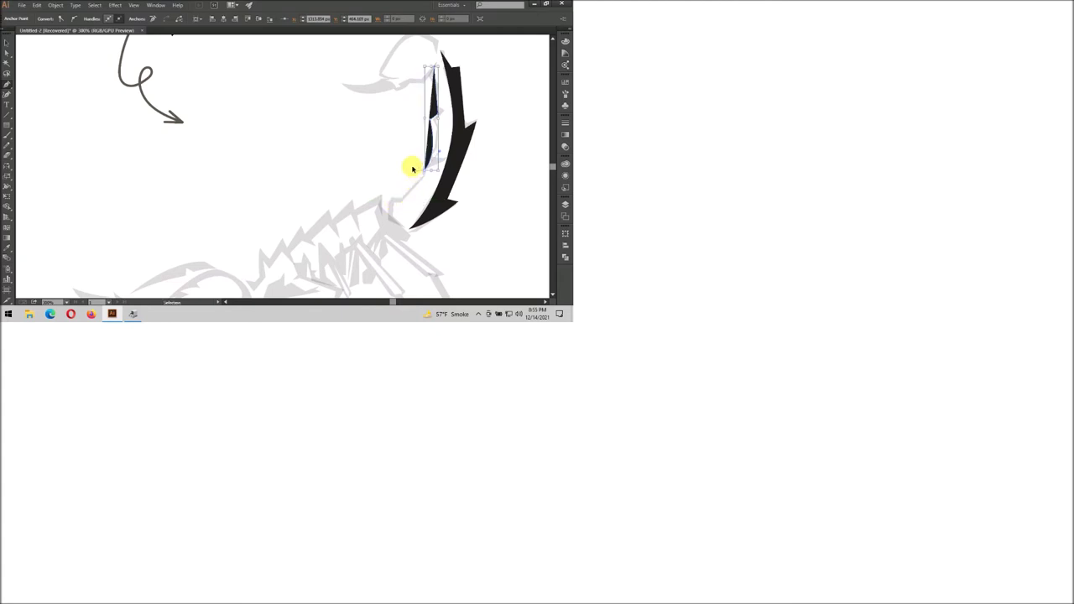
{"action": "left_click", "coordinate": [431, 116]}
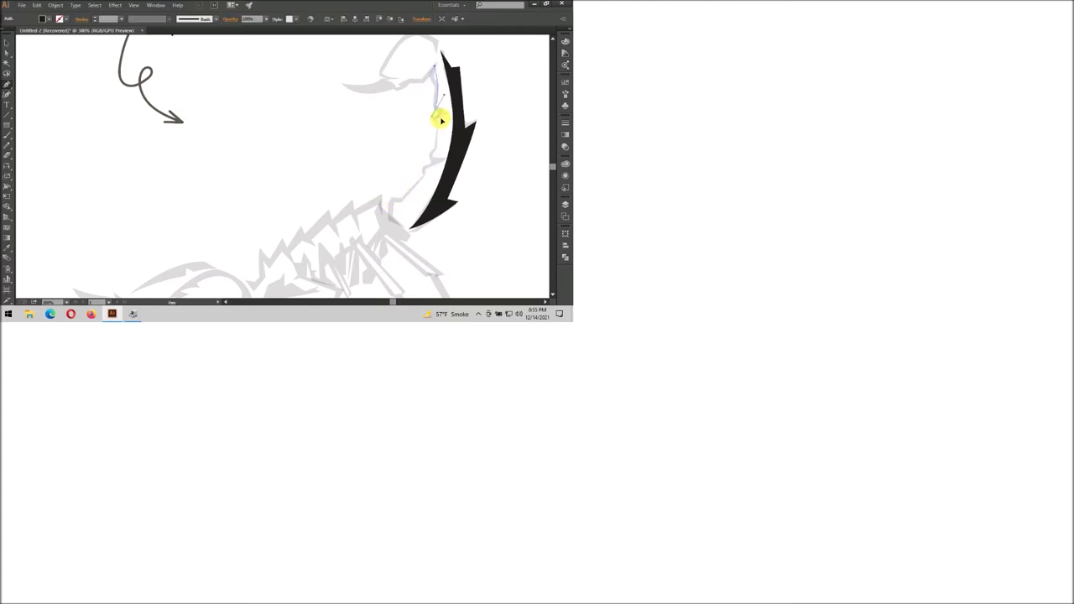
{"action": "key", "text": "v"}
Pen-draw a new curved strip inside the tail, running down toward the tail base.
{"action": "key", "text": "p"}
{"action": "left_click_drag", "start_coordinate": [392, 199], "coordinate": [430, 163]}
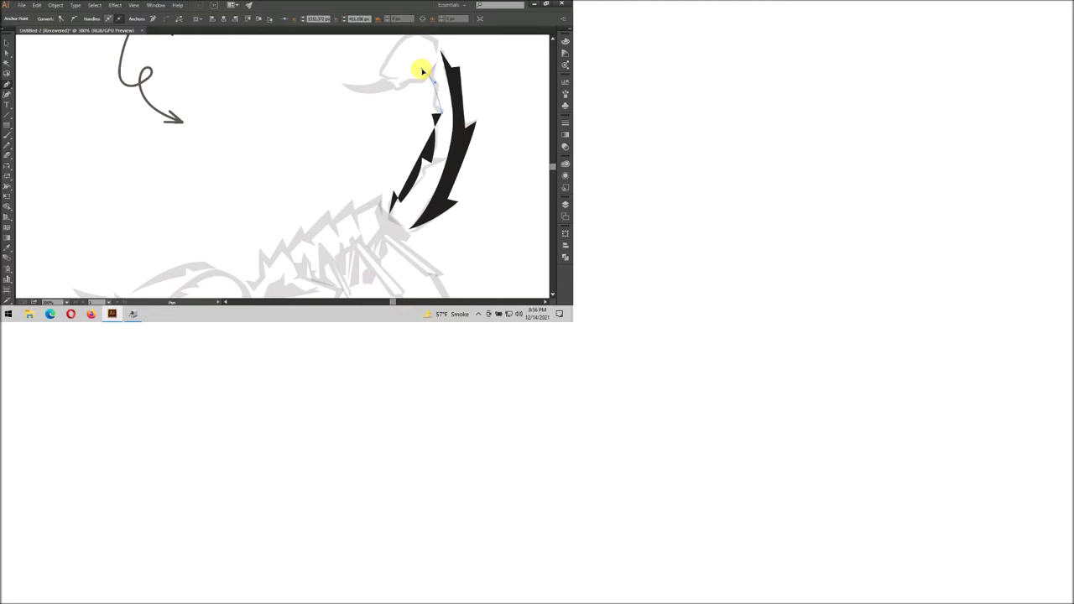
{"action": "mouse_move", "coordinate": [435, 68]}
{"action": "left_mouse_down"}
{"action": "mouse_move", "coordinate": [436, 90]}
{"action": "mouse_move", "coordinate": [442, 75]}
{"action": "mouse_move", "coordinate": [447, 90]}
{"action": "left_mouse_up"}
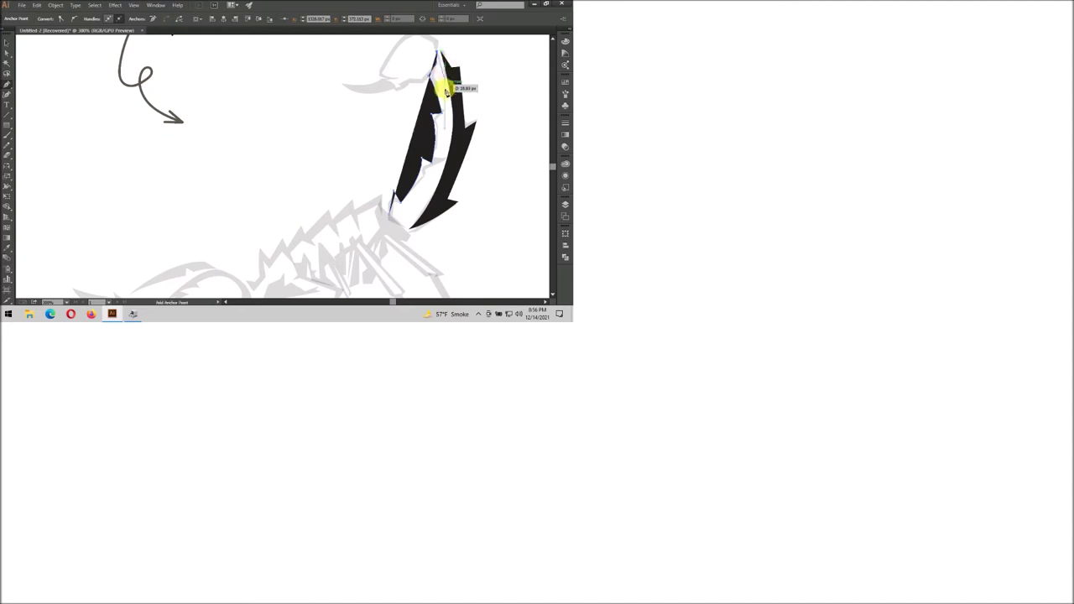
{"action": "left_click_drag", "start_coordinate": [432, 191], "coordinate": [394, 220]}
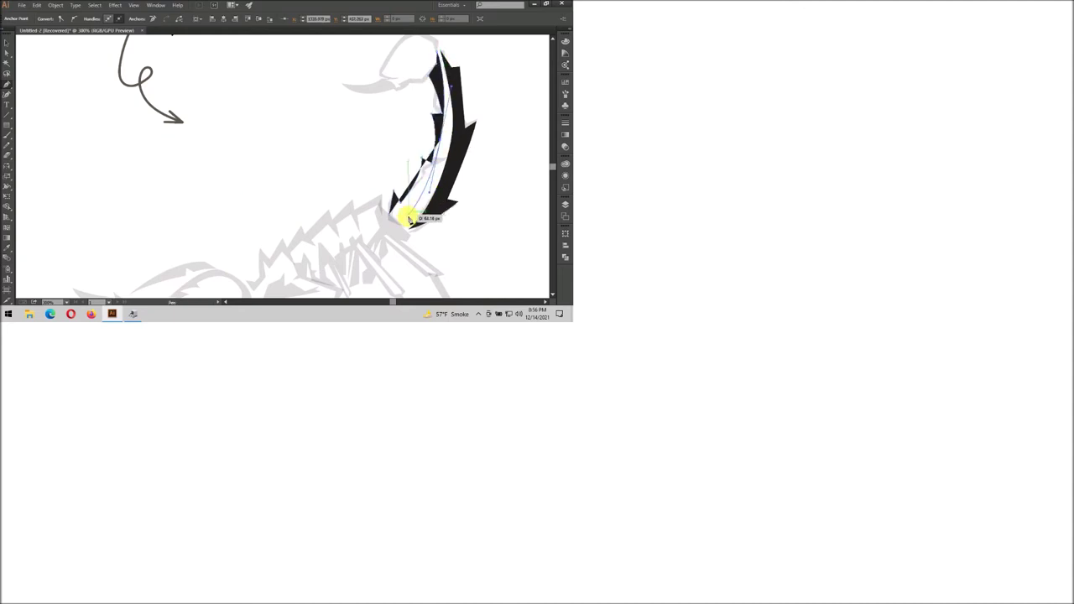
{"action": "scroll", "coordinate": [442, 174], "scroll_direction": "up", "scroll_amount": 1}
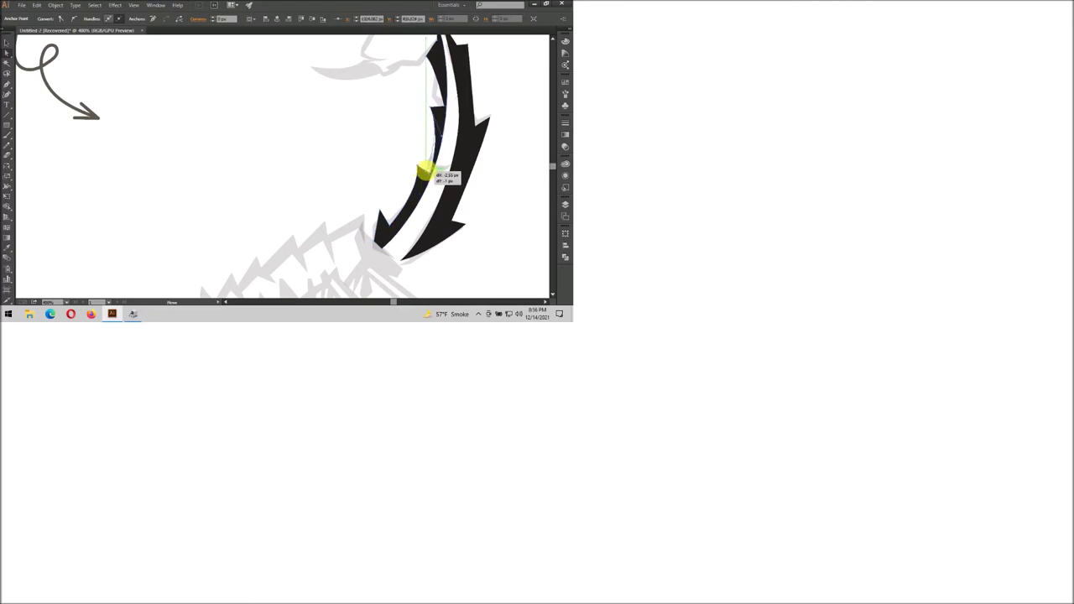
{"action": "scroll", "coordinate": [424, 170], "scroll_direction": "up", "scroll_amount": 1}
Move the inner strip's top anchor slightly to the left.
{"action": "left_click", "coordinate": [425, 167], "text": "ctrl"}
{"action": "left_click_drag", "start_coordinate": [454, 76], "coordinate": [445, 78]}
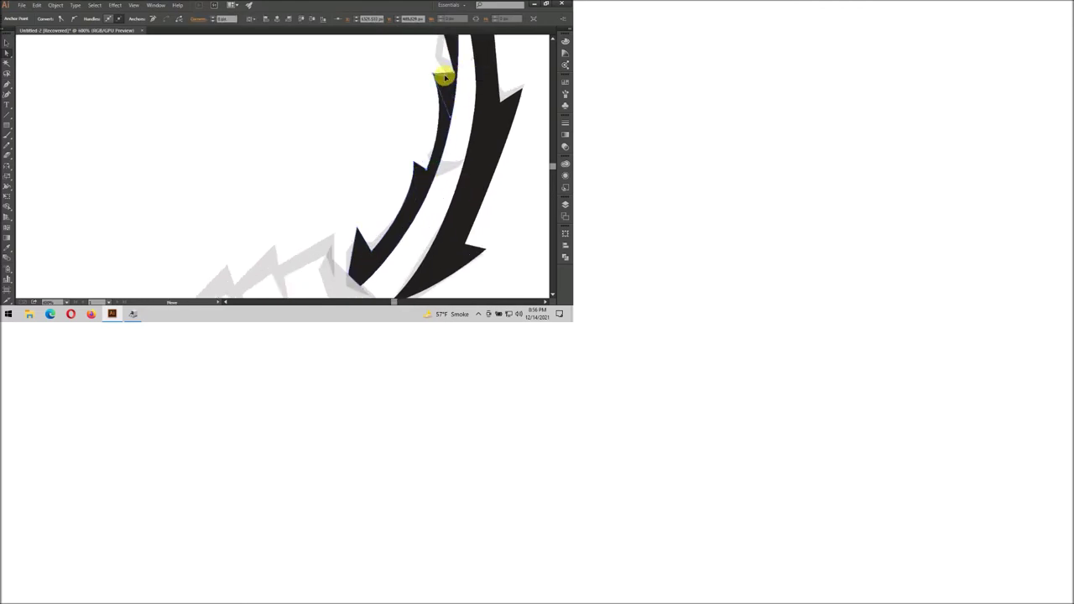
{"action": "scroll", "coordinate": [491, 143], "scroll_direction": "down", "scroll_amount": 2}
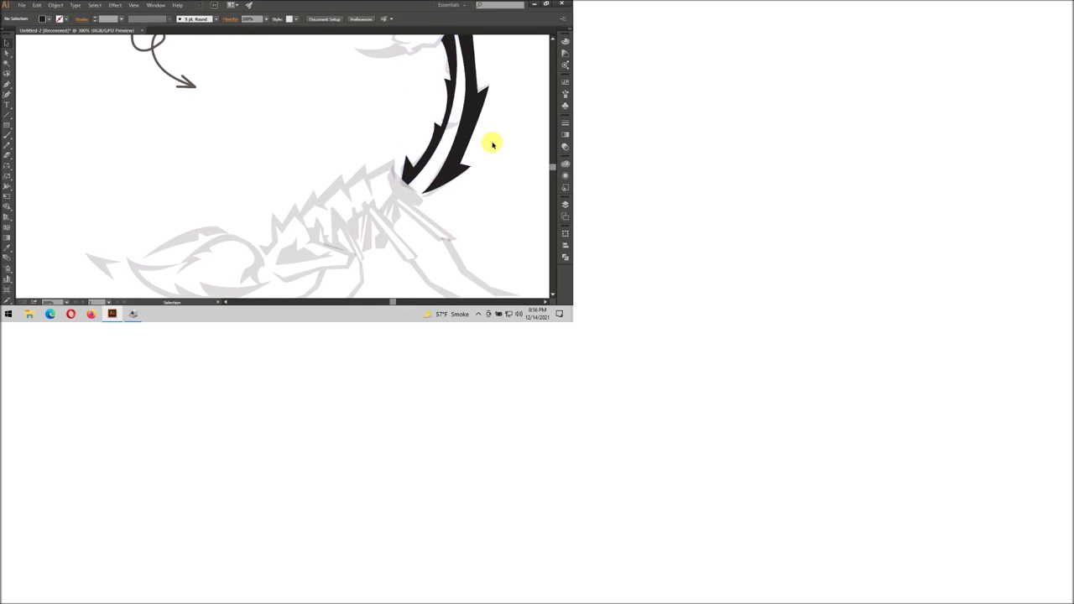
{"action": "scroll", "coordinate": [489, 150], "scroll_direction": "down", "scroll_amount": 1}
{"action": "scroll", "coordinate": [449, 156], "scroll_direction": "up", "scroll_amount": 3}
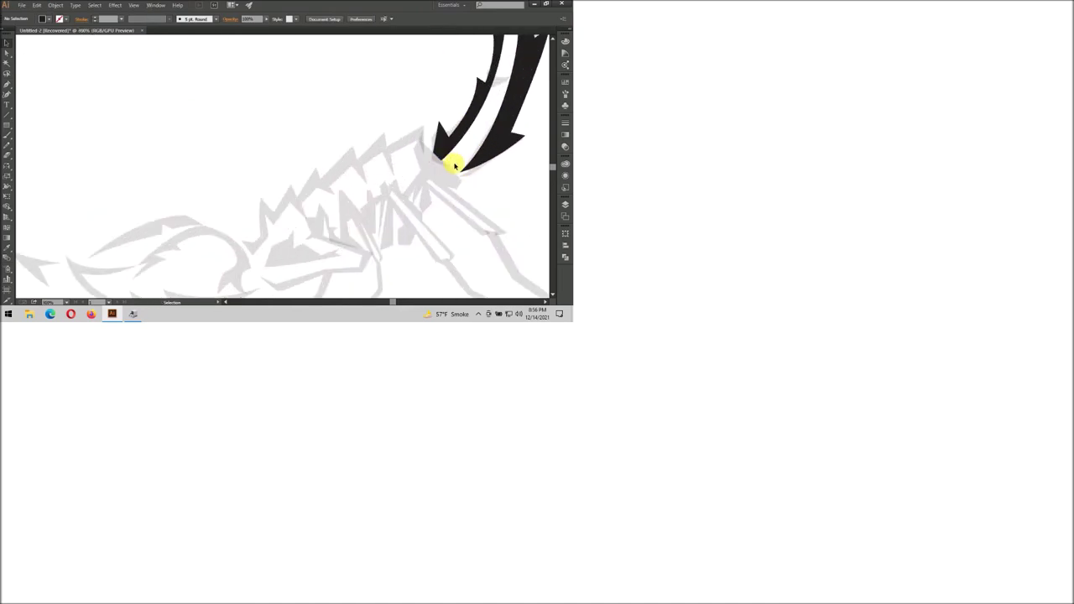
{"action": "scroll", "coordinate": [454, 166], "scroll_direction": "down", "scroll_amount": 3}
{"action": "scroll", "coordinate": [476, 125], "scroll_direction": "up", "scroll_amount": 2}
Pull a tail anchor out into a spike and adjust the lower tip point.
{"action": "left_click", "coordinate": [485, 126]}
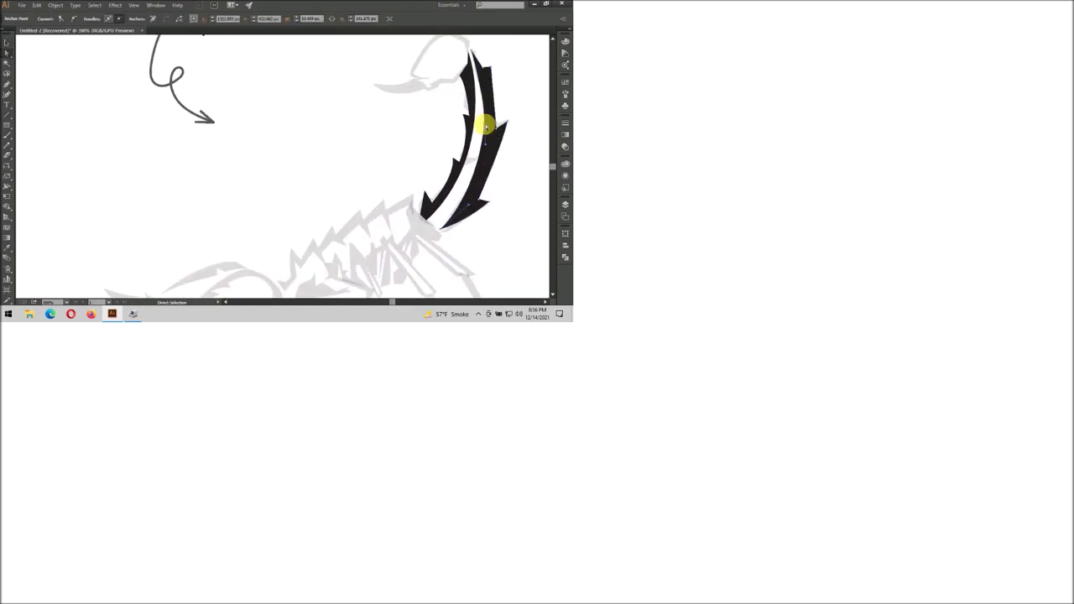
{"action": "left_click_drag", "start_coordinate": [484, 120], "coordinate": [479, 92]}
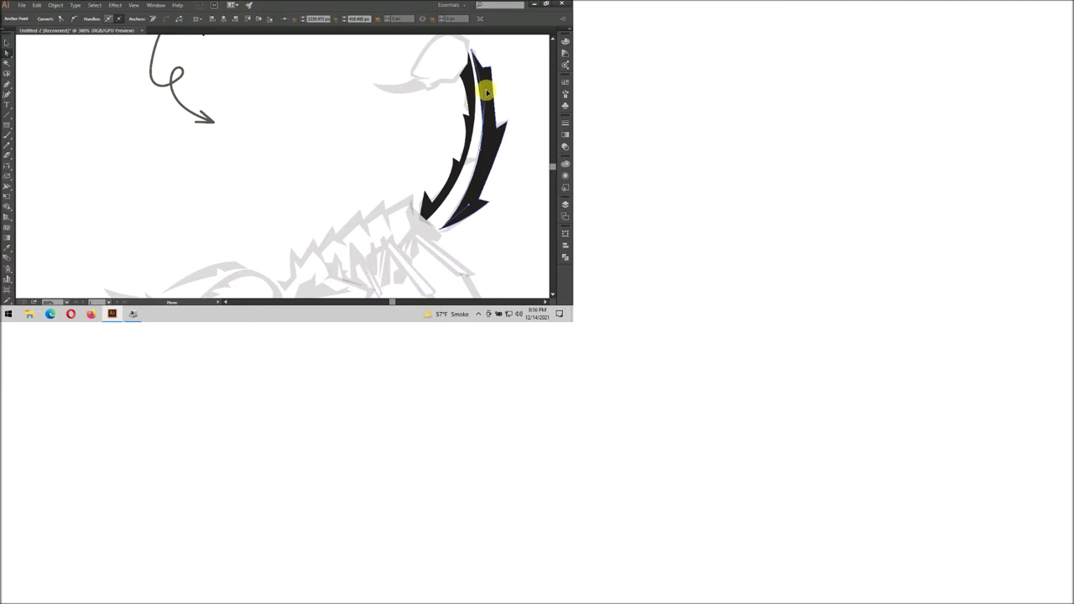
{"action": "left_click", "coordinate": [503, 94]}
{"action": "left_click_drag", "start_coordinate": [445, 231], "coordinate": [429, 228]}
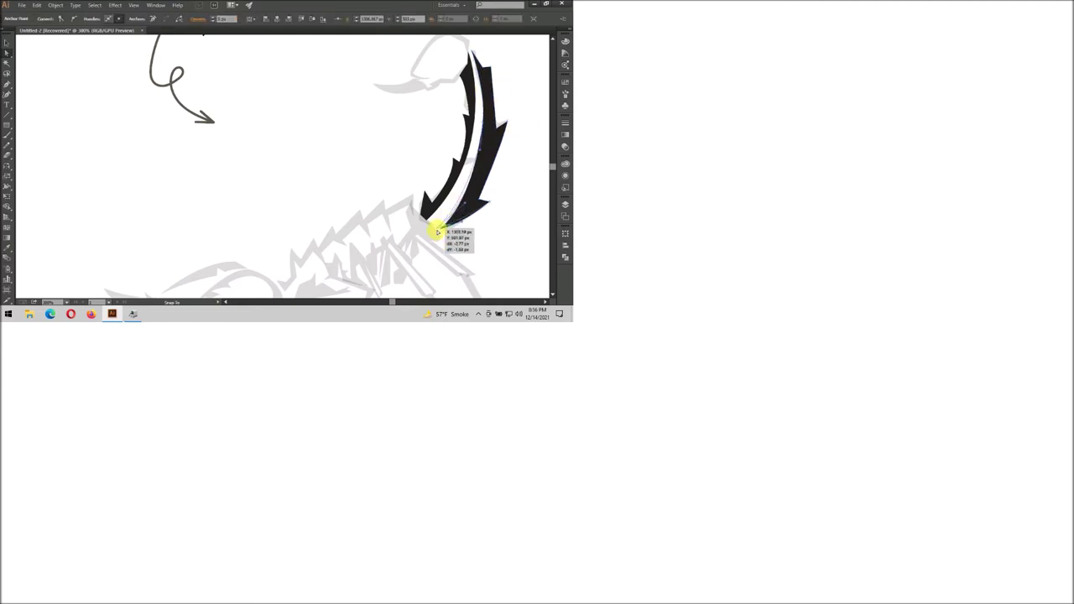
{"action": "left_click", "coordinate": [484, 229]}
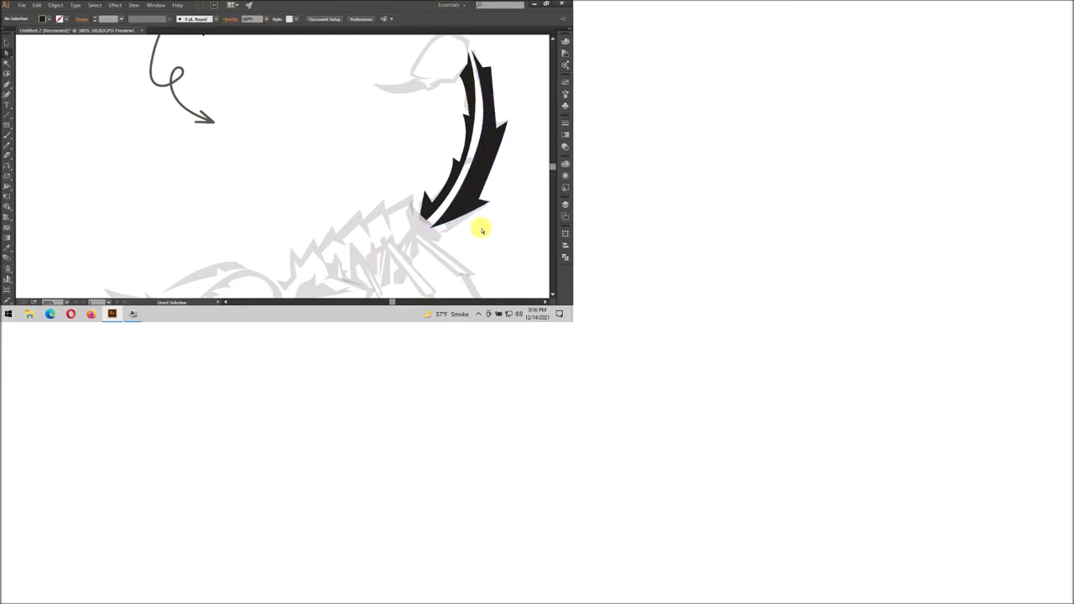
{"action": "scroll", "coordinate": [477, 225], "scroll_direction": "down", "scroll_amount": 2}
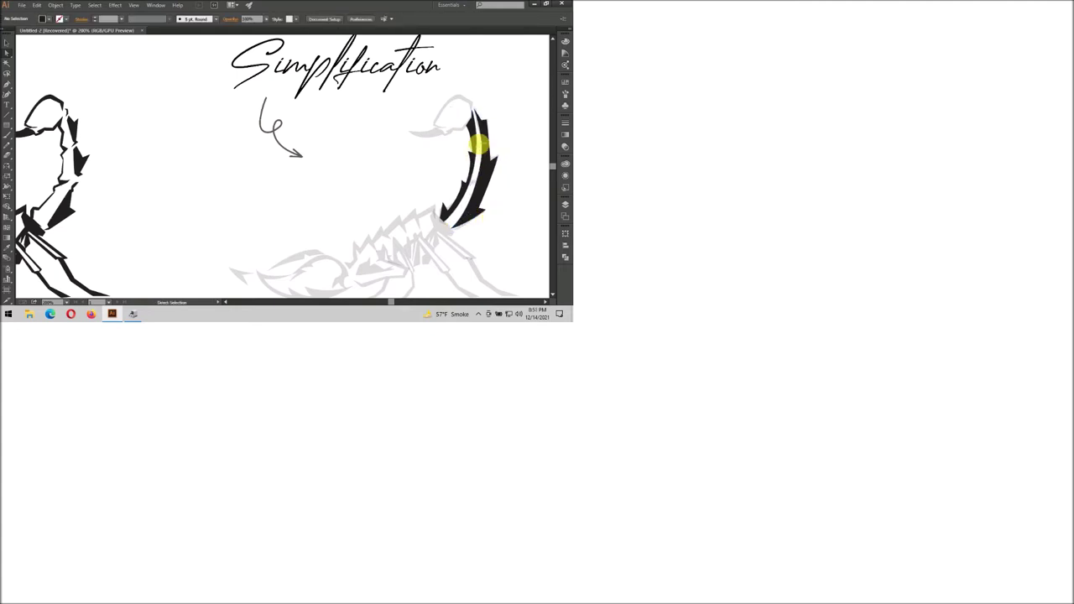
{"action": "scroll", "coordinate": [470, 112], "scroll_direction": "up", "scroll_amount": 2}
Pen-draw a closed stinger that hooks left, with a rounded curled top.
{"action": "left_click", "coordinate": [480, 122]}
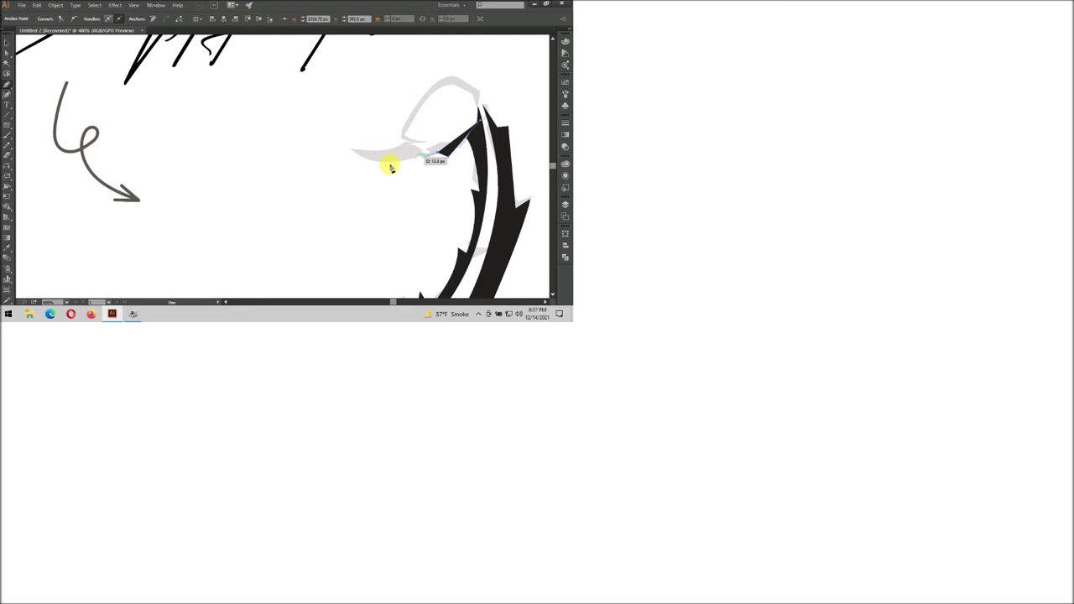
{"action": "left_click_drag", "start_coordinate": [342, 143], "coordinate": [287, 101]}
{"action": "left_click", "coordinate": [412, 143]}
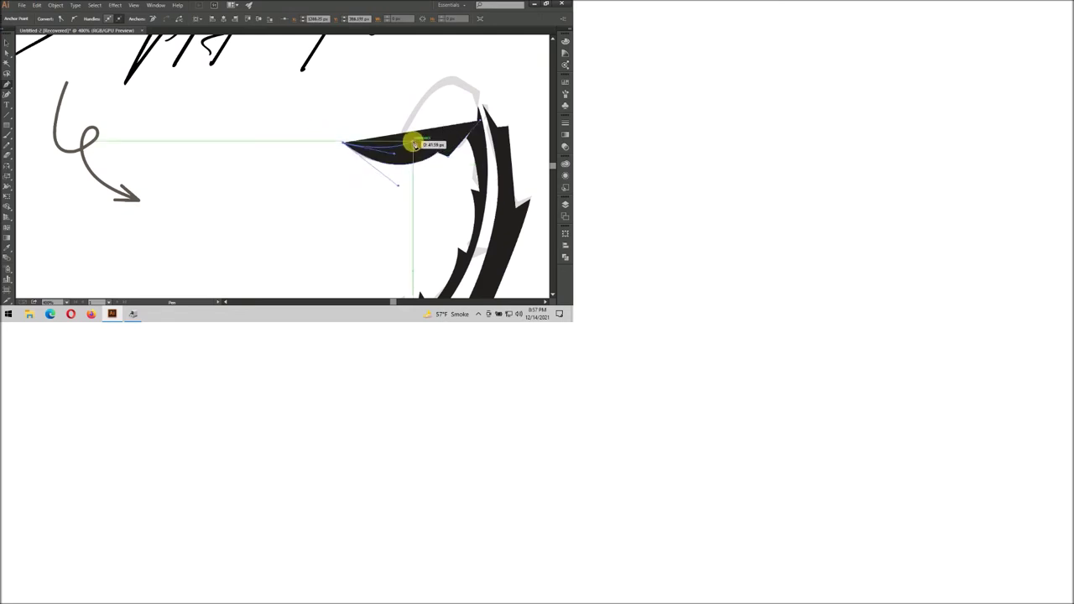
{"action": "left_click", "coordinate": [400, 130]}
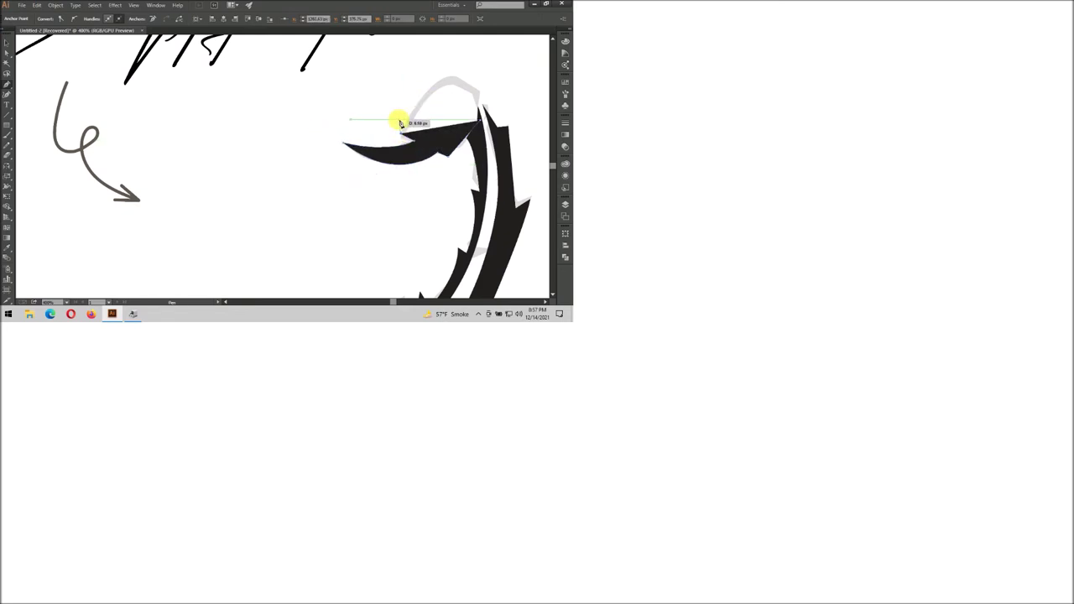
{"action": "left_click", "coordinate": [461, 80]}
{"action": "left_click_drag", "start_coordinate": [461, 81], "coordinate": [482, 97]}
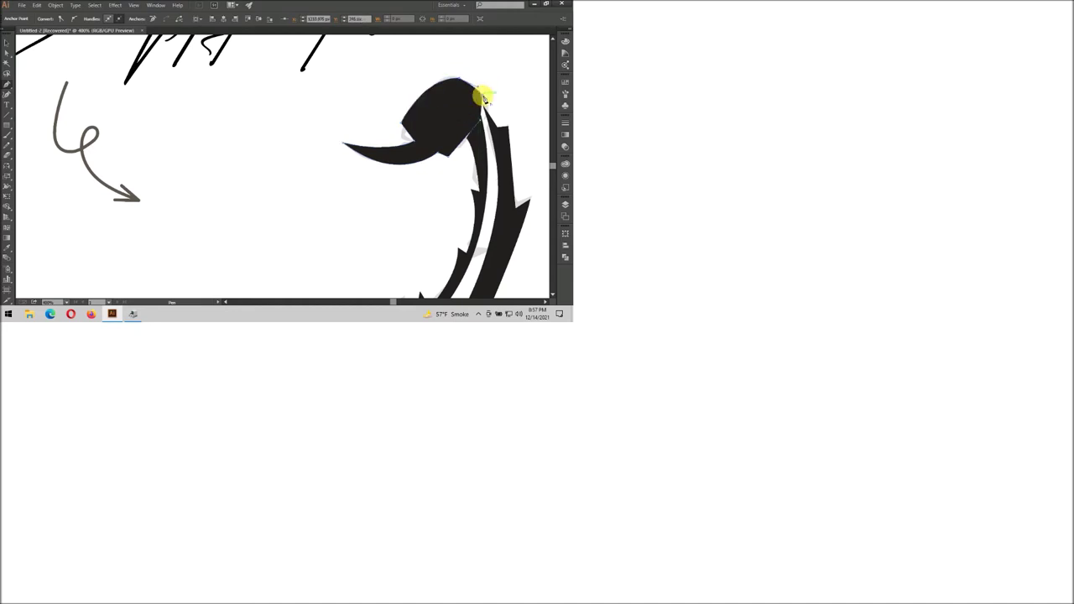
{"action": "left_click_drag", "start_coordinate": [486, 107], "coordinate": [424, 115]}
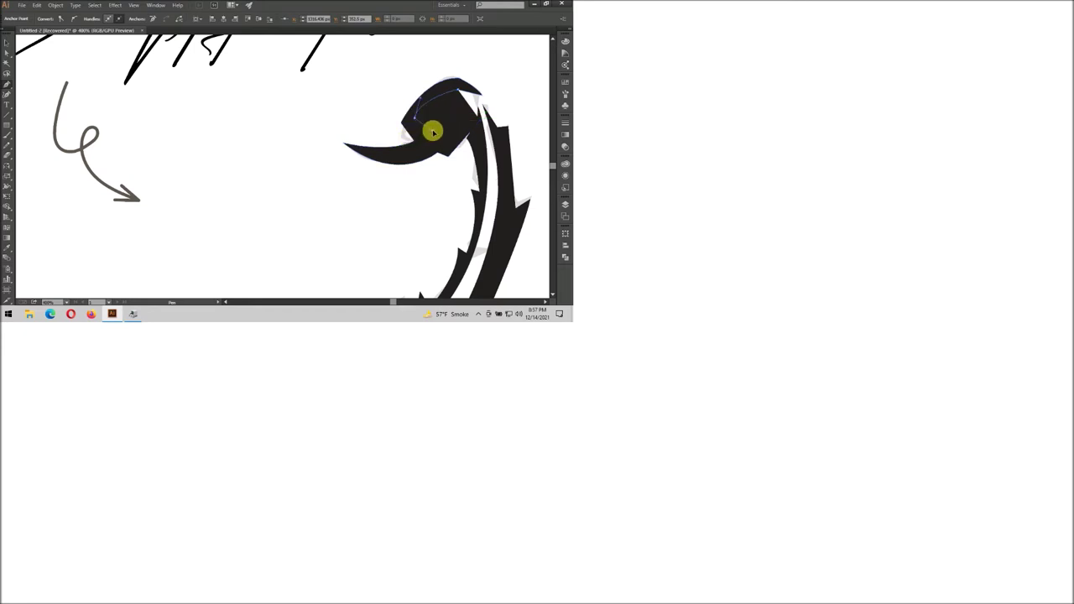
{"action": "mouse_move", "coordinate": [422, 115]}
{"action": "left_mouse_down"}
{"action": "mouse_move", "coordinate": [480, 98]}
{"action": "mouse_move", "coordinate": [479, 112]}
{"action": "left_mouse_up"}
Undo an accidental move of the stinger piece so it stays in place.
{"action": "key", "text": "ctrl+minus"}
{"action": "key", "text": "ctrl+minus"}
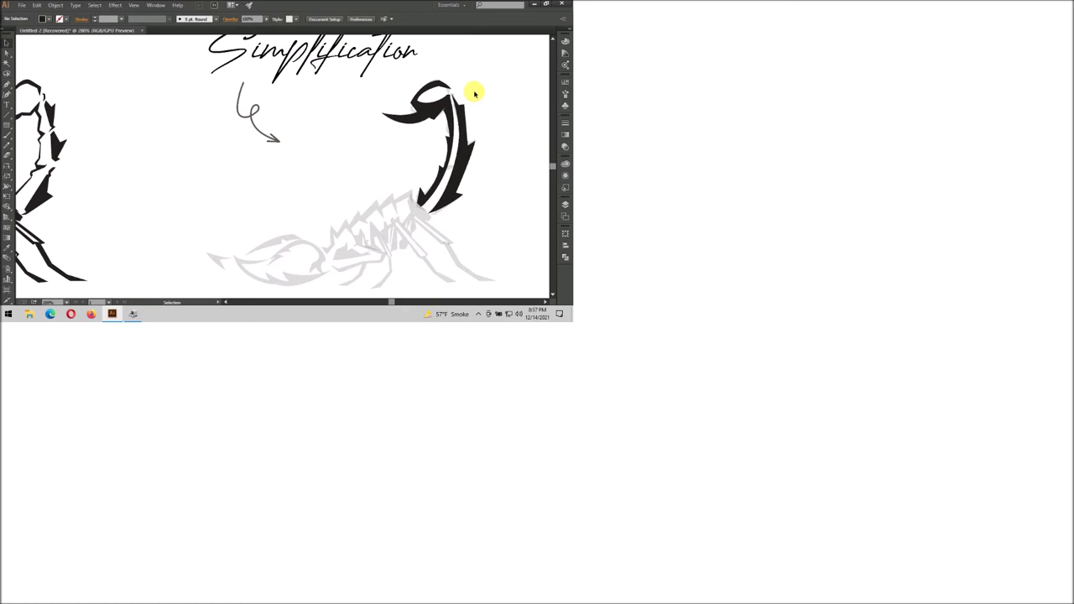
{"action": "scroll", "coordinate": [450, 99], "scroll_direction": "up", "scroll_amount": 2}
{"action": "scroll", "coordinate": [359, 103], "scroll_direction": "down", "scroll_amount": 2}
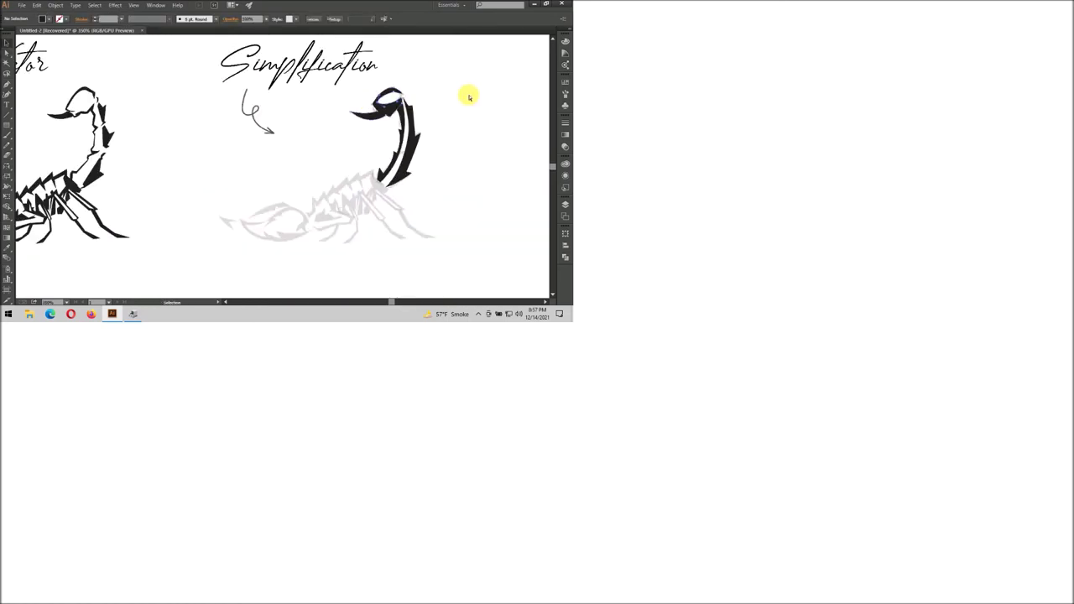
{"action": "left_click_drag", "start_coordinate": [395, 101], "coordinate": [461, 77]}
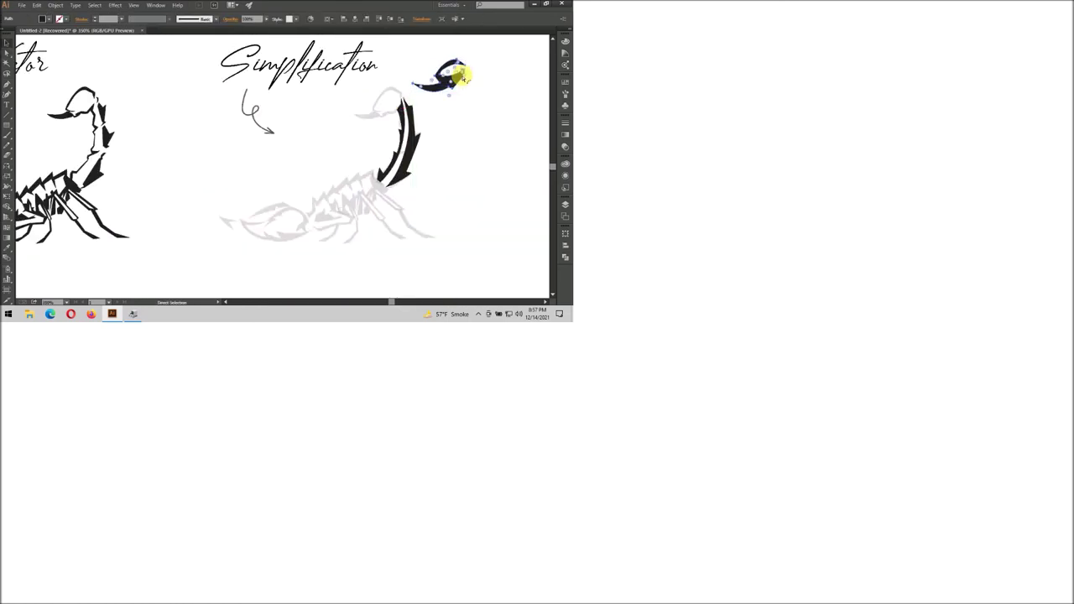
{"action": "key", "text": "ctrl+z"}
{"action": "scroll", "coordinate": [408, 100], "scroll_direction": "up", "scroll_amount": 3}
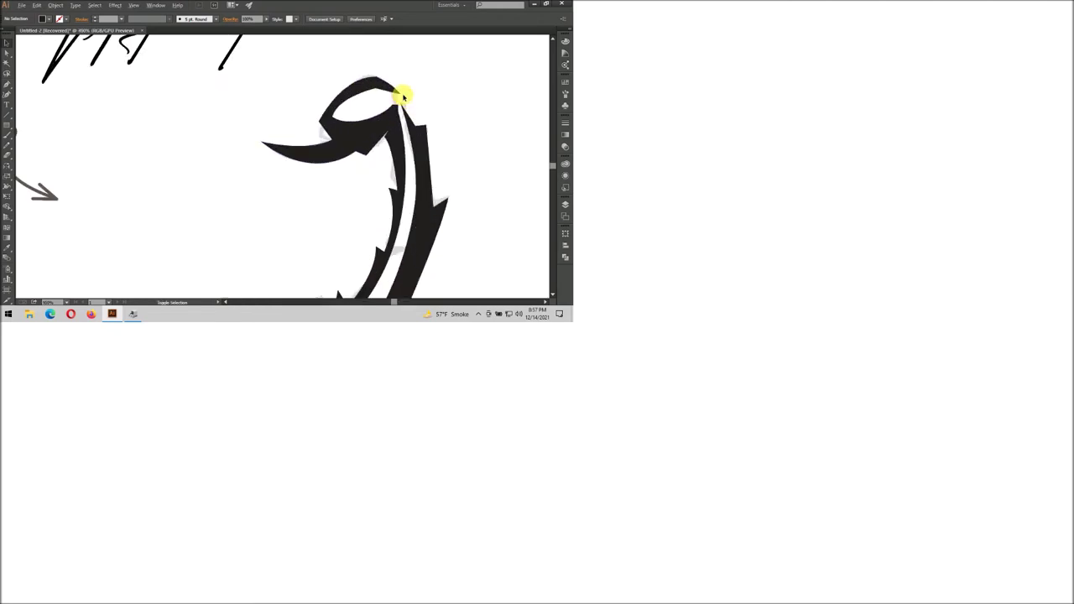
{"action": "scroll", "coordinate": [403, 98], "scroll_direction": "down", "scroll_amount": 3}
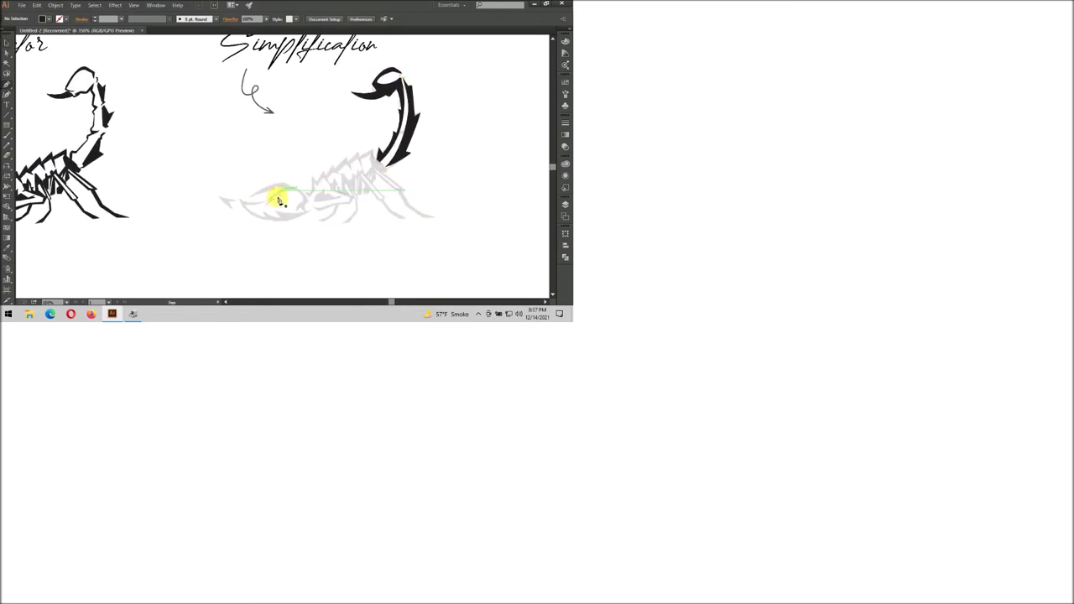
{"action": "scroll", "coordinate": [217, 210], "scroll_direction": "up", "scroll_amount": 2}
{"action": "left_click", "coordinate": [217, 210]}
Draw a closed black crescent hook over the body's left end, with a rounded hump.
{"action": "scroll", "coordinate": [240, 223], "scroll_direction": "up", "scroll_amount": 1}
{"action": "left_click_drag", "start_coordinate": [395, 230], "coordinate": [447, 183]}
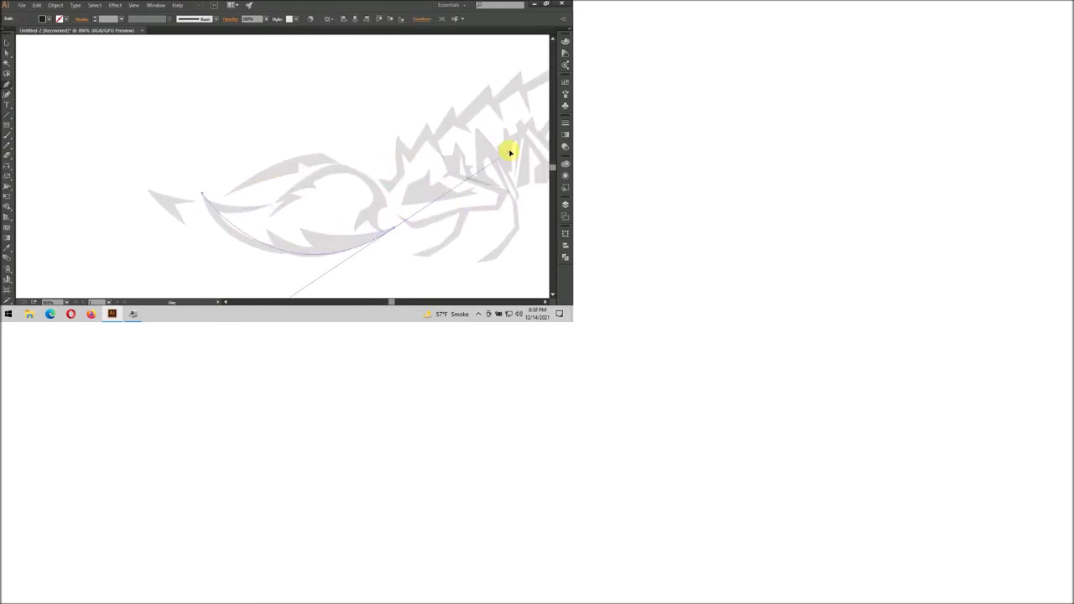
{"action": "left_click", "coordinate": [391, 204]}
{"action": "left_click_drag", "start_coordinate": [275, 200], "coordinate": [197, 254]}
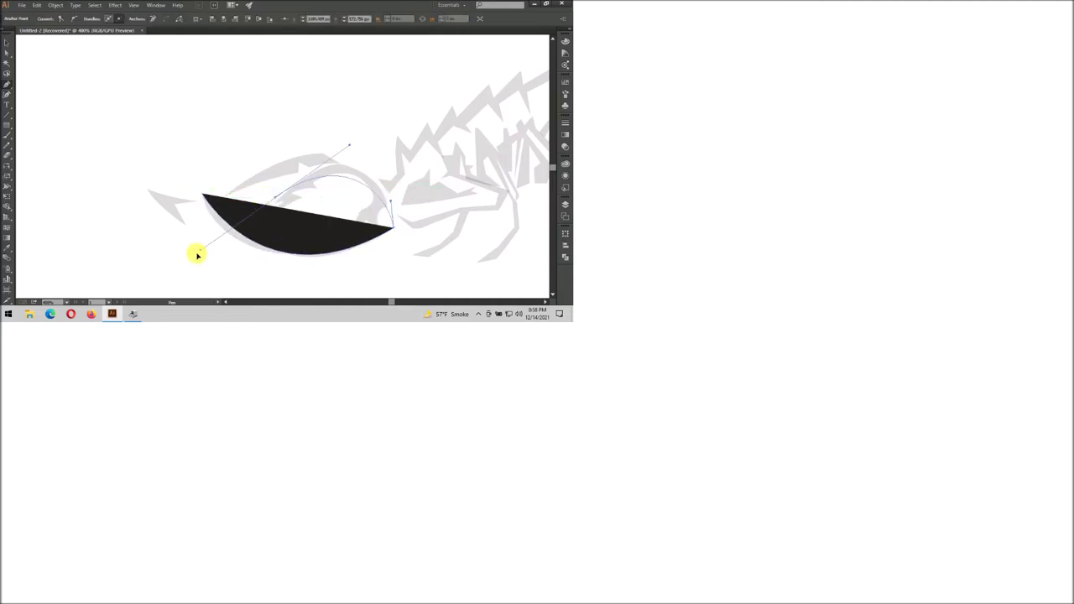
{"action": "left_click_drag", "start_coordinate": [335, 203], "coordinate": [335, 225]}
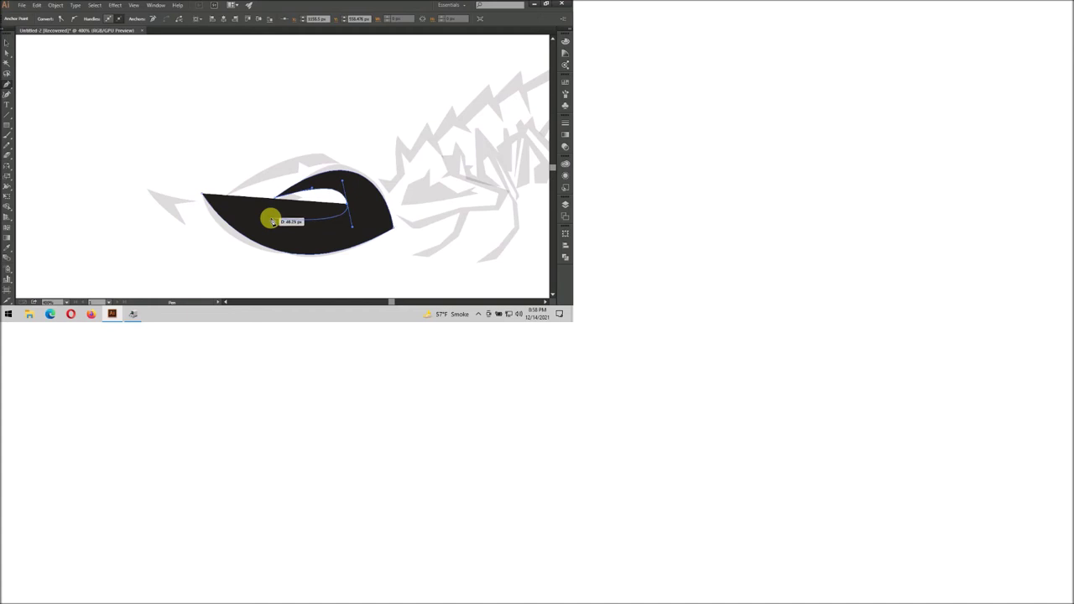
{"action": "left_click_drag", "start_coordinate": [203, 194], "coordinate": [116, 138]}
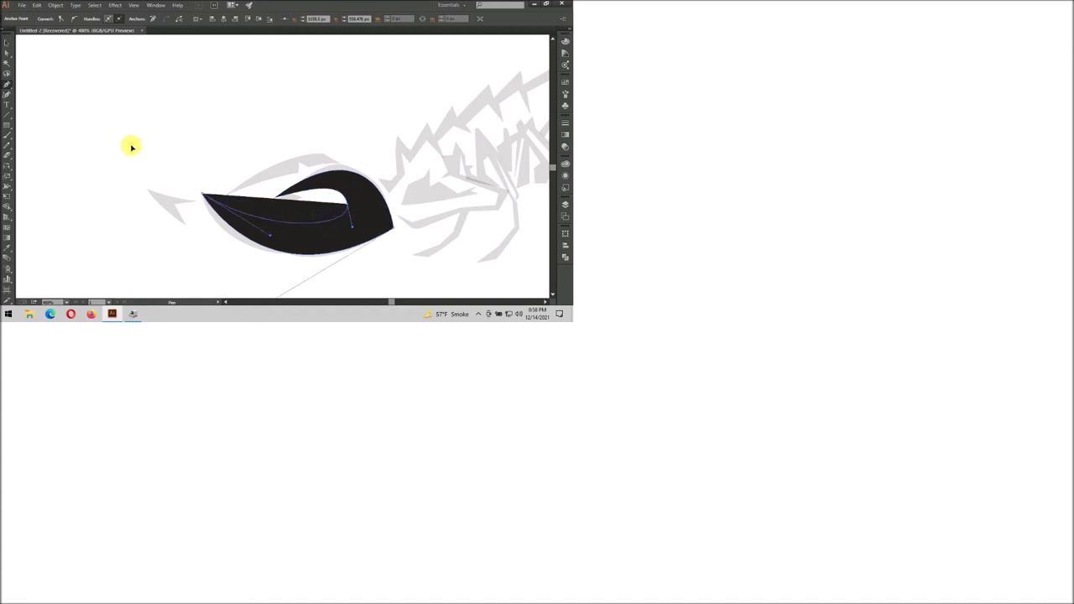
{"action": "left_click", "coordinate": [192, 115], "text": "ctrl"}
Zoom out and pan to view the whole scorpion.
{"action": "scroll", "coordinate": [192, 115], "scroll_direction": "down", "scroll_amount": 3}
{"action": "scroll", "coordinate": [233, 141], "scroll_direction": "up", "scroll_amount": 3}
{"action": "scroll", "coordinate": [233, 141], "scroll_direction": "down", "scroll_amount": 3}
{"action": "scroll", "coordinate": [251, 134], "scroll_direction": "left", "scroll_amount": 1}
{"action": "scroll", "coordinate": [293, 120], "scroll_direction": "up", "scroll_amount": 1}
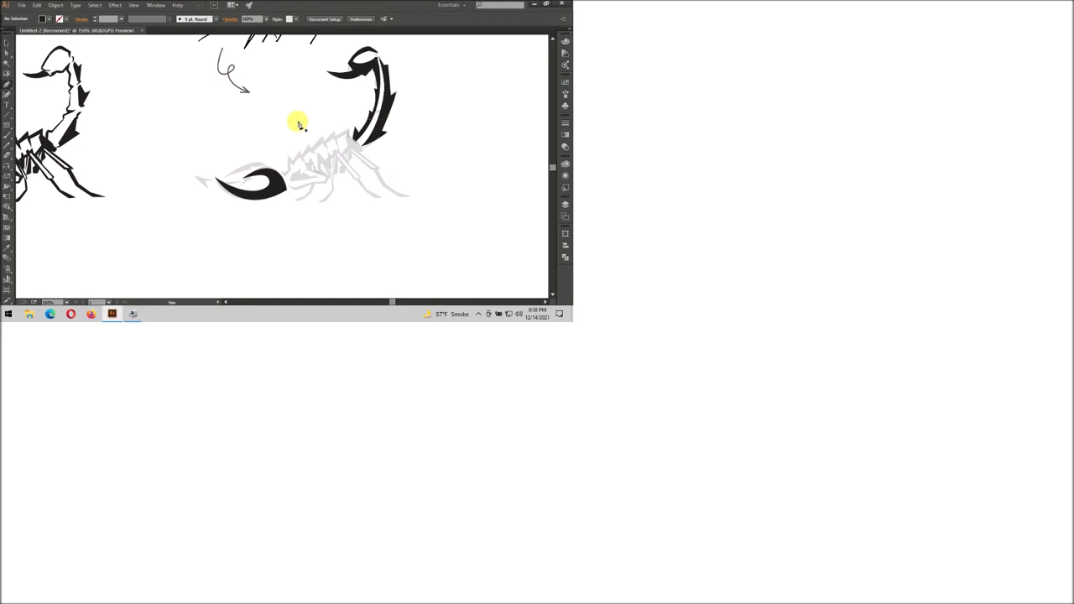
{"action": "scroll", "coordinate": [369, 147], "scroll_direction": "up", "scroll_amount": 1}
{"action": "scroll", "coordinate": [355, 159], "scroll_direction": "up", "scroll_amount": 2}
{"action": "scroll", "coordinate": [355, 173], "scroll_direction": "up", "scroll_amount": 2}
Pen-draw a closed jagged spike outline along the body's back toward the tail base.
{"action": "left_click", "coordinate": [249, 243]}
{"action": "left_click_drag", "start_coordinate": [376, 157], "coordinate": [474, 143]}
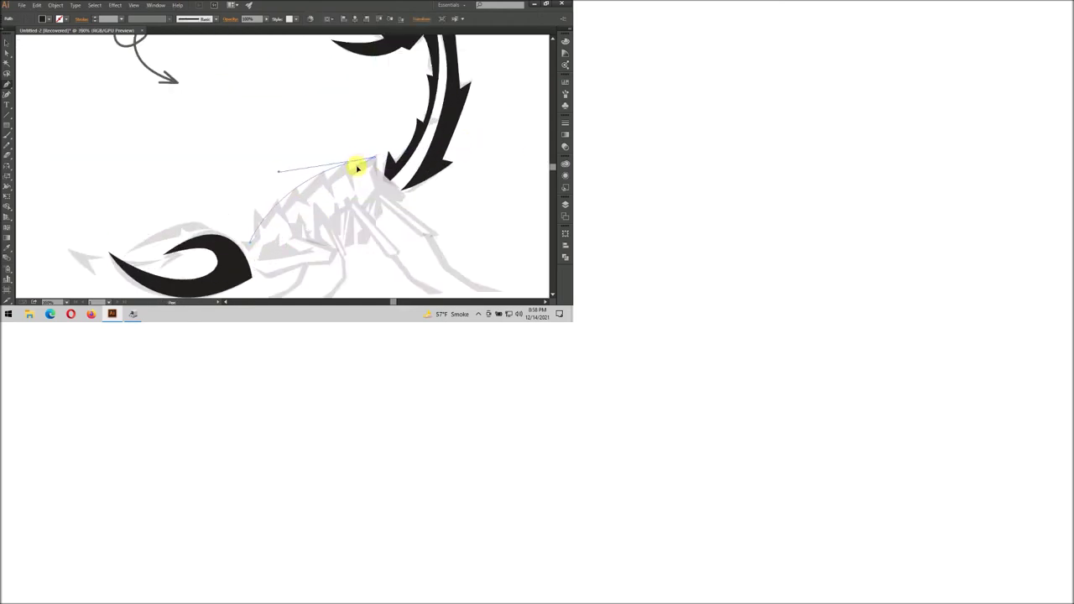
{"action": "left_click", "coordinate": [286, 182]}
{"action": "left_click", "coordinate": [287, 199]}
{"action": "left_click_drag", "start_coordinate": [378, 150], "coordinate": [433, 137]}
{"action": "left_click", "coordinate": [376, 151]}
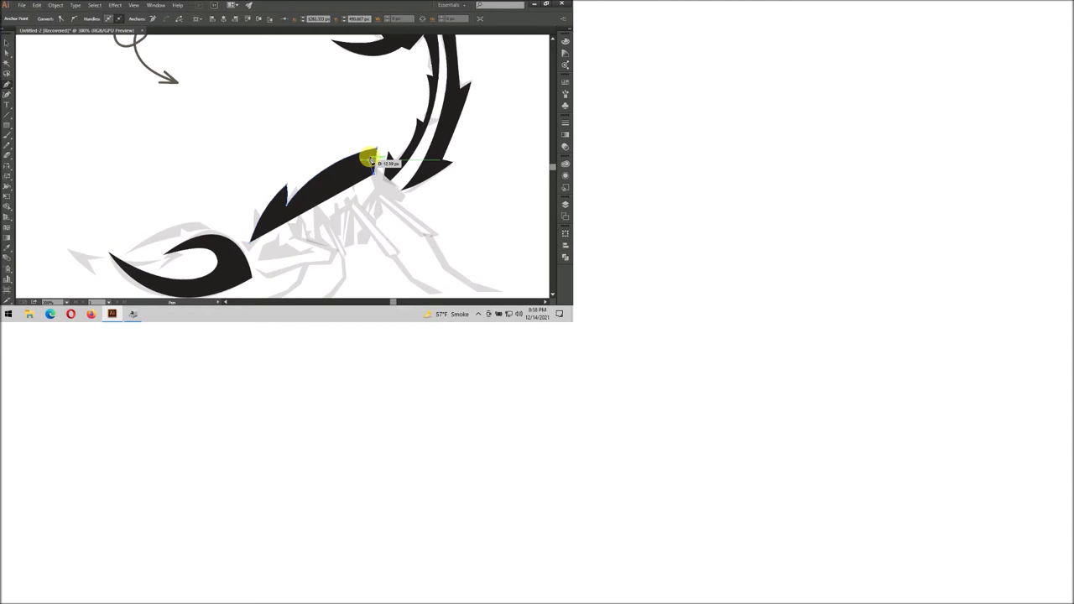
{"action": "scroll", "coordinate": [312, 196], "scroll_direction": "down", "scroll_amount": 2}
{"action": "left_click", "coordinate": [288, 194]}
{"action": "left_click_drag", "start_coordinate": [274, 199], "coordinate": [240, 210]}
Shift an anchor near the spike's top and cut a notch into its lower edge.
{"action": "left_click_drag", "start_coordinate": [372, 115], "coordinate": [367, 134]}
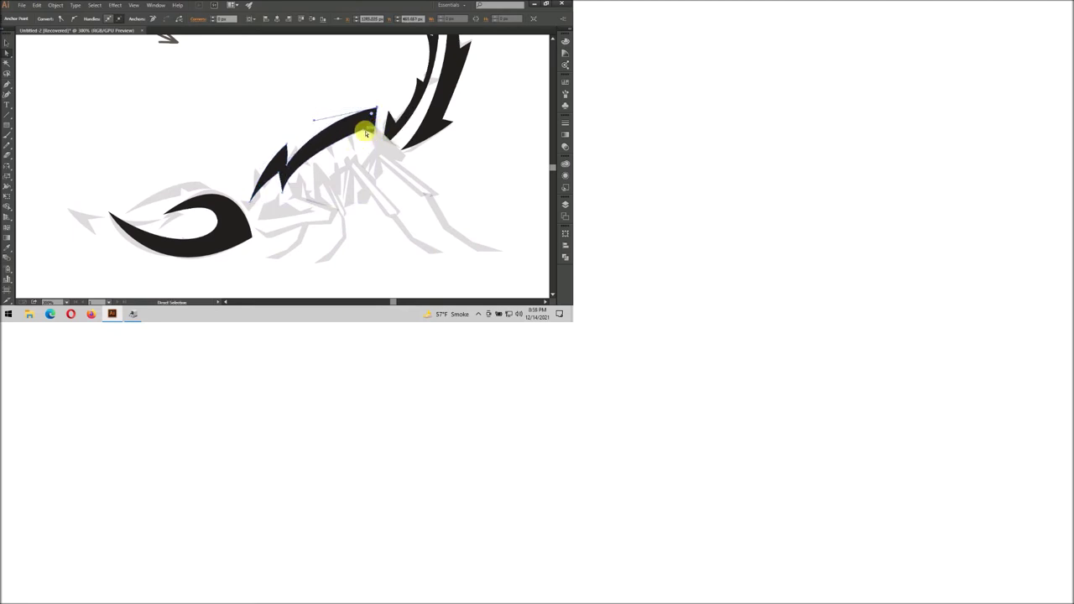
{"action": "left_click_drag", "start_coordinate": [282, 179], "coordinate": [279, 176]}
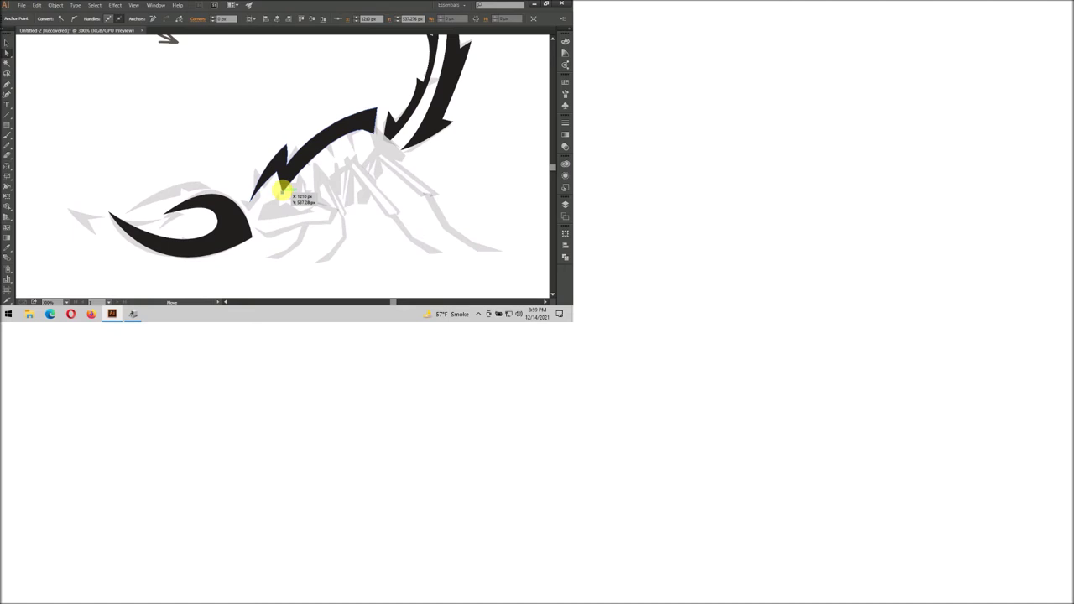
{"action": "left_click", "coordinate": [311, 209]}
Pen-draw a curved black body shape below the back spike.
{"action": "scroll", "coordinate": [378, 164], "scroll_direction": "down", "scroll_amount": 2}
{"action": "scroll", "coordinate": [338, 186], "scroll_direction": "up", "scroll_amount": 1}
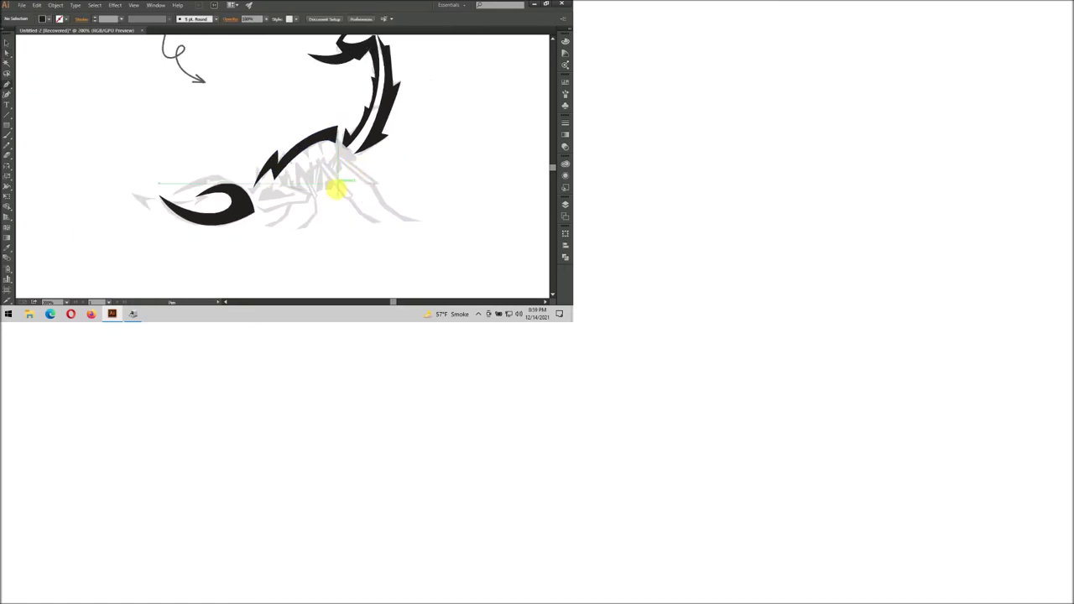
{"action": "scroll", "coordinate": [363, 167], "scroll_direction": "up", "scroll_amount": 1}
{"action": "left_click_drag", "start_coordinate": [356, 161], "coordinate": [320, 208]}
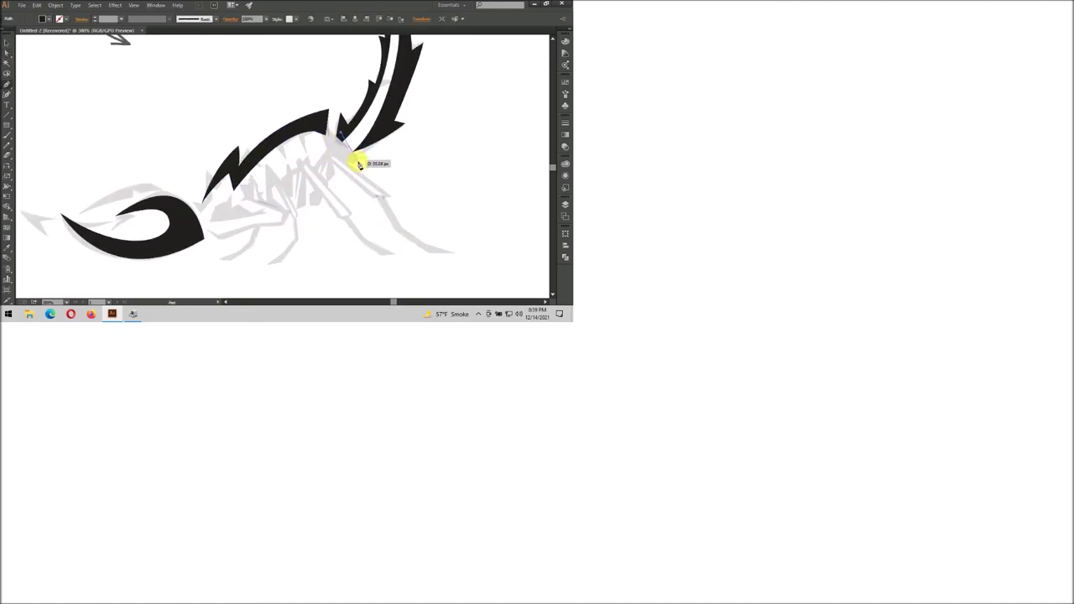
{"action": "left_click_drag", "start_coordinate": [201, 228], "coordinate": [307, 157]}
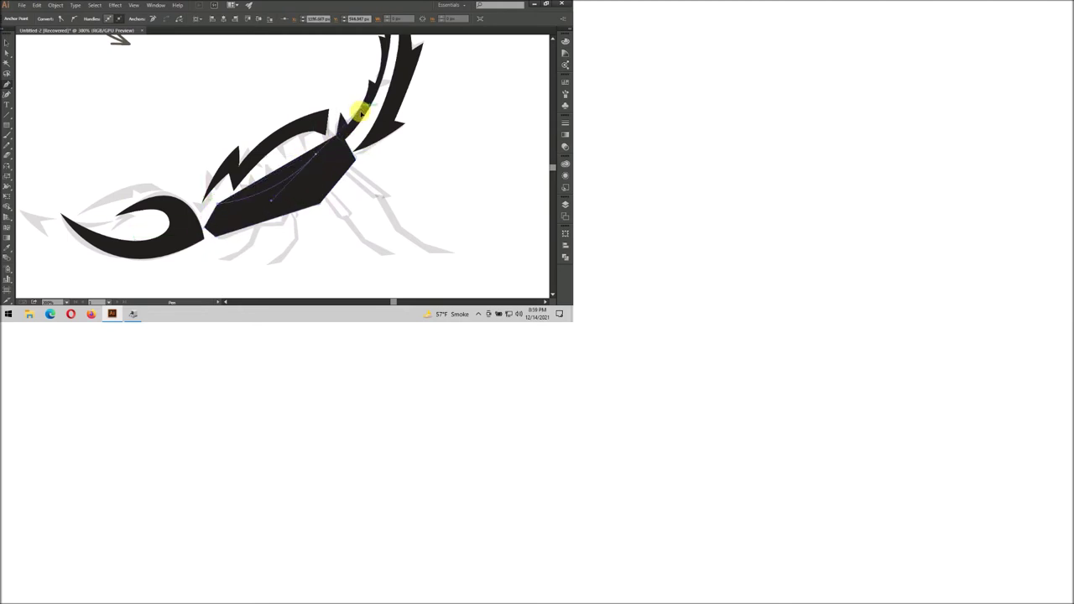
{"action": "left_click_drag", "start_coordinate": [312, 157], "coordinate": [340, 132]}
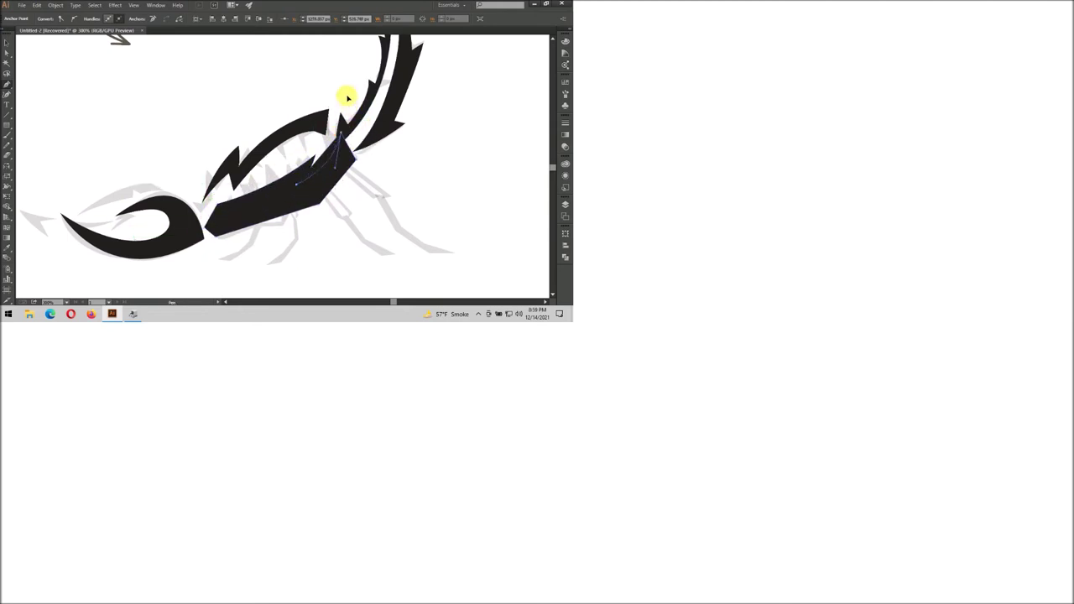
Drag the body shape's anchors to follow the traced midsection.
{"action": "scroll", "coordinate": [307, 198], "scroll_direction": "down", "scroll_amount": 3}
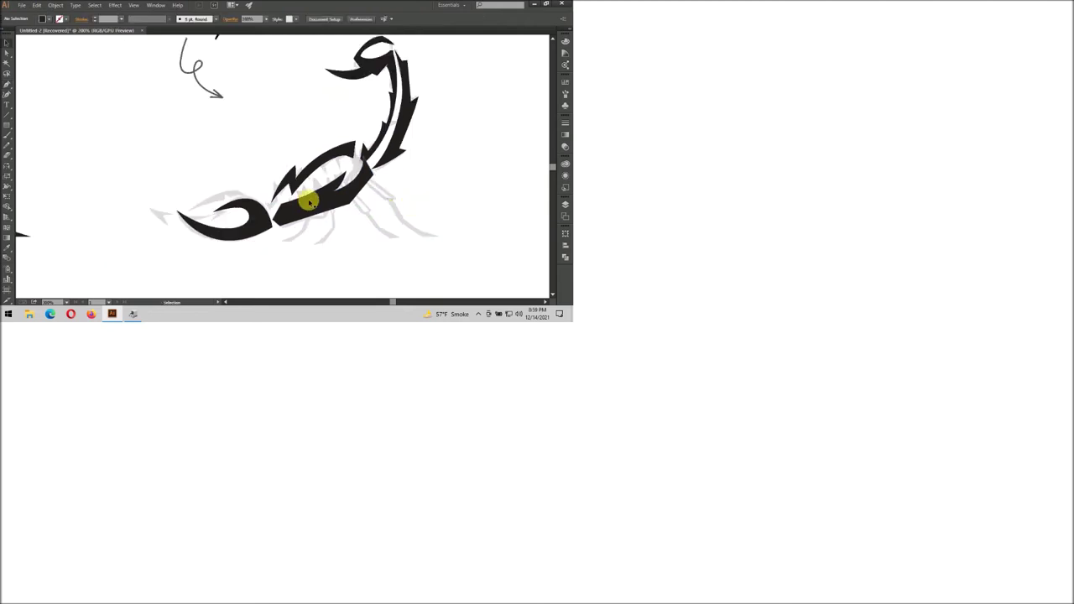
{"action": "scroll", "coordinate": [335, 185], "scroll_direction": "up", "scroll_amount": 3}
{"action": "left_click_drag", "start_coordinate": [335, 184], "coordinate": [298, 211]}
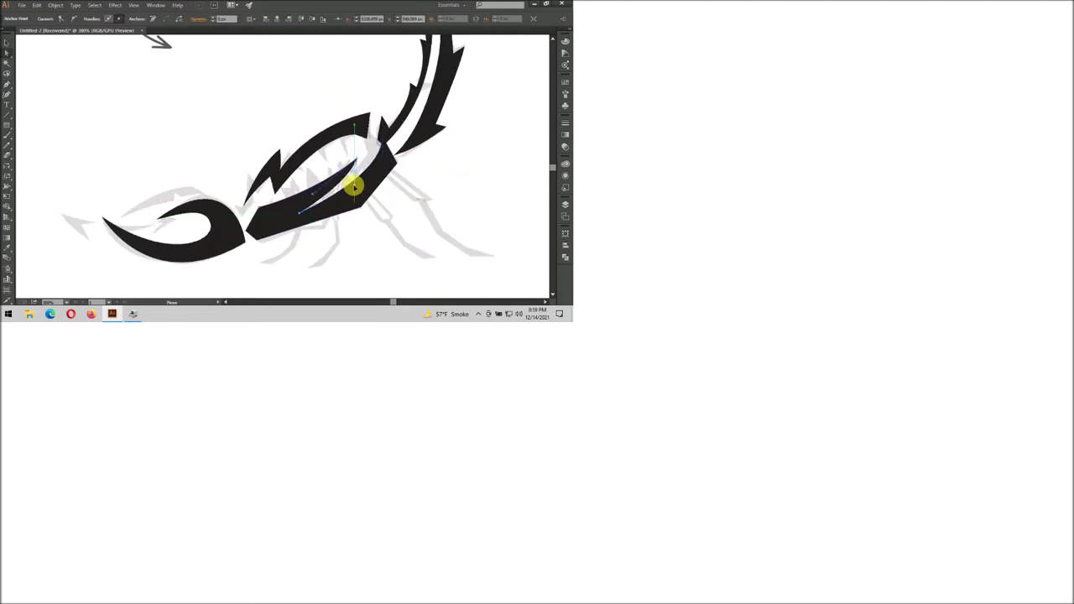
{"action": "left_click_drag", "start_coordinate": [295, 215], "coordinate": [297, 211]}
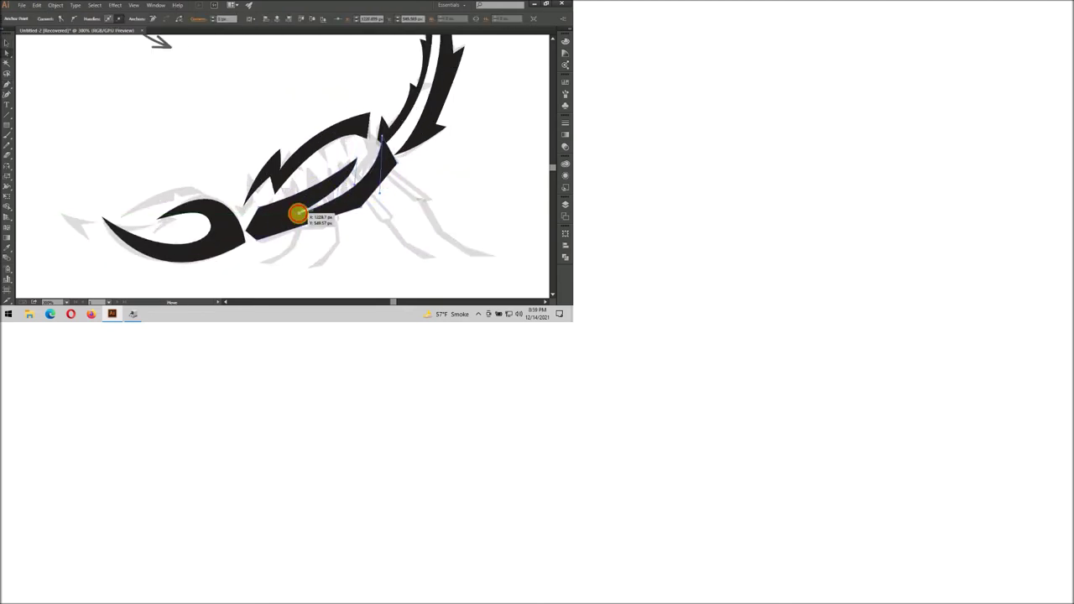
{"action": "left_click", "coordinate": [410, 248]}
{"action": "scroll", "coordinate": [405, 250], "scroll_direction": "down", "scroll_amount": 3}
{"action": "scroll", "coordinate": [428, 218], "scroll_direction": "up", "scroll_amount": 2}
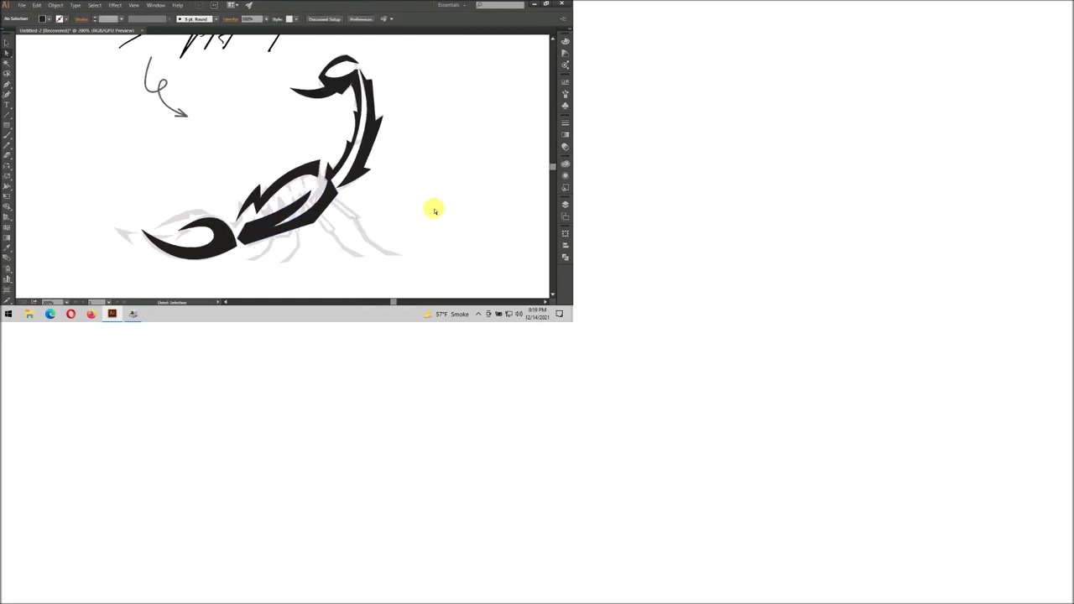
{"action": "scroll", "coordinate": [394, 211], "scroll_direction": "down", "scroll_amount": 3}
{"action": "scroll", "coordinate": [373, 200], "scroll_direction": "up", "scroll_amount": 3}
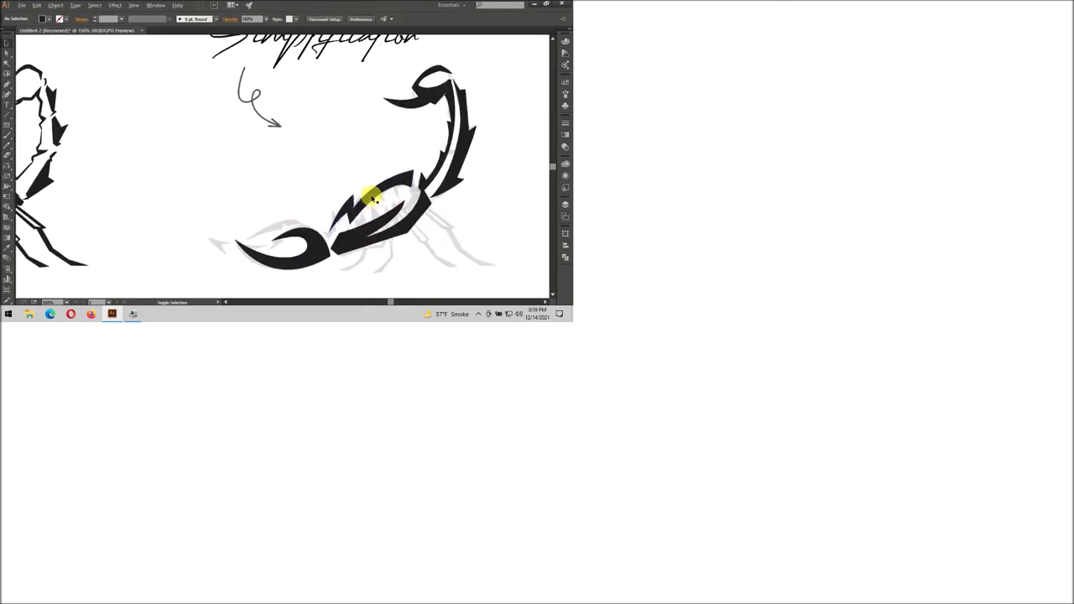
Shift the jagged back spike up and left, then start a new body piece.
{"action": "key", "text": "v"}
{"action": "left_click_drag", "start_coordinate": [375, 209], "coordinate": [327, 188]}
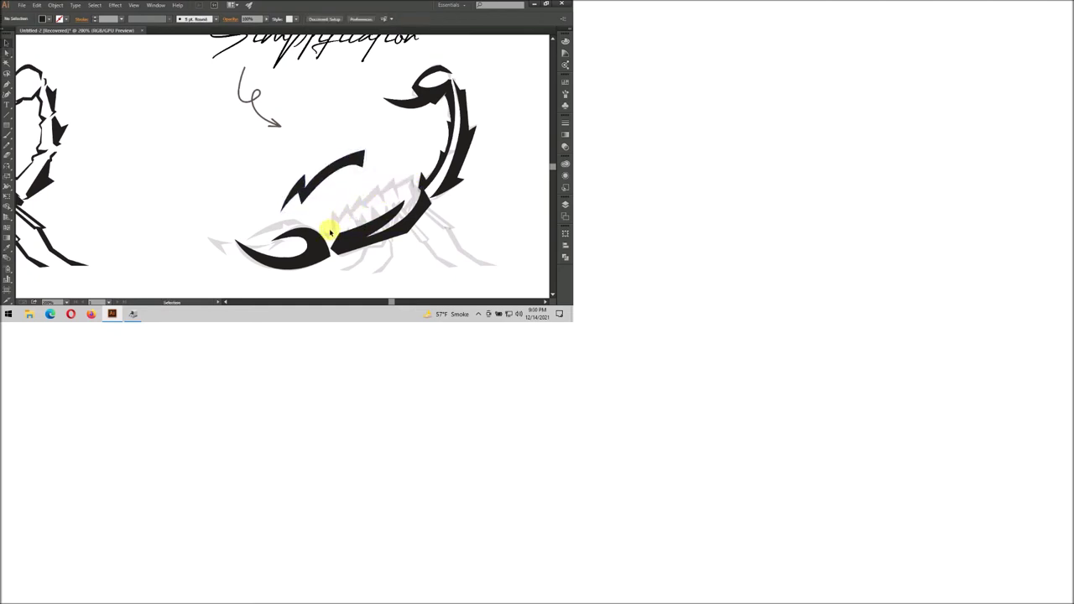
{"action": "left_click", "coordinate": [328, 234]}
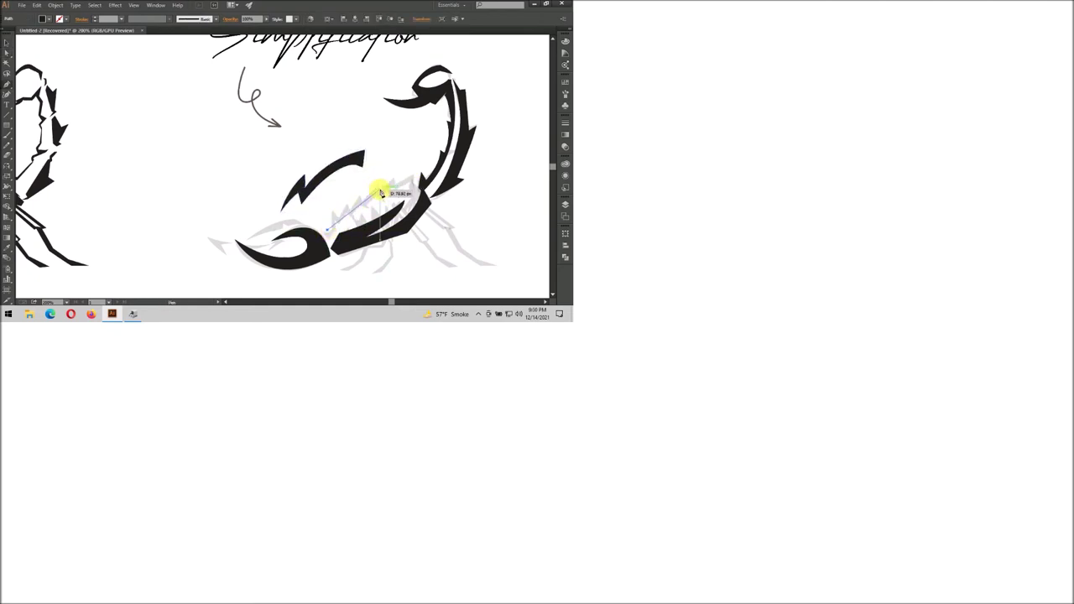
Outline the body piece up to the tail joint and close it.
{"action": "left_click", "coordinate": [385, 187]}
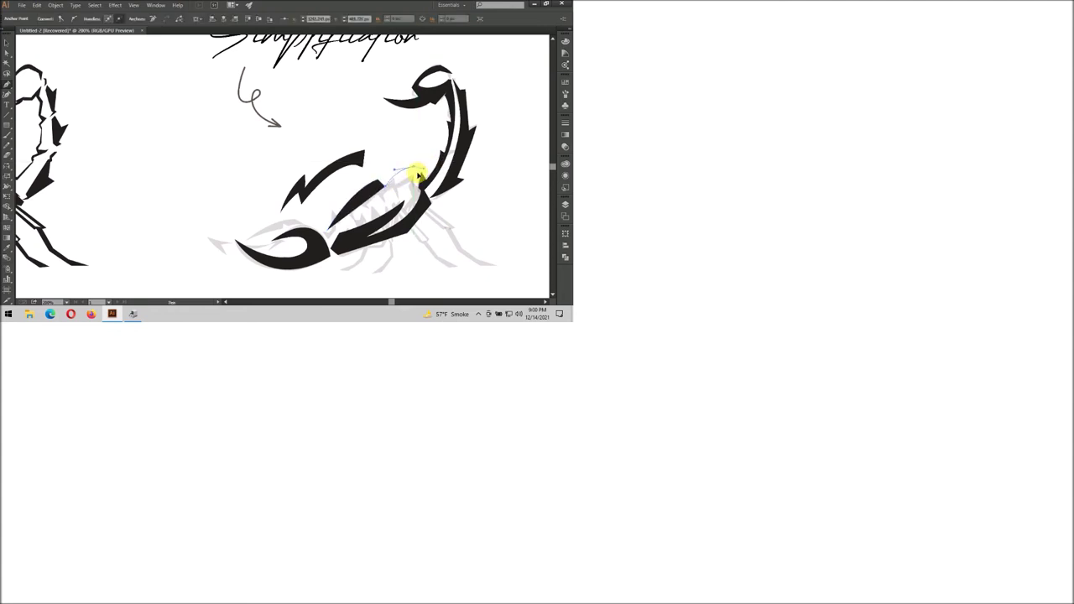
{"action": "left_click", "coordinate": [412, 176]}
{"action": "left_click", "coordinate": [391, 204]}
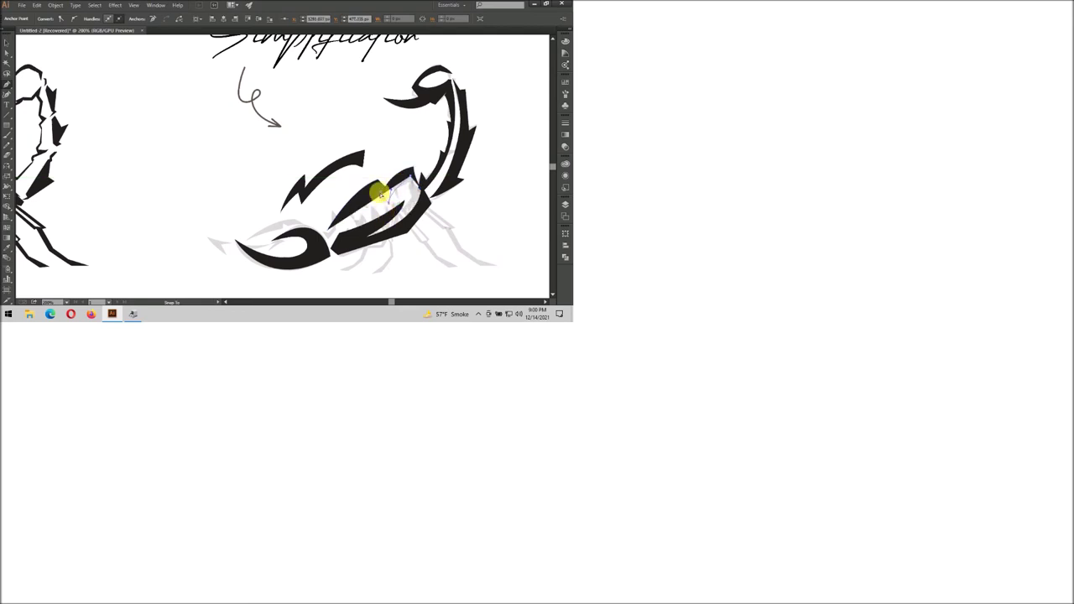
{"action": "left_click", "coordinate": [307, 249]}
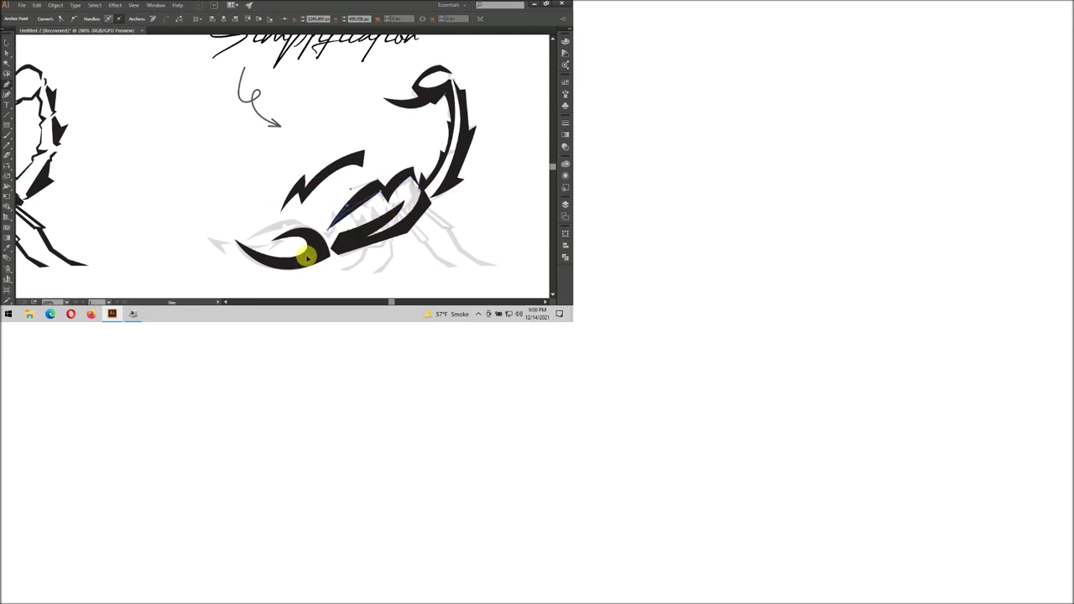
{"action": "key", "text": "ctrl+1"}
{"action": "scroll", "coordinate": [380, 227], "scroll_direction": "up", "scroll_amount": 2}
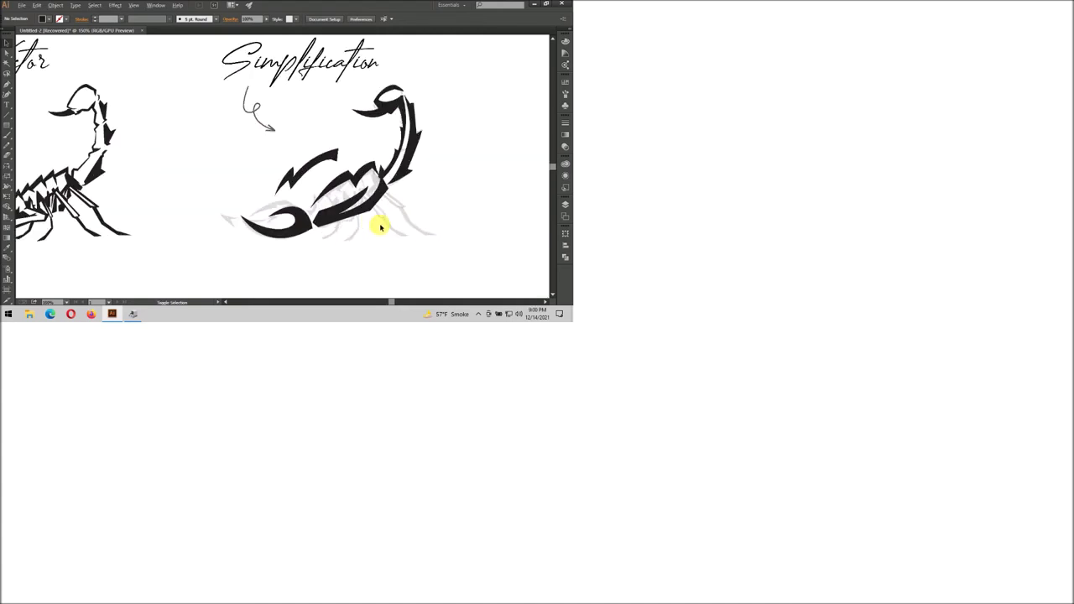
{"action": "scroll", "coordinate": [380, 227], "scroll_direction": "down", "scroll_amount": 2}
{"action": "key", "text": "a"}
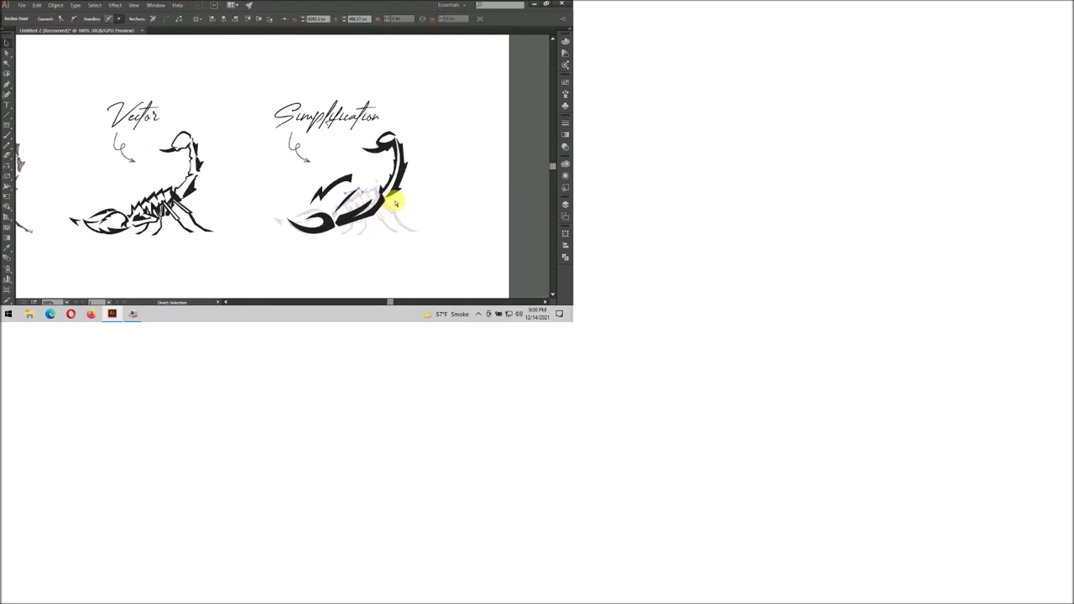
Raise the spike's top anchors and bend its top curve upward into a smoother arch.
{"action": "scroll", "coordinate": [361, 247], "scroll_direction": "up", "scroll_amount": 3}
{"action": "scroll", "coordinate": [335, 163], "scroll_direction": "up", "scroll_amount": 3}
{"action": "left_click_drag", "start_coordinate": [323, 154], "coordinate": [327, 130]}
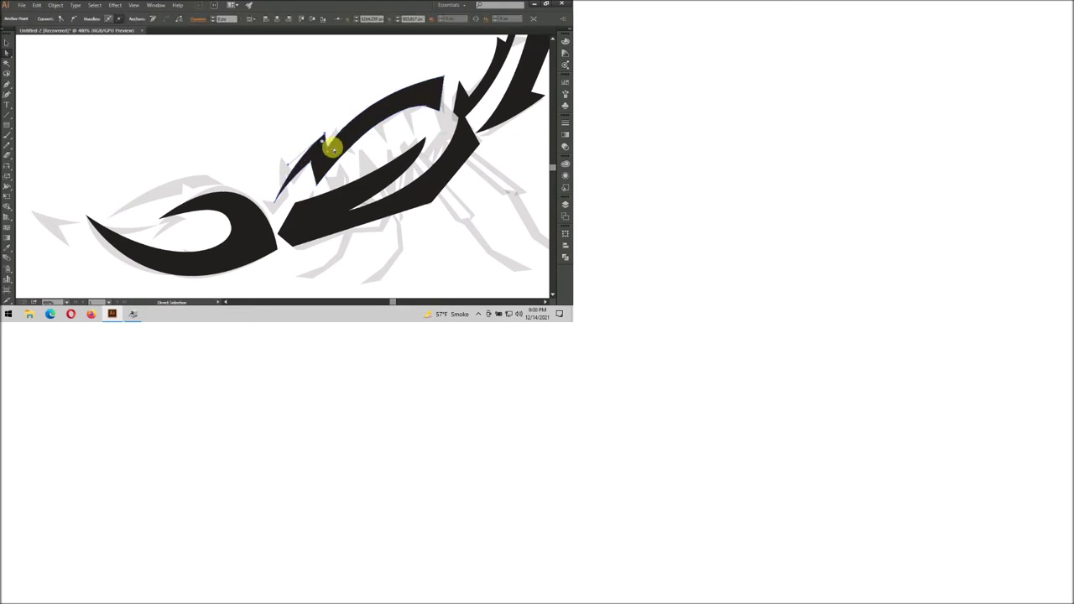
{"action": "left_click_drag", "start_coordinate": [325, 130], "coordinate": [353, 128]}
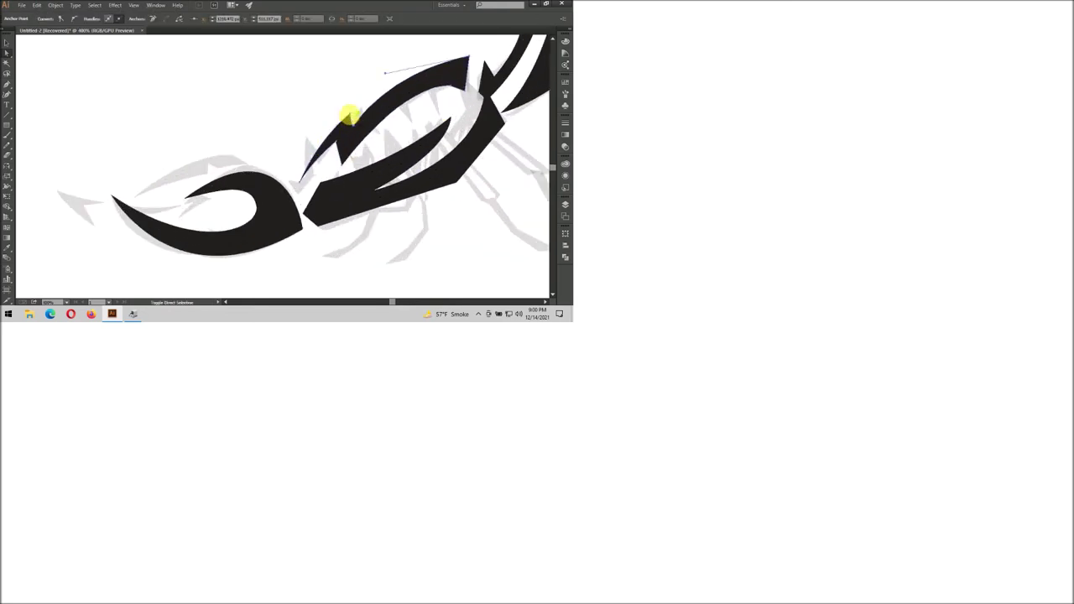
{"action": "scroll", "coordinate": [356, 113], "scroll_direction": "down", "scroll_amount": 1}
{"action": "left_click_drag", "start_coordinate": [366, 84], "coordinate": [401, 66]}
{"action": "scroll", "coordinate": [400, 66], "scroll_direction": "down", "scroll_amount": 1}
{"action": "scroll", "coordinate": [473, 136], "scroll_direction": "up", "scroll_amount": 2}
{"action": "scroll", "coordinate": [450, 154], "scroll_direction": "up", "scroll_amount": 2}
{"action": "scroll", "coordinate": [432, 176], "scroll_direction": "up", "scroll_amount": 2}
Trace and close the first black leg spike with the Pen tool over the grey sketch.
{"action": "left_click", "coordinate": [428, 151]}
{"action": "left_click", "coordinate": [492, 215]}
{"action": "scroll", "coordinate": [408, 184], "scroll_direction": "up", "scroll_amount": 1}
{"action": "left_click", "coordinate": [403, 180]}
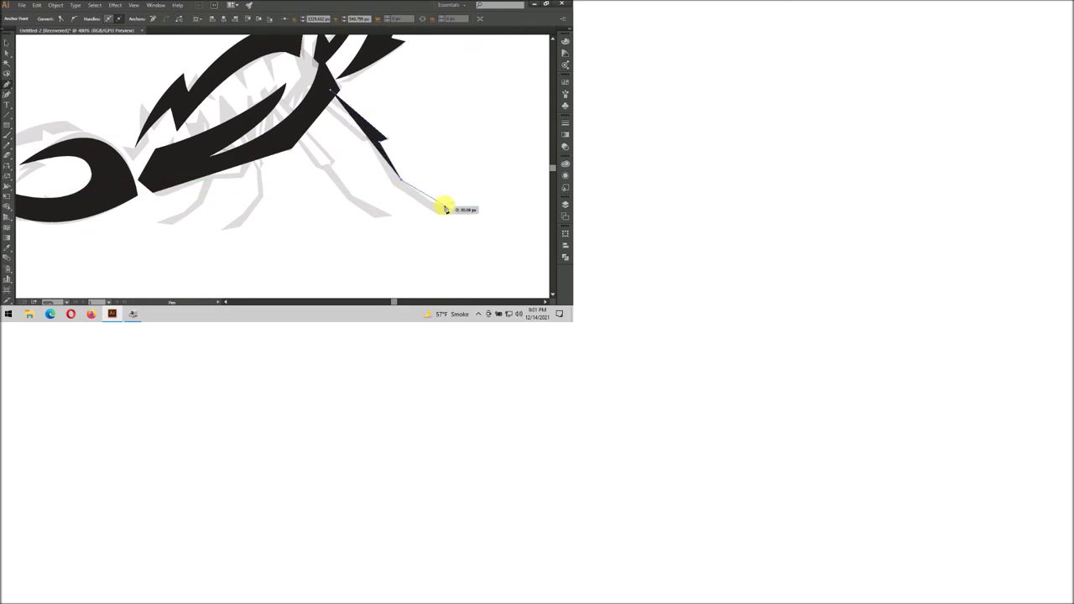
{"action": "left_click", "coordinate": [472, 213]}
{"action": "left_click", "coordinate": [428, 213]}
{"action": "left_click", "coordinate": [395, 183]}
{"action": "left_click", "coordinate": [370, 142]}
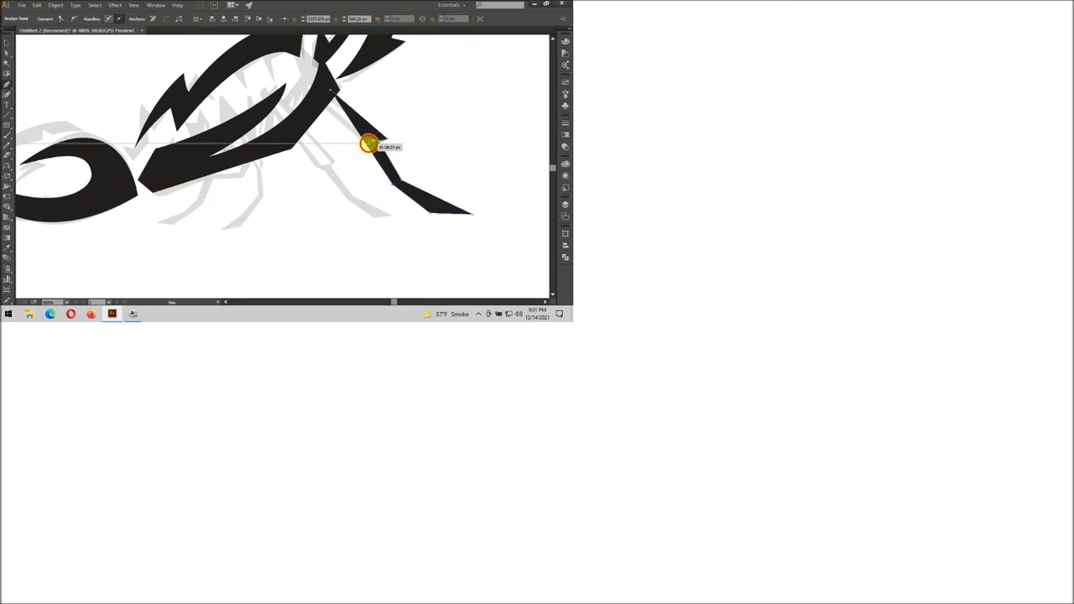
{"action": "left_click", "coordinate": [330, 87]}
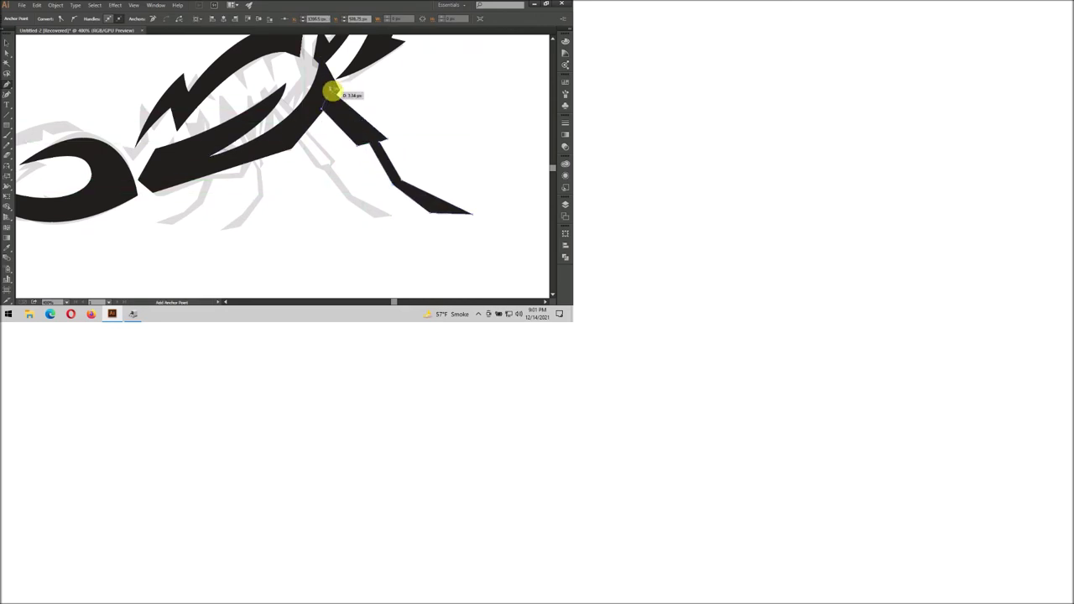
{"action": "left_click", "coordinate": [289, 134]}
{"action": "left_click", "coordinate": [390, 216]}
{"action": "left_click", "coordinate": [355, 216]}
Draw two more narrow black leg shapes beside the first, closing each path.
{"action": "left_click", "coordinate": [317, 168]}
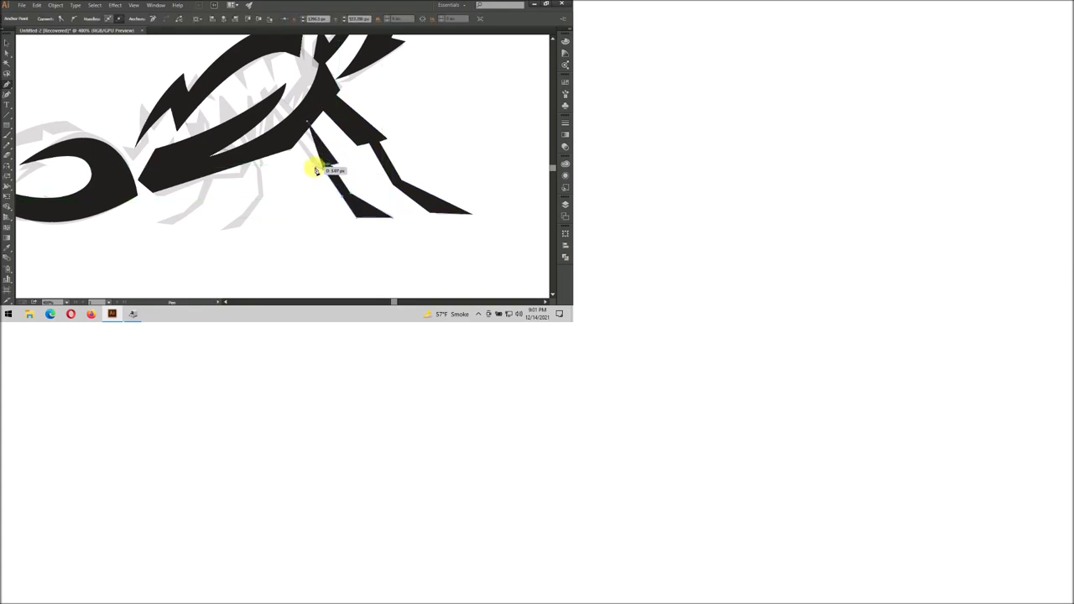
{"action": "left_click", "coordinate": [306, 121]}
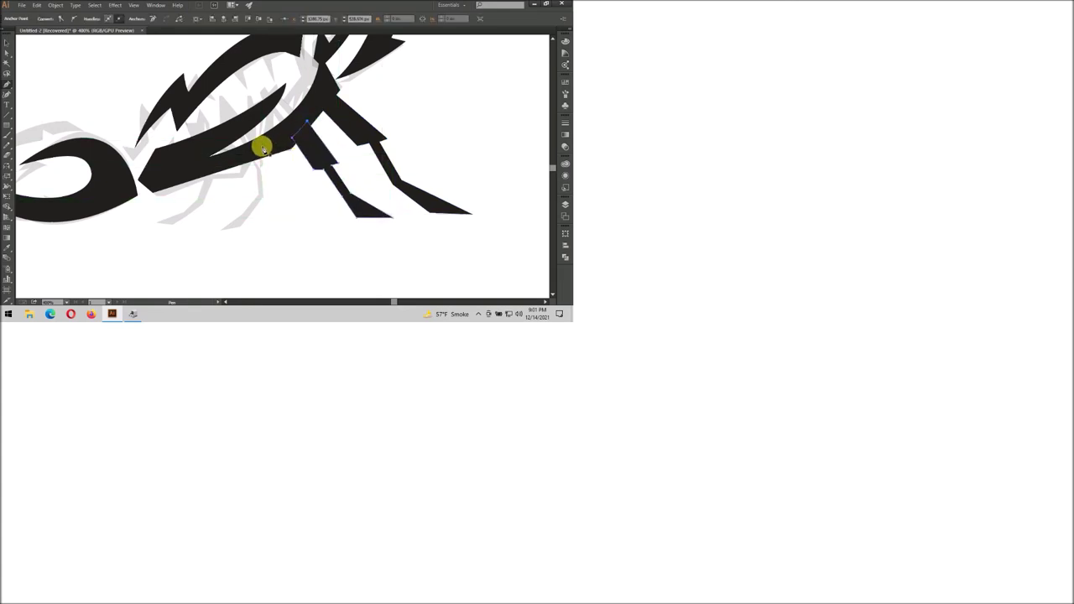
{"action": "left_click", "coordinate": [262, 148]}
{"action": "left_click", "coordinate": [265, 195]}
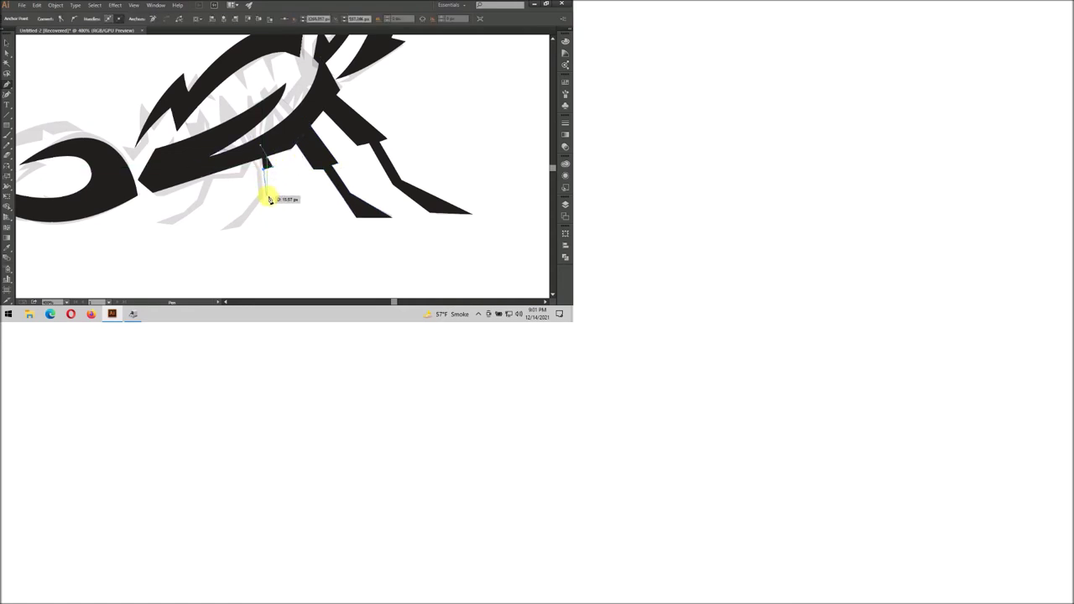
{"action": "left_click", "coordinate": [220, 226]}
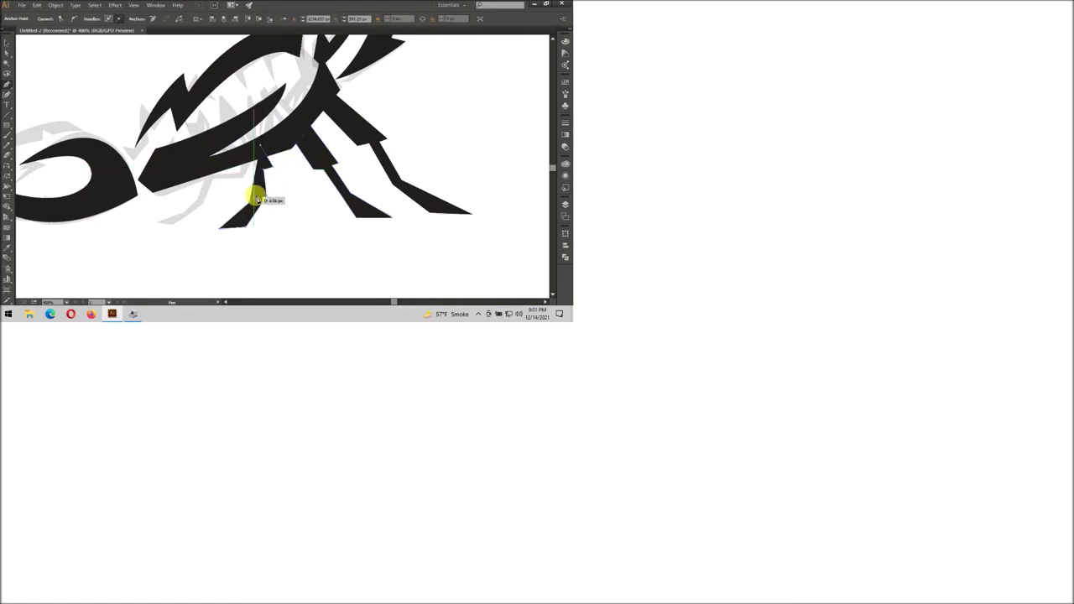
{"action": "left_click", "coordinate": [256, 167]}
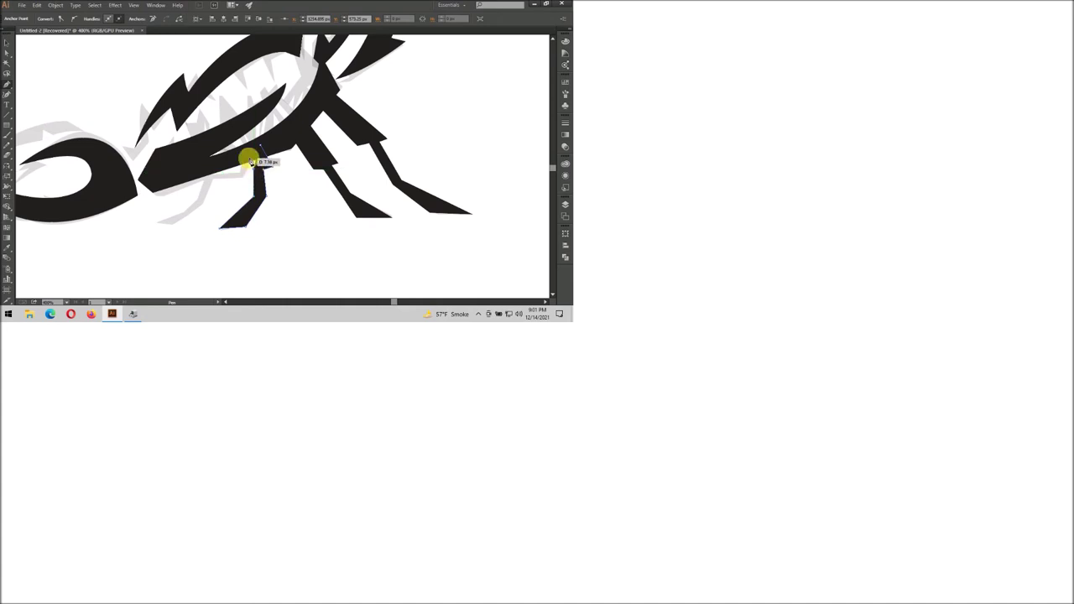
{"action": "left_click", "coordinate": [261, 147]}
Draw the down-left front leg spike and pull its tip anchor further left.
{"action": "left_click", "coordinate": [221, 160]}
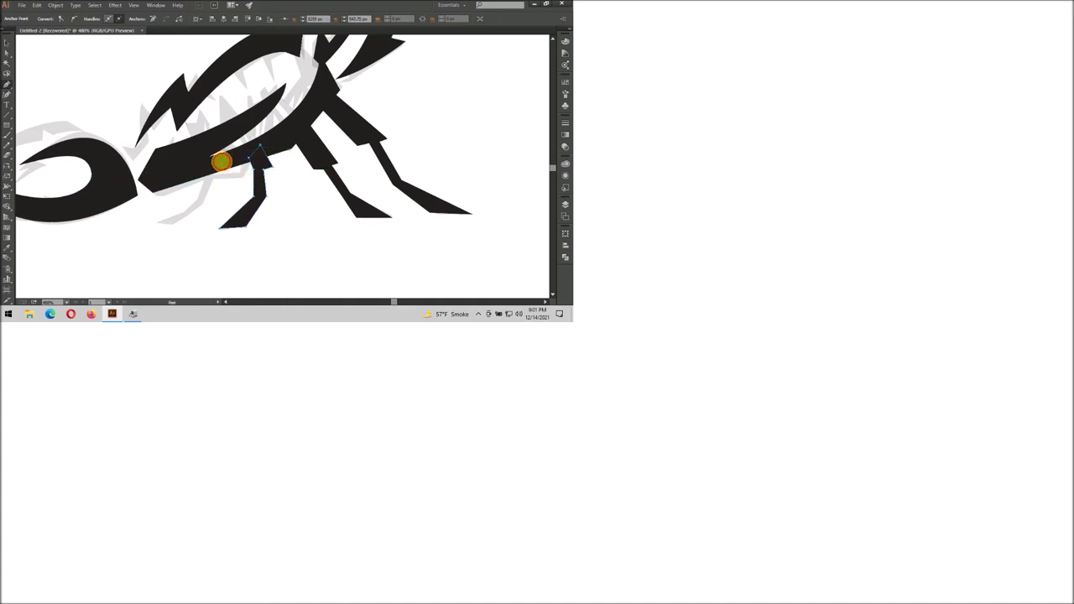
{"action": "left_click", "coordinate": [156, 222]}
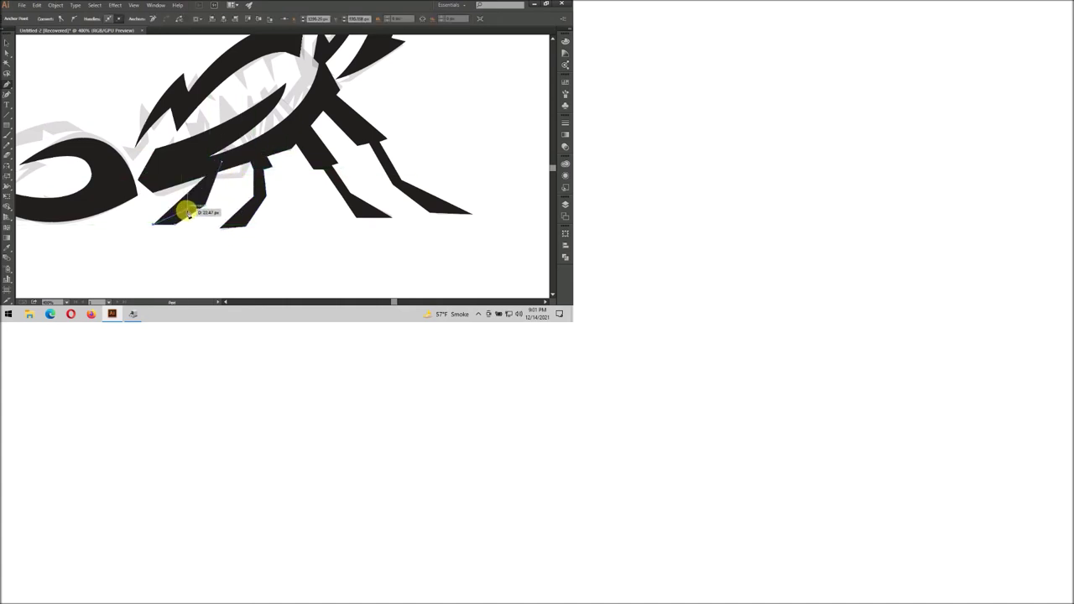
{"action": "left_click", "coordinate": [220, 161]}
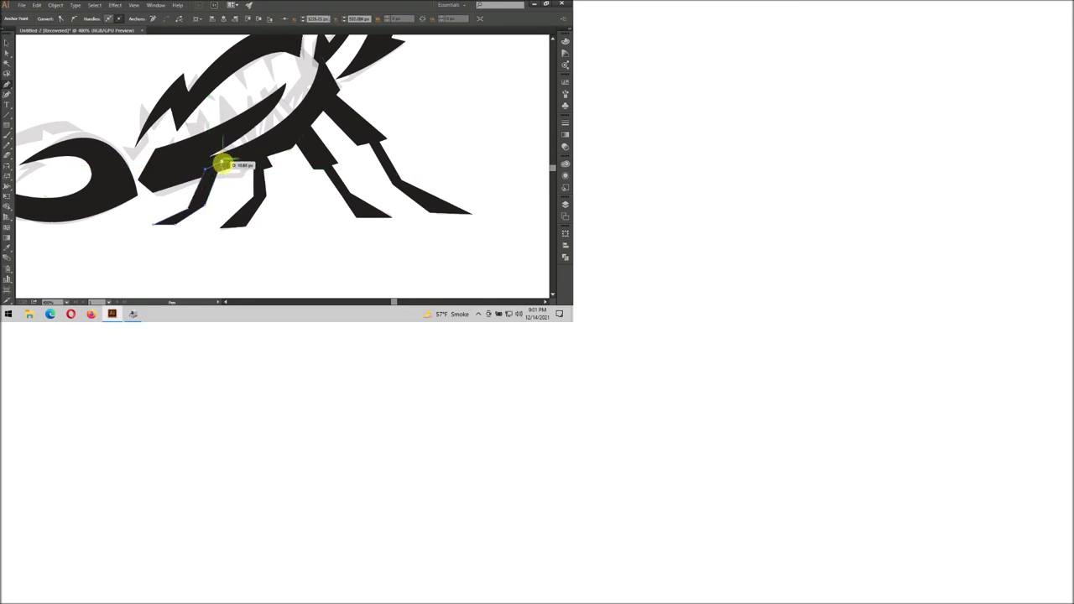
{"action": "key", "text": "a"}
{"action": "left_click_drag", "start_coordinate": [156, 222], "coordinate": [146, 225]}
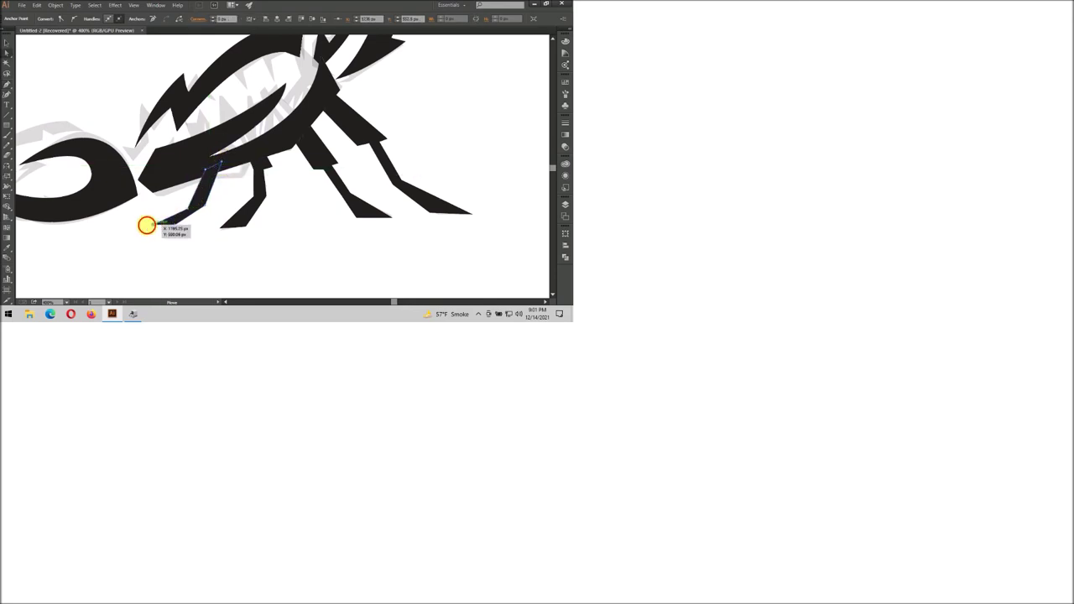
{"action": "left_click", "coordinate": [203, 218]}
{"action": "scroll", "coordinate": [249, 183], "scroll_direction": "down", "scroll_amount": 2}
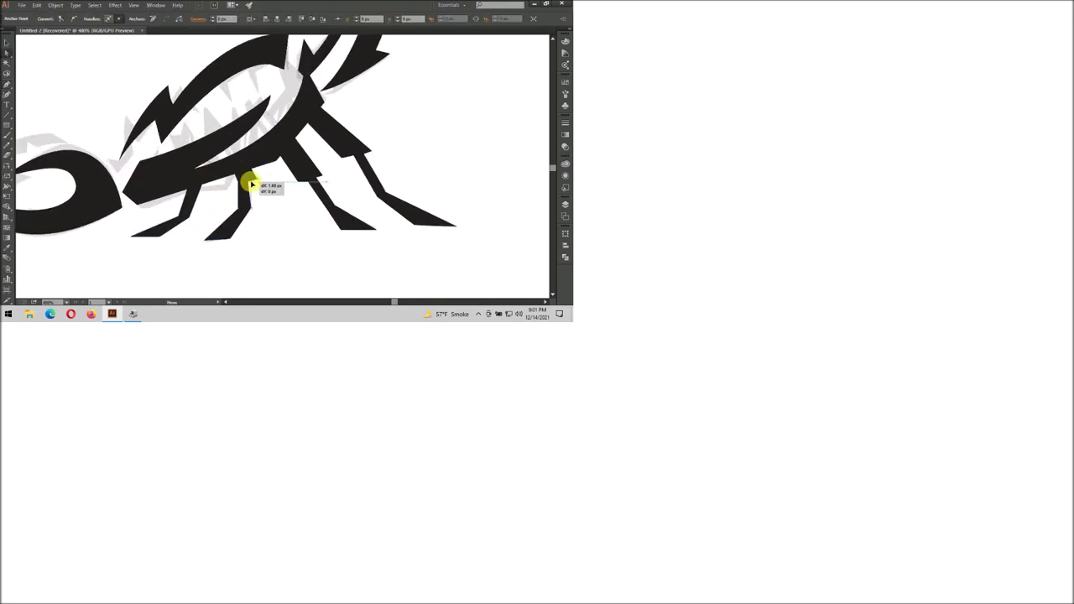
Nudge a leg anchor into place and move the old black tail curl down.
{"action": "scroll", "coordinate": [247, 175], "scroll_direction": "down", "scroll_amount": 3}
{"action": "scroll", "coordinate": [244, 210], "scroll_direction": "up", "scroll_amount": 5}
{"action": "left_click_drag", "start_coordinate": [232, 204], "coordinate": [210, 222]}
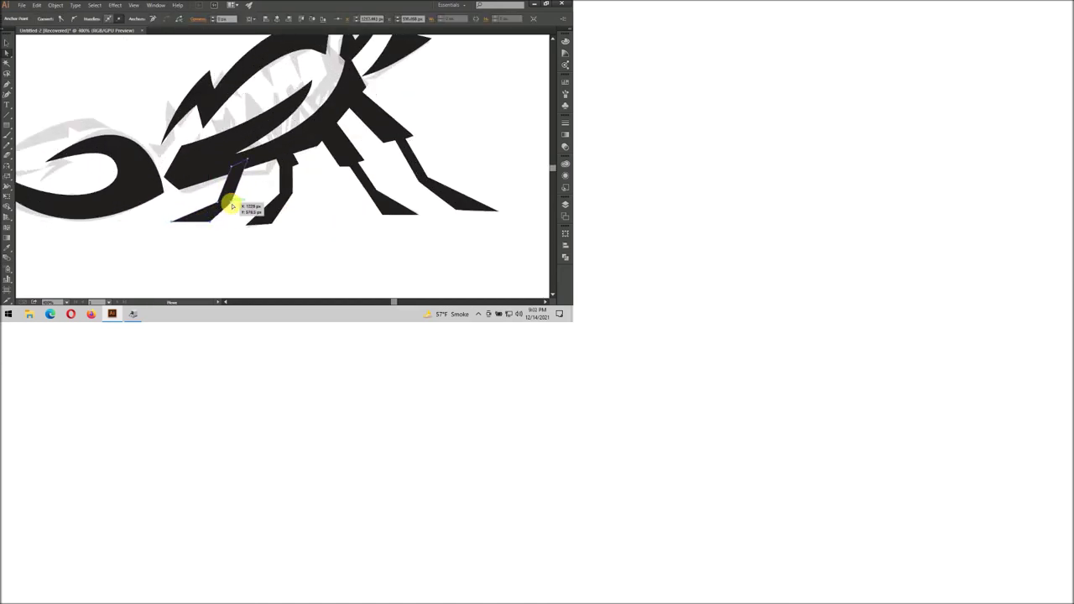
{"action": "scroll", "coordinate": [240, 246], "scroll_direction": "down", "scroll_amount": 2}
{"action": "scroll", "coordinate": [299, 247], "scroll_direction": "down", "scroll_amount": 2}
{"action": "scroll", "coordinate": [311, 252], "scroll_direction": "down", "scroll_amount": 2}
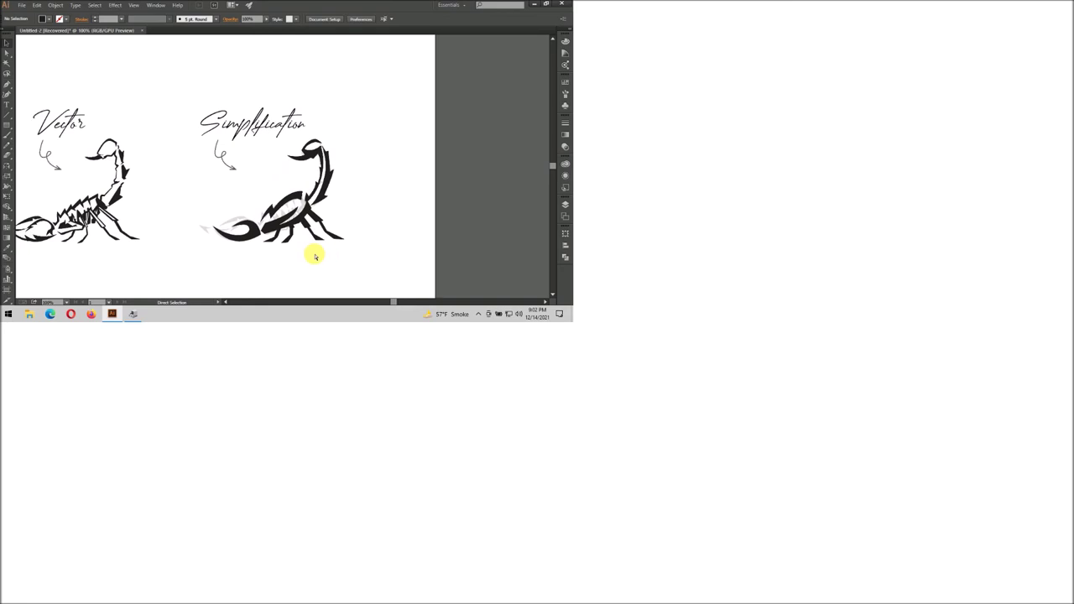
{"action": "scroll", "coordinate": [240, 244], "scroll_direction": "up", "scroll_amount": 2}
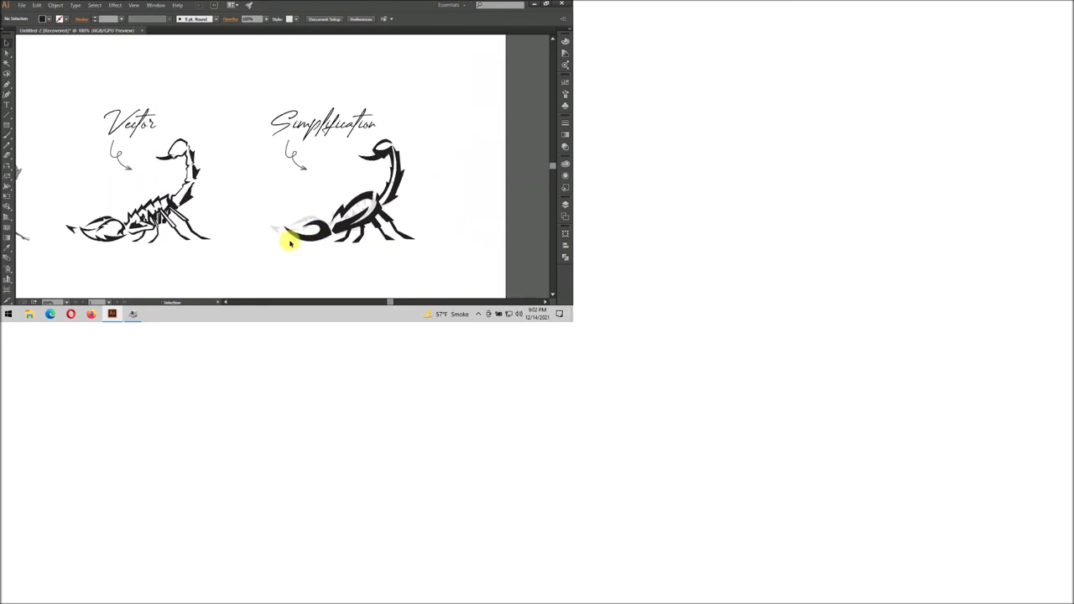
{"action": "left_click_drag", "start_coordinate": [283, 240], "coordinate": [288, 271]}
Trace the new curved tail outline along its lower and upper edges.
{"action": "scroll", "coordinate": [298, 256], "scroll_direction": "up", "scroll_amount": 2, "text": "alt"}
{"action": "scroll", "coordinate": [329, 192], "scroll_direction": "up", "scroll_amount": 1, "text": "alt"}
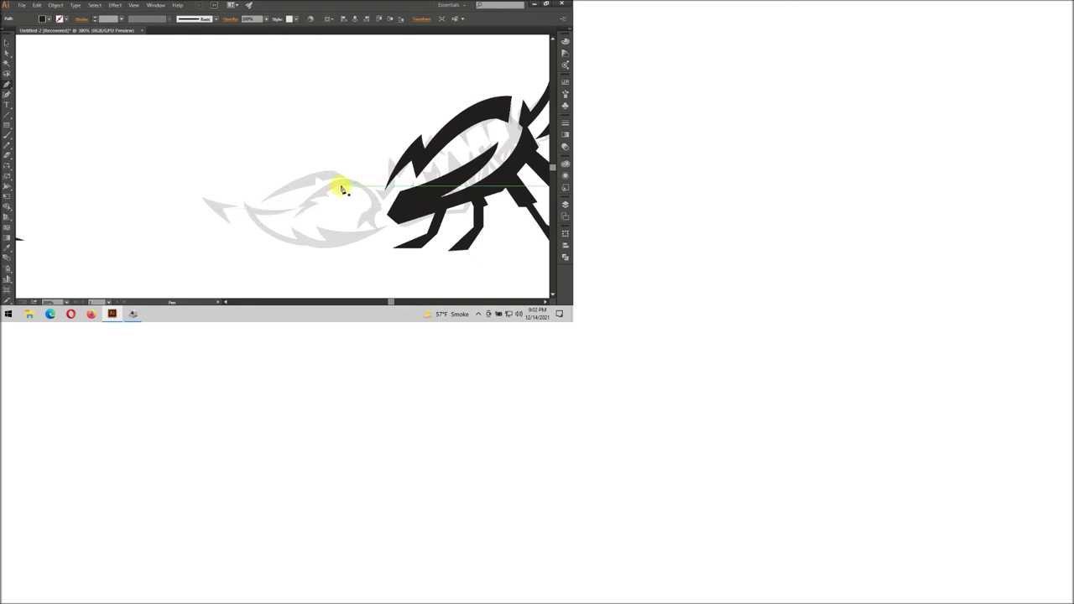
{"action": "scroll", "coordinate": [322, 208], "scroll_direction": "up", "scroll_amount": 1, "text": "alt"}
{"action": "mouse_move", "coordinate": [408, 232]}
{"action": "left_mouse_down"}
{"action": "mouse_move", "coordinate": [510, 151]}
{"action": "mouse_move", "coordinate": [475, 185]}
{"action": "mouse_move", "coordinate": [493, 172]}
{"action": "left_mouse_up"}
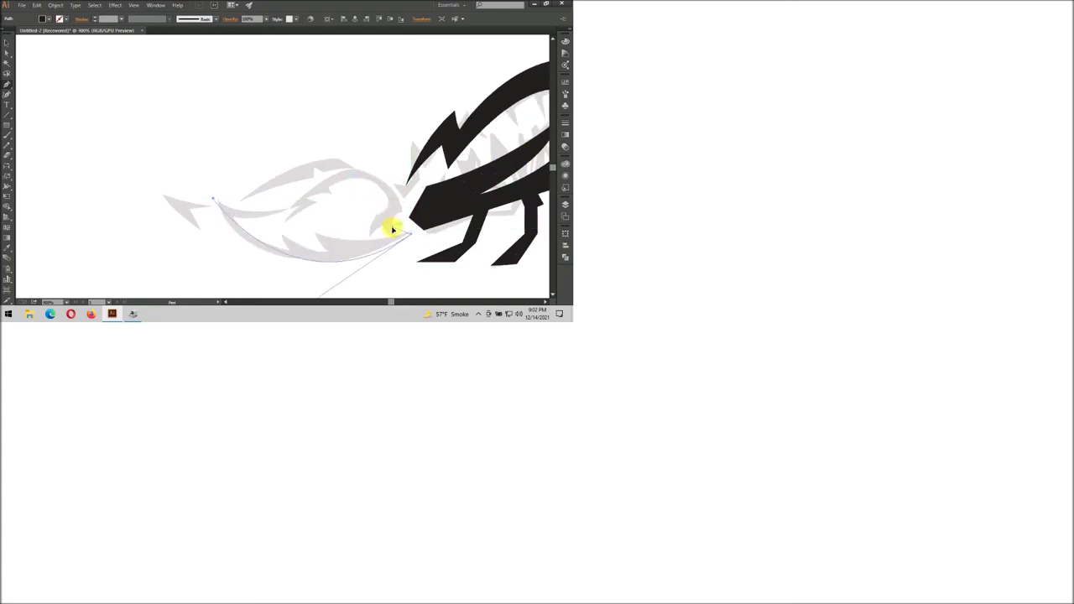
{"action": "left_click", "coordinate": [392, 224]}
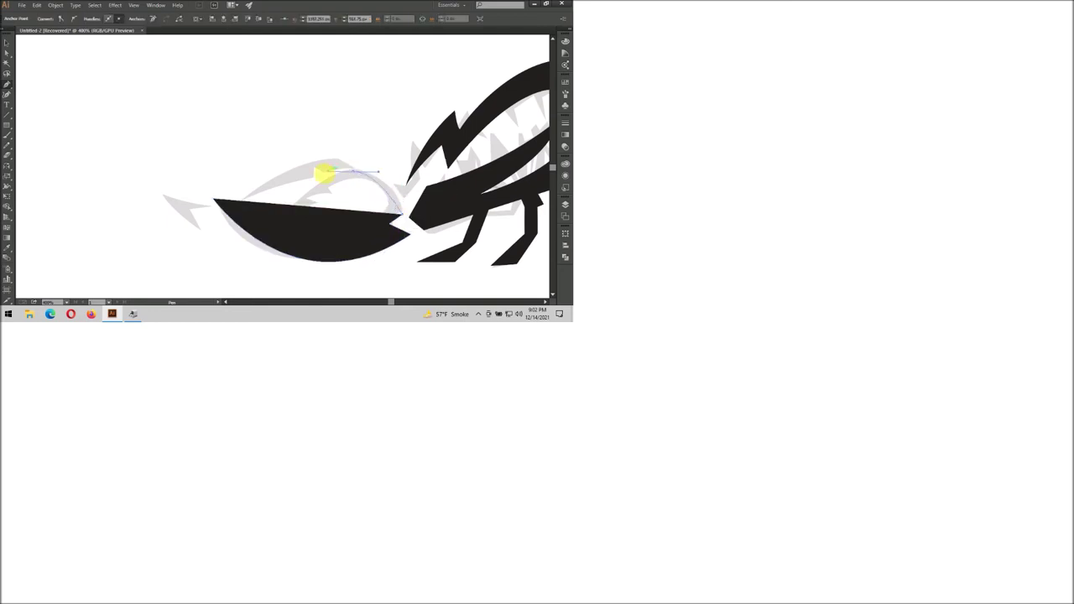
{"action": "left_click_drag", "start_coordinate": [309, 172], "coordinate": [307, 168]}
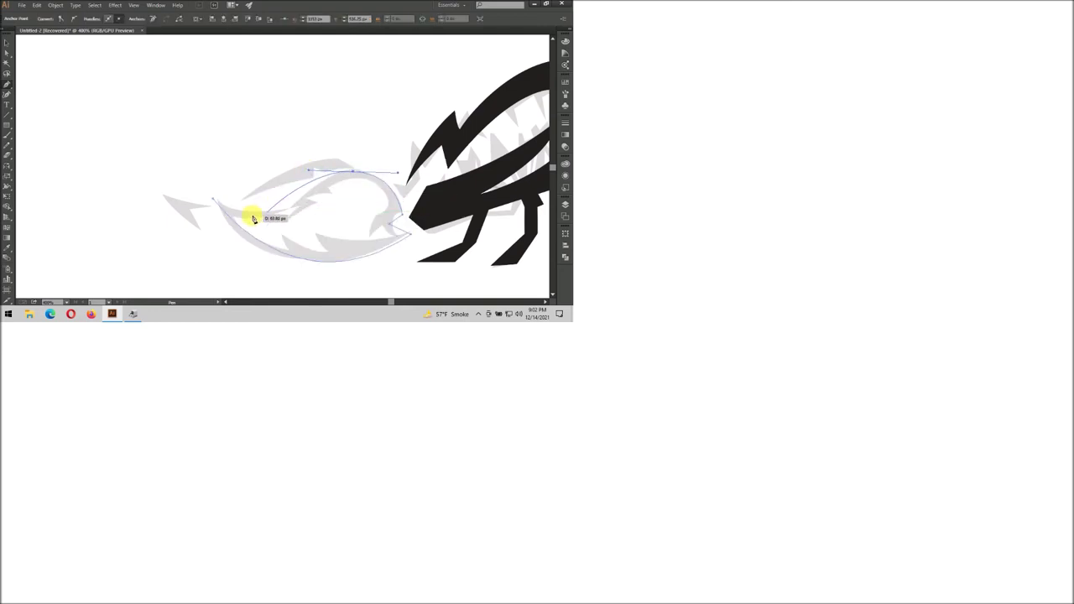
{"action": "mouse_move", "coordinate": [251, 217]}
{"action": "left_mouse_down"}
{"action": "mouse_move", "coordinate": [286, 225]}
{"action": "mouse_move", "coordinate": [317, 209]}
{"action": "left_mouse_up"}
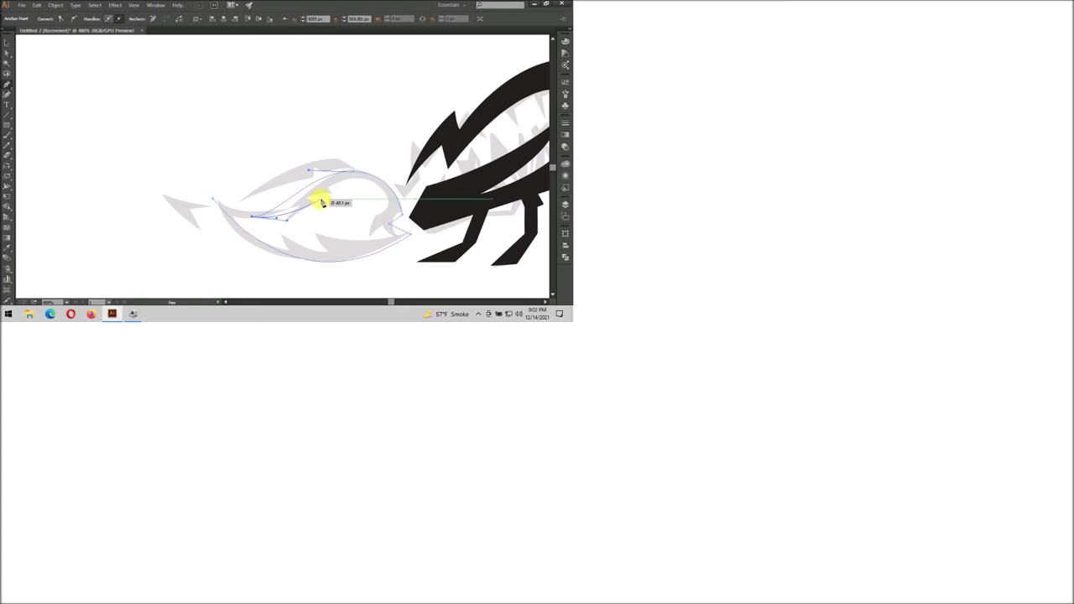
Draw the tail's inner curl with arrow and left tip points, closed as filled shape.
{"action": "left_click", "coordinate": [371, 201]}
{"action": "left_click_drag", "start_coordinate": [379, 228], "coordinate": [276, 220]}
{"action": "left_click", "coordinate": [316, 244]}
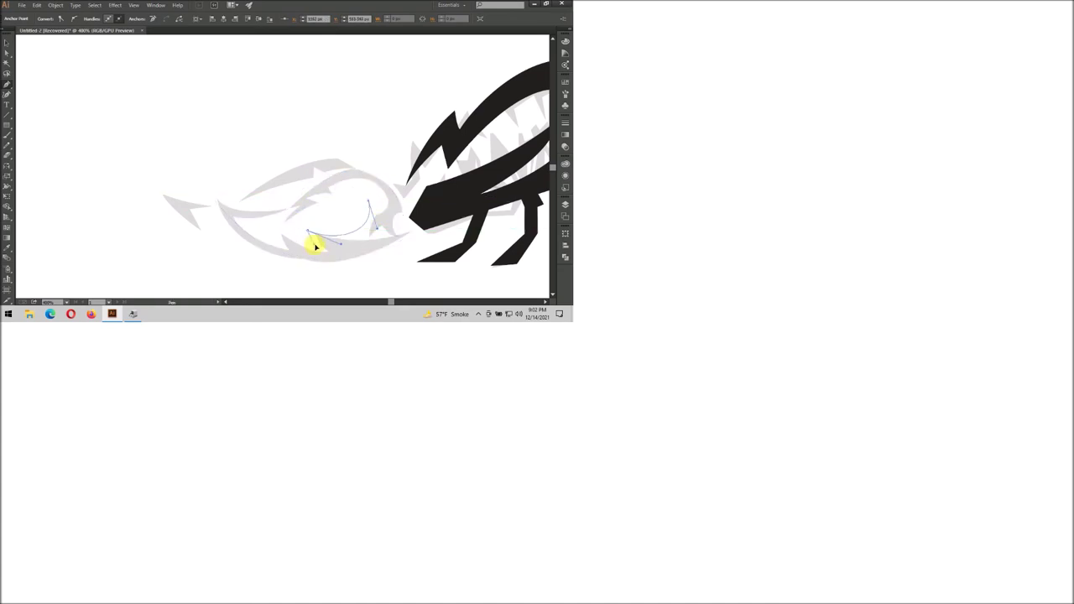
{"action": "left_click", "coordinate": [215, 202]}
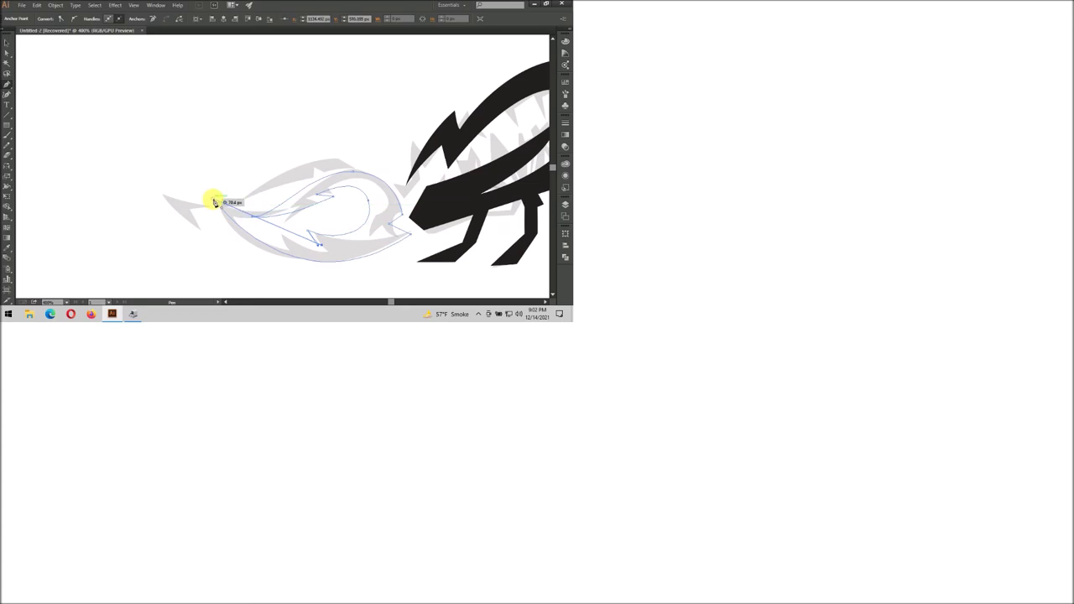
{"action": "scroll", "coordinate": [354, 218], "scroll_direction": "down", "scroll_amount": 1}
{"action": "left_click", "coordinate": [366, 205]}
{"action": "scroll", "coordinate": [375, 172], "scroll_direction": "down", "scroll_amount": 3}
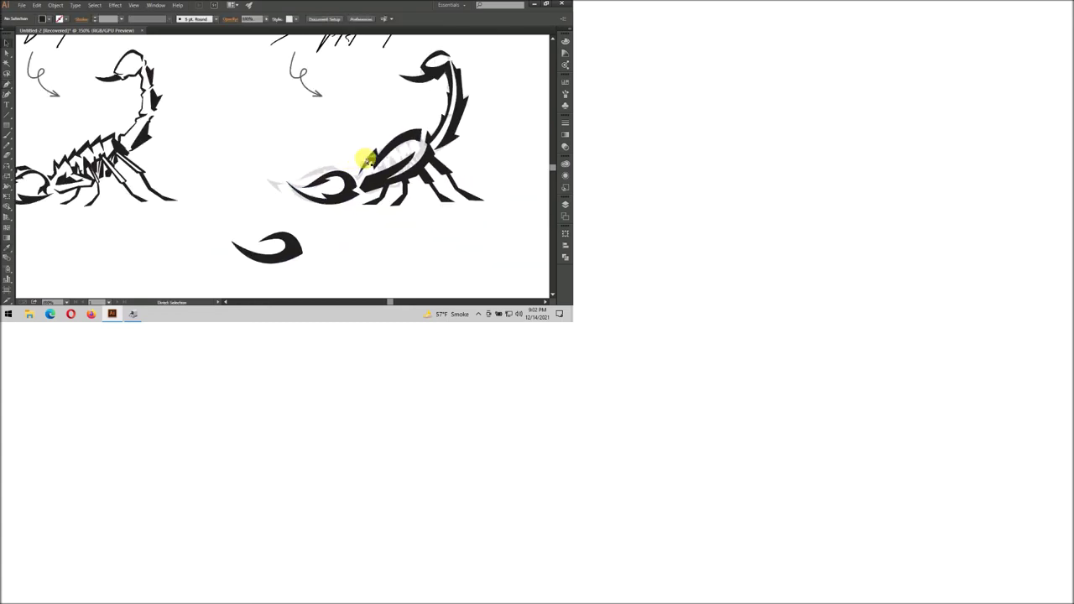
Move the spare tail curl up to the upper right.
{"action": "scroll", "coordinate": [438, 224], "scroll_direction": "up", "scroll_amount": 1}
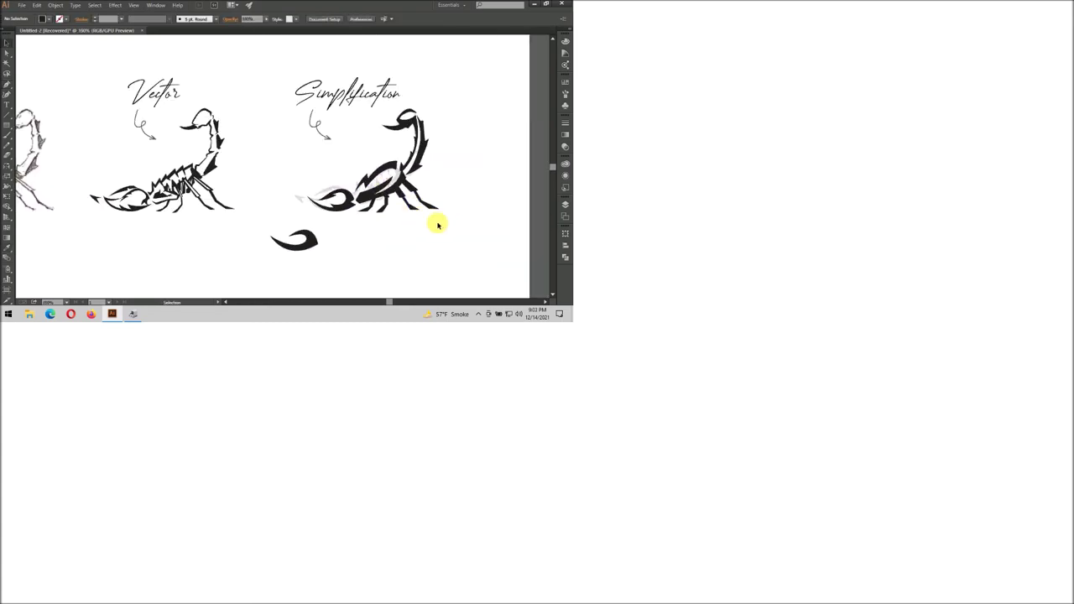
{"action": "scroll", "coordinate": [376, 220], "scroll_direction": "down", "scroll_amount": 1}
{"action": "left_click_drag", "start_coordinate": [323, 221], "coordinate": [483, 116]}
Drag a tail anchor with Direct Selection to sharpen a spike on the outer edge.
{"action": "scroll", "coordinate": [403, 190], "scroll_direction": "up", "scroll_amount": 1}
{"action": "scroll", "coordinate": [403, 190], "scroll_direction": "up", "scroll_amount": 1}
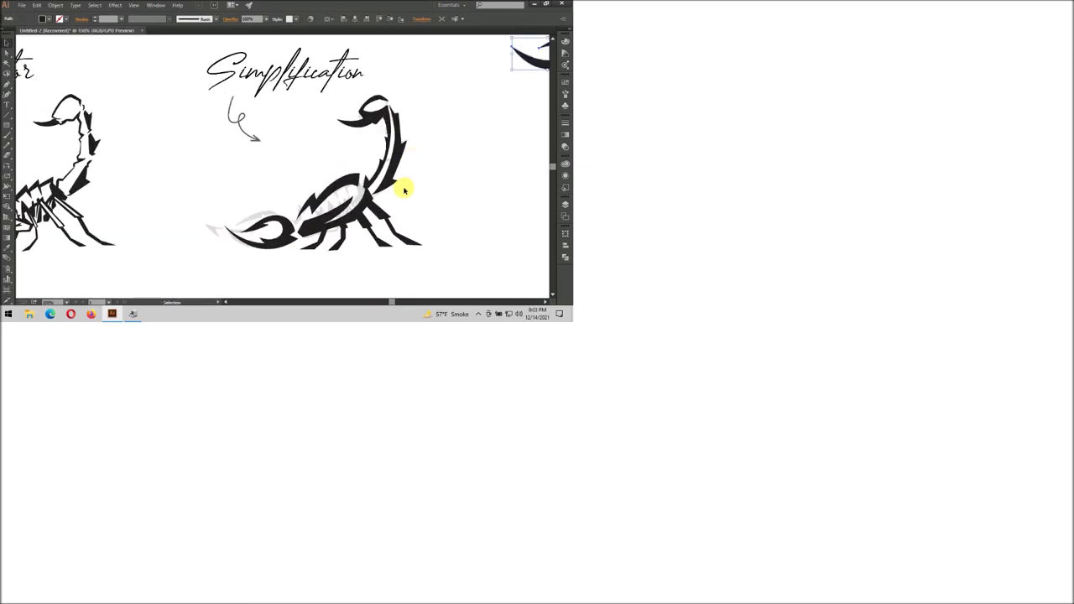
{"action": "scroll", "coordinate": [402, 126], "scroll_direction": "up", "scroll_amount": 1}
{"action": "scroll", "coordinate": [390, 109], "scroll_direction": "up", "scroll_amount": 1}
{"action": "key", "text": "a"}
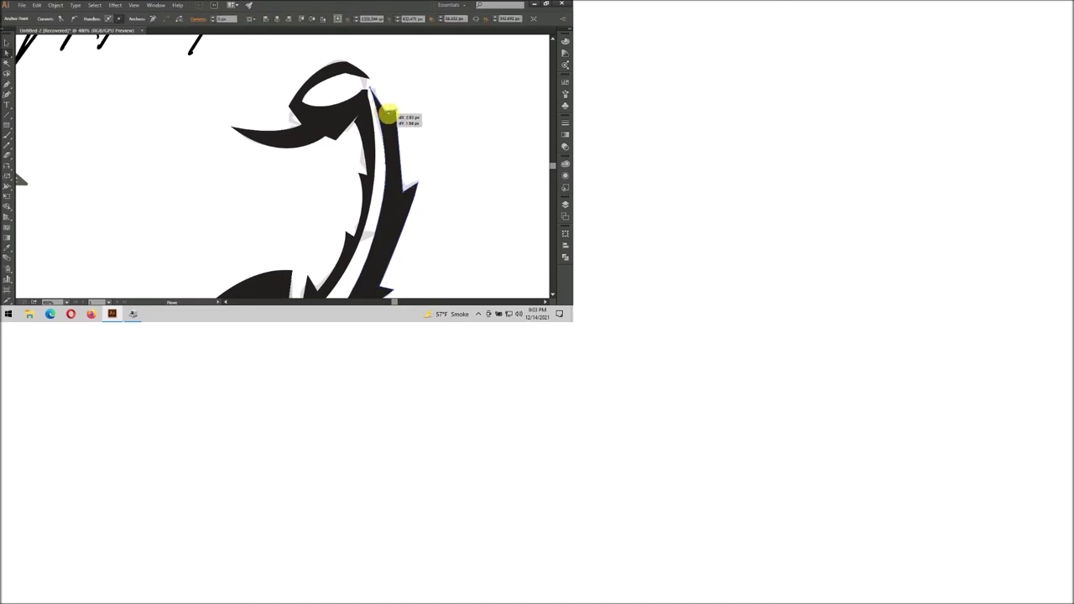
{"action": "left_click_drag", "start_coordinate": [402, 191], "coordinate": [411, 188]}
With the Curvature tool, select the inner tail strip and the outer spiked tail path.
{"action": "left_click", "coordinate": [6, 94]}
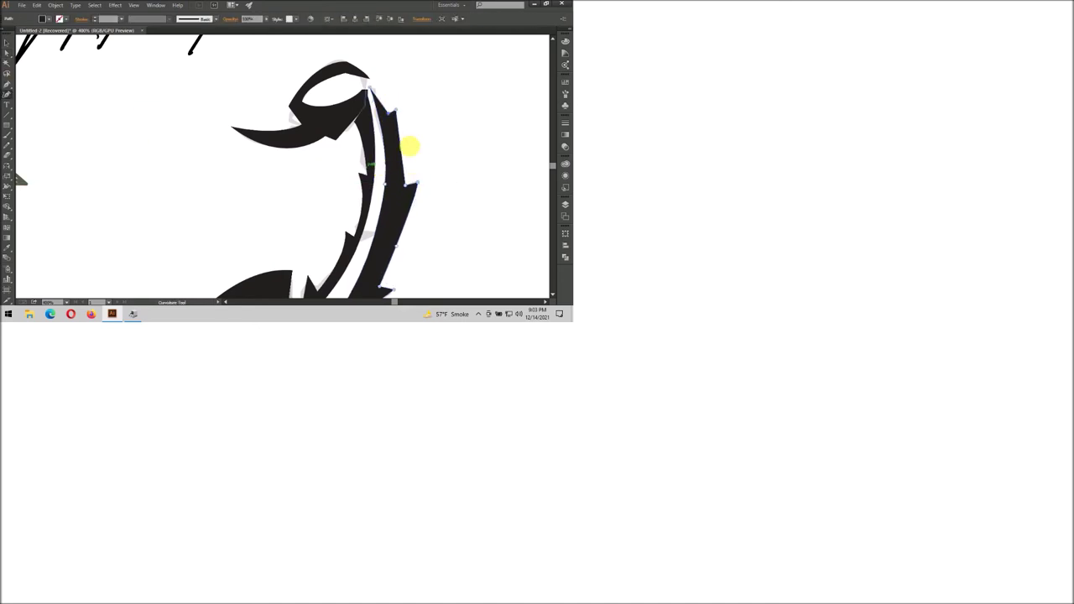
{"action": "scroll", "coordinate": [398, 218], "scroll_direction": "down", "scroll_amount": 1}
{"action": "scroll", "coordinate": [390, 218], "scroll_direction": "down", "scroll_amount": 2}
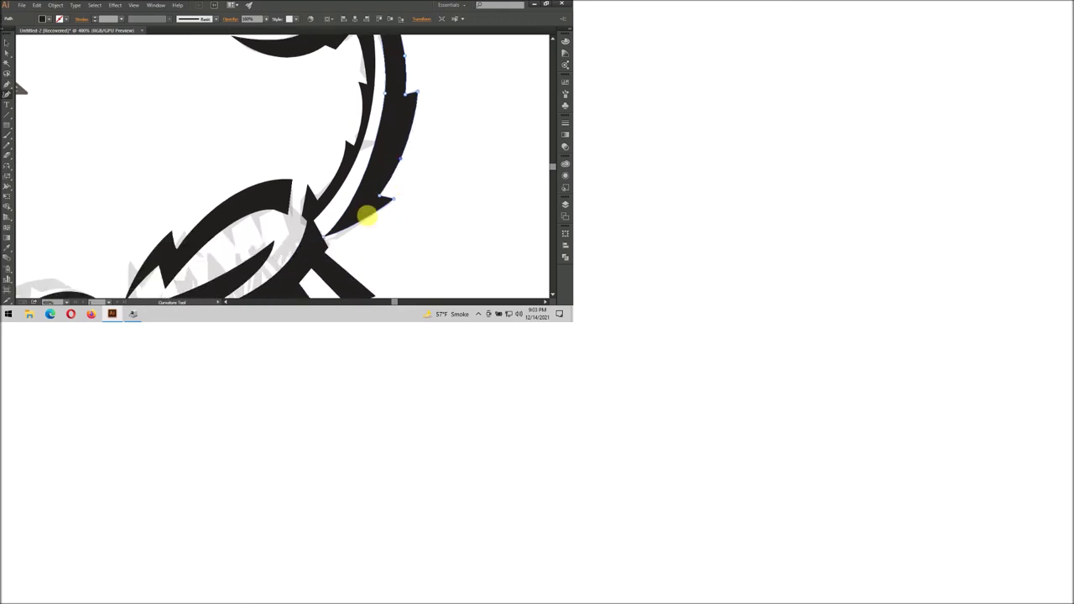
{"action": "scroll", "coordinate": [352, 173], "scroll_direction": "up", "scroll_amount": 1}
{"action": "left_click", "coordinate": [356, 174]}
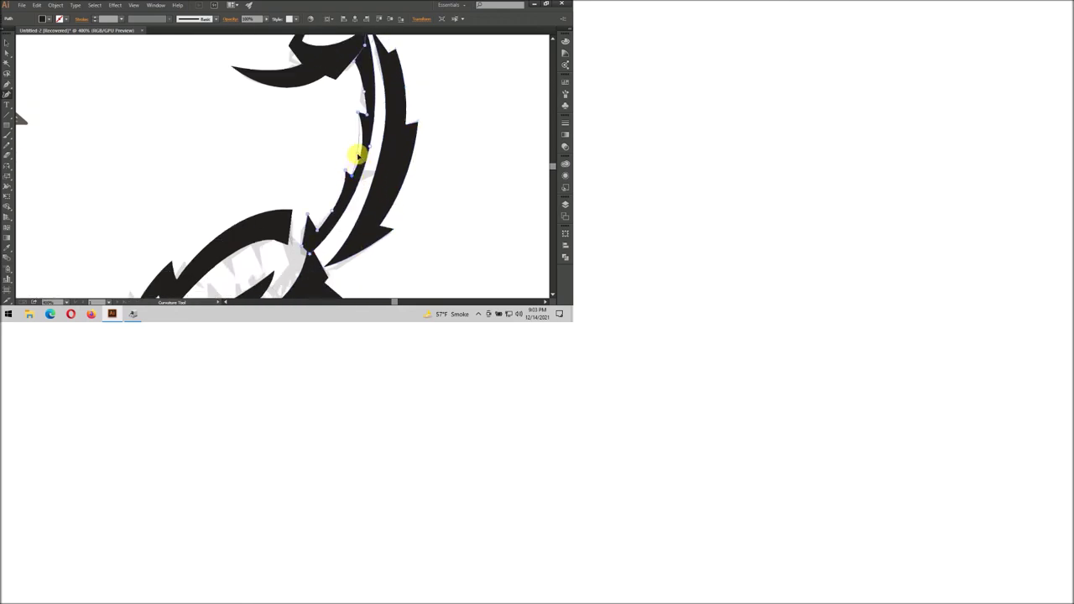
{"action": "left_click", "coordinate": [384, 151]}
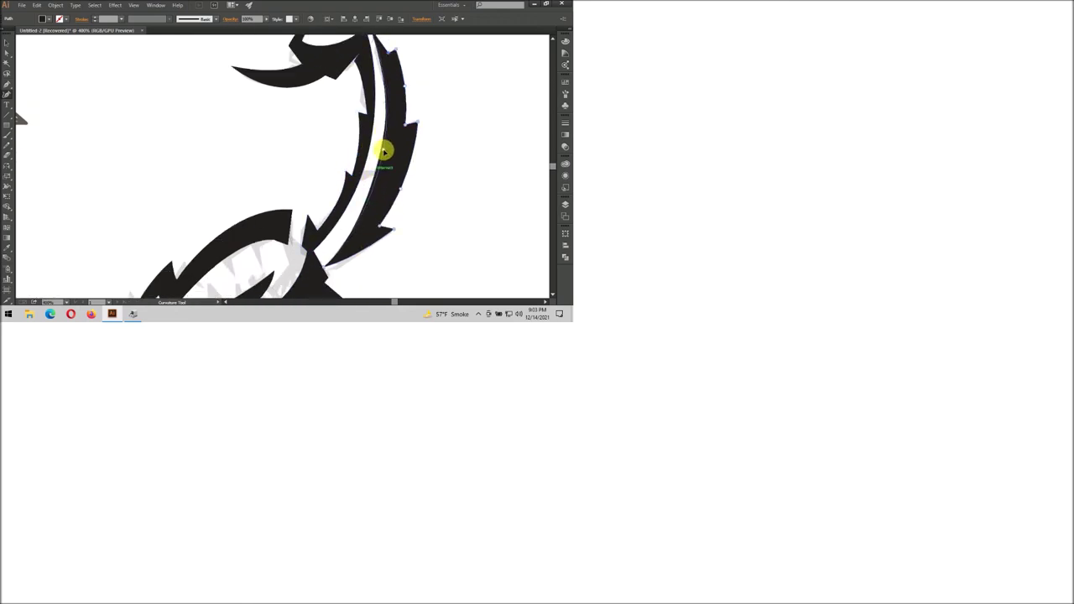
Select the curved head path at the top, then the inner tail strip again.
{"action": "scroll", "coordinate": [384, 154], "scroll_direction": "down", "scroll_amount": 1}
{"action": "scroll", "coordinate": [384, 151], "scroll_direction": "up", "scroll_amount": 1}
{"action": "scroll", "coordinate": [383, 151], "scroll_direction": "down", "scroll_amount": 1}
{"action": "scroll", "coordinate": [369, 109], "scroll_direction": "up", "scroll_amount": 1}
{"action": "left_click", "coordinate": [362, 75]}
{"action": "left_click", "coordinate": [357, 86]}
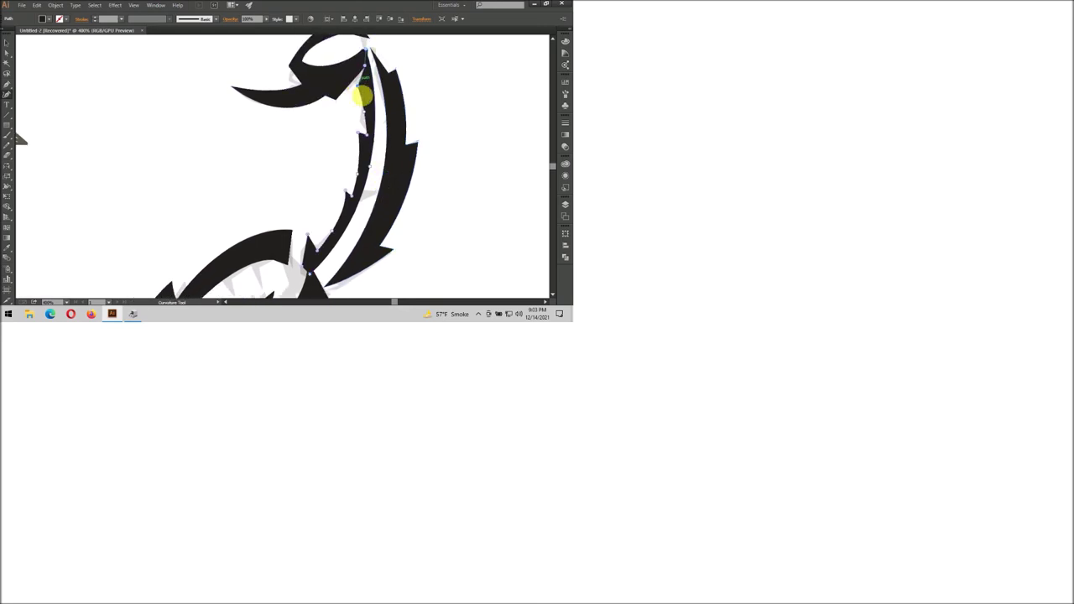
{"action": "scroll", "coordinate": [371, 139], "scroll_direction": "down", "scroll_amount": 1}
{"action": "scroll", "coordinate": [355, 173], "scroll_direction": "down", "scroll_amount": 2}
{"action": "scroll", "coordinate": [355, 193], "scroll_direction": "down", "scroll_amount": 1}
{"action": "scroll", "coordinate": [348, 218], "scroll_direction": "up", "scroll_amount": 2}
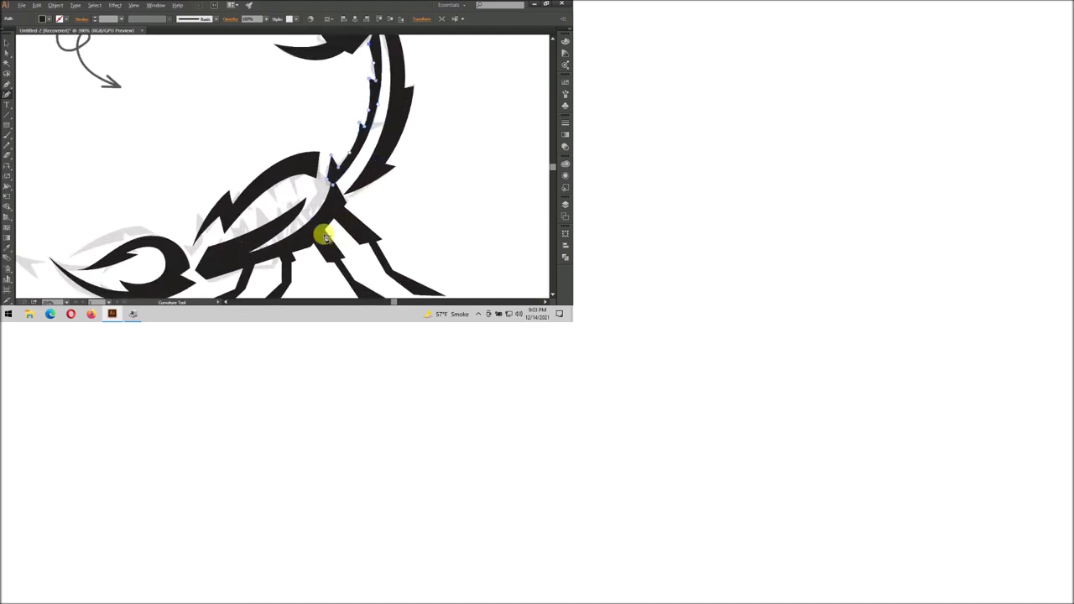
Reshape the body shape's inner curve up and right with the Curvature tool.
{"action": "key", "text": "v"}
{"action": "left_click", "coordinate": [270, 239]}
{"action": "key", "text": "shift+grave"}
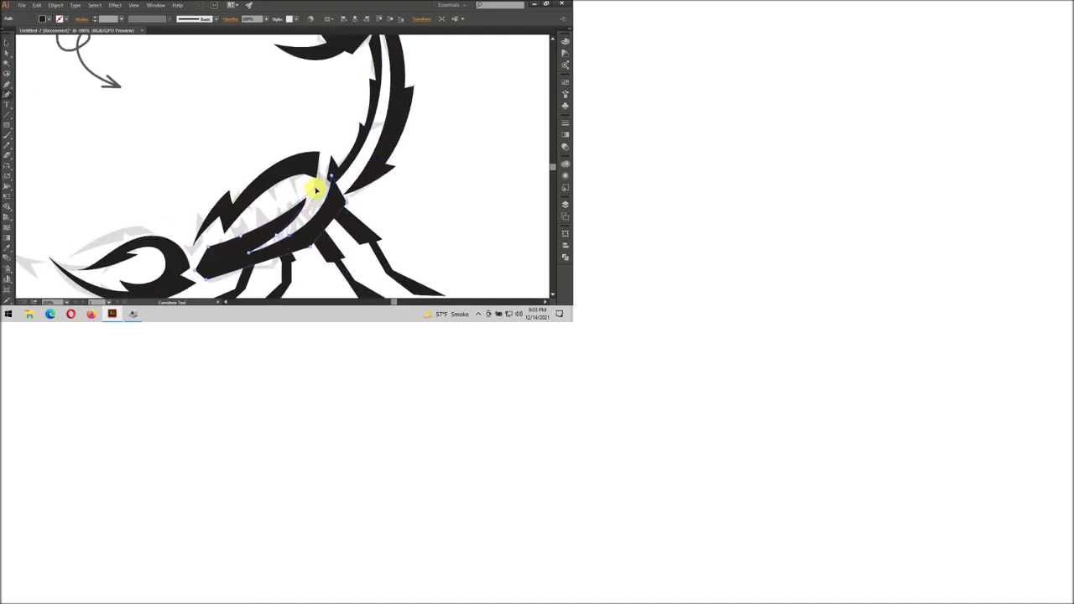
{"action": "left_click_drag", "start_coordinate": [241, 240], "coordinate": [286, 232]}
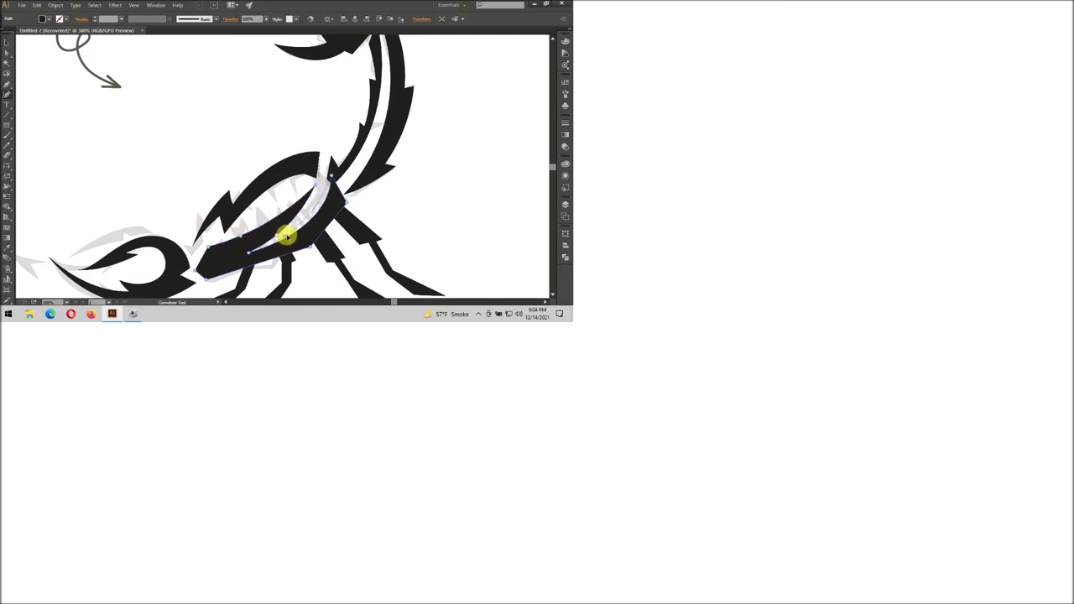
Select the left pincer path and show its anchor points for curvature editing.
{"action": "scroll", "coordinate": [287, 236], "scroll_direction": "down", "scroll_amount": 1}
{"action": "scroll", "coordinate": [167, 223], "scroll_direction": "down", "scroll_amount": 1}
{"action": "scroll", "coordinate": [178, 236], "scroll_direction": "down", "scroll_amount": 1}
{"action": "scroll", "coordinate": [178, 236], "scroll_direction": "left", "scroll_amount": 2}
{"action": "scroll", "coordinate": [184, 229], "scroll_direction": "up", "scroll_amount": 1}
{"action": "scroll", "coordinate": [235, 223], "scroll_direction": "up", "scroll_amount": 2}
{"action": "left_click", "coordinate": [223, 230]}
{"action": "left_click", "coordinate": [13, 98]}
{"action": "left_click", "coordinate": [199, 216]}
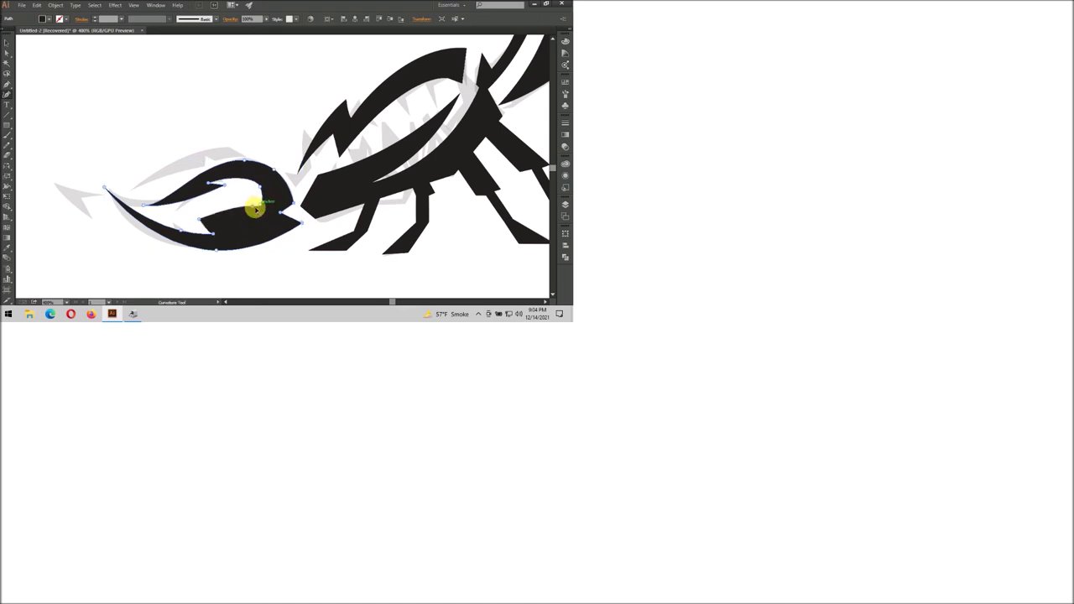
Thicken the pincer's upper inner arm into a bold curve and nudge its tip.
{"action": "left_click_drag", "start_coordinate": [260, 199], "coordinate": [260, 189]}
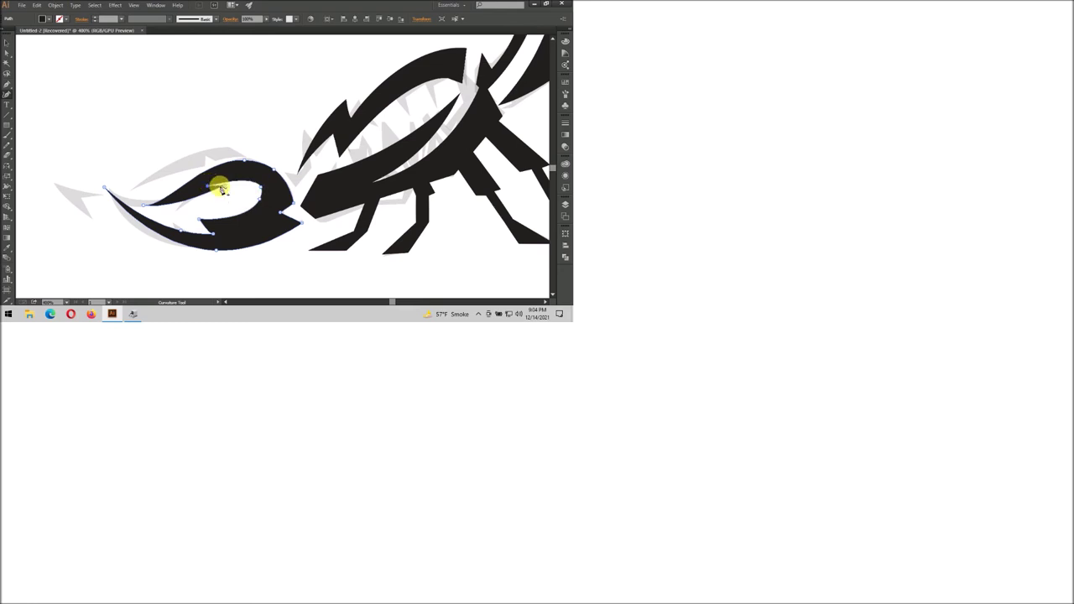
{"action": "key", "text": "ctrl+z"}
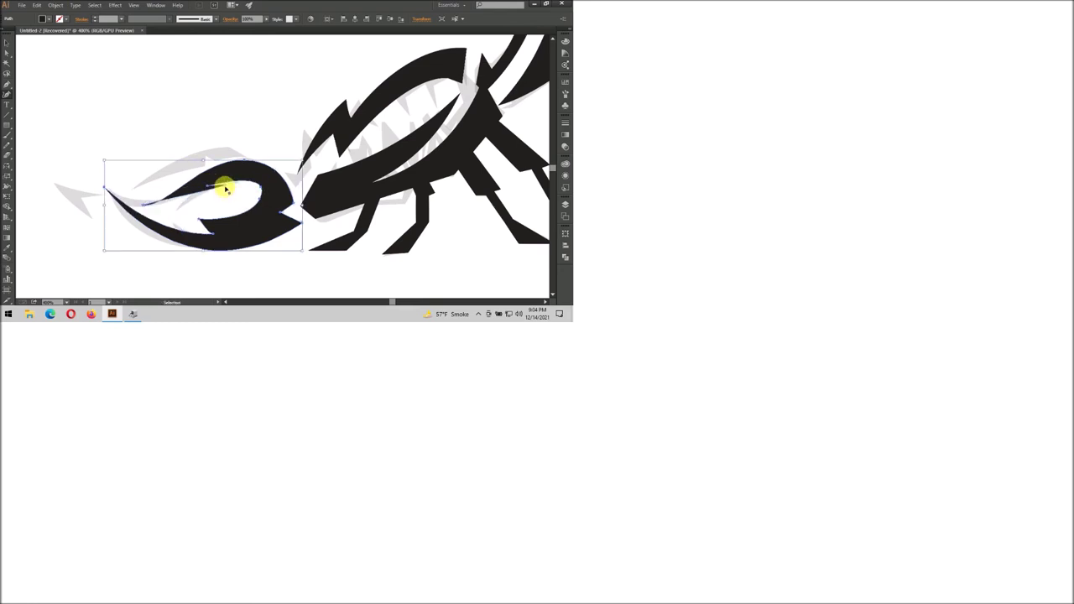
{"action": "key", "text": "ctrl+z"}
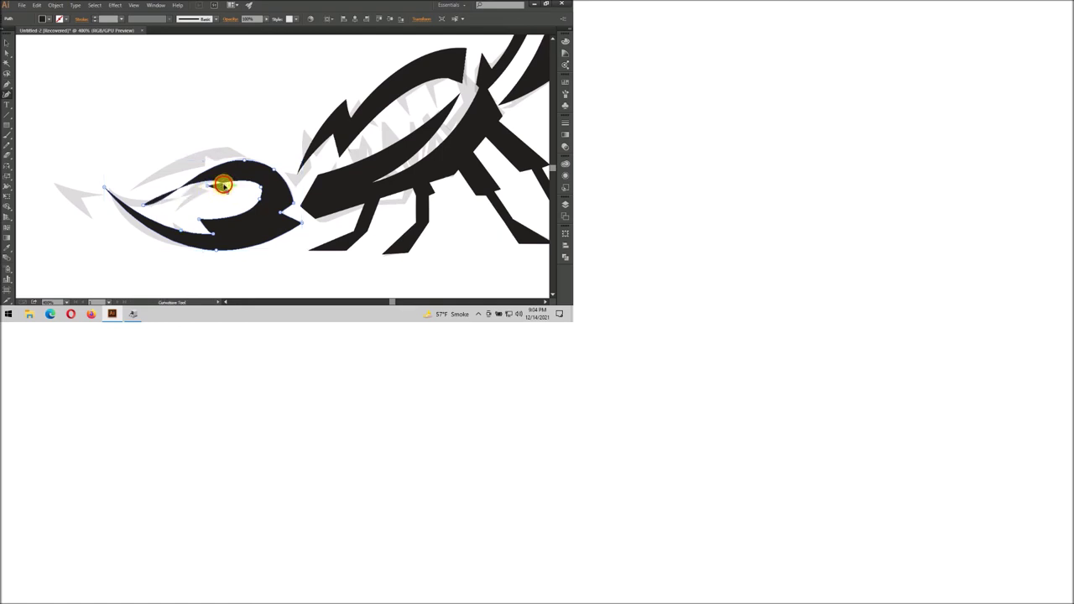
{"action": "mouse_move", "coordinate": [217, 197]}
{"action": "left_mouse_down"}
{"action": "mouse_move", "coordinate": [204, 179]}
{"action": "mouse_move", "coordinate": [178, 220]}
{"action": "left_mouse_up"}
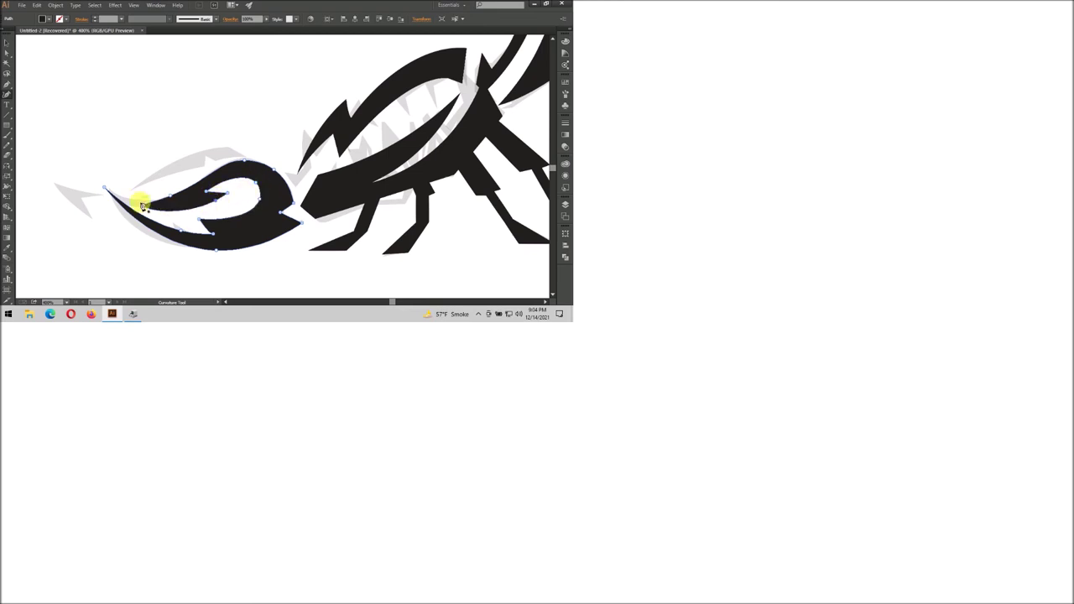
{"action": "left_click_drag", "start_coordinate": [105, 190], "coordinate": [108, 186]}
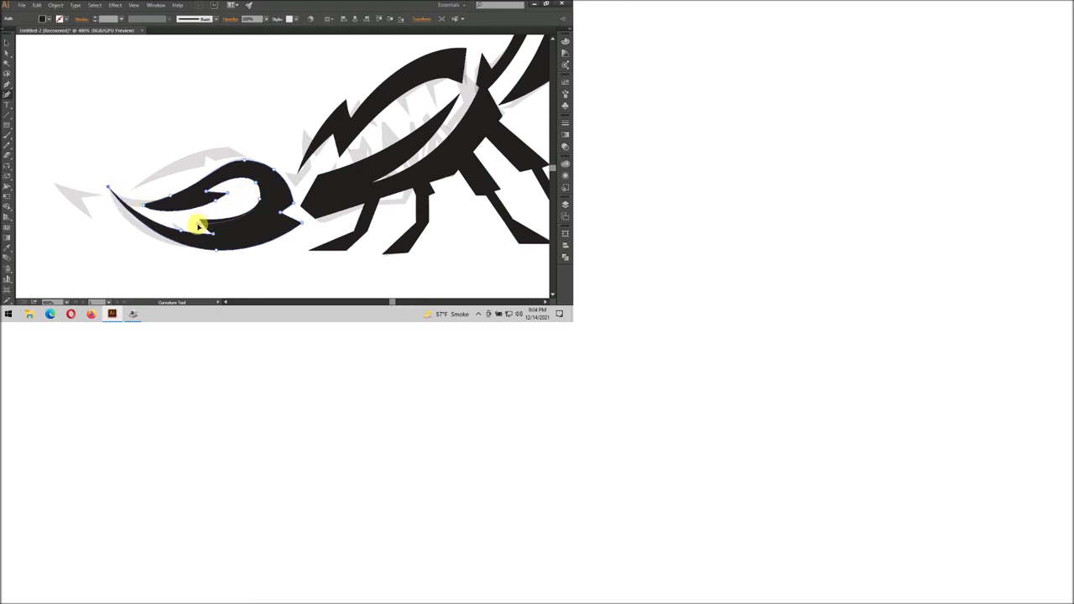
Move anchors with Direct Selection to reshape the pincer's inner curve, notch and lower edge.
{"action": "key", "text": "a"}
{"action": "scroll", "coordinate": [139, 242], "scroll_direction": "down", "scroll_amount": 2}
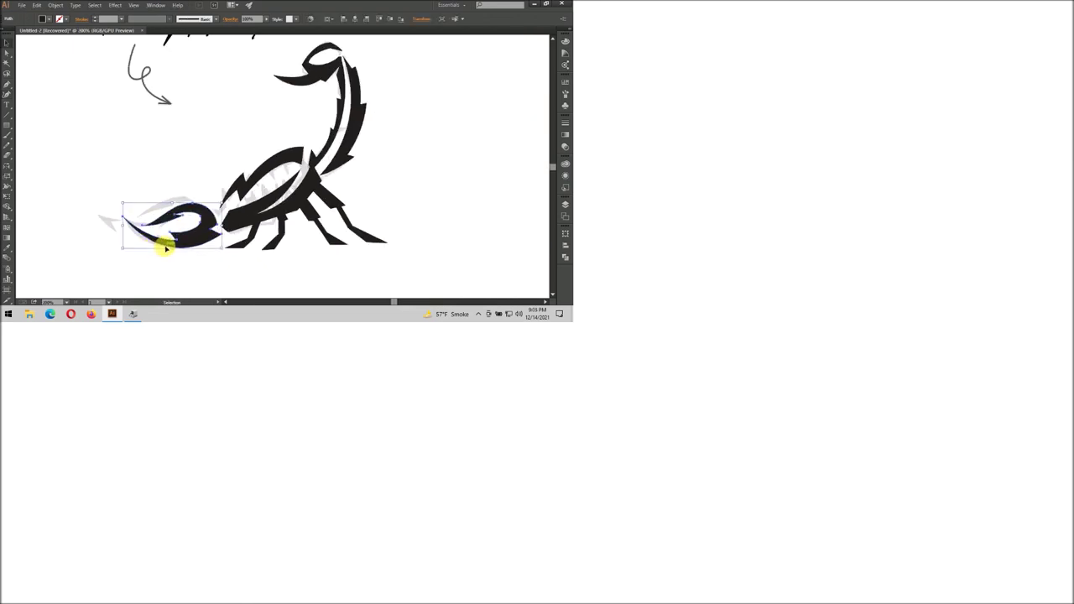
{"action": "scroll", "coordinate": [166, 248], "scroll_direction": "up", "scroll_amount": 2}
{"action": "key", "text": "a"}
{"action": "left_click", "coordinate": [127, 206]}
{"action": "left_click_drag", "start_coordinate": [128, 206], "coordinate": [165, 215]}
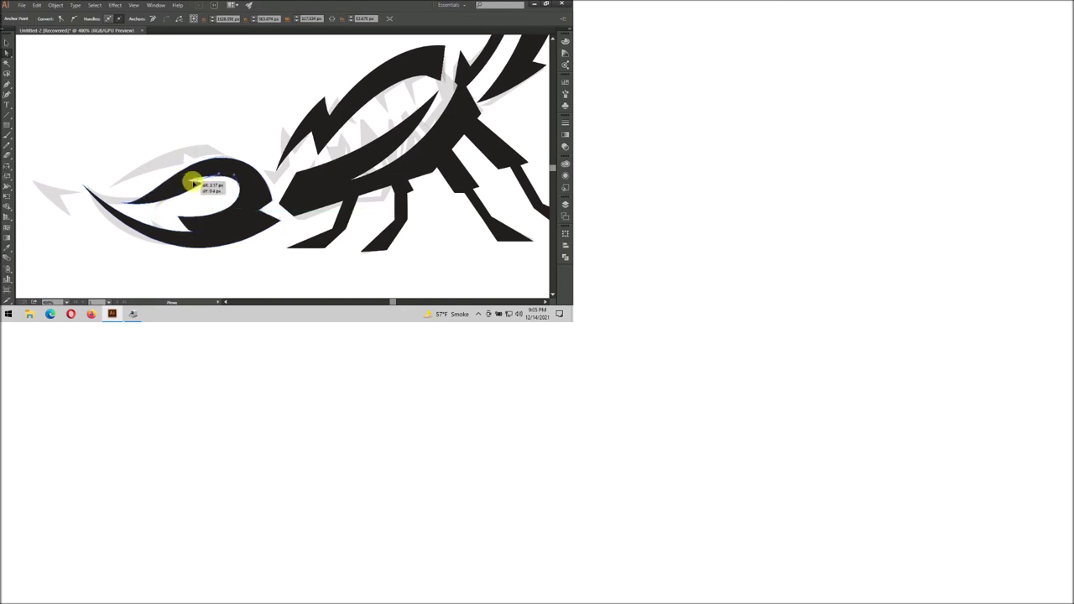
{"action": "left_click_drag", "start_coordinate": [191, 180], "coordinate": [204, 174]}
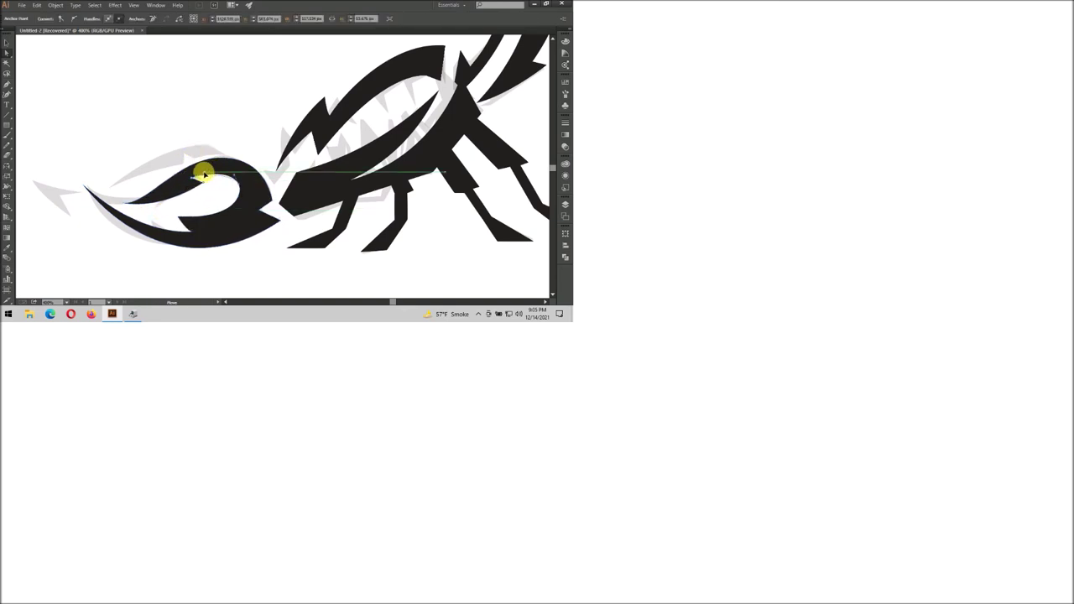
{"action": "left_click", "coordinate": [202, 184]}
{"action": "left_click_drag", "start_coordinate": [187, 229], "coordinate": [186, 230]}
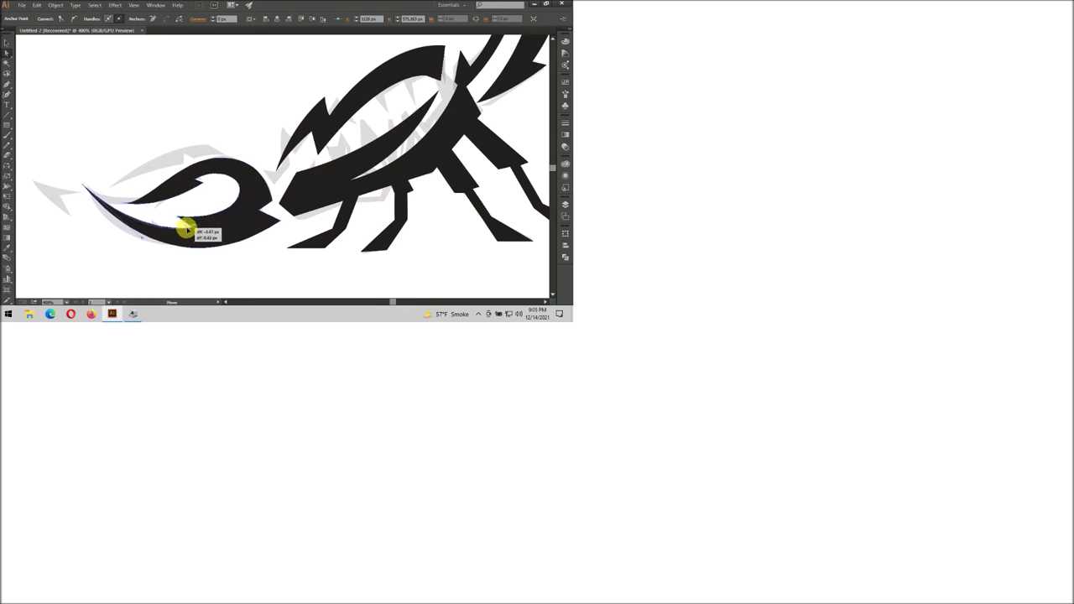
{"action": "left_click", "coordinate": [247, 247]}
Reshape the pincer's tip curve and smooth its lower edge with the Curvature tool.
{"action": "scroll", "coordinate": [250, 250], "scroll_direction": "down", "scroll_amount": 3}
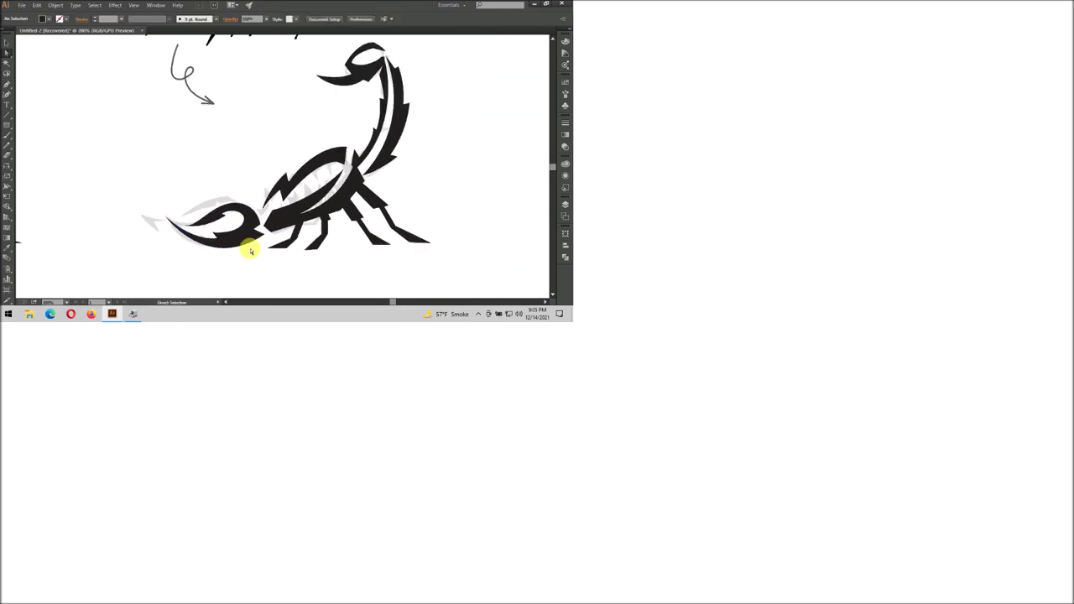
{"action": "scroll", "coordinate": [239, 249], "scroll_direction": "up", "scroll_amount": 3}
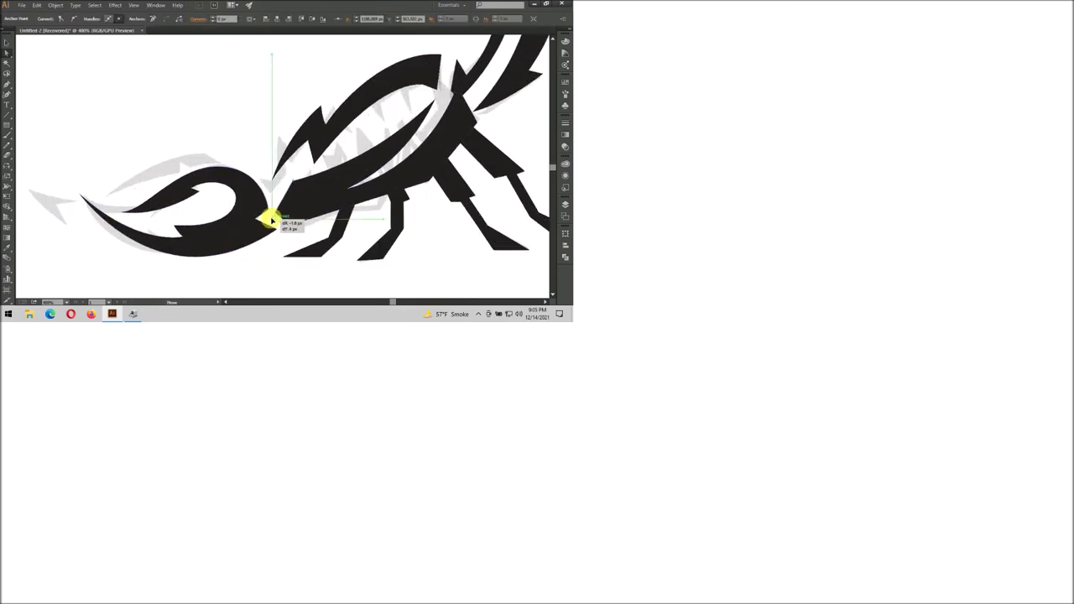
{"action": "scroll", "coordinate": [259, 276], "scroll_direction": "right", "scroll_amount": 1}
{"action": "left_click", "coordinate": [95, 216]}
{"action": "left_click_drag", "start_coordinate": [136, 249], "coordinate": [154, 258]}
{"action": "scroll", "coordinate": [152, 263], "scroll_direction": "down", "scroll_amount": 2}
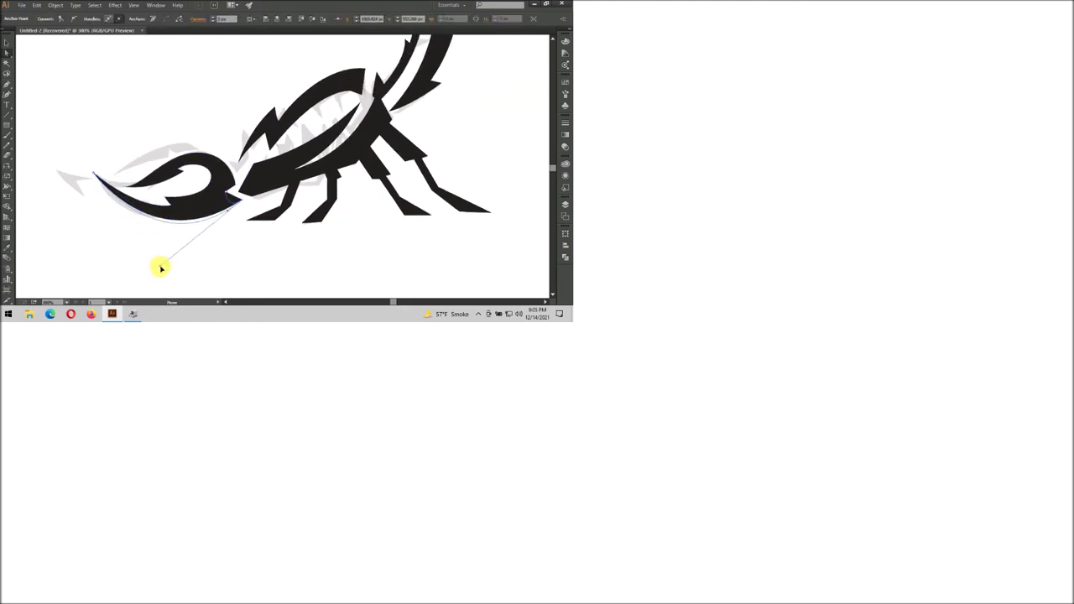
{"action": "left_click", "coordinate": [5, 85]}
{"action": "left_click", "coordinate": [118, 201]}
{"action": "left_click_drag", "start_coordinate": [118, 204], "coordinate": [172, 222]}
{"action": "key", "text": "v"}
Select the upright tail path for smooth curve reshaping.
{"action": "scroll", "coordinate": [207, 234], "scroll_direction": "down", "scroll_amount": 2}
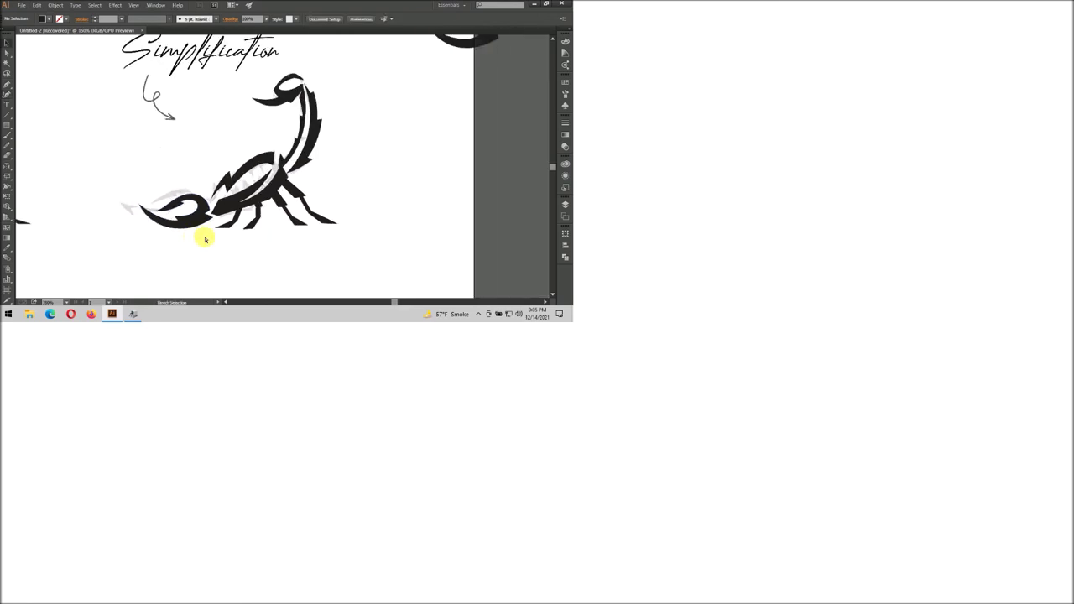
{"action": "scroll", "coordinate": [215, 232], "scroll_direction": "right", "scroll_amount": 1}
{"action": "scroll", "coordinate": [289, 205], "scroll_direction": "up", "scroll_amount": 2}
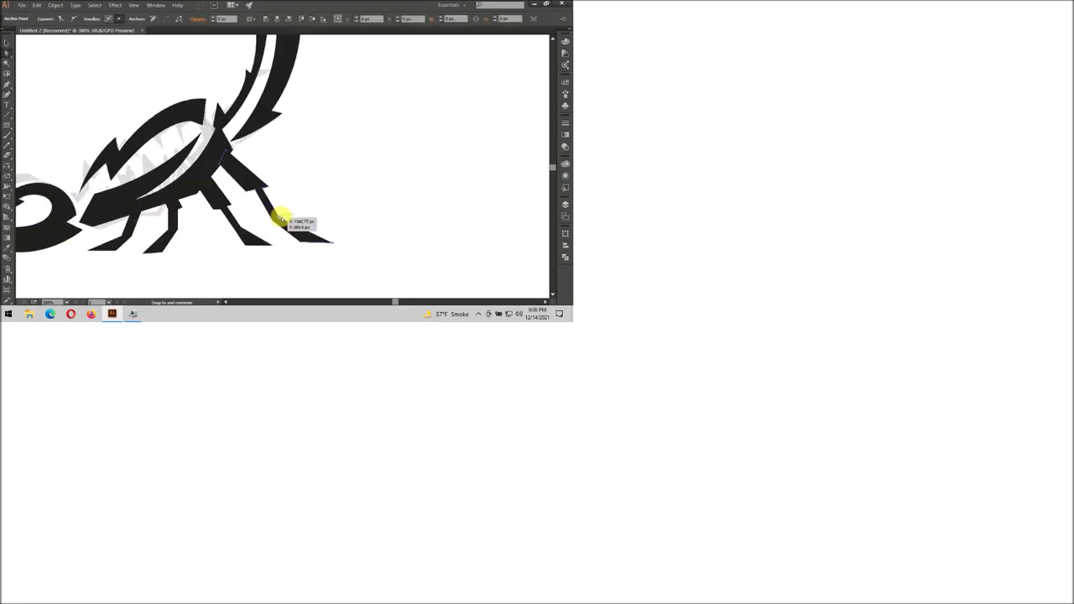
{"action": "scroll", "coordinate": [285, 214], "scroll_direction": "down", "scroll_amount": 2}
{"action": "scroll", "coordinate": [243, 226], "scroll_direction": "up", "scroll_amount": 1}
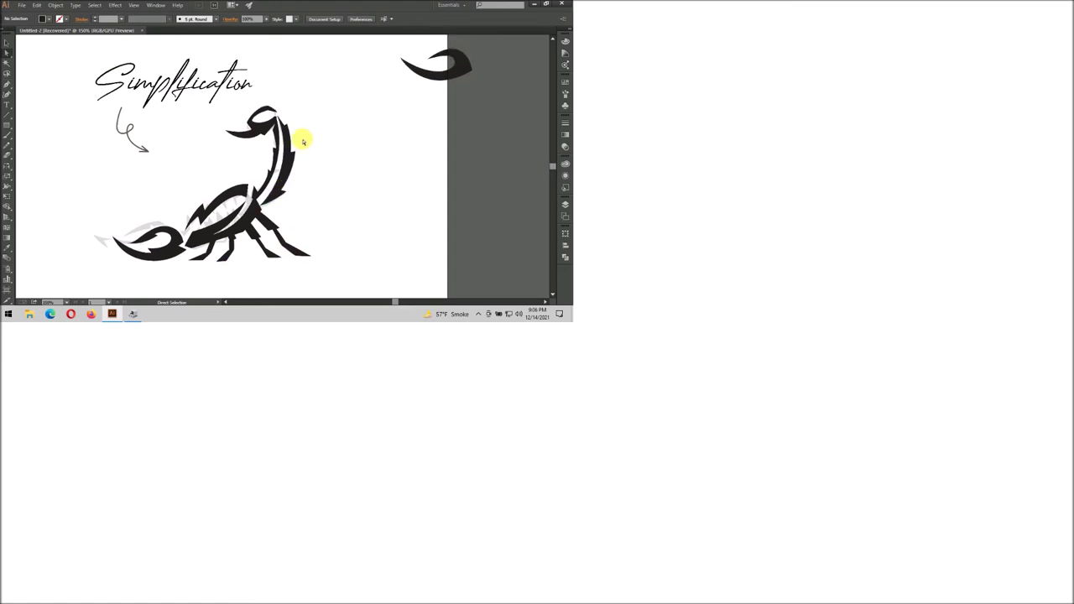
{"action": "scroll", "coordinate": [269, 152], "scroll_direction": "up", "scroll_amount": 3}
{"action": "left_click", "coordinate": [263, 153]}
{"action": "key", "text": "shift+grave"}
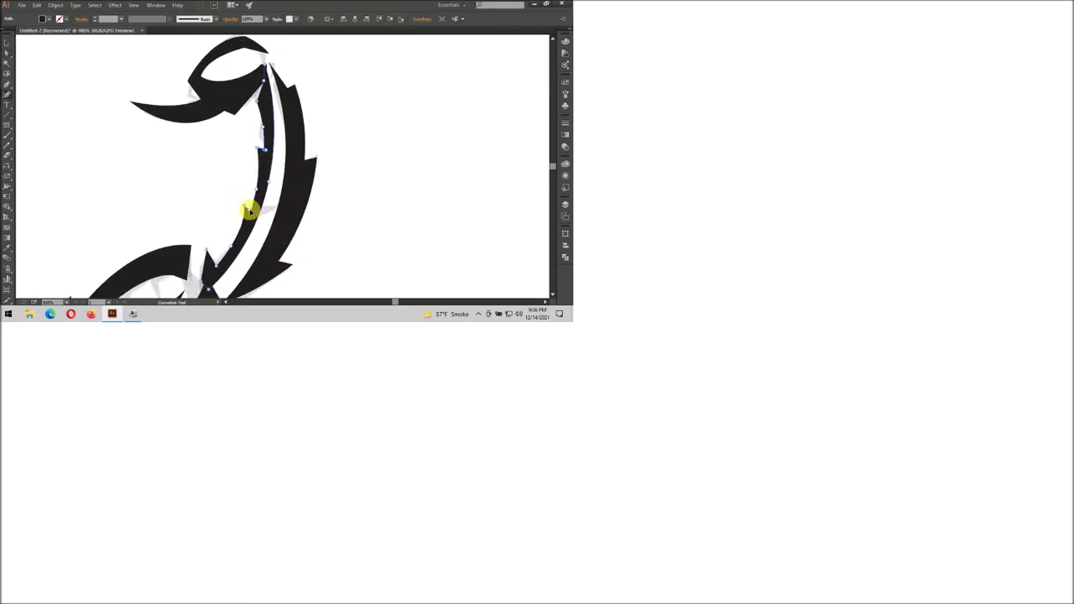
Add Curvature points so the tail's outer edge bulges and its lower end extends.
{"action": "scroll", "coordinate": [319, 185], "scroll_direction": "down", "scroll_amount": 3}
{"action": "scroll", "coordinate": [312, 173], "scroll_direction": "up", "scroll_amount": 3}
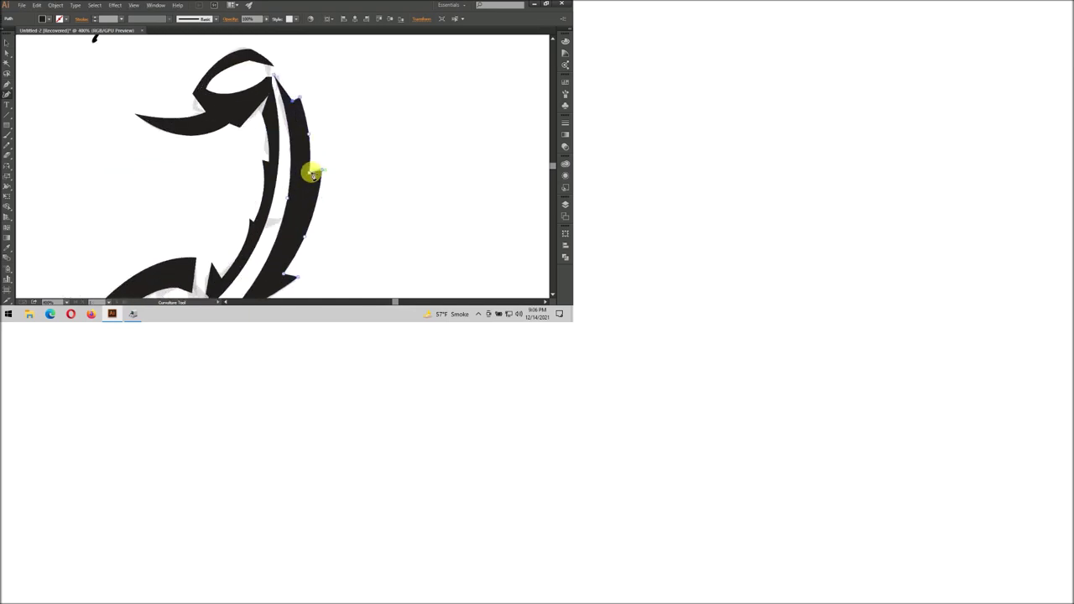
{"action": "scroll", "coordinate": [312, 174], "scroll_direction": "down", "scroll_amount": 1}
{"action": "scroll", "coordinate": [306, 235], "scroll_direction": "down", "scroll_amount": 2}
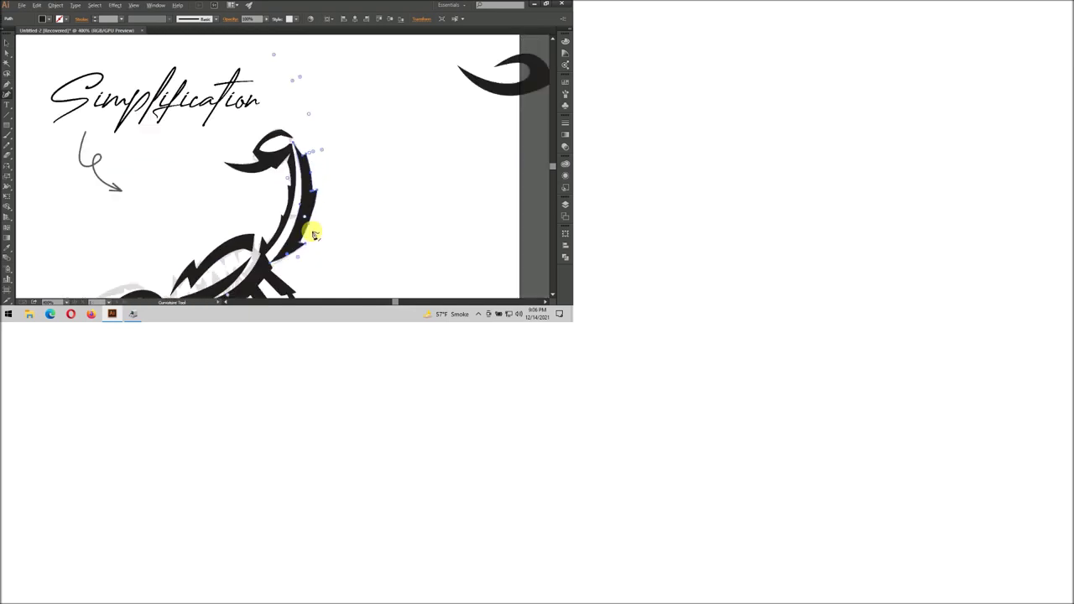
{"action": "scroll", "coordinate": [336, 228], "scroll_direction": "down", "scroll_amount": 3}
{"action": "scroll", "coordinate": [327, 218], "scroll_direction": "down", "scroll_amount": 1}
{"action": "scroll", "coordinate": [319, 209], "scroll_direction": "up", "scroll_amount": 3}
{"action": "scroll", "coordinate": [311, 202], "scroll_direction": "up", "scroll_amount": 2}
{"action": "left_click", "coordinate": [280, 188]}
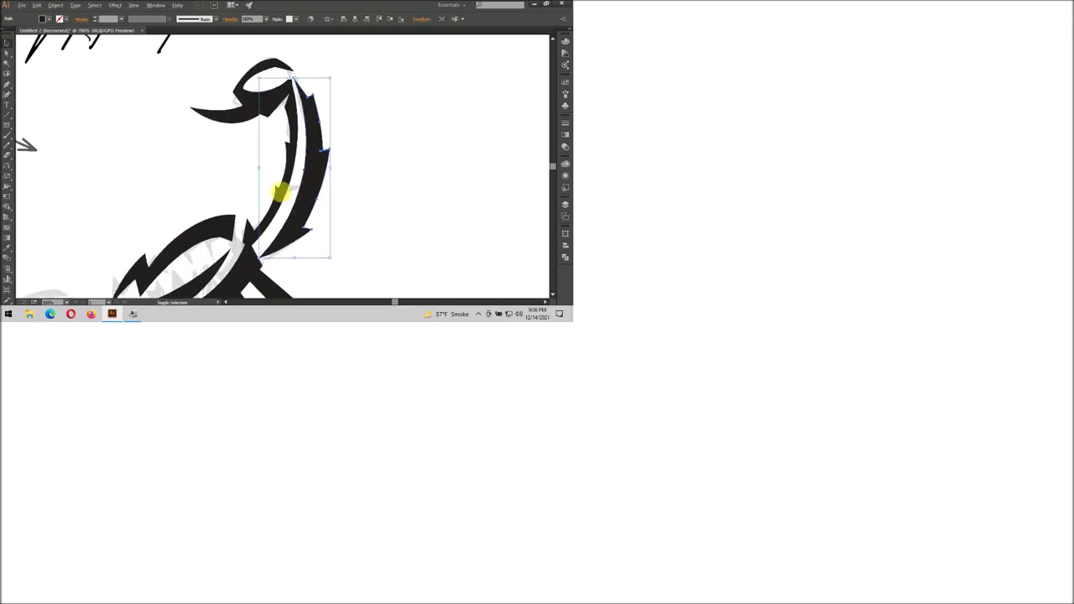
{"action": "scroll", "coordinate": [277, 178], "scroll_direction": "up", "scroll_amount": 2}
{"action": "key", "text": "shift+grave"}
{"action": "left_click", "coordinate": [342, 143]}
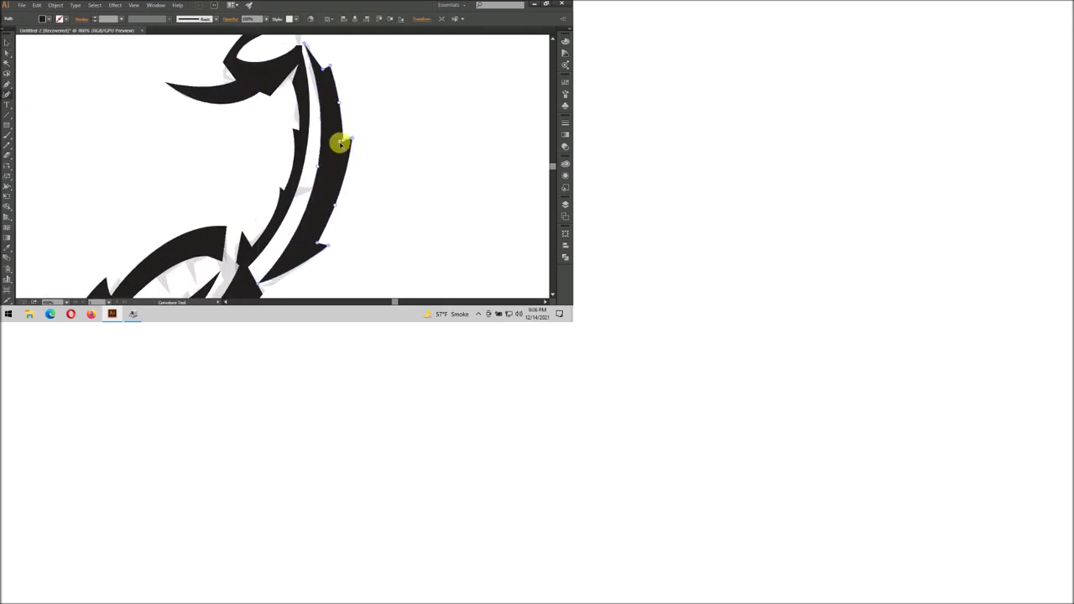
{"action": "left_click", "coordinate": [321, 242]}
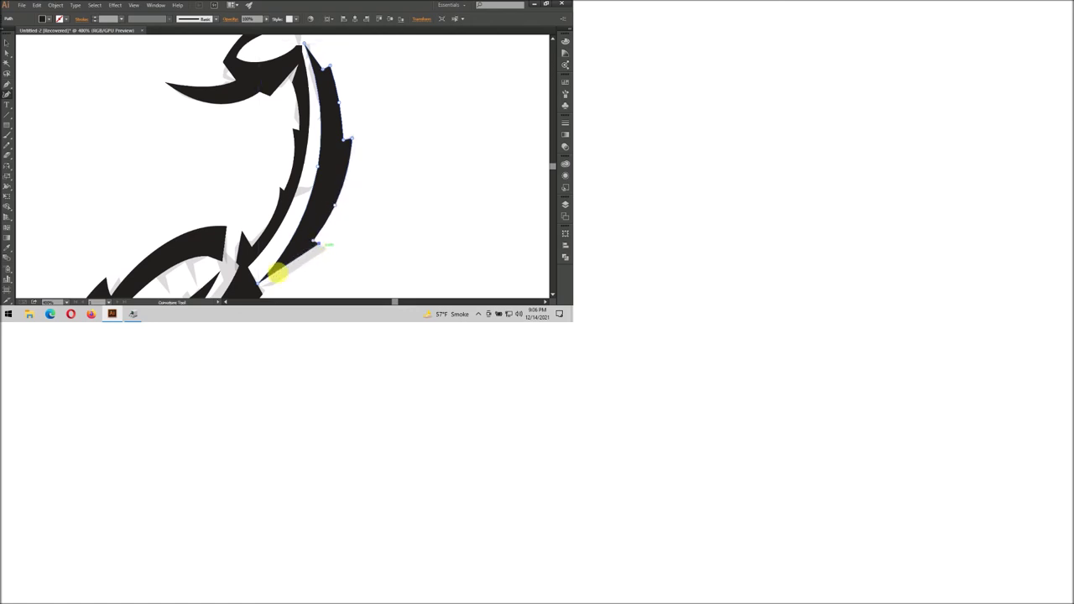
{"action": "left_click", "coordinate": [295, 268]}
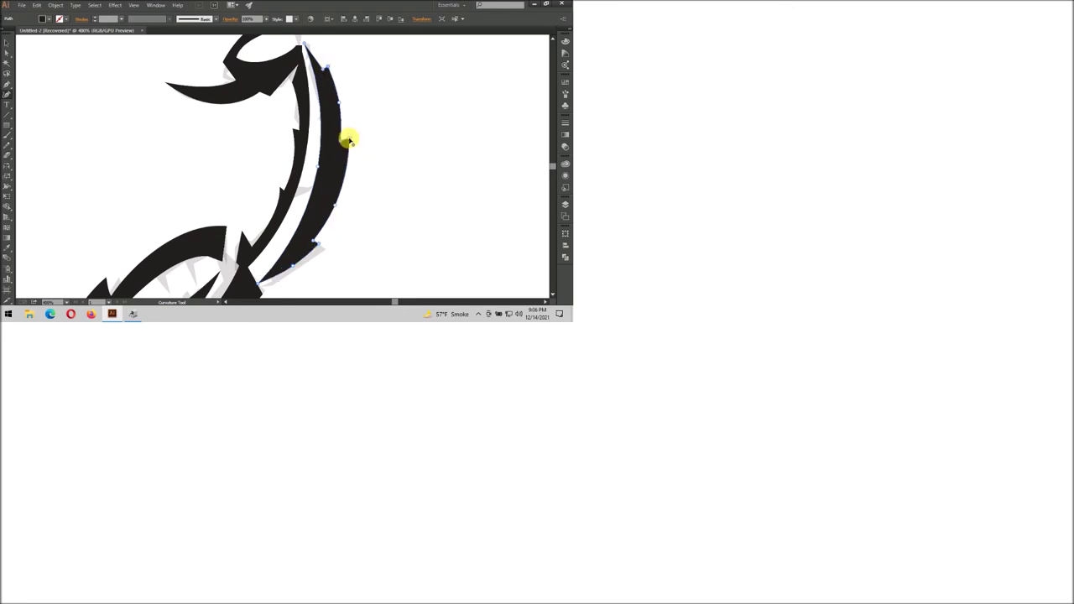
{"action": "scroll", "coordinate": [333, 203], "scroll_direction": "down", "scroll_amount": 3}
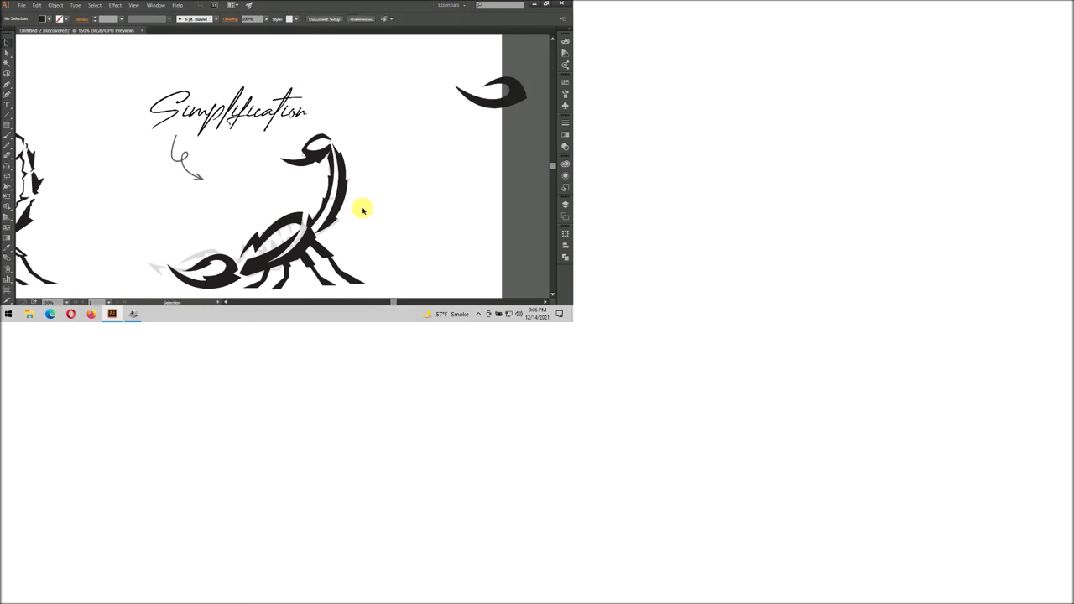
Adjust an anchor point on the scorpion's tail curl with the Direct Selection tool.
{"action": "scroll", "coordinate": [352, 216], "scroll_direction": "down", "scroll_amount": 2}
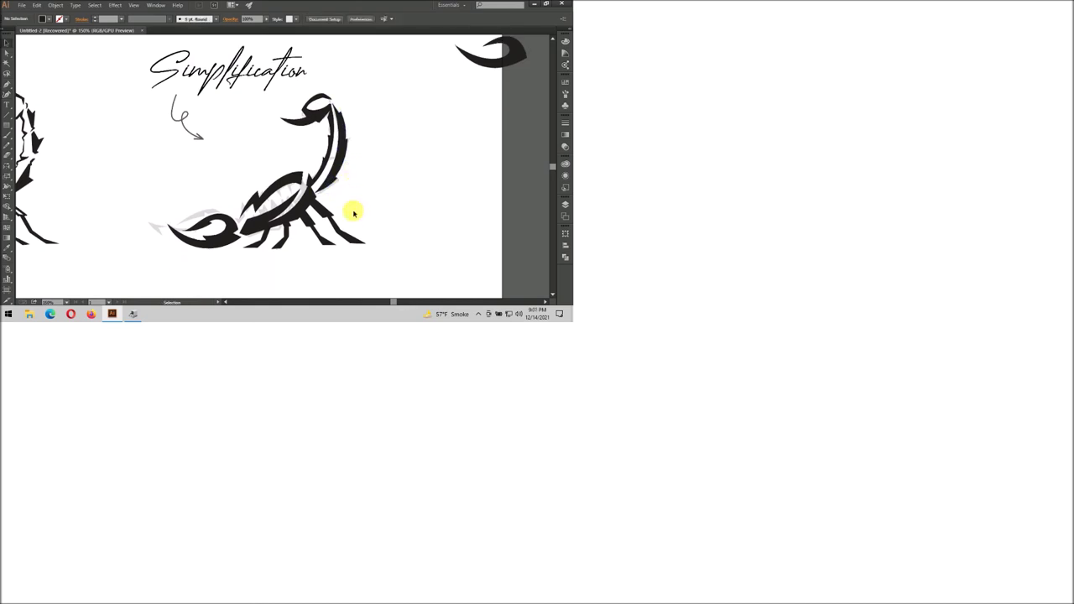
{"action": "scroll", "coordinate": [342, 187], "scroll_direction": "down", "scroll_amount": 2}
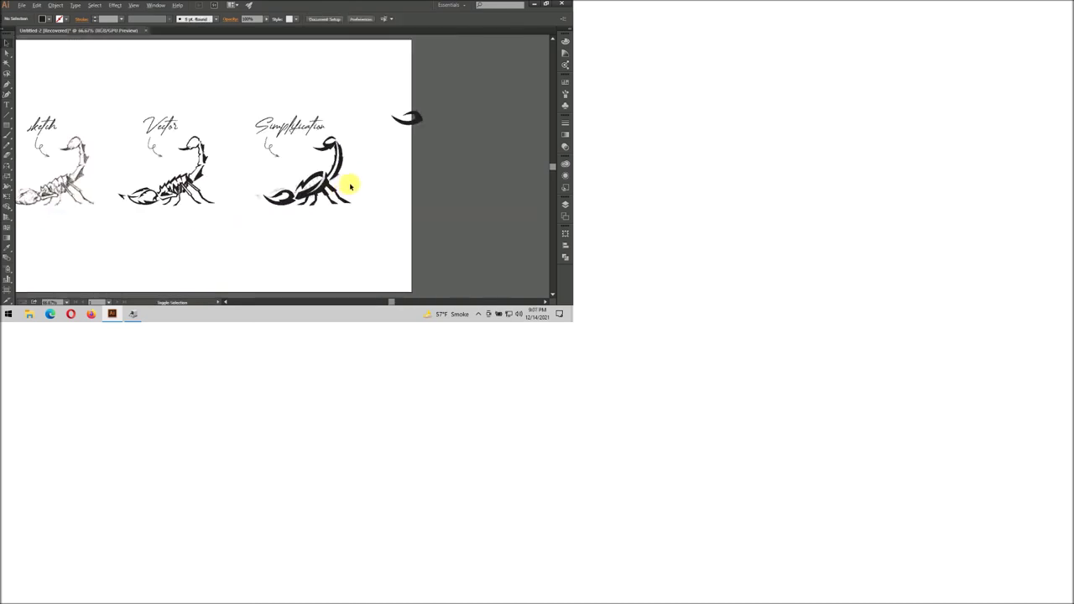
{"action": "scroll", "coordinate": [351, 186], "scroll_direction": "down", "scroll_amount": 1}
{"action": "scroll", "coordinate": [336, 149], "scroll_direction": "up", "scroll_amount": 6}
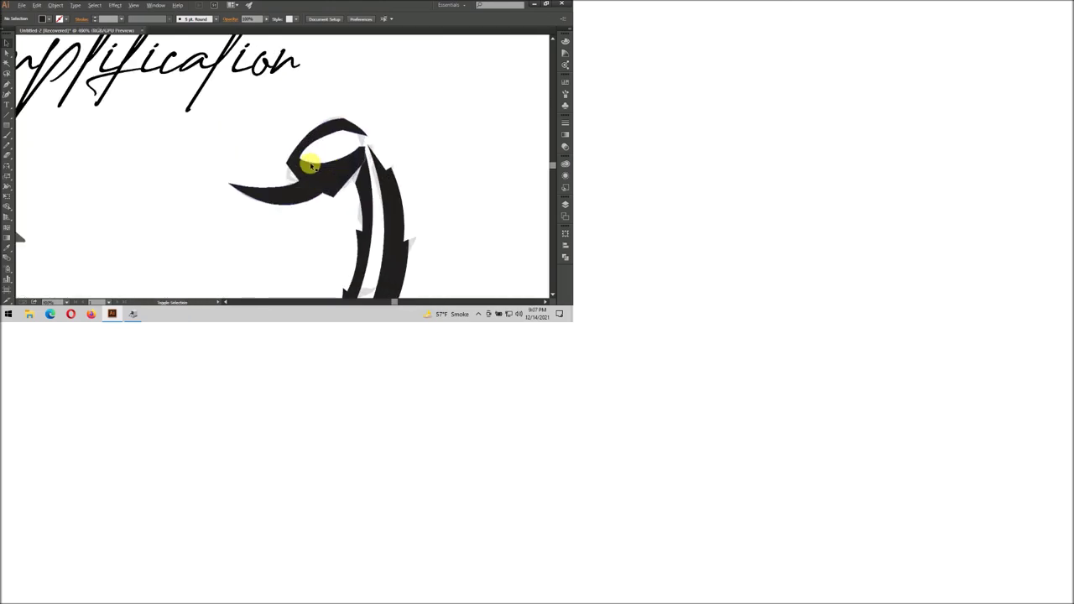
{"action": "key", "text": "a"}
{"action": "left_click", "coordinate": [311, 162]}
{"action": "left_click", "coordinate": [357, 144]}
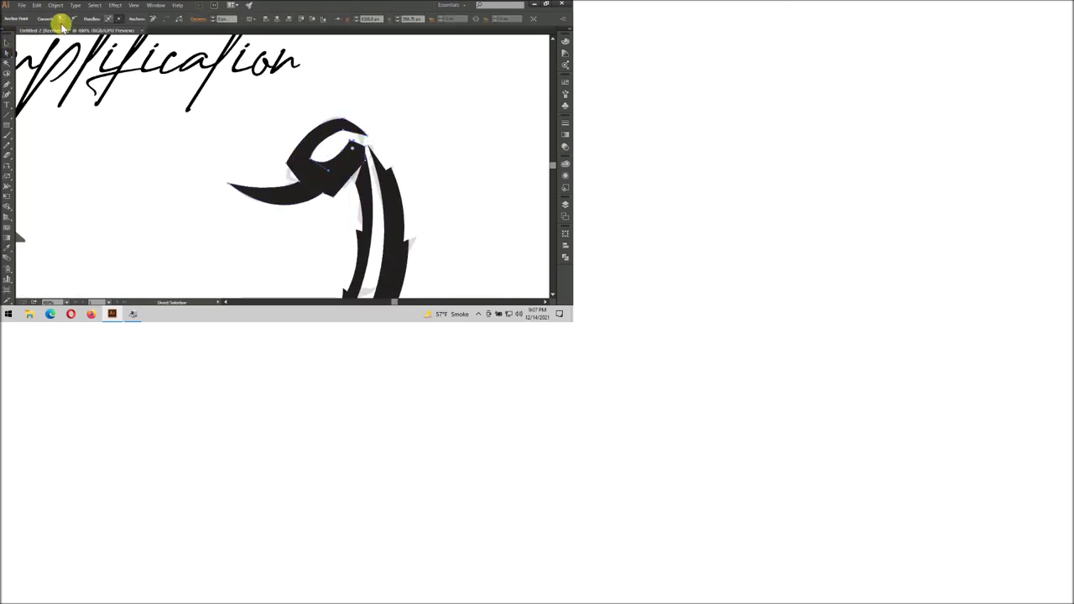
{"action": "scroll", "coordinate": [357, 145], "scroll_direction": "up", "scroll_amount": 1}
{"action": "left_click", "coordinate": [383, 132]}
Reshape the body's lower edge where the pincer meets the body, forming a jagged barb.
{"action": "scroll", "coordinate": [383, 131], "scroll_direction": "down", "scroll_amount": 2}
{"action": "scroll", "coordinate": [386, 133], "scroll_direction": "down", "scroll_amount": 2}
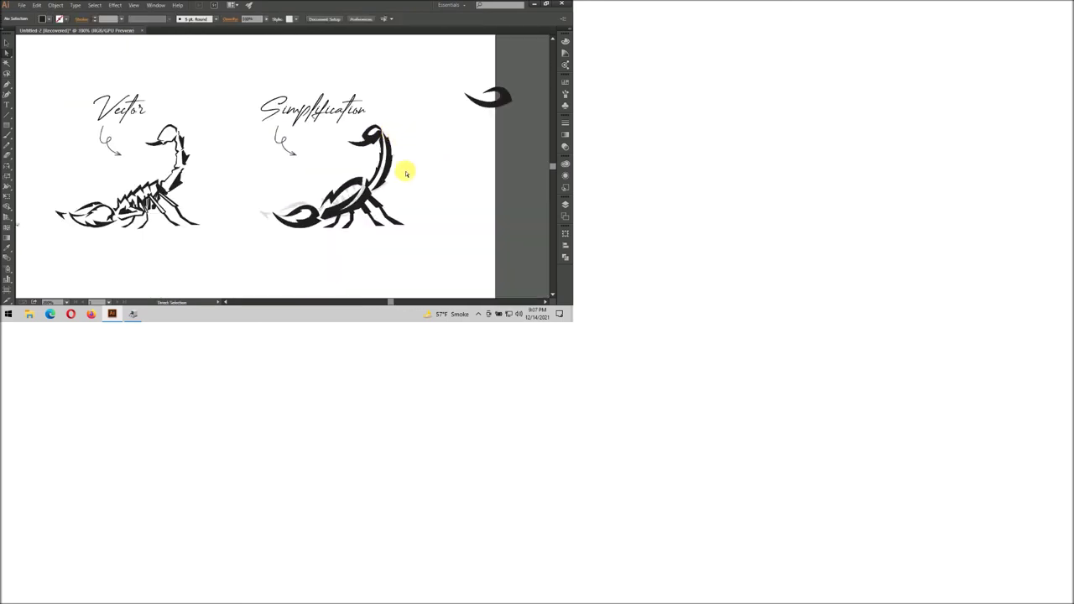
{"action": "scroll", "coordinate": [322, 210], "scroll_direction": "up", "scroll_amount": 2}
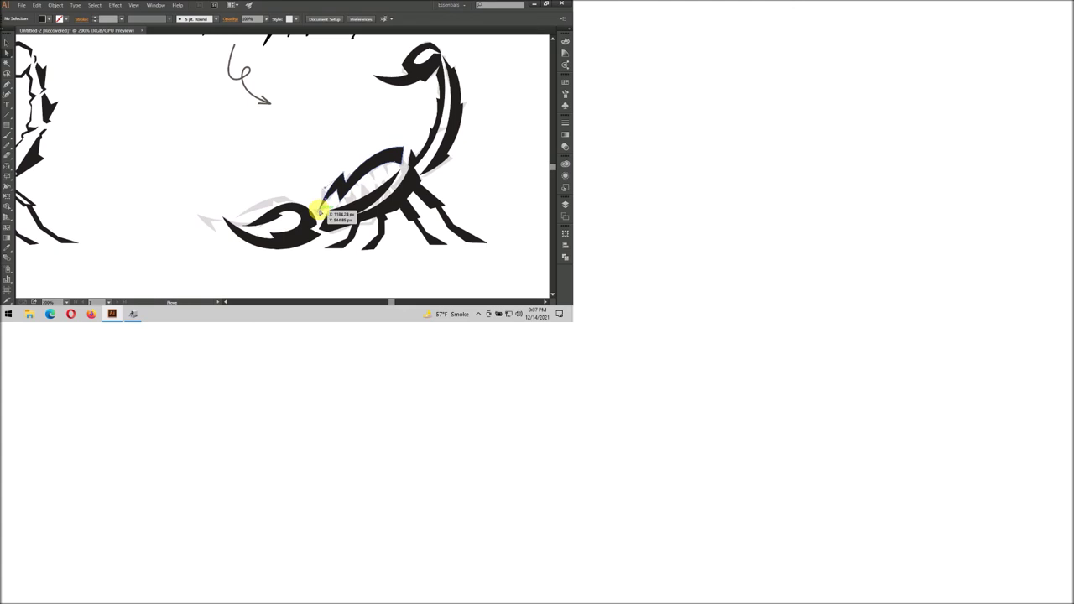
{"action": "left_click", "coordinate": [320, 210]}
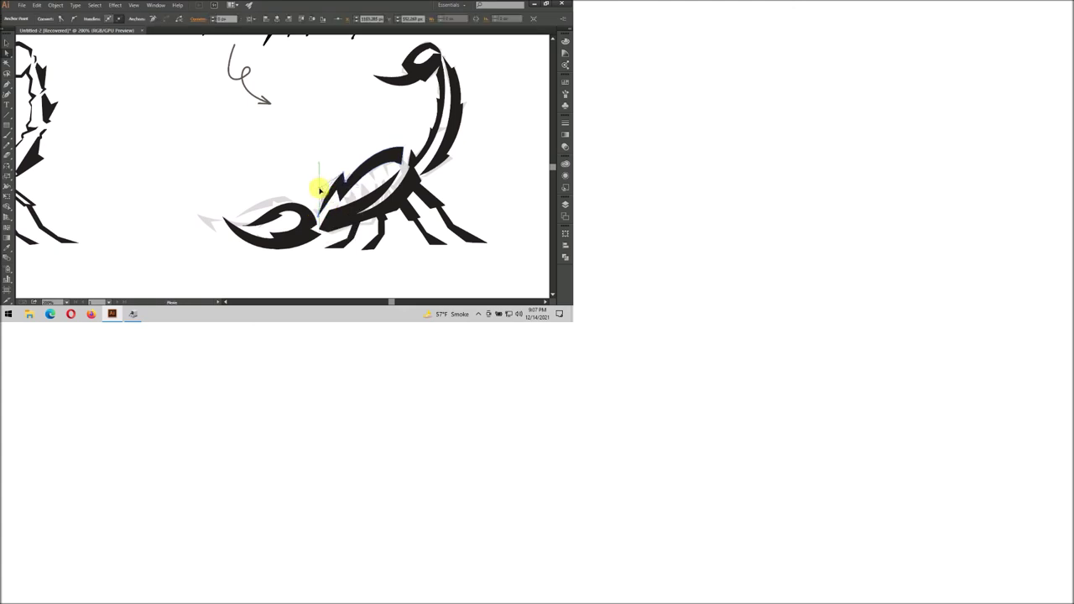
{"action": "scroll", "coordinate": [320, 190], "scroll_direction": "down", "scroll_amount": 2}
{"action": "left_click", "coordinate": [364, 219]}
{"action": "scroll", "coordinate": [369, 230], "scroll_direction": "down", "scroll_amount": 1}
{"action": "left_click", "coordinate": [367, 231]}
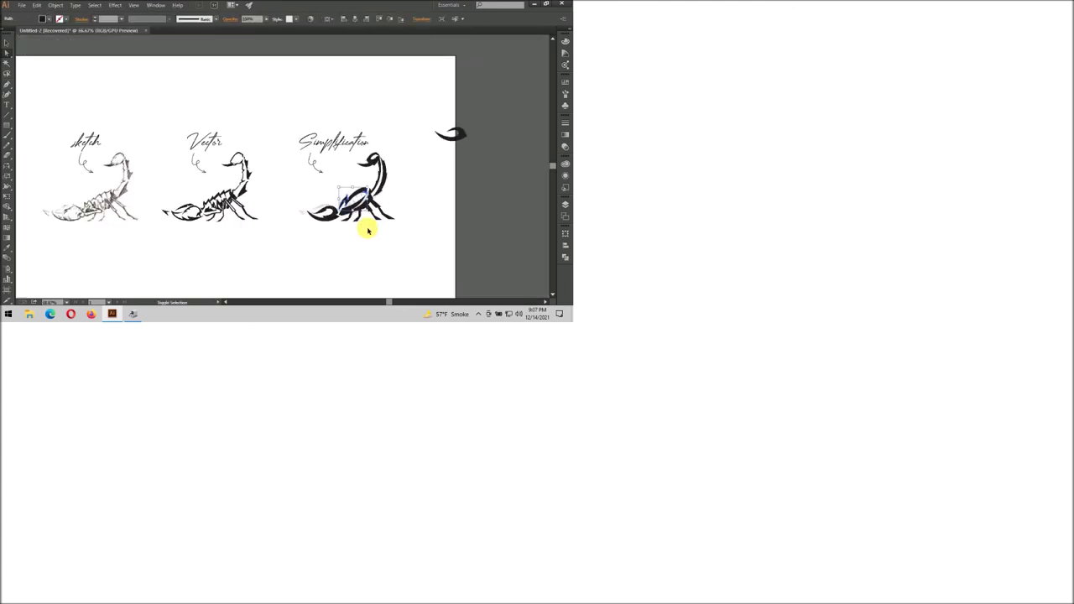
{"action": "scroll", "coordinate": [358, 217], "scroll_direction": "up", "scroll_amount": 3}
{"action": "scroll", "coordinate": [352, 205], "scroll_direction": "up", "scroll_amount": 2}
{"action": "left_click", "coordinate": [336, 209]}
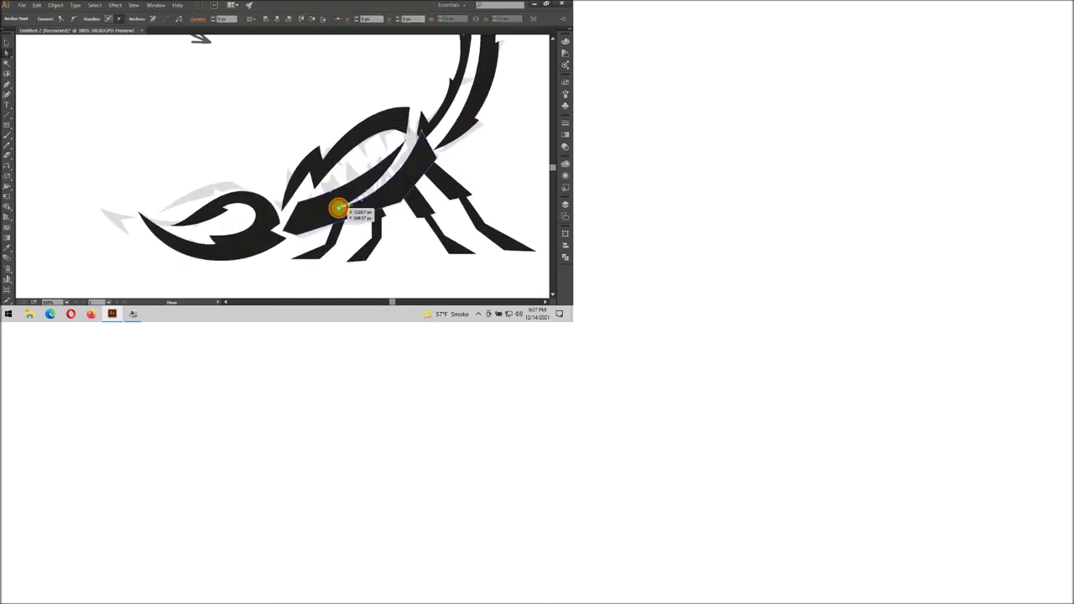
{"action": "left_click_drag", "start_coordinate": [338, 208], "coordinate": [378, 198]}
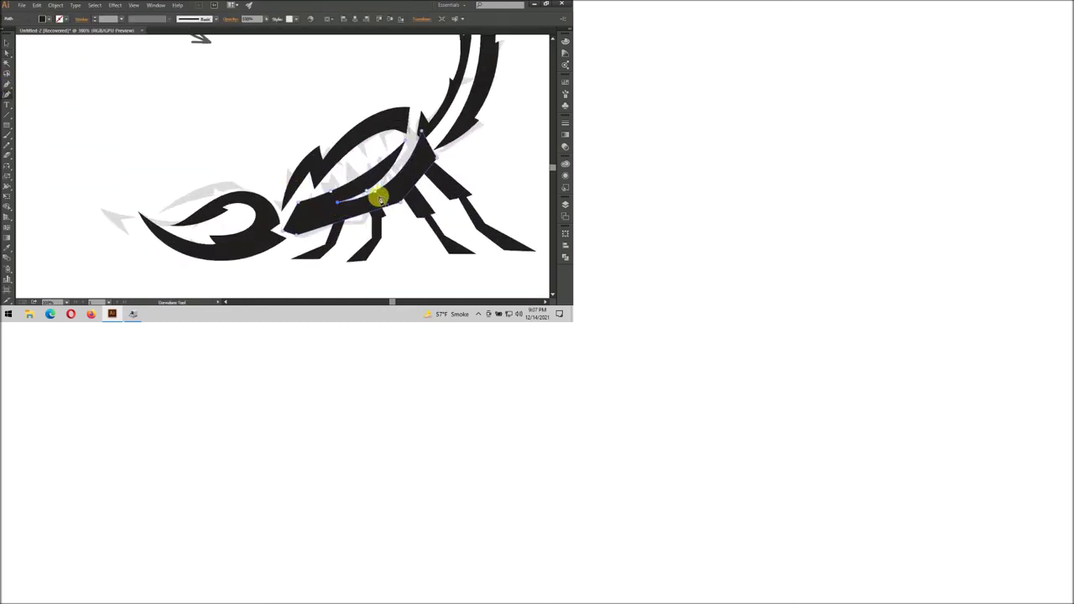
Delete the small stray tail stroke floating beside the simplified scorpion.
{"action": "scroll", "coordinate": [377, 195], "scroll_direction": "down", "scroll_amount": 5}
{"action": "scroll", "coordinate": [391, 218], "scroll_direction": "down", "scroll_amount": 2}
{"action": "scroll", "coordinate": [395, 231], "scroll_direction": "down", "scroll_amount": 2}
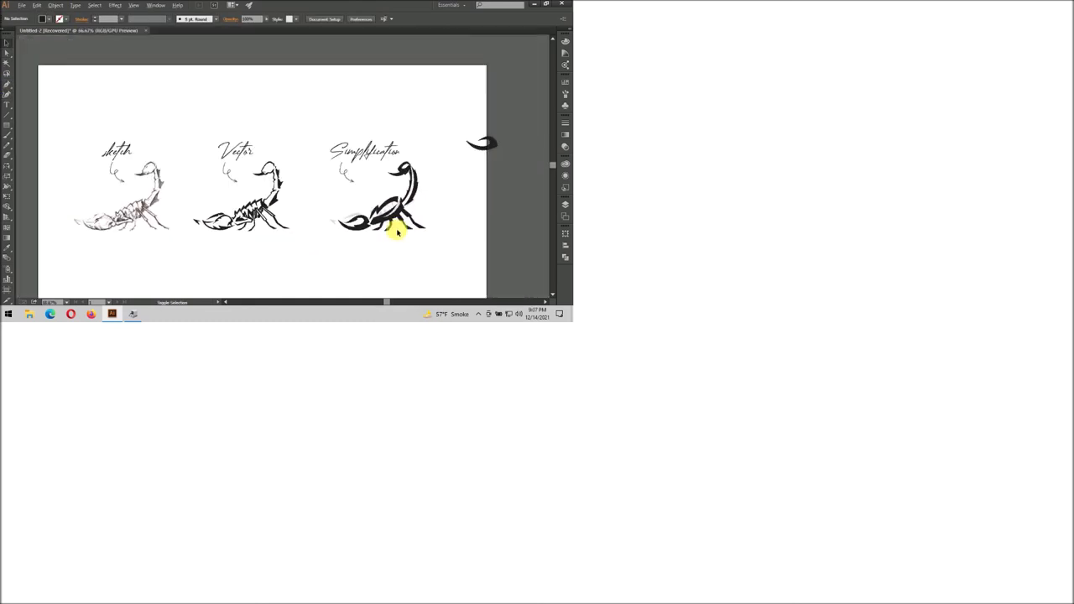
{"action": "scroll", "coordinate": [422, 249], "scroll_direction": "down", "scroll_amount": 1}
{"action": "left_click_drag", "start_coordinate": [415, 235], "coordinate": [354, 168]}
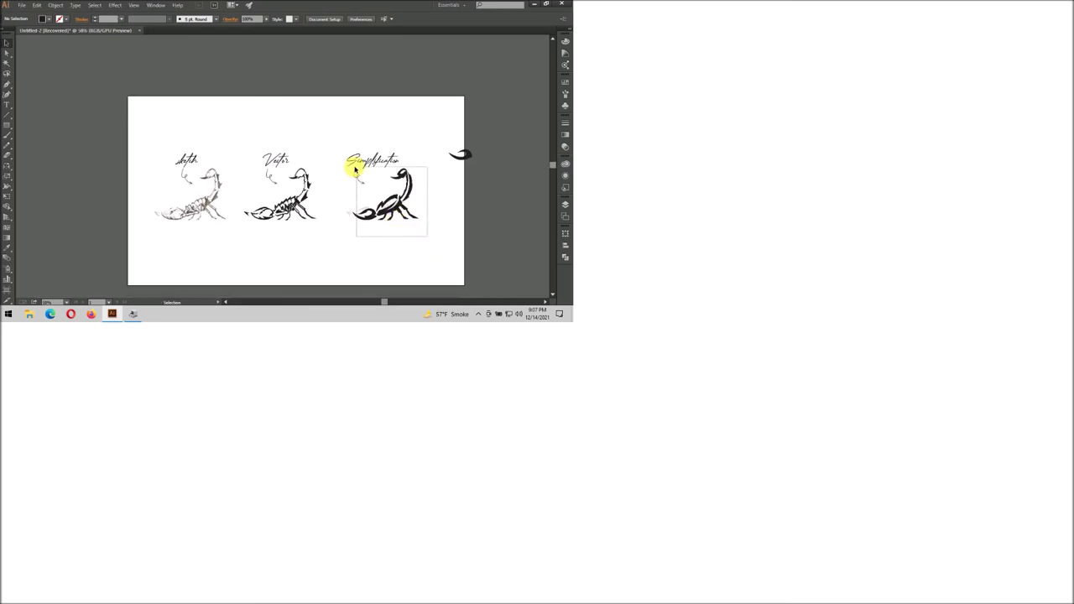
{"action": "left_click", "coordinate": [459, 155]}
{"action": "key", "text": "Delete"}
{"action": "scroll", "coordinate": [433, 182], "scroll_direction": "right", "scroll_amount": 5}
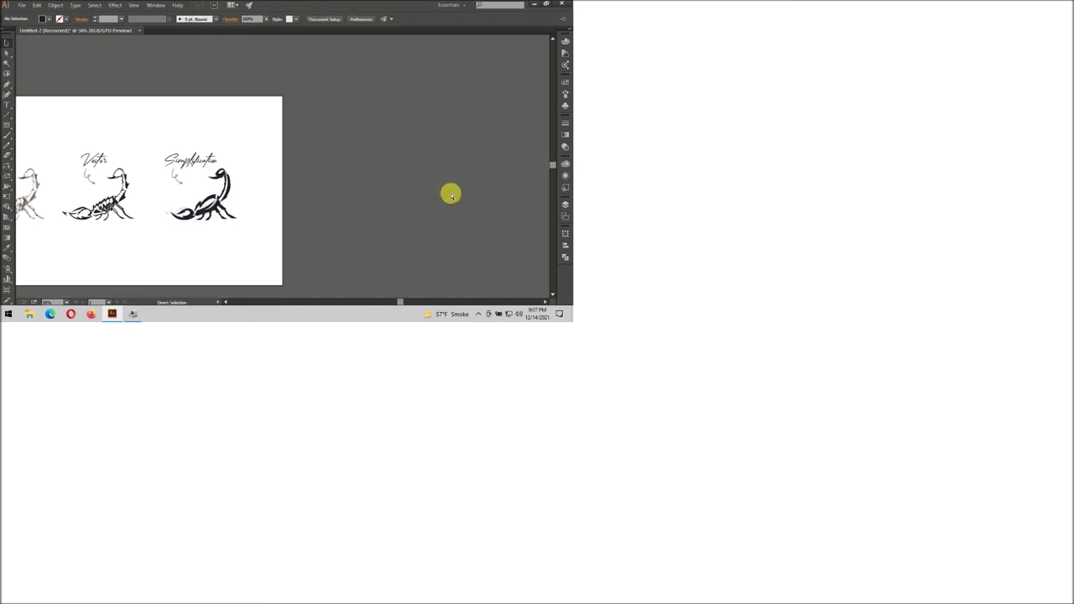
Add a second artboard and Alt-drag a copy of the simplified scorpion onto it.
{"action": "left_click", "coordinate": [565, 216]}
{"action": "left_click", "coordinate": [531, 275]}
{"action": "left_click_drag", "start_coordinate": [171, 257], "coordinate": [38, 159]}
{"action": "left_click_drag", "start_coordinate": [111, 208], "coordinate": [361, 209]}
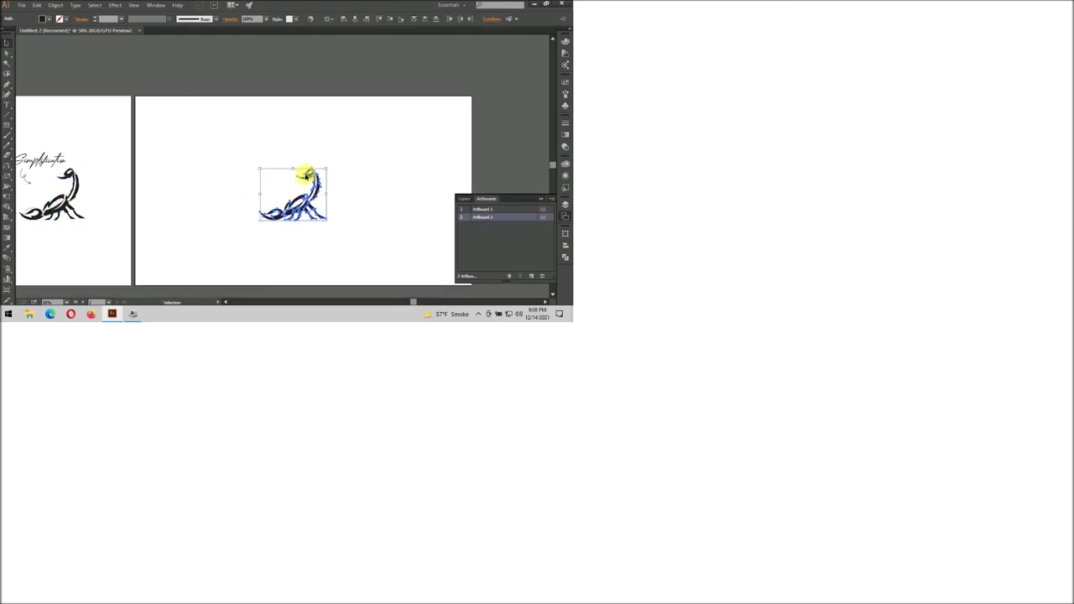
{"action": "scroll", "coordinate": [282, 173], "scroll_direction": "right", "scroll_amount": 2}
{"action": "scroll", "coordinate": [269, 174], "scroll_direction": "down", "scroll_amount": 3}
{"action": "scroll", "coordinate": [268, 173], "scroll_direction": "up", "scroll_amount": 1}
Nudge the scorpion copy slightly left on Artboard 2.
{"action": "left_click", "coordinate": [539, 199]}
{"action": "left_click", "coordinate": [324, 206]}
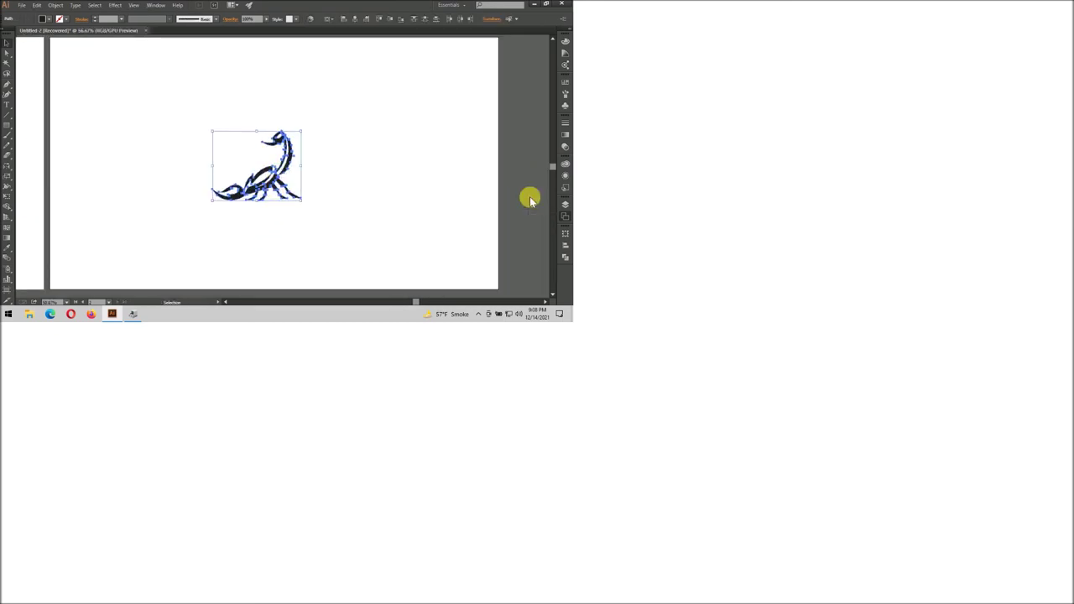
{"action": "left_click", "coordinate": [286, 157]}
{"action": "left_click", "coordinate": [177, 233]}
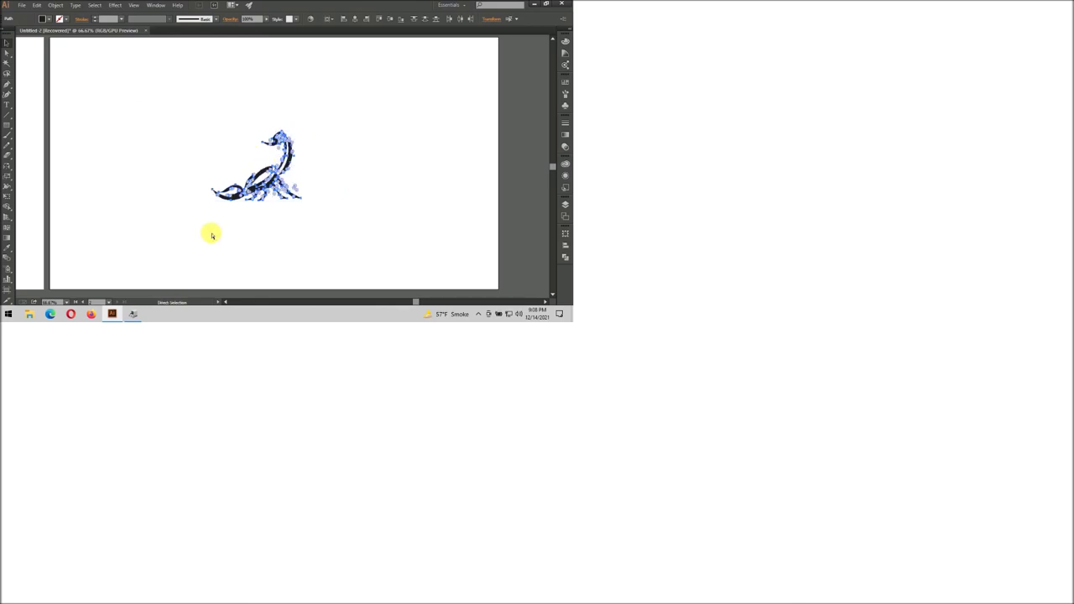
{"action": "left_click_drag", "start_coordinate": [288, 168], "coordinate": [263, 168]}
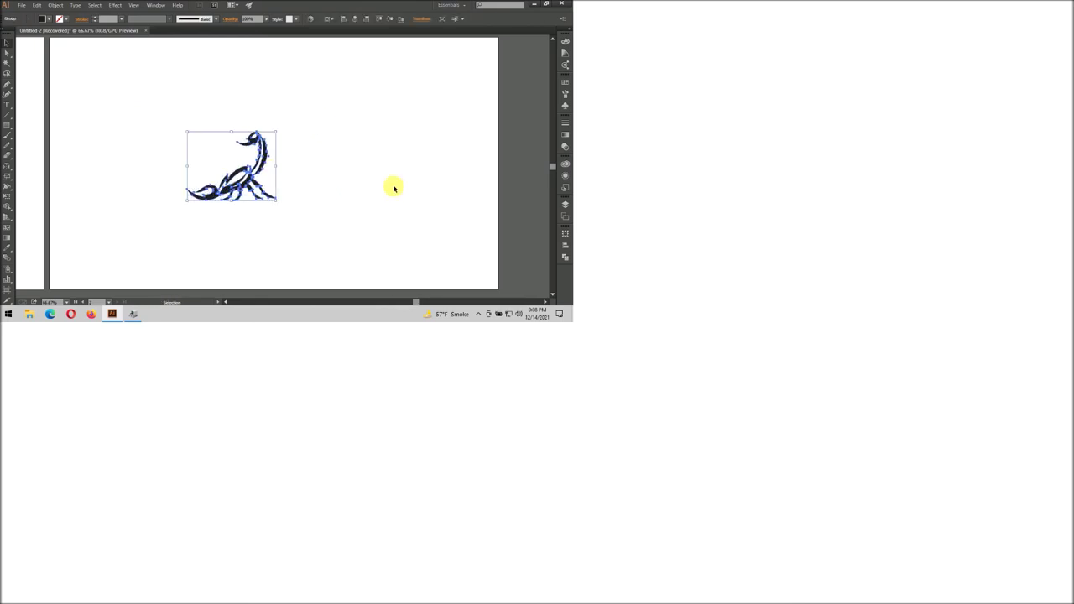
{"action": "left_click", "coordinate": [565, 257]}
{"action": "left_click", "coordinate": [261, 206]}
{"action": "left_click_drag", "start_coordinate": [255, 179], "coordinate": [251, 180]}
Add 'scor pion' text beside the scorpion, enlarged about sixfold, bold italic, with tightened leading.
{"action": "key", "text": "t"}
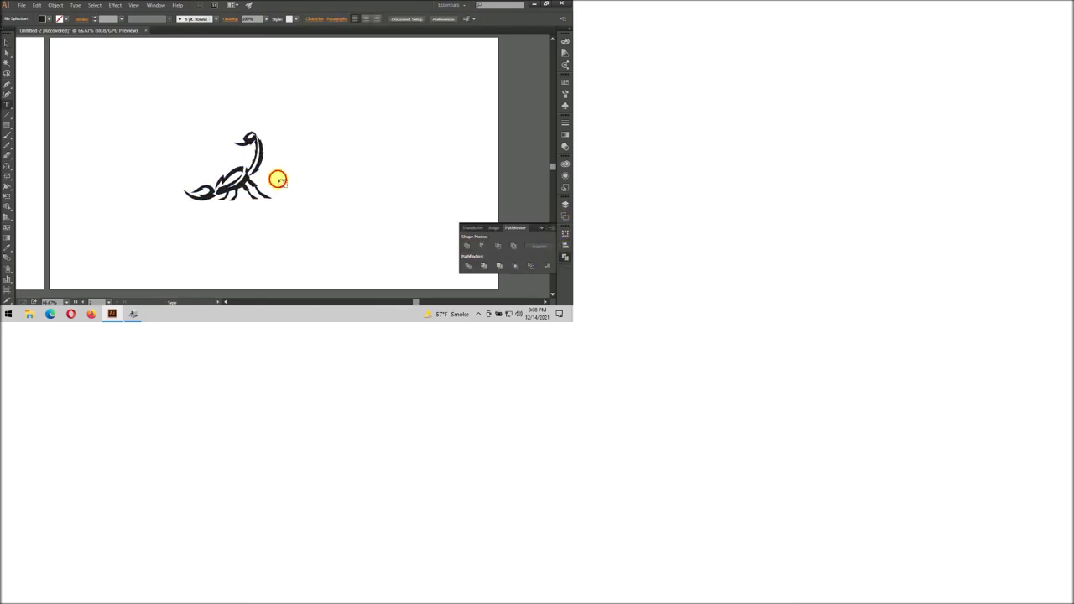
{"action": "left_click", "coordinate": [277, 177]}
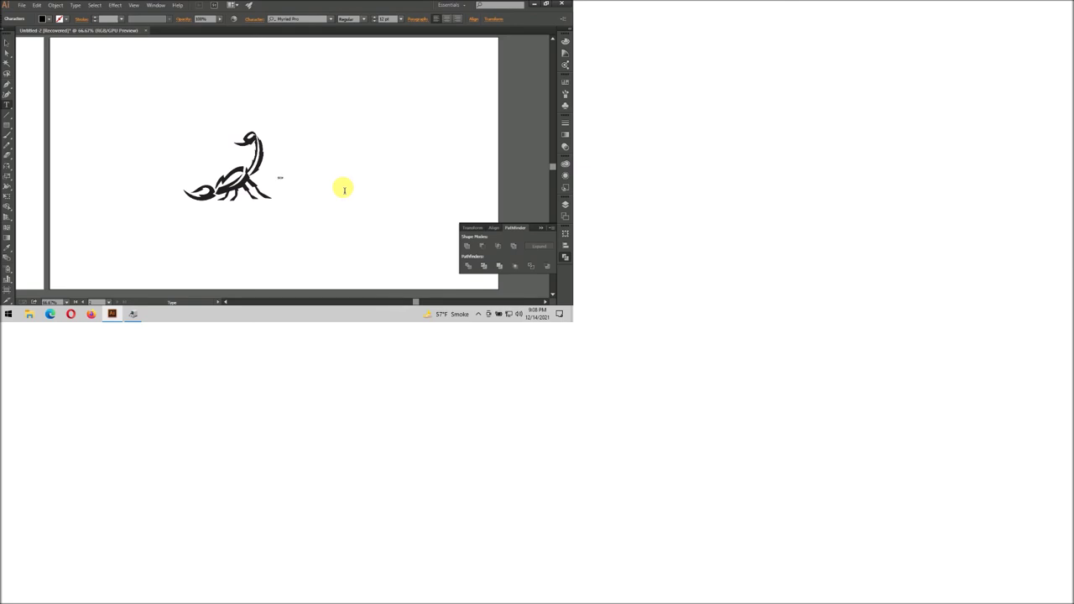
{"action": "left_click", "coordinate": [7, 44]}
{"action": "left_click", "coordinate": [280, 180]}
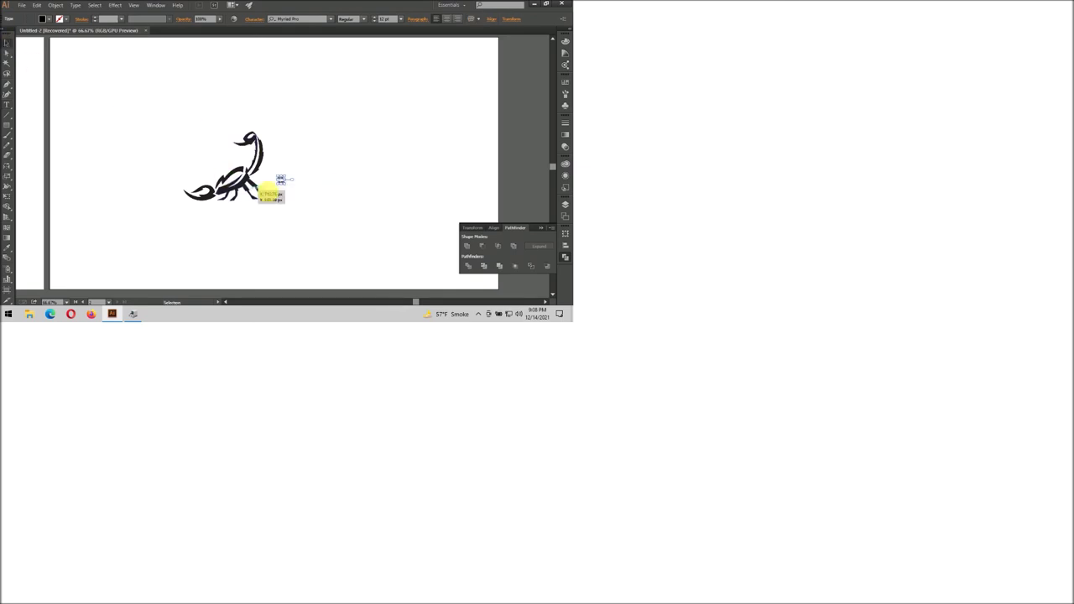
{"action": "mouse_move", "coordinate": [283, 183]}
{"action": "left_mouse_down"}
{"action": "mouse_move", "coordinate": [285, 198]}
{"action": "mouse_move", "coordinate": [308, 186]}
{"action": "left_mouse_up"}
{"action": "left_click", "coordinate": [290, 19]}
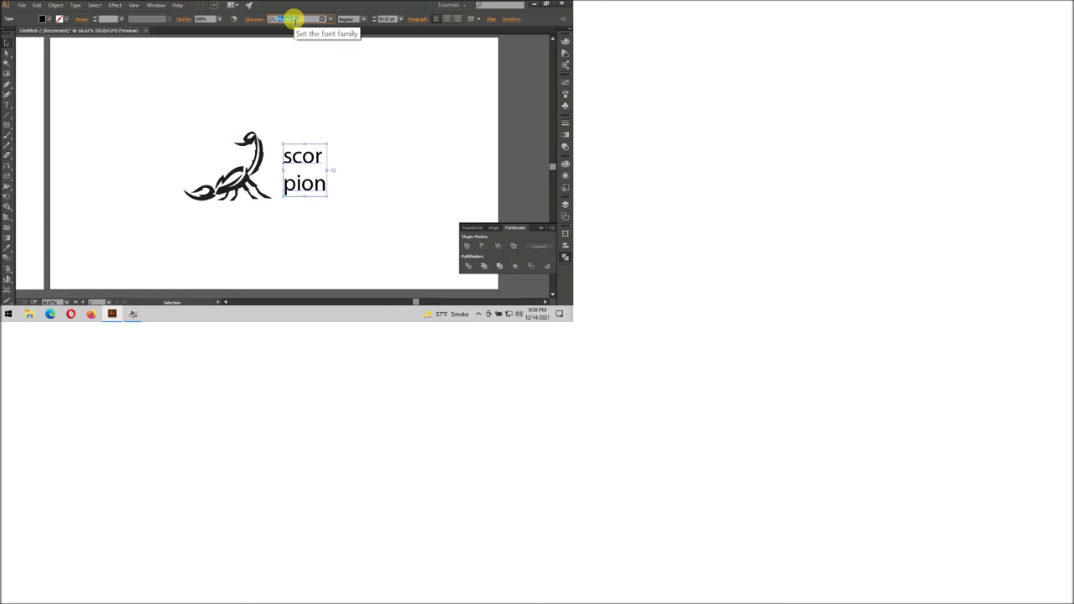
{"action": "type", "text": "pala"}
{"action": "key", "text": "Return"}
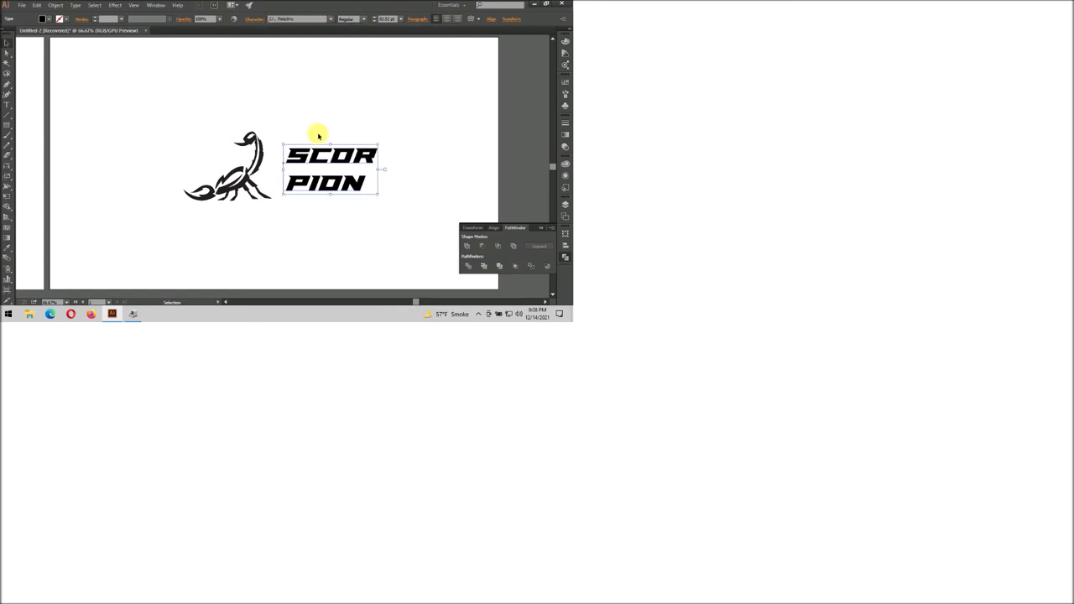
{"action": "key", "text": "alt+Up"}
{"action": "key", "text": "alt+Up"}
{"action": "key", "text": "alt+Up"}
{"action": "key", "text": "alt+Up"}
{"action": "key", "text": "alt+Up"}
{"action": "key", "text": "alt+Up"}
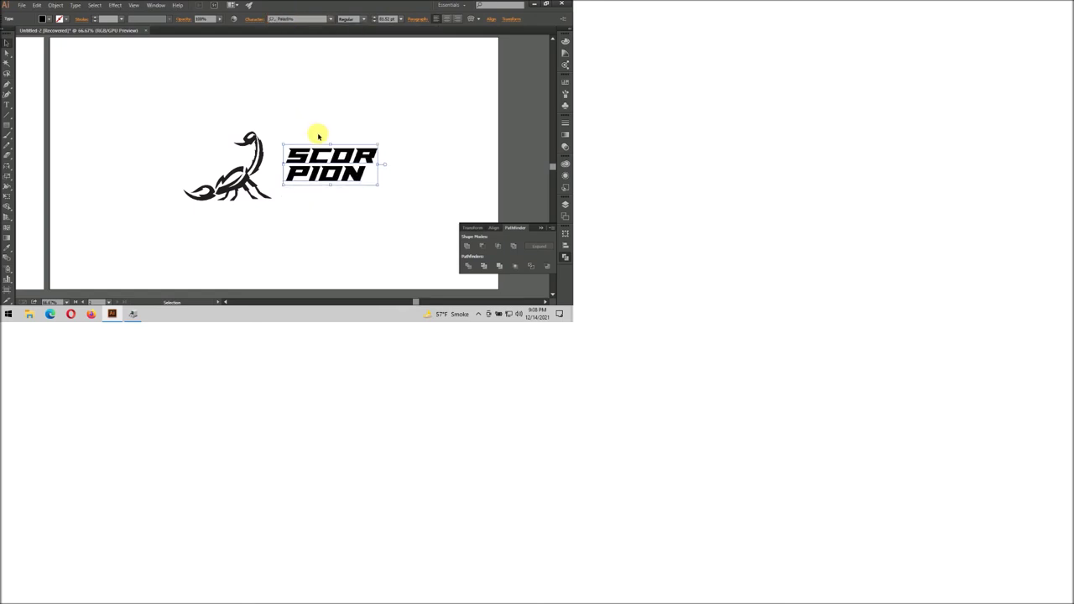
{"action": "key", "text": "alt+Up"}
{"action": "key", "text": "alt+Up"}
Scale the SCOR PION wordmark down so it sits snugly beside the scorpion.
{"action": "left_click_drag", "start_coordinate": [372, 163], "coordinate": [348, 186]}
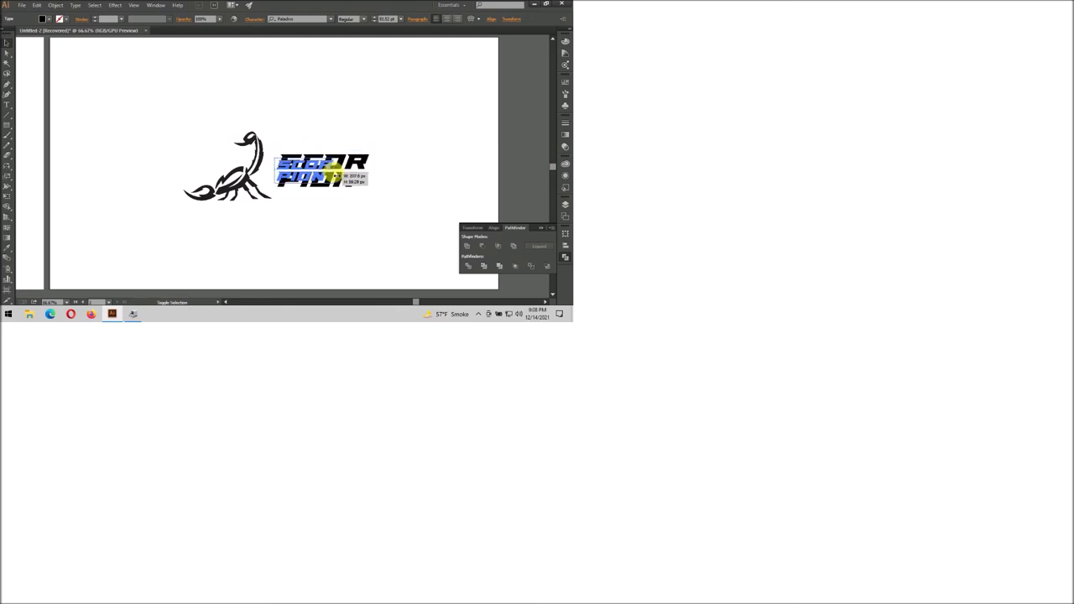
{"action": "left_click", "coordinate": [348, 198]}
{"action": "key", "text": "ctrl+1"}
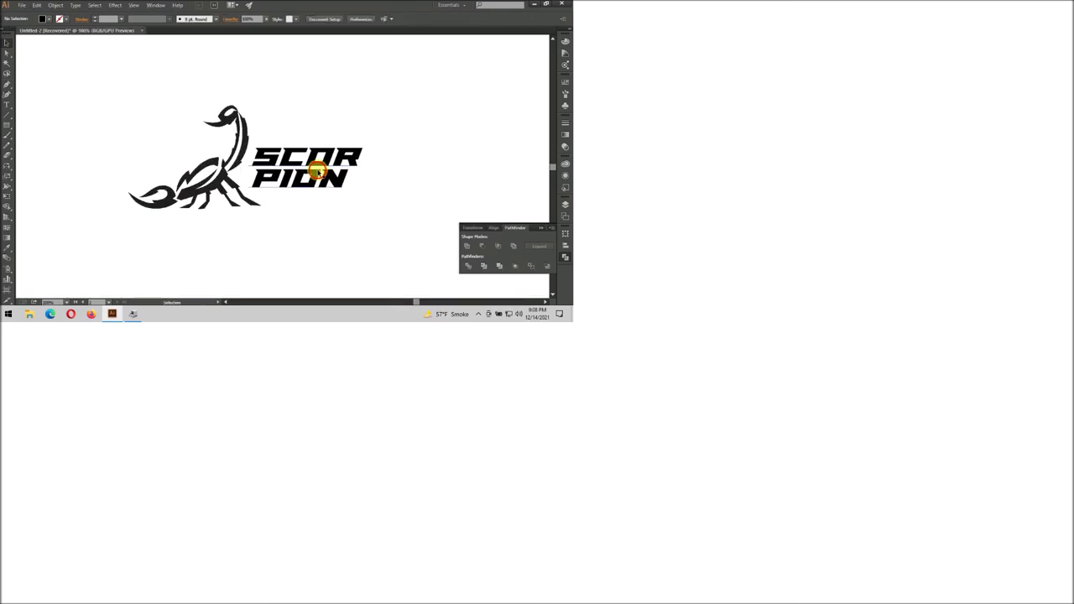
{"action": "left_click", "coordinate": [359, 171]}
{"action": "left_click_drag", "start_coordinate": [361, 172], "coordinate": [348, 185]}
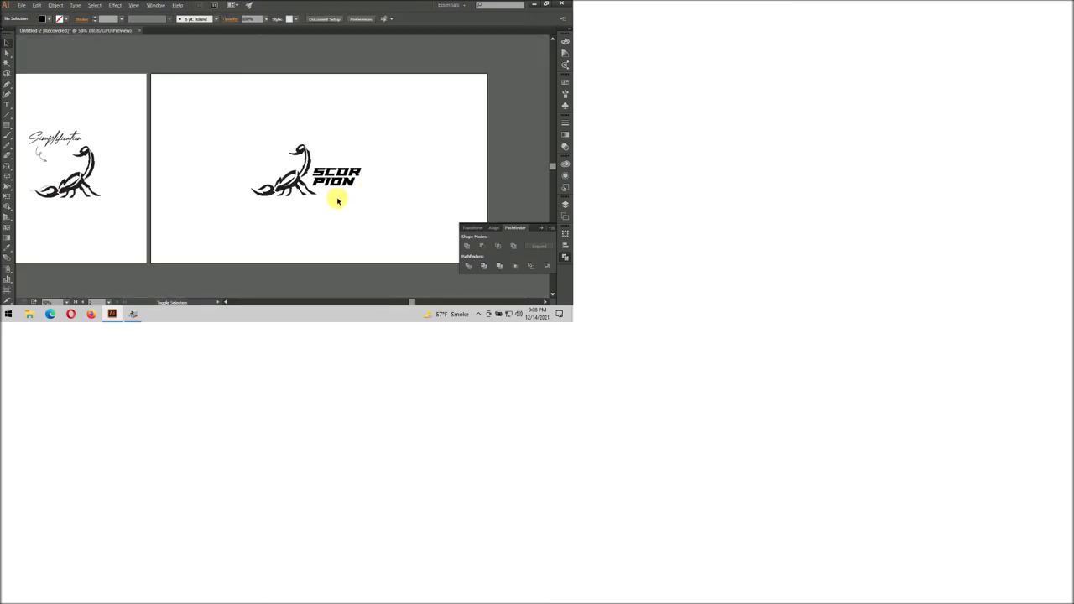
{"action": "scroll", "coordinate": [338, 199], "scroll_direction": "up", "scroll_amount": 1}
Eyedropper black onto the scorpion group to give it a solid black fill.
{"action": "left_click", "coordinate": [312, 170]}
{"action": "key", "text": "i"}
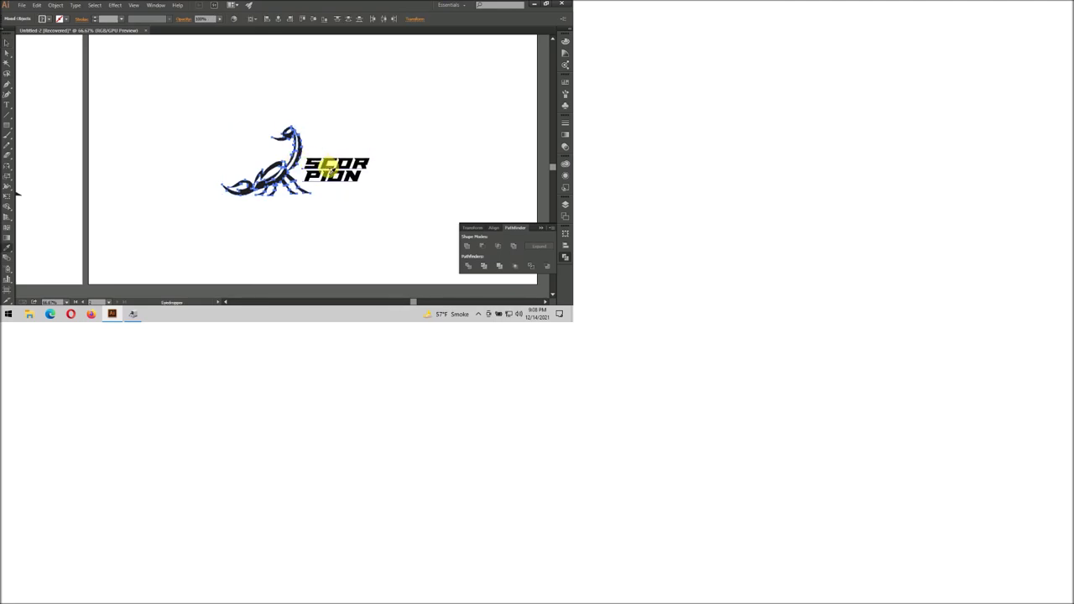
{"action": "left_click", "coordinate": [329, 170]}
{"action": "scroll", "coordinate": [345, 144], "scroll_direction": "up", "scroll_amount": 1}
{"action": "scroll", "coordinate": [344, 143], "scroll_direction": "down", "scroll_amount": 1}
{"action": "key", "text": "v"}
{"action": "key", "text": "ctrl+shift+a"}
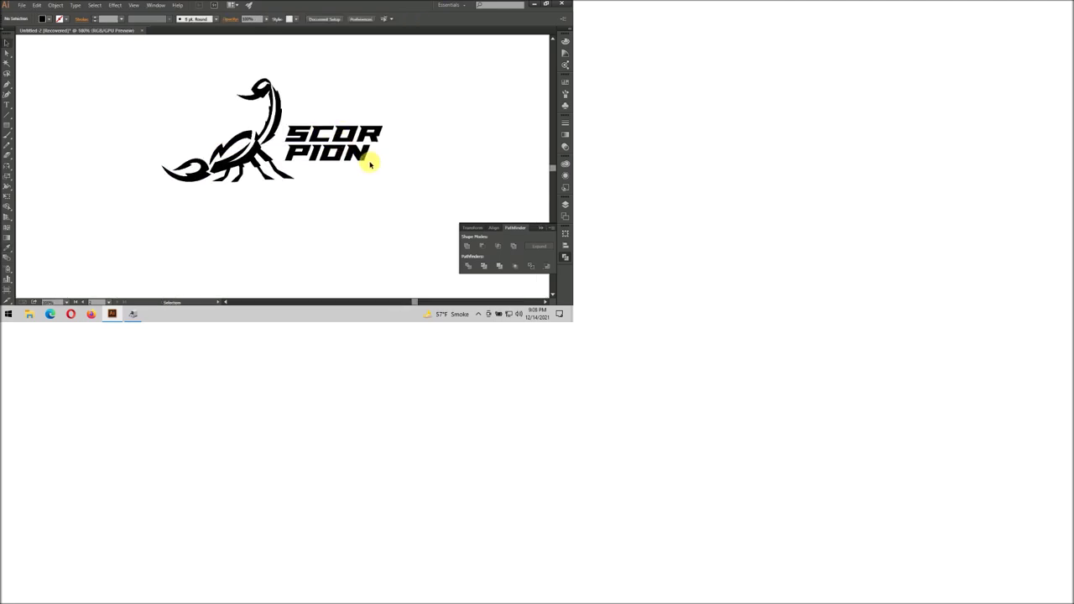
{"action": "left_click", "coordinate": [252, 131]}
{"action": "scroll", "coordinate": [252, 131], "scroll_direction": "down", "scroll_amount": 3}
{"action": "scroll", "coordinate": [115, 156], "scroll_direction": "up", "scroll_amount": 2}
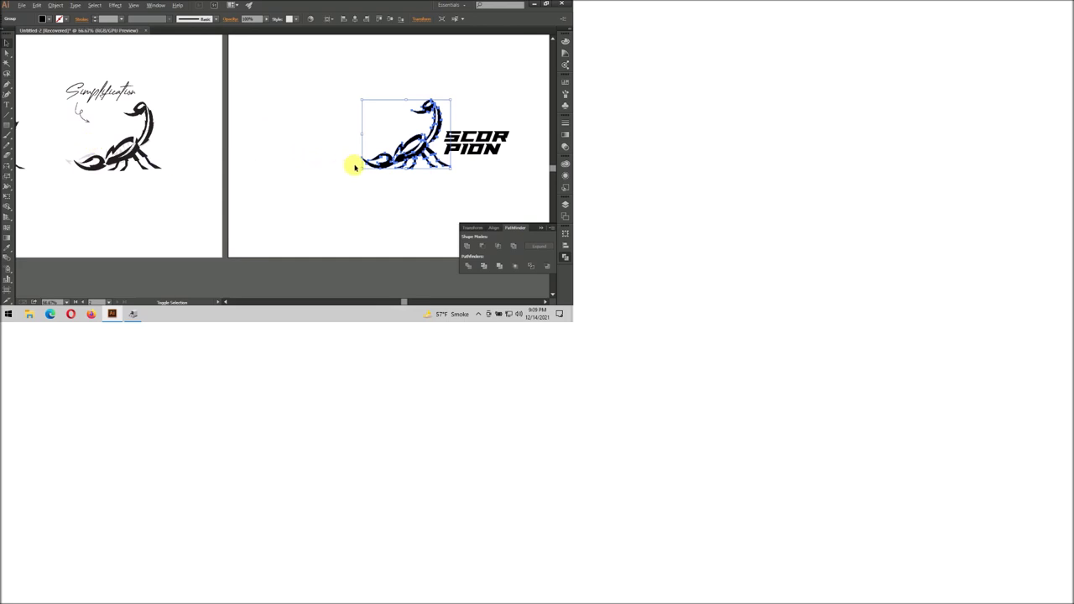
{"action": "scroll", "coordinate": [446, 107], "scroll_direction": "up", "scroll_amount": 3}
{"action": "scroll", "coordinate": [347, 192], "scroll_direction": "up", "scroll_amount": 2}
Drag the body anchors near the tail joint to smooth the curve where tail meets back.
{"action": "key", "text": "a"}
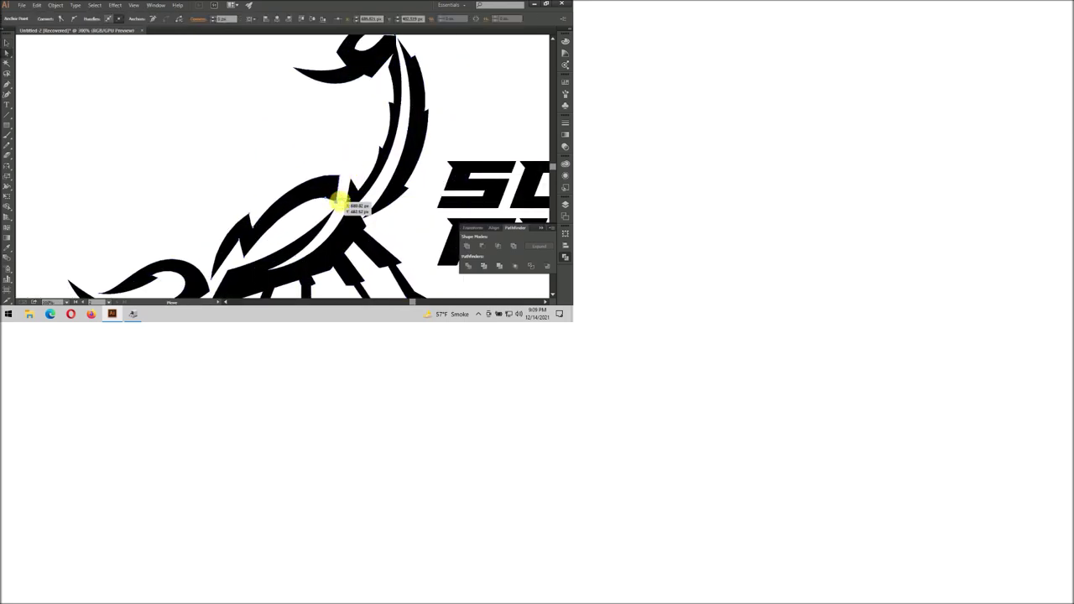
{"action": "scroll", "coordinate": [349, 202], "scroll_direction": "down", "scroll_amount": 3}
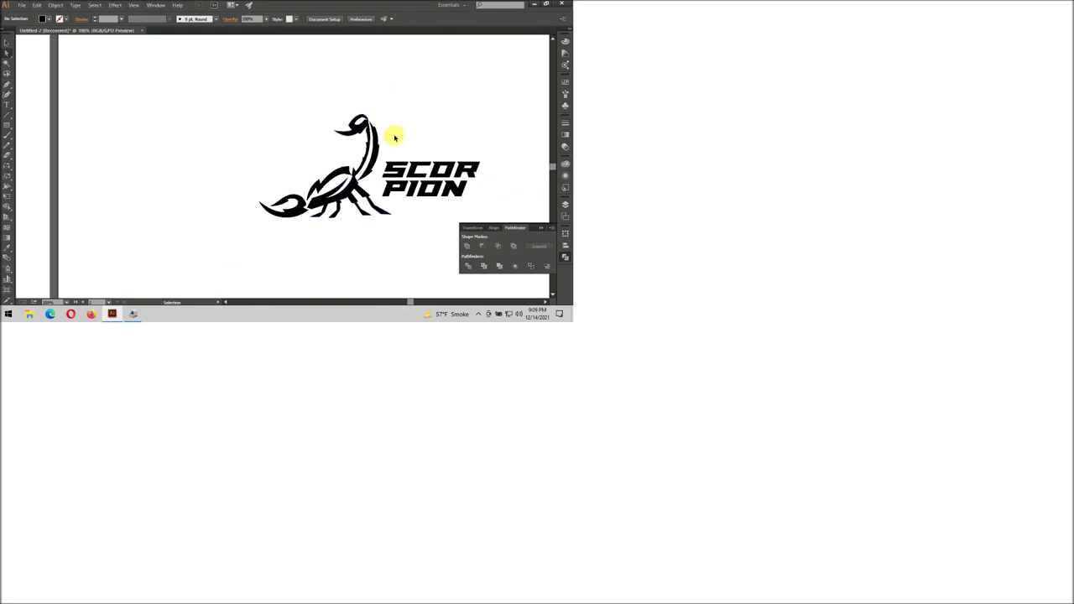
{"action": "scroll", "coordinate": [382, 143], "scroll_direction": "down", "scroll_amount": 2}
{"action": "scroll", "coordinate": [347, 170], "scroll_direction": "up", "scroll_amount": 3}
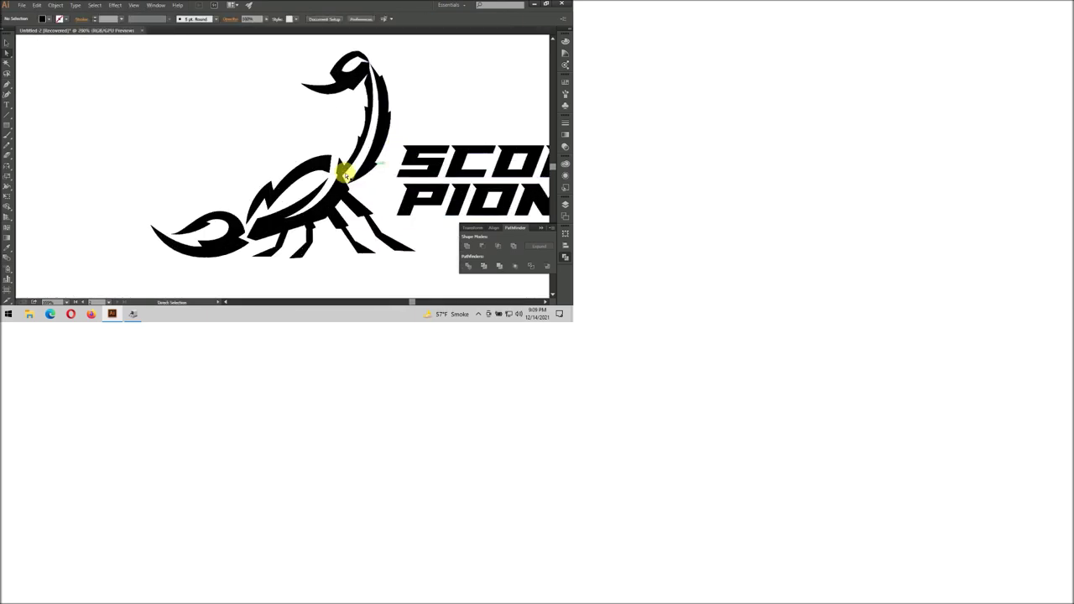
{"action": "scroll", "coordinate": [346, 168], "scroll_direction": "up", "scroll_amount": 1}
{"action": "left_click", "coordinate": [337, 148]}
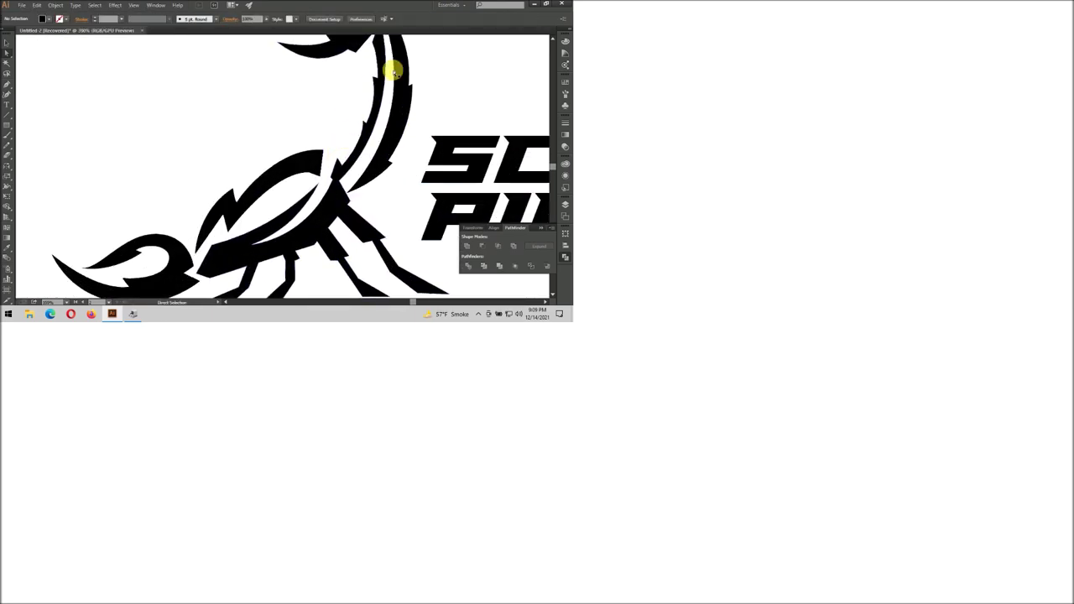
{"action": "left_click", "coordinate": [321, 155]}
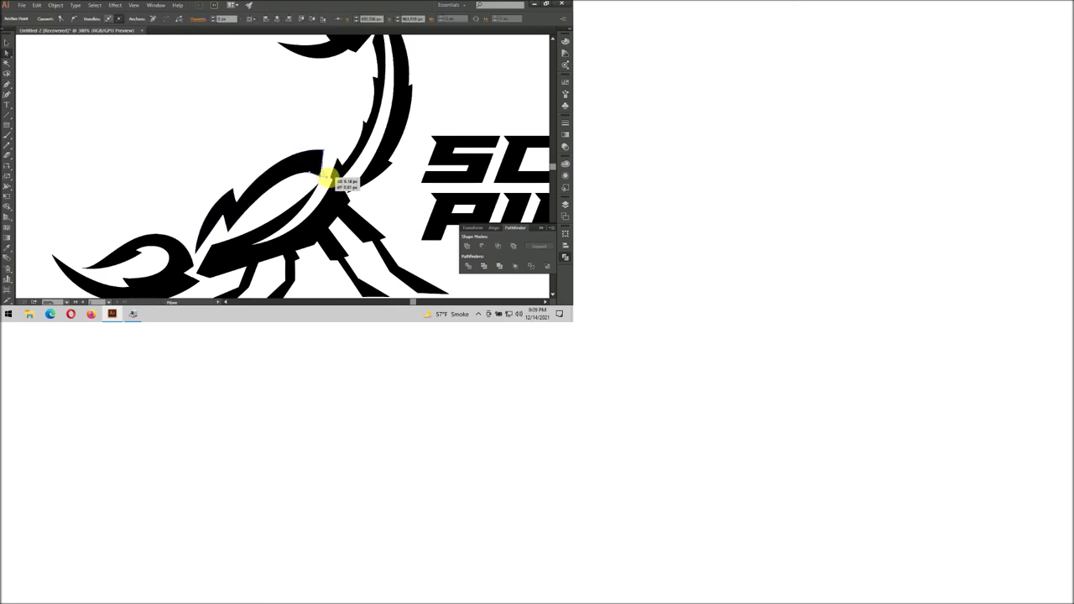
{"action": "left_click_drag", "start_coordinate": [336, 180], "coordinate": [324, 154]}
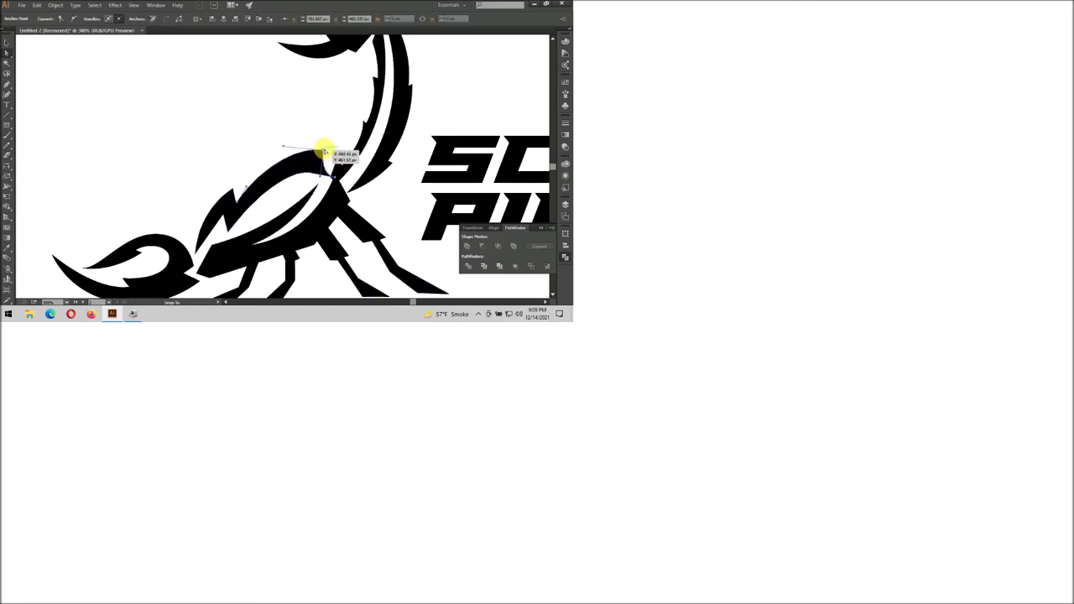
{"action": "left_click", "coordinate": [333, 176]}
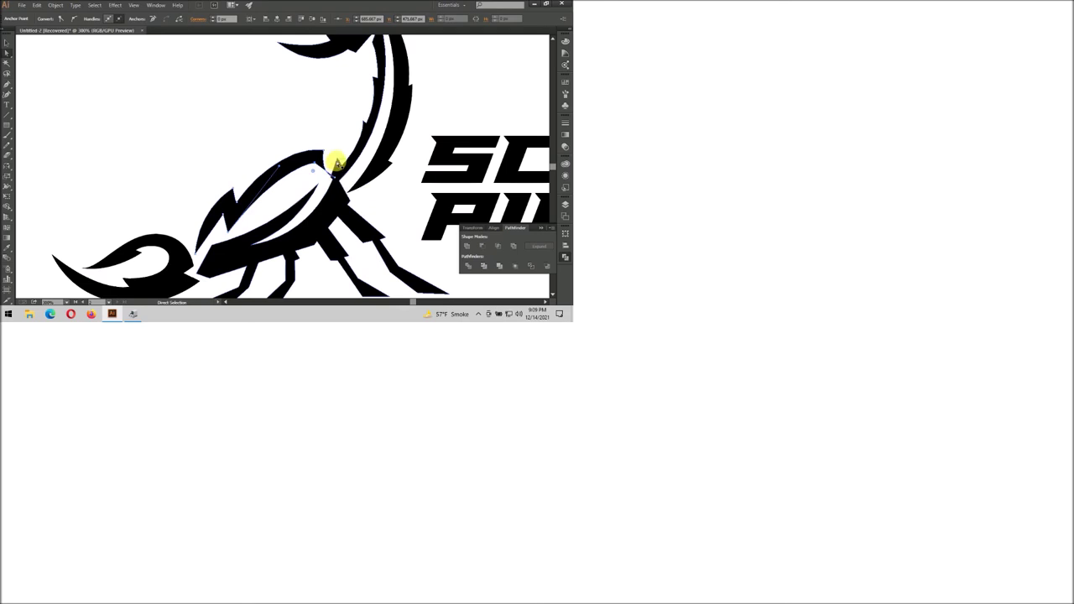
{"action": "left_click_drag", "start_coordinate": [193, 148], "coordinate": [328, 162]}
{"action": "scroll", "coordinate": [328, 159], "scroll_direction": "down", "scroll_amount": 3}
{"action": "scroll", "coordinate": [328, 151], "scroll_direction": "up", "scroll_amount": 3}
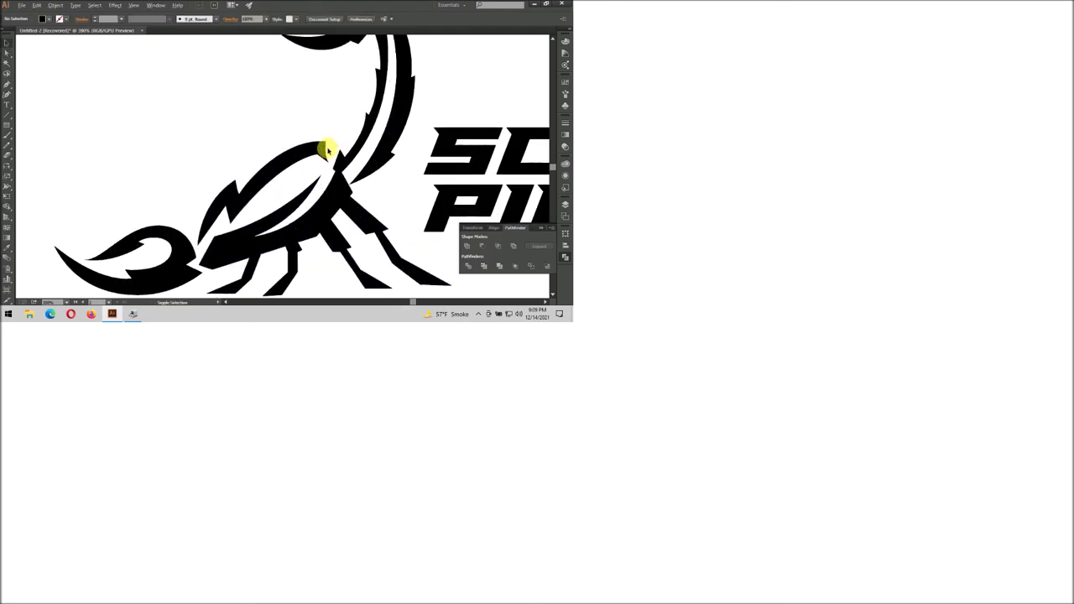
{"action": "scroll", "coordinate": [328, 151], "scroll_direction": "up", "scroll_amount": 1}
{"action": "left_click", "coordinate": [327, 142]}
{"action": "left_click_drag", "start_coordinate": [279, 135], "coordinate": [326, 108]}
Fine-tune the tail-joint curve once more and Alt-drag a copy of the SCORPION text rightward.
{"action": "scroll", "coordinate": [334, 123], "scroll_direction": "down", "scroll_amount": 1}
{"action": "scroll", "coordinate": [335, 130], "scroll_direction": "up", "scroll_amount": 1}
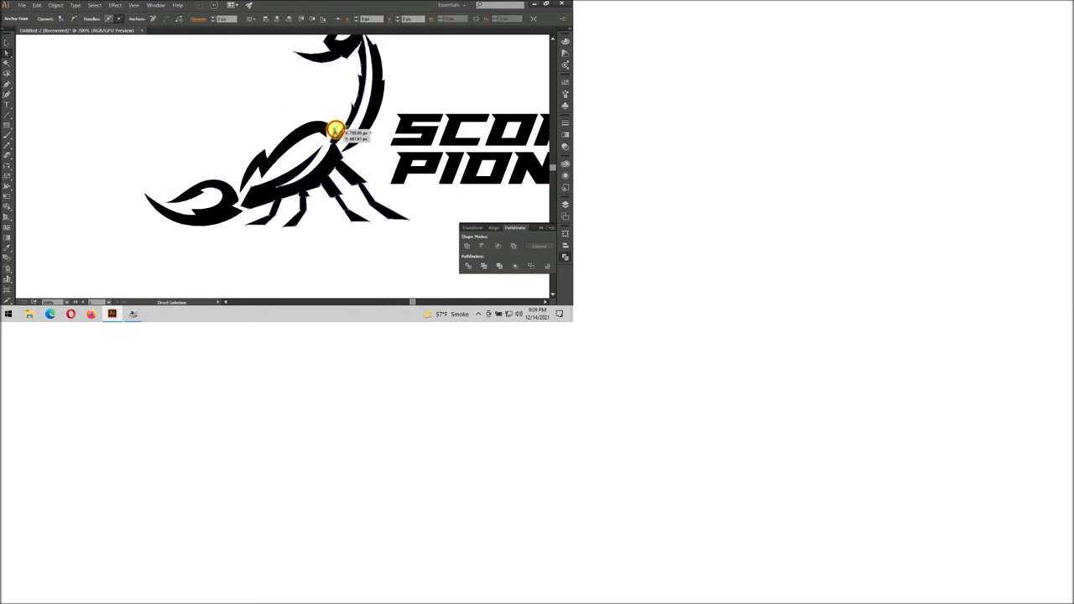
{"action": "scroll", "coordinate": [336, 109], "scroll_direction": "down", "scroll_amount": 2}
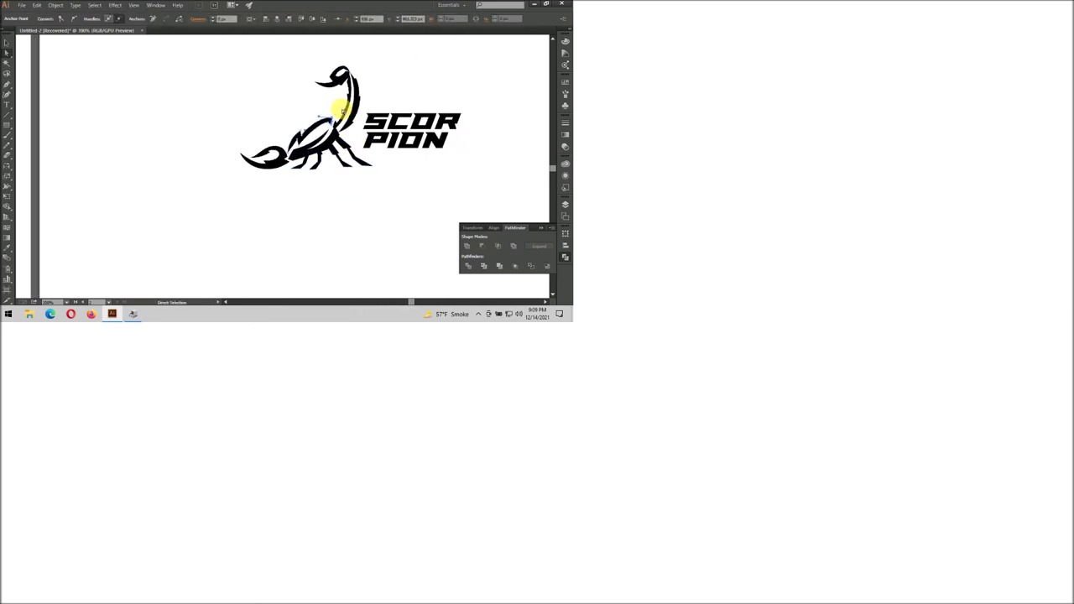
{"action": "scroll", "coordinate": [321, 168], "scroll_direction": "up", "scroll_amount": 2}
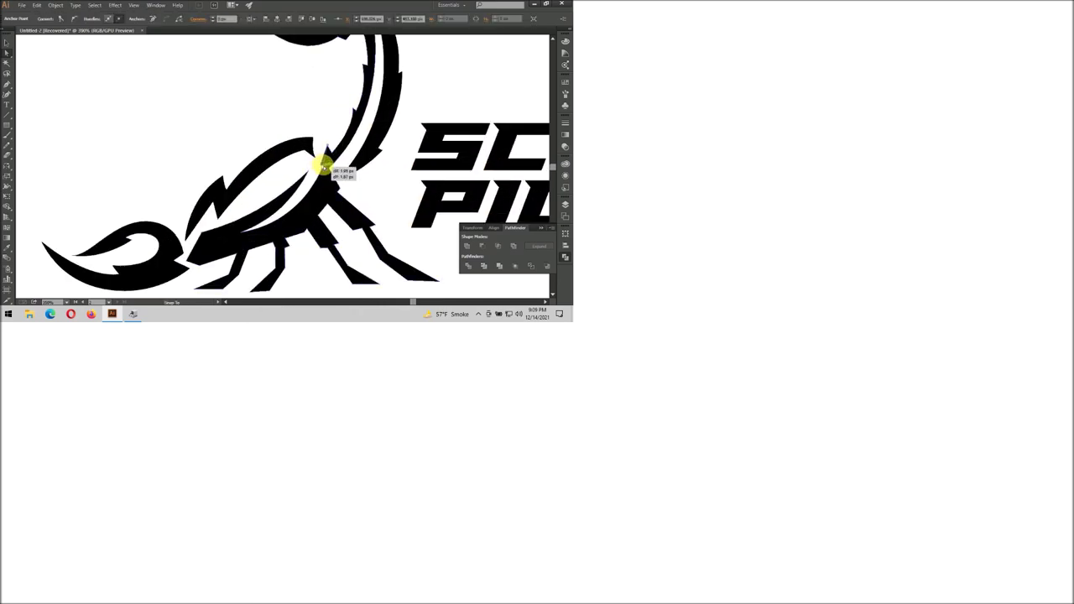
{"action": "scroll", "coordinate": [324, 126], "scroll_direction": "down", "scroll_amount": 2}
{"action": "scroll", "coordinate": [328, 130], "scroll_direction": "up", "scroll_amount": 2}
{"action": "left_click_drag", "start_coordinate": [324, 137], "coordinate": [314, 135]}
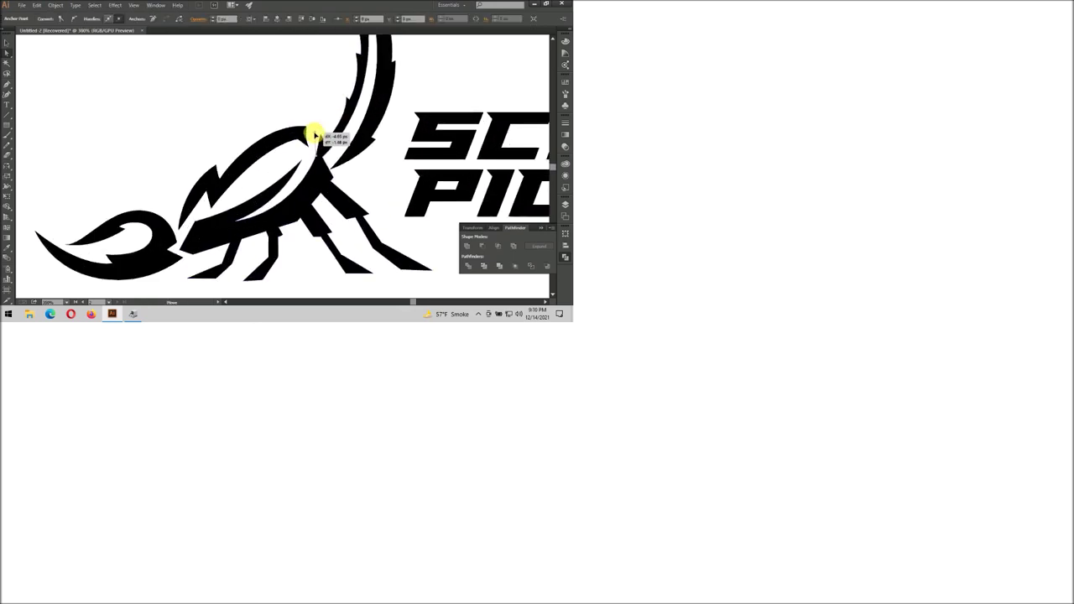
{"action": "scroll", "coordinate": [313, 122], "scroll_direction": "down", "scroll_amount": 2}
{"action": "scroll", "coordinate": [317, 113], "scroll_direction": "up", "scroll_amount": 1}
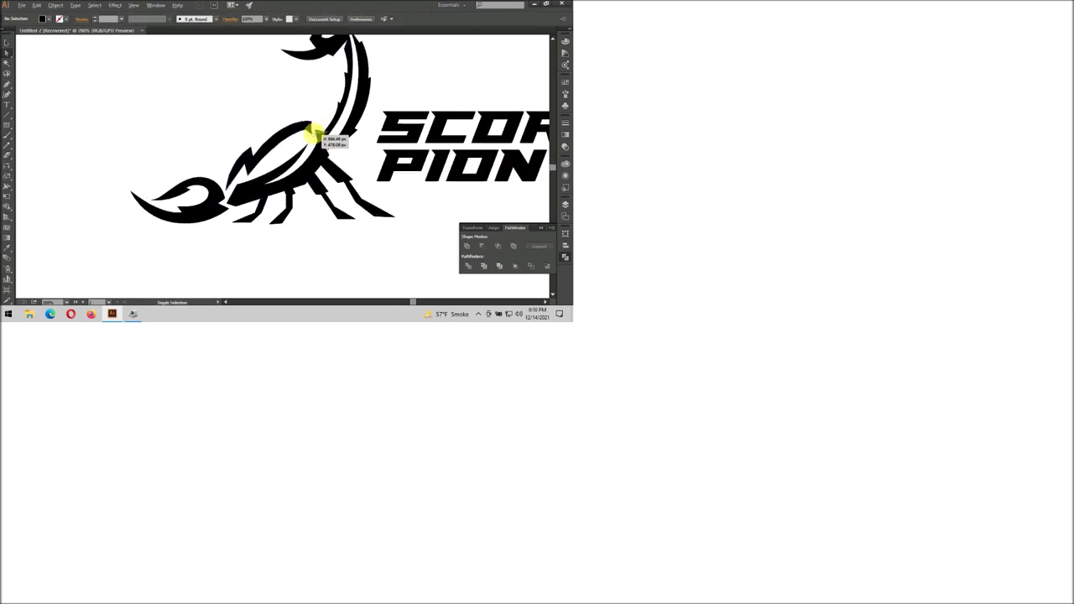
{"action": "scroll", "coordinate": [317, 132], "scroll_direction": "down", "scroll_amount": 1}
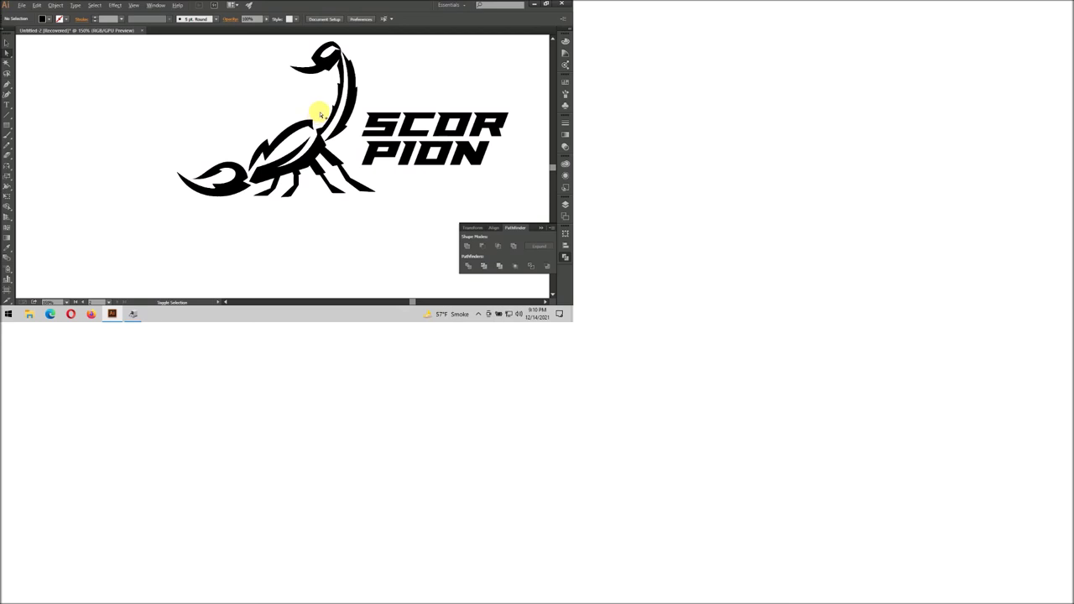
{"action": "scroll", "coordinate": [319, 114], "scroll_direction": "down", "scroll_amount": 1}
{"action": "left_click_drag", "start_coordinate": [361, 140], "coordinate": [428, 147]}
Retype the duplicated text as 'TM' and shrink it to superscript size beside the wordmark.
{"action": "double_click", "coordinate": [411, 139]}
{"action": "type", "text": "TM"}
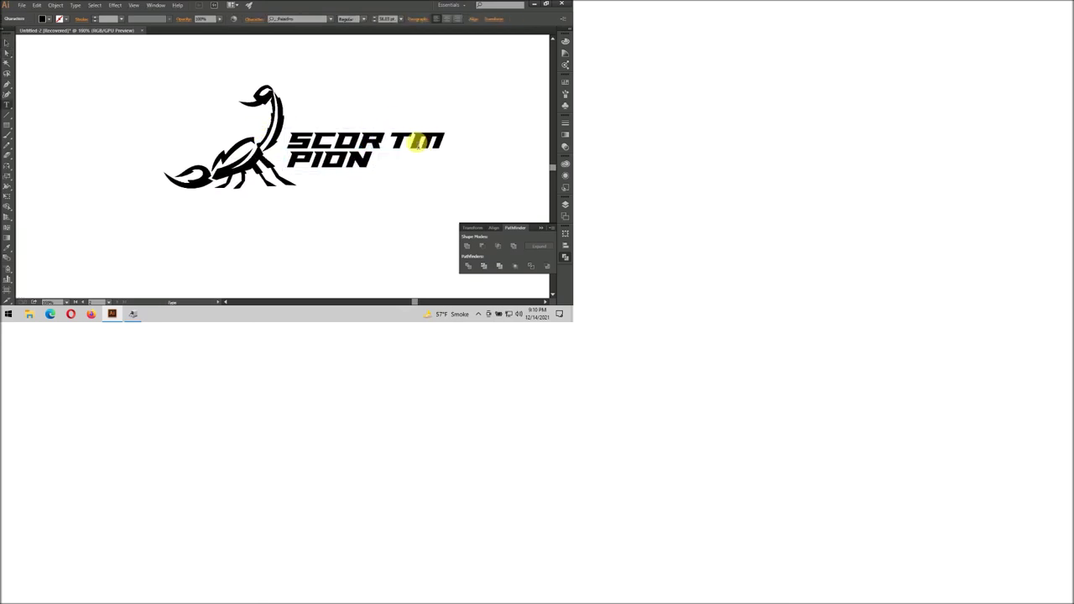
{"action": "left_click_drag", "start_coordinate": [451, 148], "coordinate": [394, 133]}
{"action": "scroll", "coordinate": [397, 128], "scroll_direction": "up", "scroll_amount": 1}
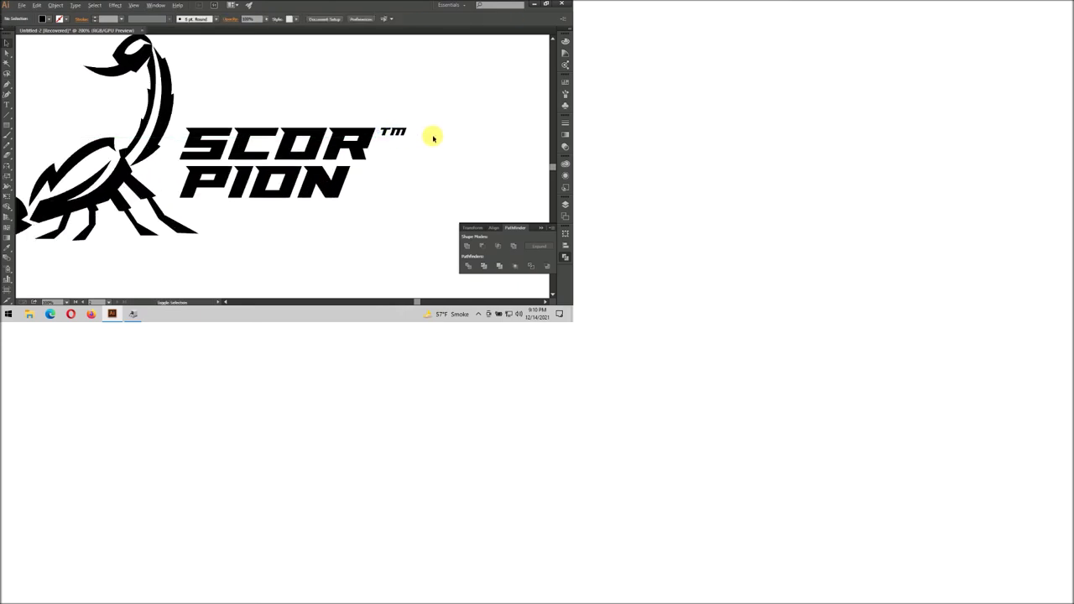
{"action": "scroll", "coordinate": [434, 138], "scroll_direction": "down", "scroll_amount": 5}
{"action": "scroll", "coordinate": [434, 138], "scroll_direction": "up", "scroll_amount": 7}
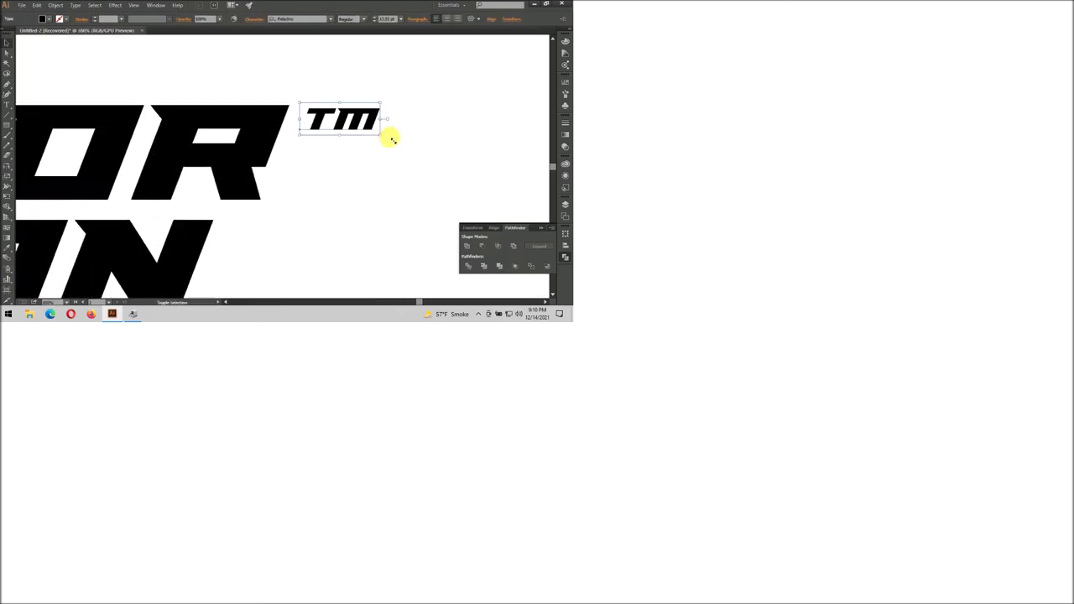
{"action": "scroll", "coordinate": [402, 134], "scroll_direction": "down", "scroll_amount": 4}
{"action": "scroll", "coordinate": [410, 137], "scroll_direction": "down", "scroll_amount": 3}
{"action": "scroll", "coordinate": [411, 139], "scroll_direction": "up", "scroll_amount": 3}
{"action": "scroll", "coordinate": [395, 140], "scroll_direction": "down", "scroll_amount": 3}
{"action": "scroll", "coordinate": [410, 127], "scroll_direction": "up", "scroll_amount": 1}
Move the whole scorpion logo up about 28 px on its artboard.
{"action": "left_click", "coordinate": [299, 202]}
{"action": "left_click_drag", "start_coordinate": [336, 183], "coordinate": [336, 172]}
{"action": "left_click", "coordinate": [353, 204]}
{"action": "scroll", "coordinate": [352, 204], "scroll_direction": "up", "scroll_amount": 1}
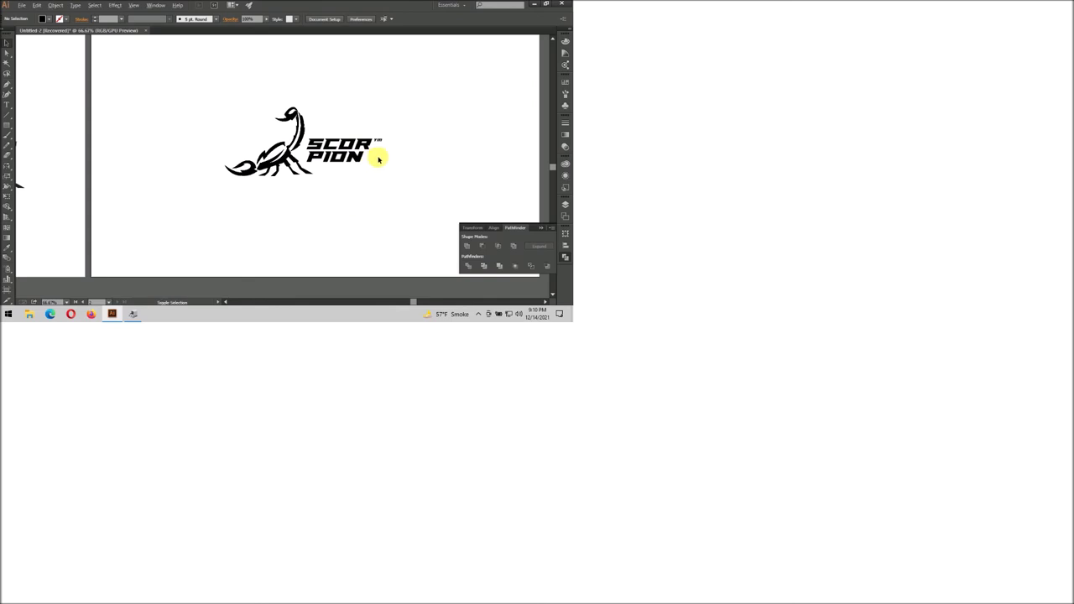
{"action": "scroll", "coordinate": [379, 159], "scroll_direction": "down", "scroll_amount": 1}
{"action": "scroll", "coordinate": [372, 153], "scroll_direction": "down", "scroll_amount": 1}
{"action": "scroll", "coordinate": [353, 160], "scroll_direction": "left", "scroll_amount": 3}
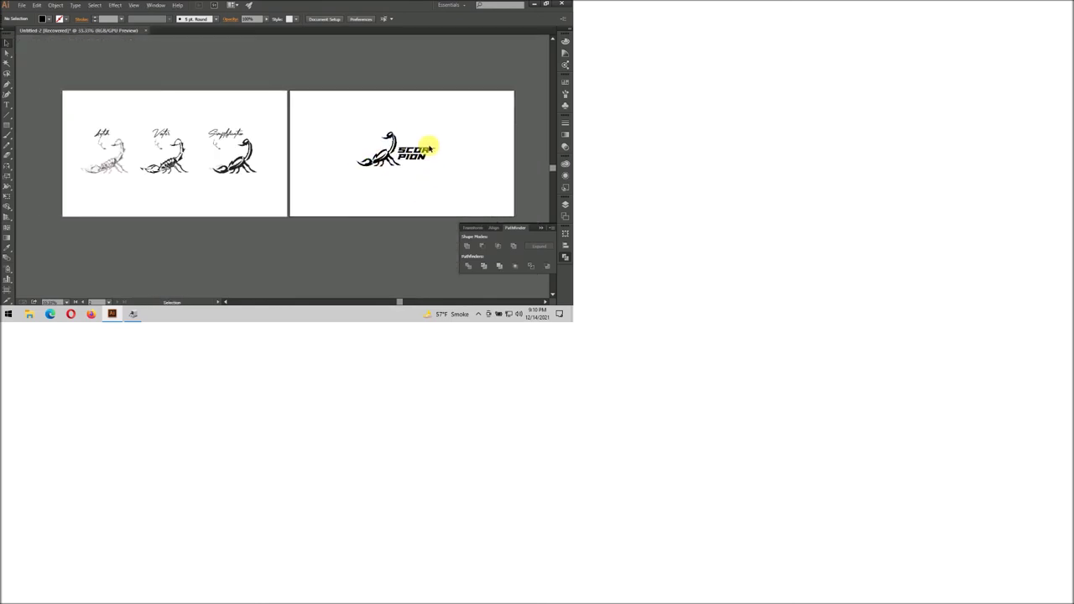
{"action": "scroll", "coordinate": [429, 148], "scroll_direction": "up", "scroll_amount": 1}
{"action": "scroll", "coordinate": [439, 147], "scroll_direction": "up", "scroll_amount": 1}
{"action": "scroll", "coordinate": [247, 180], "scroll_direction": "up", "scroll_amount": 2}
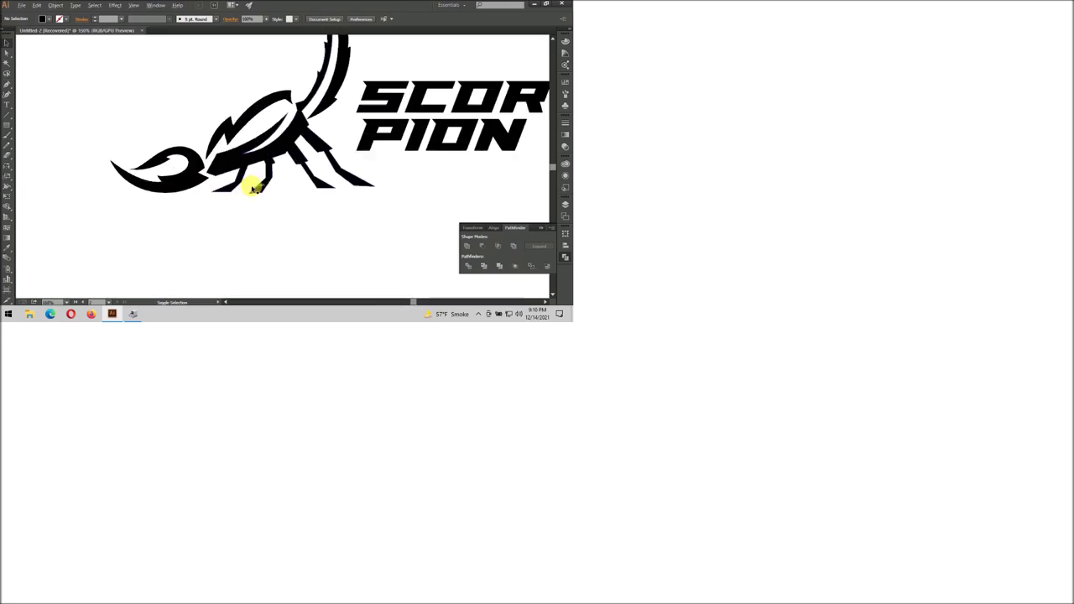
Draw a straight baseline guide line beneath the scorpion's leg tips.
{"action": "scroll", "coordinate": [215, 192], "scroll_direction": "up", "scroll_amount": 1}
{"action": "key", "text": "a"}
{"action": "left_click", "coordinate": [190, 195]}
{"action": "key", "text": "backslash"}
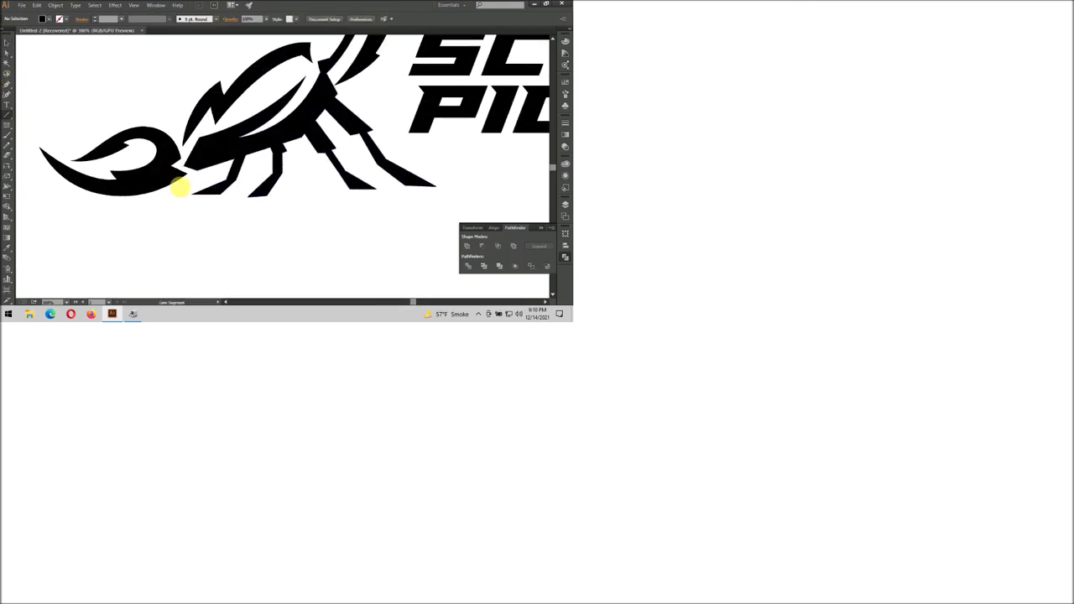
{"action": "mouse_move", "coordinate": [191, 194]}
{"action": "left_mouse_down"}
{"action": "mouse_move", "coordinate": [458, 193]}
{"action": "mouse_move", "coordinate": [199, 176]}
{"action": "left_mouse_up"}
{"action": "key", "text": "v"}
Drag two leg-tip anchors onto the baseline with Direct Selection.
{"action": "scroll", "coordinate": [252, 227], "scroll_direction": "down", "scroll_amount": 2}
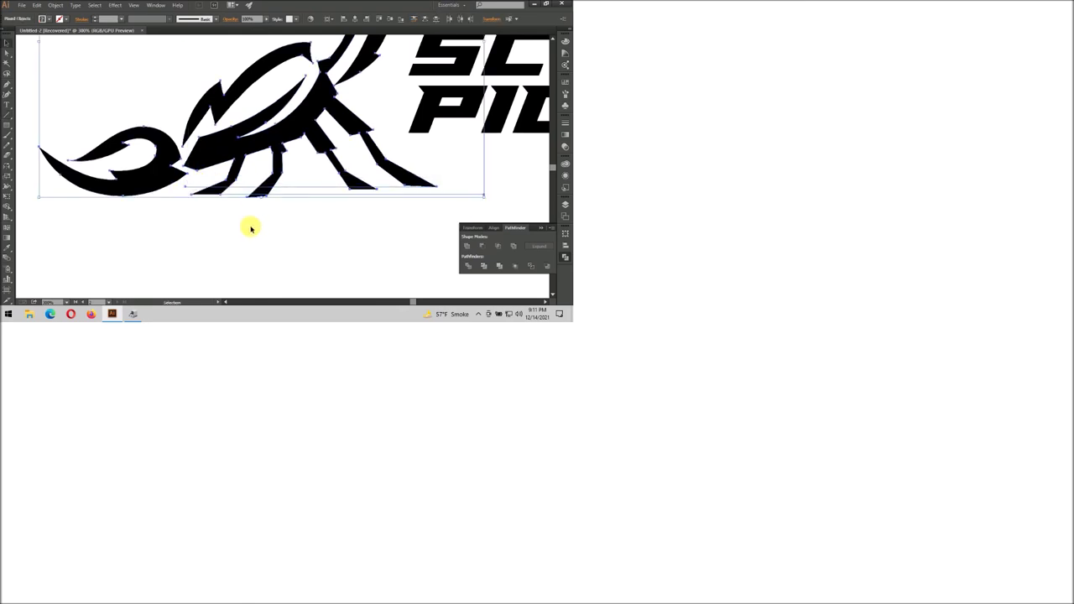
{"action": "scroll", "coordinate": [304, 221], "scroll_direction": "down", "scroll_amount": 1}
{"action": "left_click", "coordinate": [307, 208]}
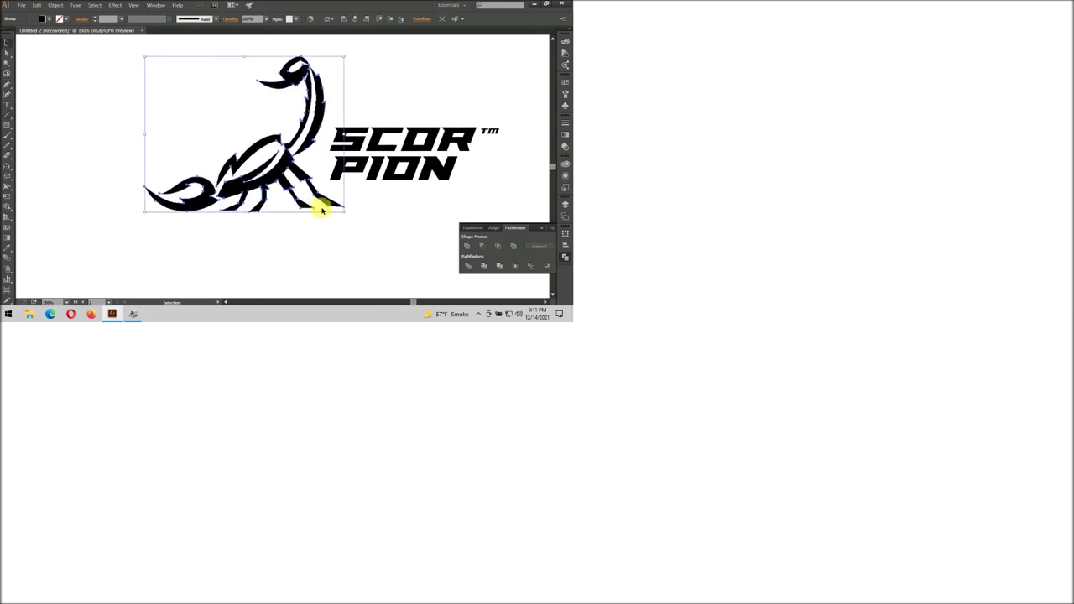
{"action": "key", "text": "a"}
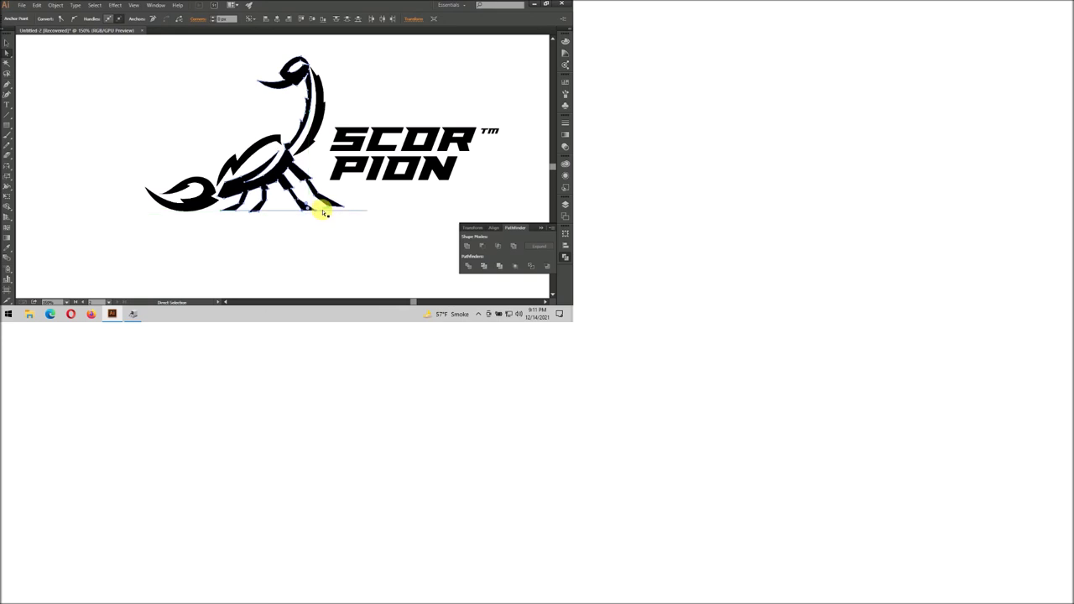
{"action": "scroll", "coordinate": [268, 211], "scroll_direction": "up", "scroll_amount": 2}
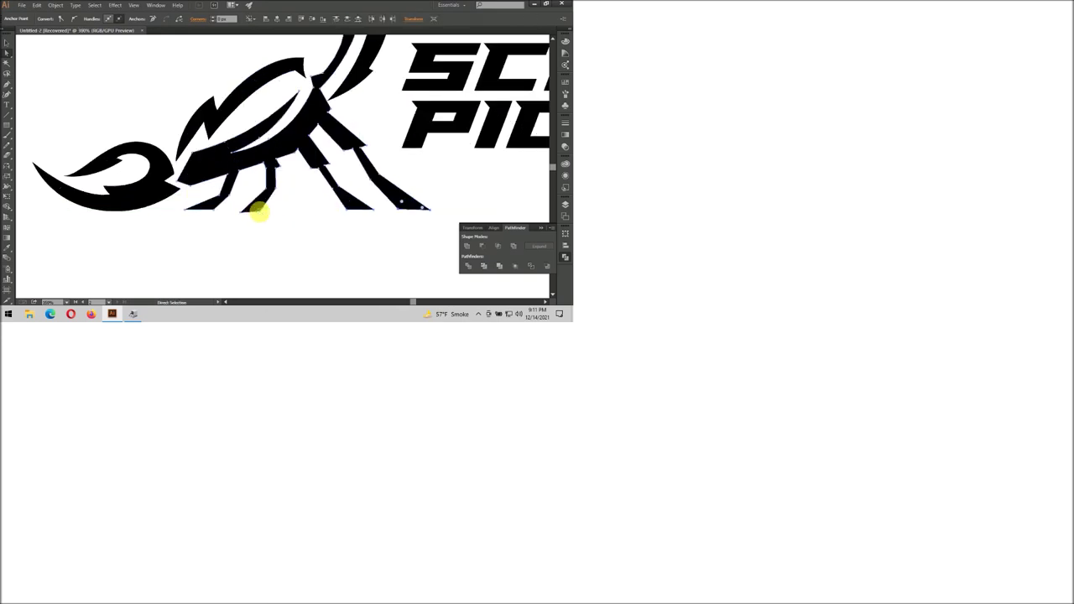
{"action": "left_click_drag", "start_coordinate": [243, 216], "coordinate": [261, 214]}
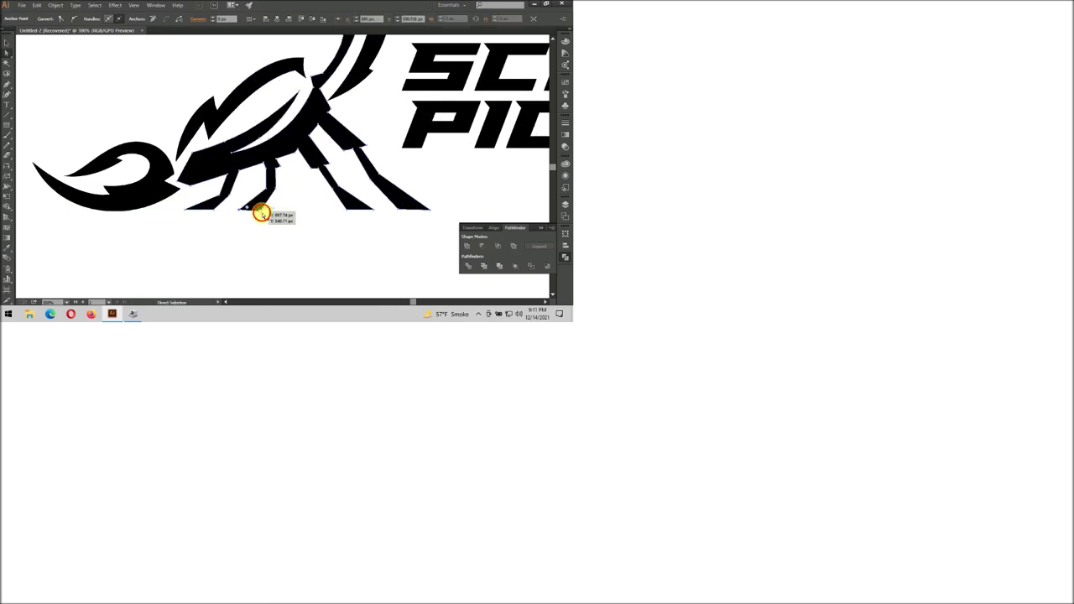
{"action": "scroll", "coordinate": [262, 216], "scroll_direction": "up", "scroll_amount": 3}
{"action": "scroll", "coordinate": [262, 210], "scroll_direction": "down", "scroll_amount": 2}
{"action": "scroll", "coordinate": [262, 210], "scroll_direction": "down", "scroll_amount": 1}
{"action": "scroll", "coordinate": [262, 209], "scroll_direction": "up", "scroll_amount": 2}
{"action": "left_click_drag", "start_coordinate": [263, 208], "coordinate": [265, 204]}
{"action": "scroll", "coordinate": [302, 197], "scroll_direction": "down", "scroll_amount": 2}
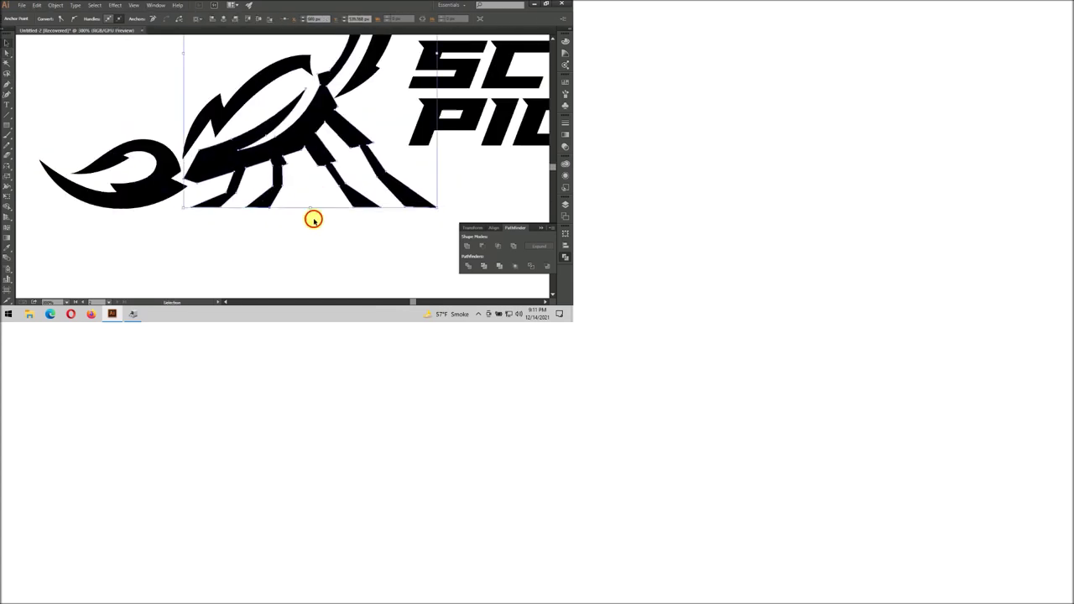
{"action": "scroll", "coordinate": [352, 214], "scroll_direction": "up", "scroll_amount": 1}
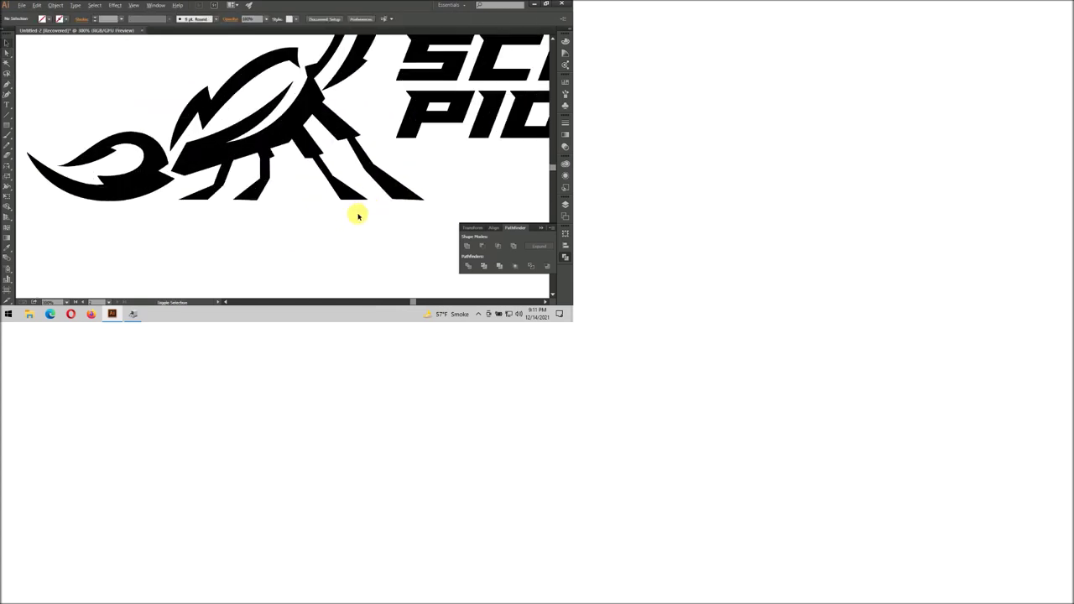
{"action": "scroll", "coordinate": [333, 202], "scroll_direction": "up", "scroll_amount": 1}
{"action": "scroll", "coordinate": [344, 218], "scroll_direction": "down", "scroll_amount": 4}
{"action": "scroll", "coordinate": [352, 221], "scroll_direction": "down", "scroll_amount": 2}
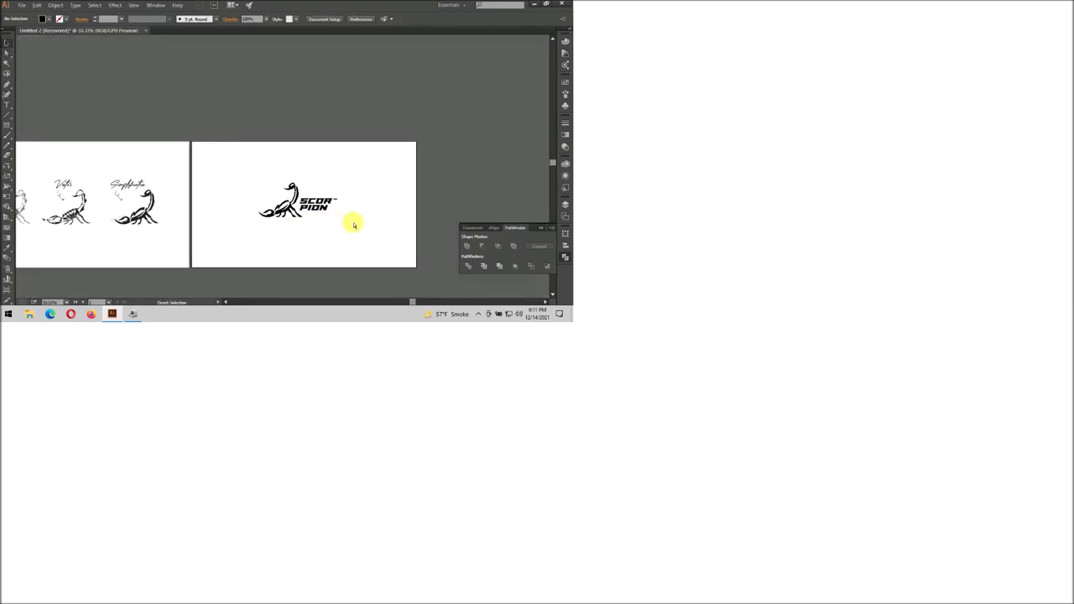
Nudge the TM mark slightly left toward SCORPION and deselect it.
{"action": "scroll", "coordinate": [305, 234], "scroll_direction": "up", "scroll_amount": 1}
{"action": "scroll", "coordinate": [259, 214], "scroll_direction": "up", "scroll_amount": 1}
{"action": "scroll", "coordinate": [257, 210], "scroll_direction": "down", "scroll_amount": 1}
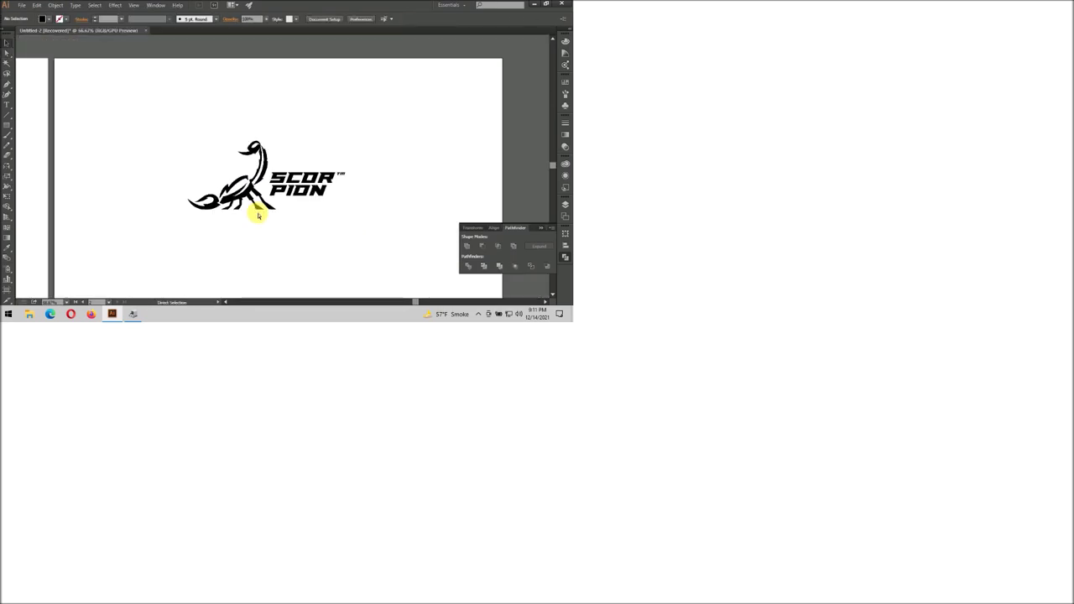
{"action": "scroll", "coordinate": [292, 221], "scroll_direction": "left", "scroll_amount": 1}
{"action": "scroll", "coordinate": [297, 222], "scroll_direction": "down", "scroll_amount": 1}
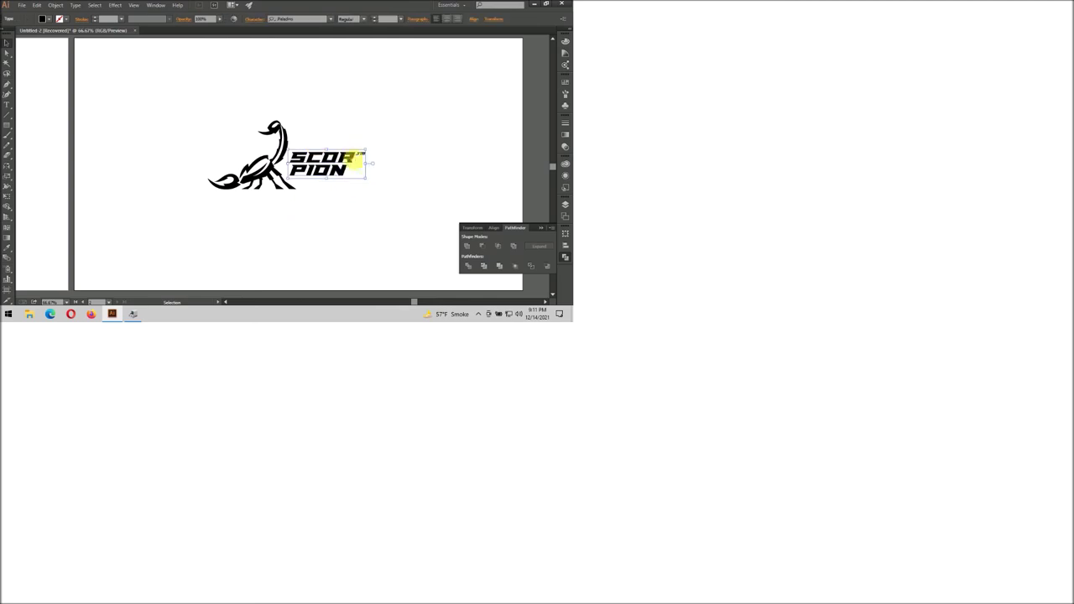
{"action": "left_click_drag", "start_coordinate": [361, 155], "coordinate": [357, 155]}
{"action": "left_click", "coordinate": [366, 188]}
Marquee-select the whole logo to check it, then clear the selection.
{"action": "scroll", "coordinate": [366, 188], "scroll_direction": "down", "scroll_amount": 1}
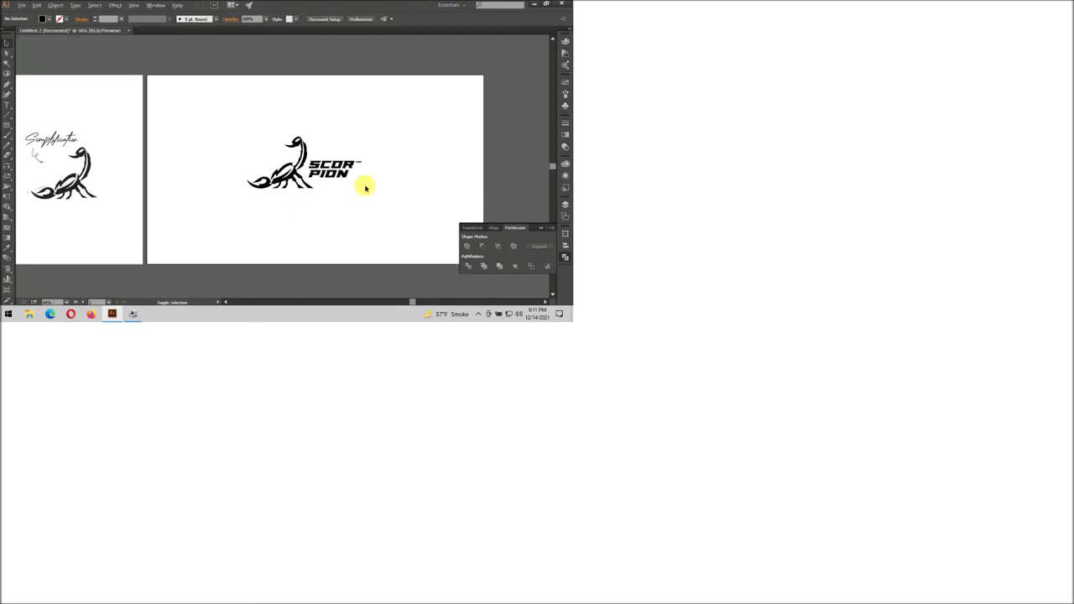
{"action": "left_click_drag", "start_coordinate": [364, 191], "coordinate": [144, 104]}
{"action": "left_click", "coordinate": [341, 189]}
{"action": "scroll", "coordinate": [341, 189], "scroll_direction": "right", "scroll_amount": 1}
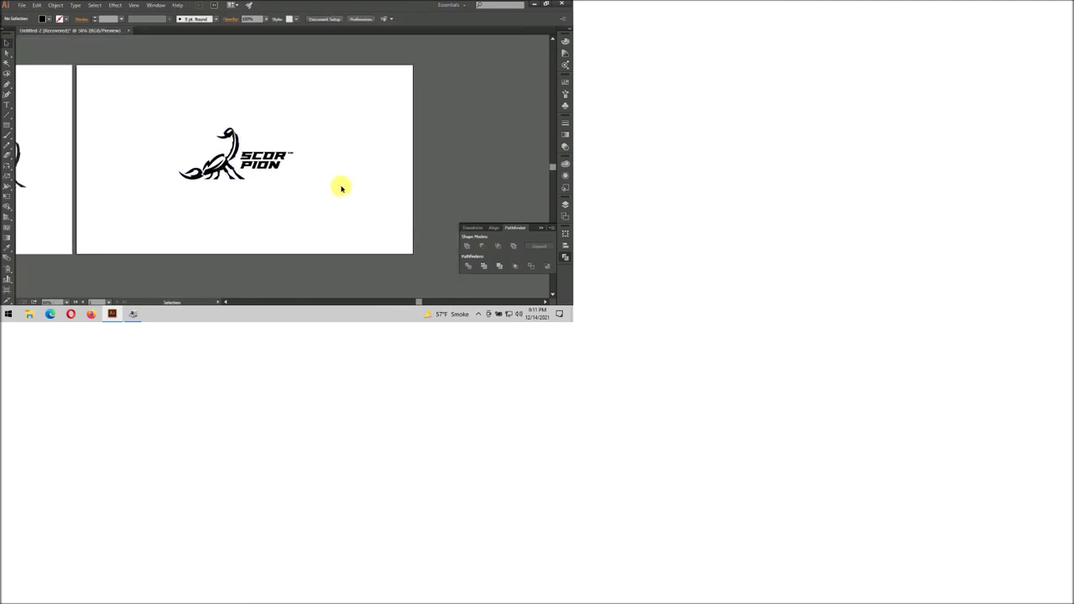